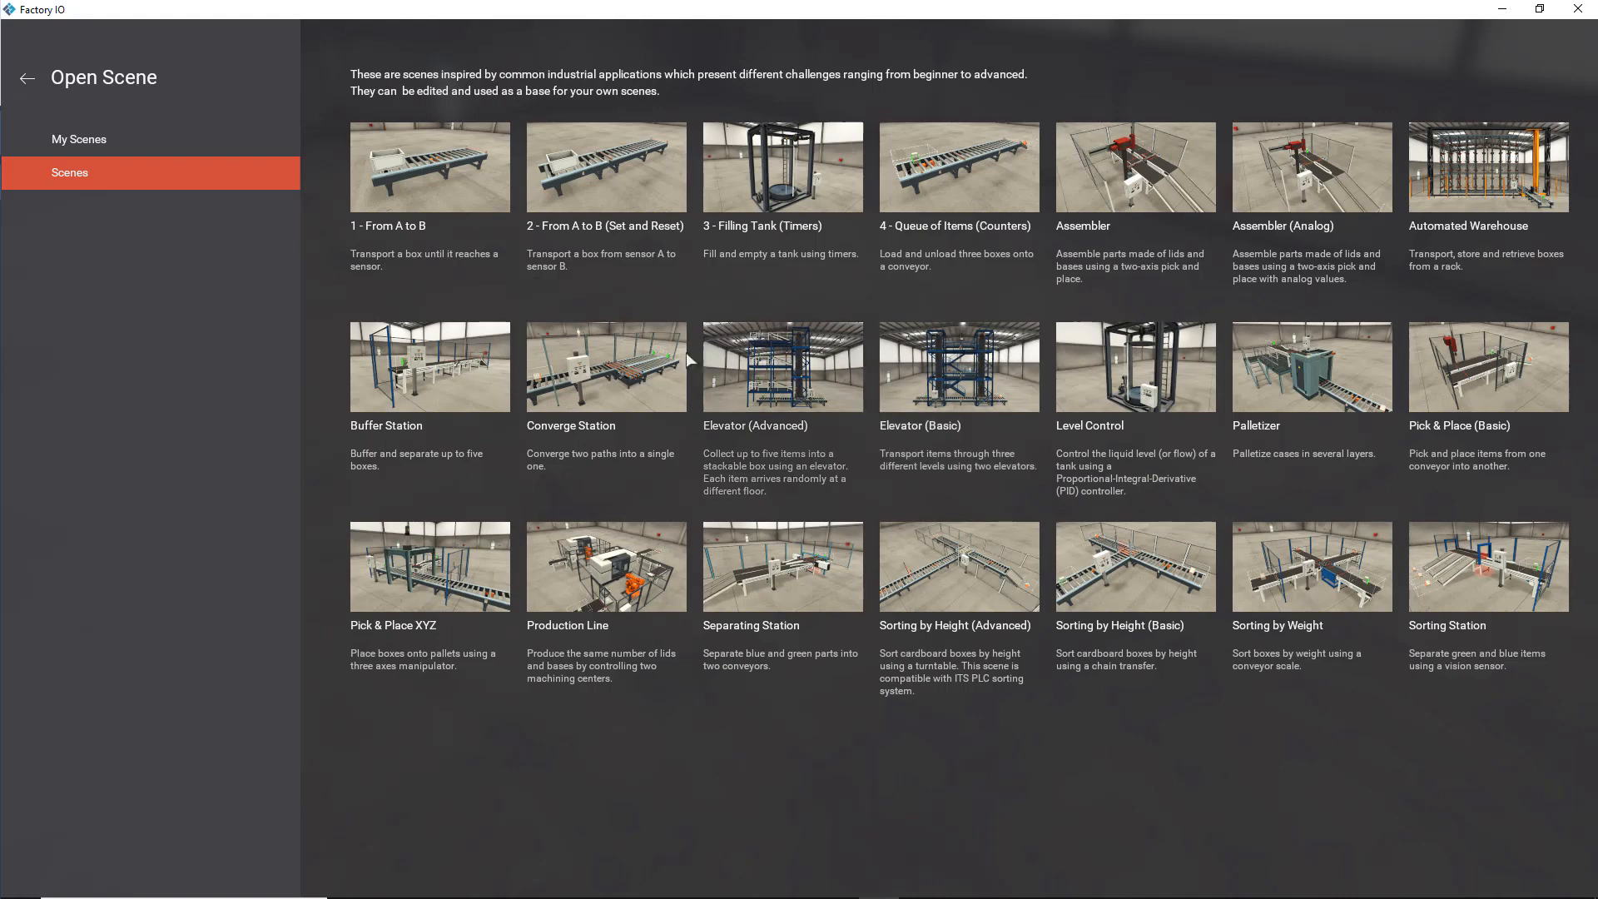
Open the Sorting by Weight sample scene and view the whole station.
{"action": "left_click", "coordinate": [1317, 580]}
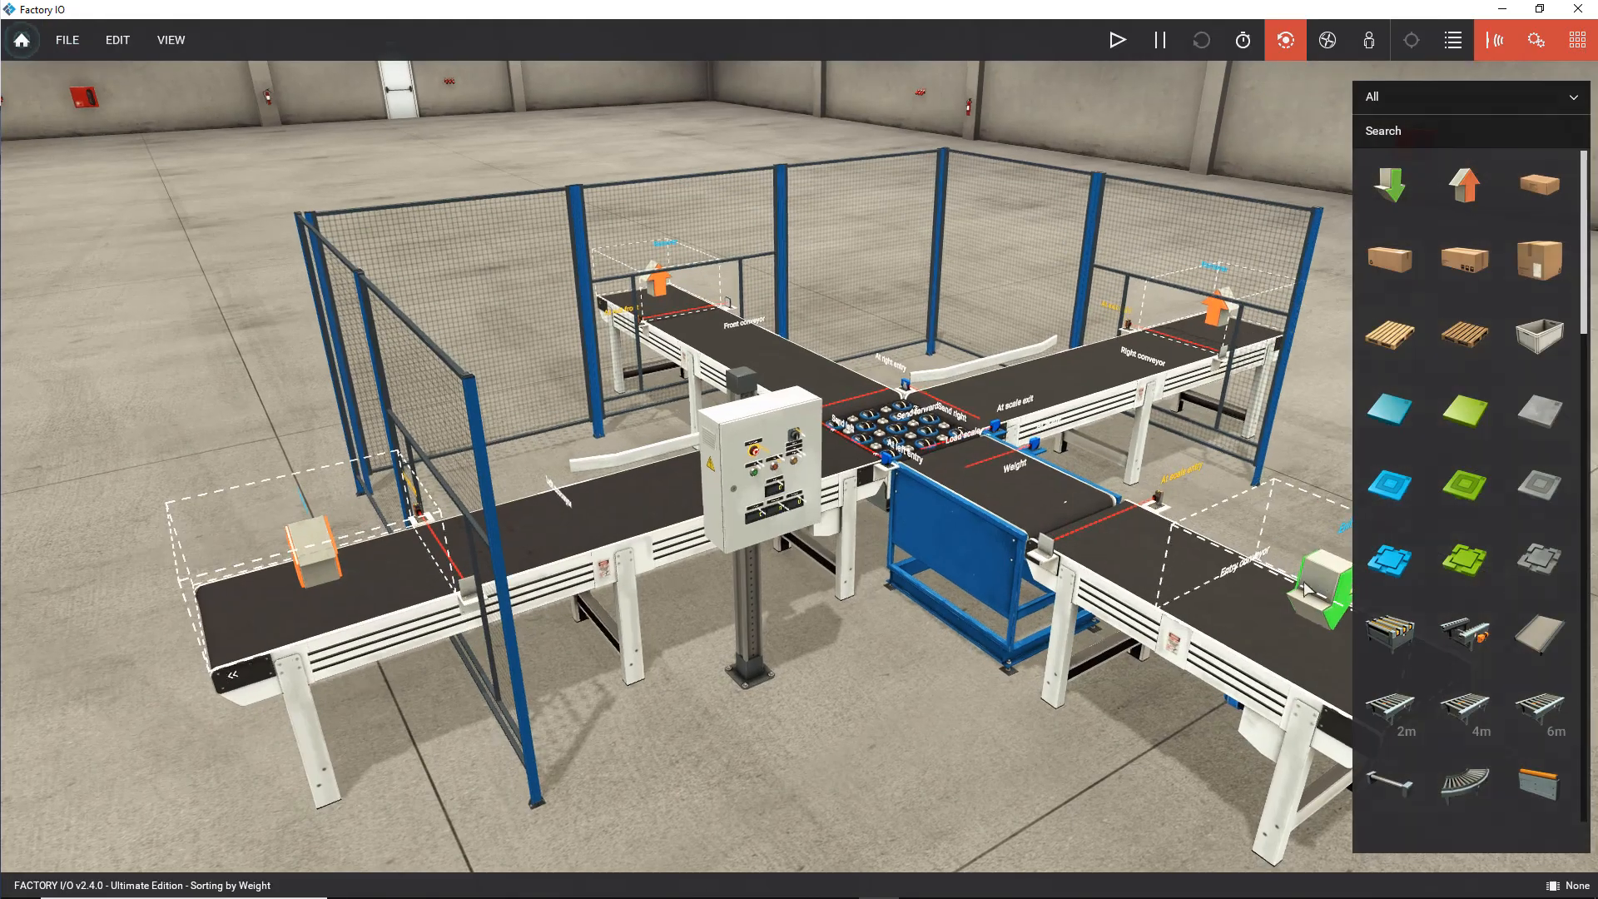
{"action": "scroll", "coordinate": [902, 628], "scroll_direction": "down", "scroll_amount": 3}
{"action": "right_click_drag", "start_coordinate": [902, 627], "coordinate": [1030, 202]}
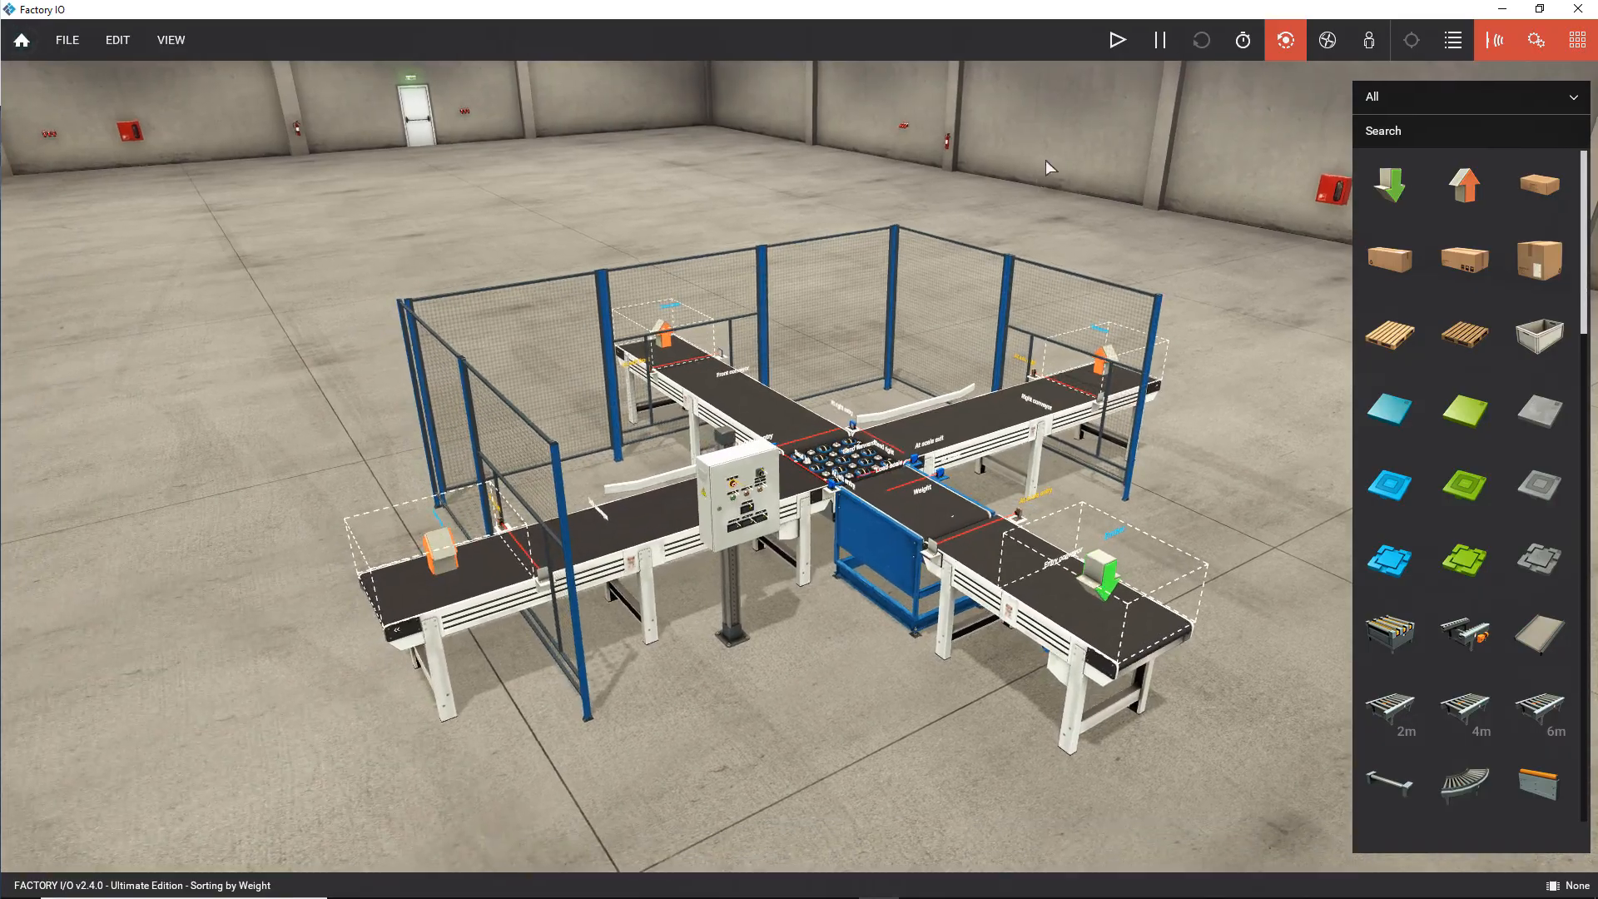
Set the scene's driver to Allen-Bradley Micro800 and return to the scene.
{"action": "key", "text": "F4"}
{"action": "left_click", "coordinate": [320, 62]}
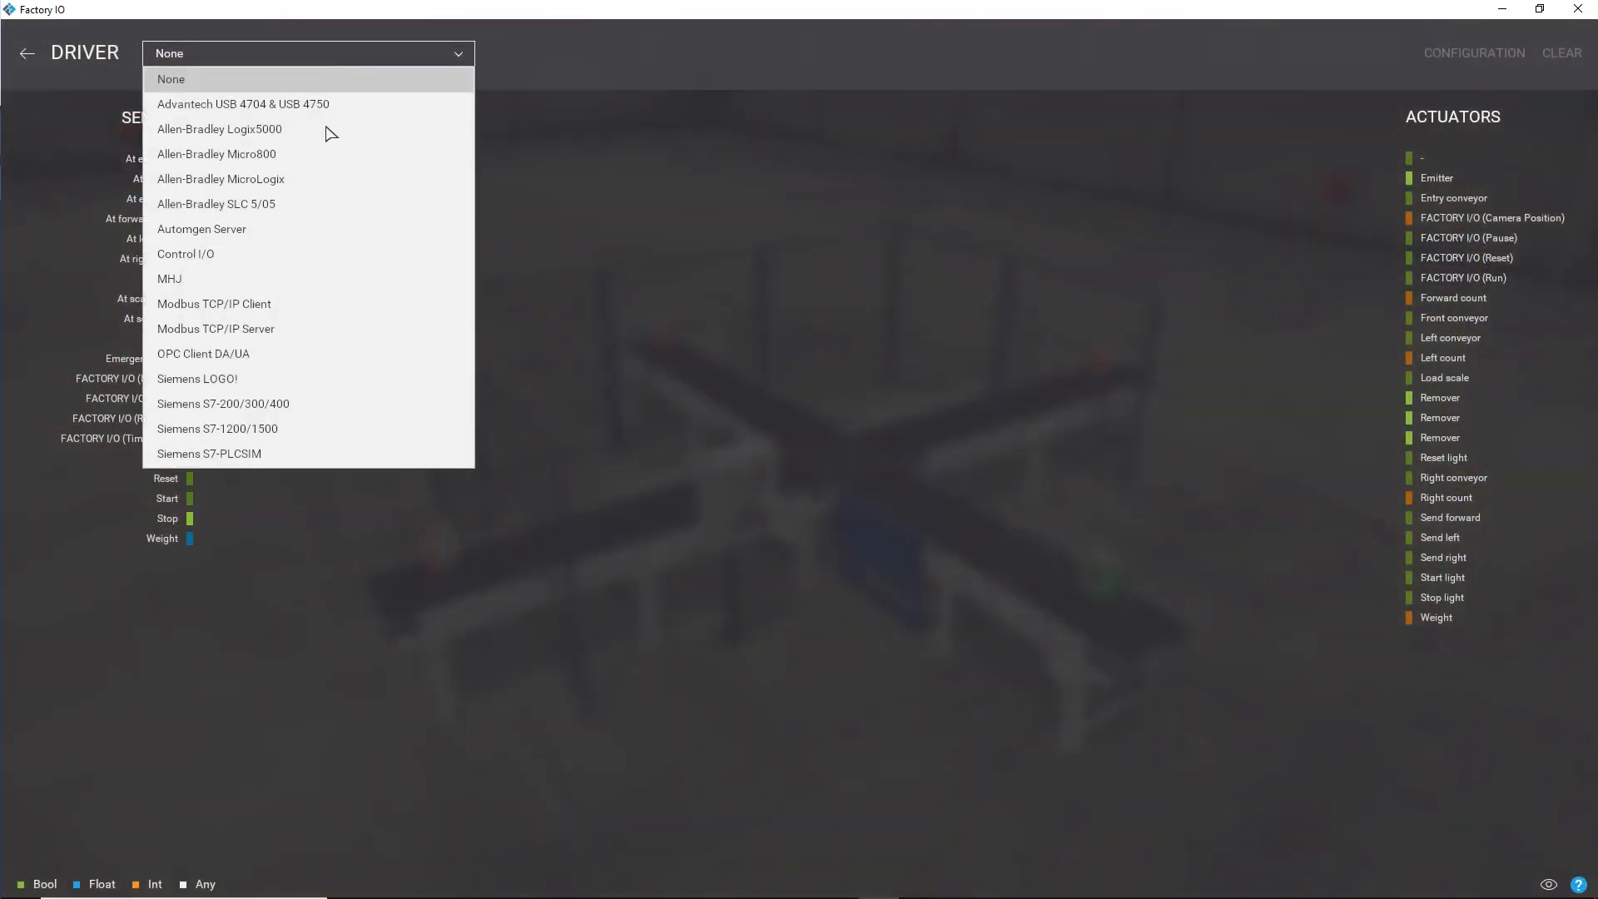
{"action": "left_click", "coordinate": [324, 165]}
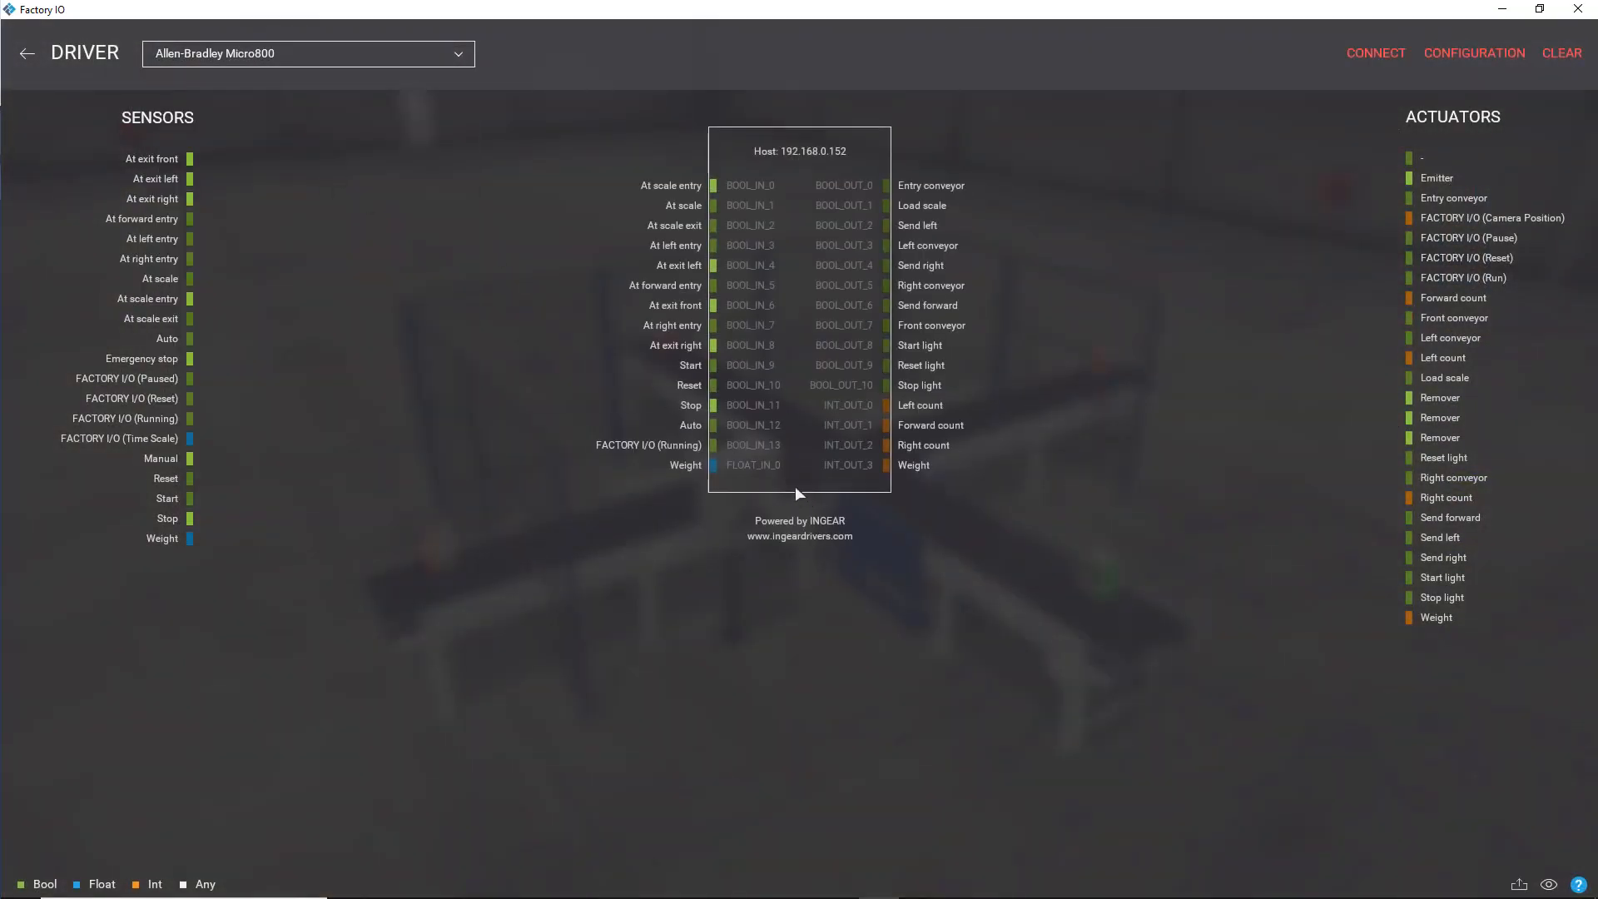
{"action": "left_click", "coordinate": [26, 53]}
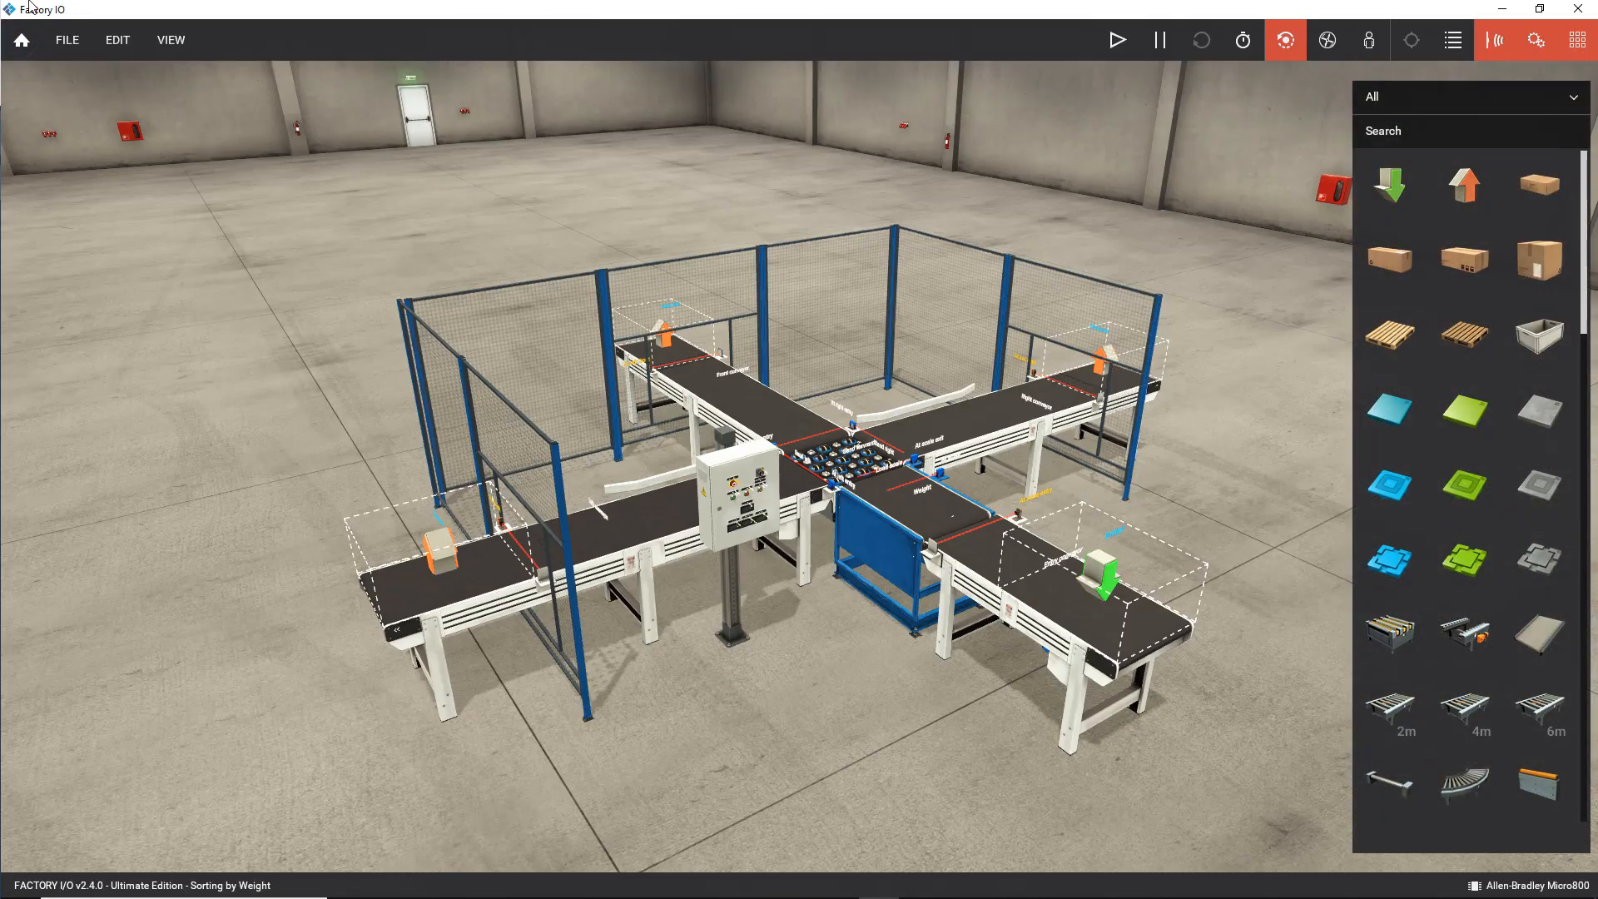
Create a new empty scene, discarding the unsaved changes to the Sorting by Weight scene.
{"action": "left_click", "coordinate": [60, 48]}
{"action": "left_click", "coordinate": [113, 82]}
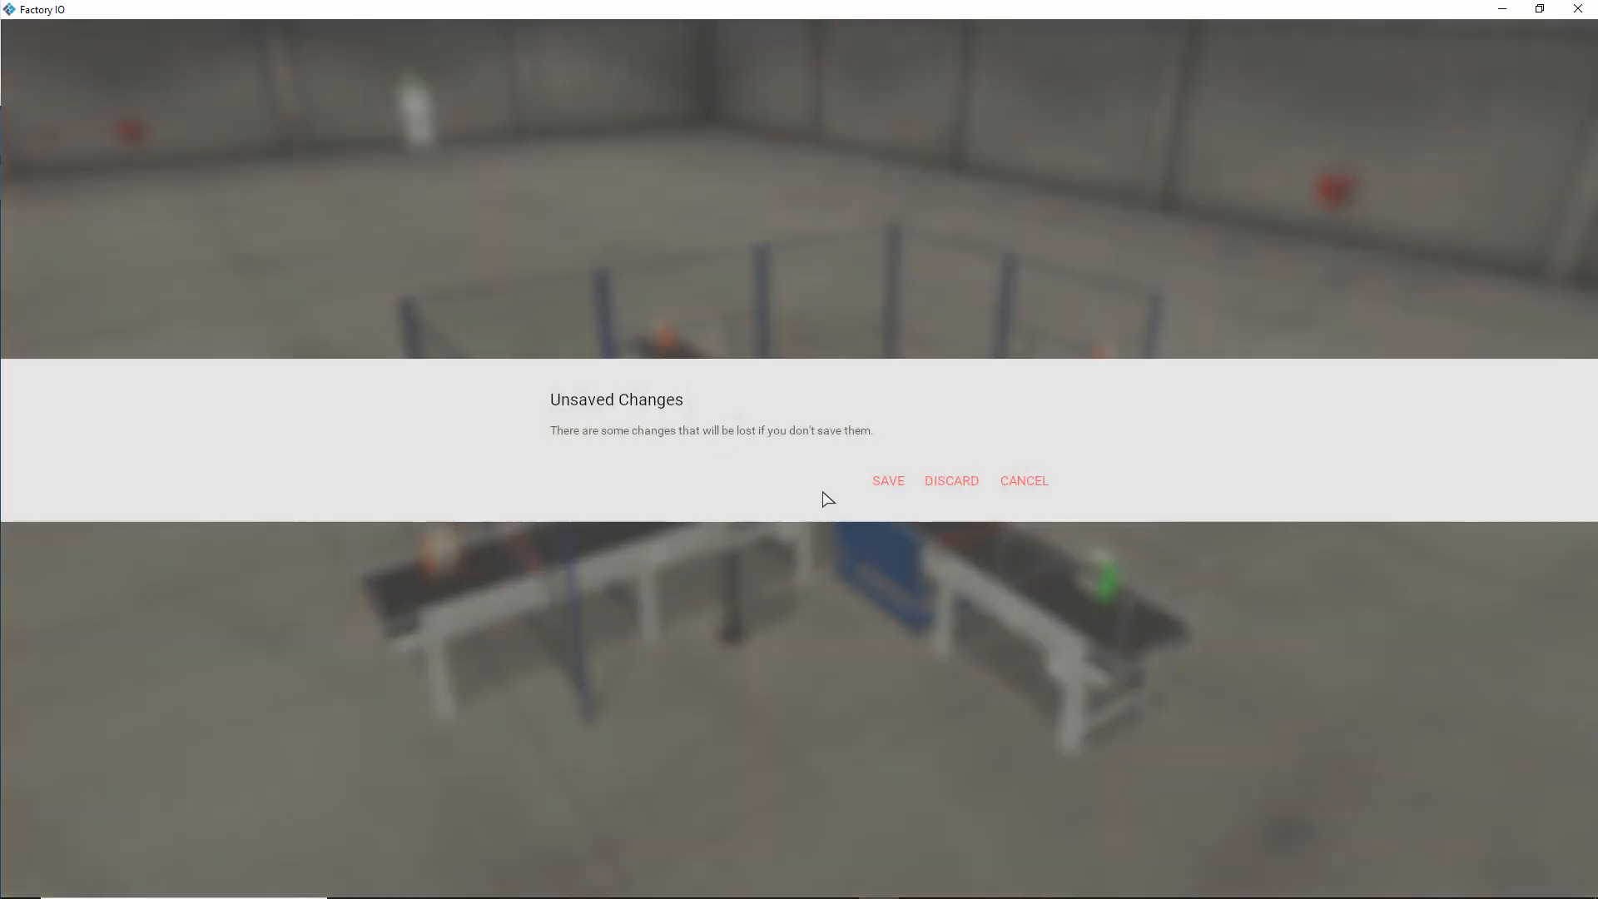
{"action": "left_click", "coordinate": [952, 481]}
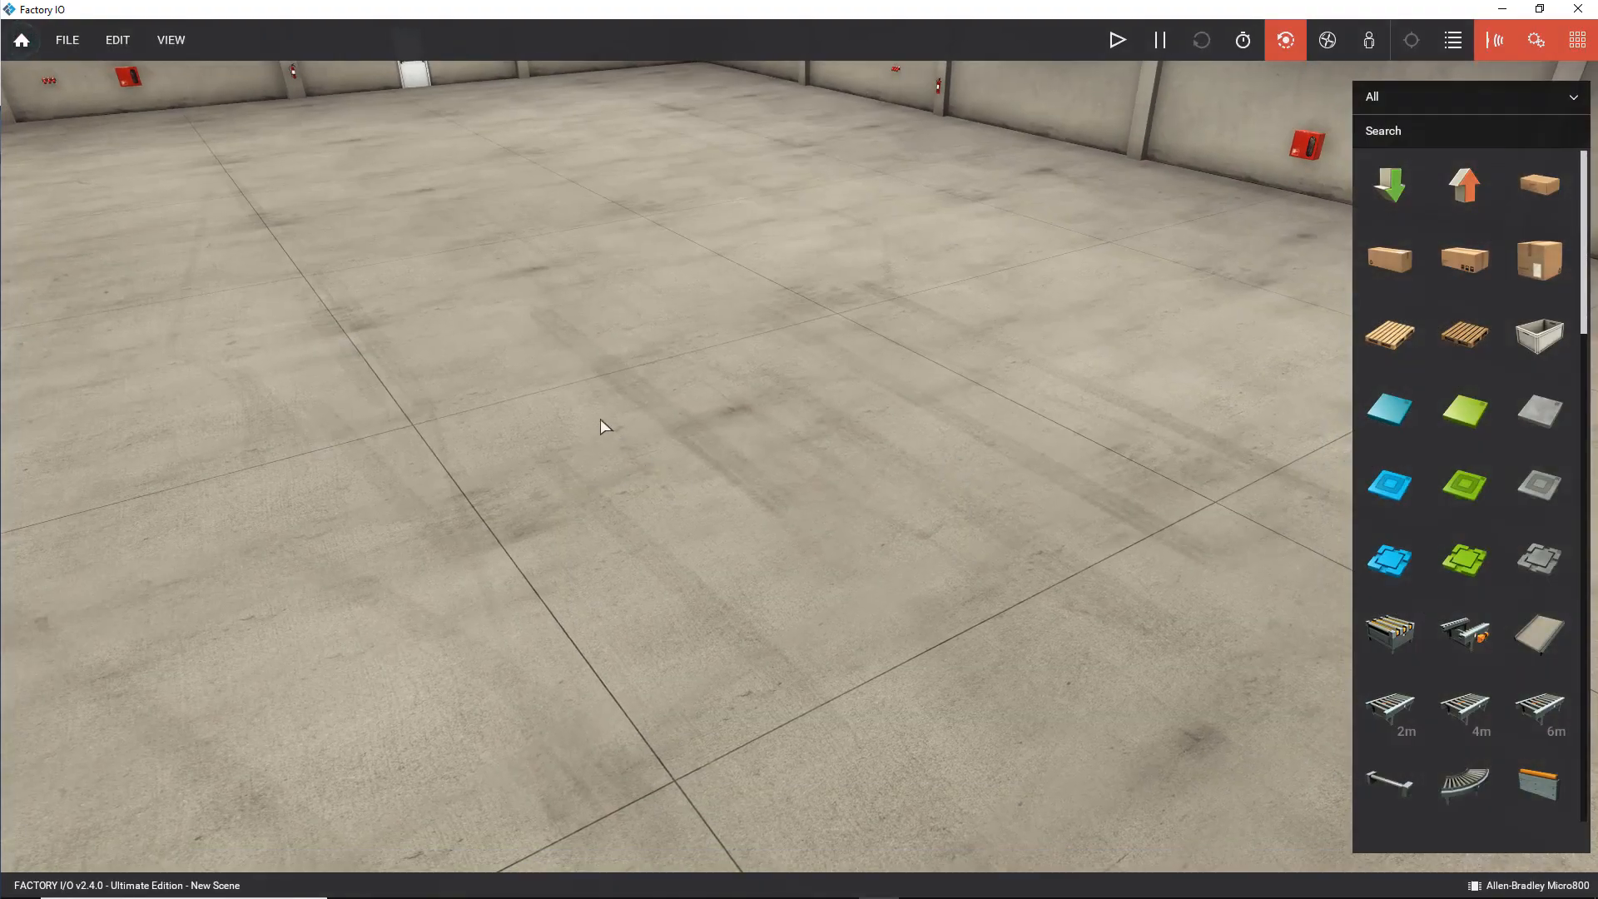
Look through the full catalogue of available parts, from boxes and conveyors to sensors, operator controls, stations and safety guards.
{"action": "scroll", "coordinate": [600, 418], "scroll_direction": "down", "scroll_amount": 5}
{"action": "right_click_drag", "start_coordinate": [651, 441], "coordinate": [598, 516]}
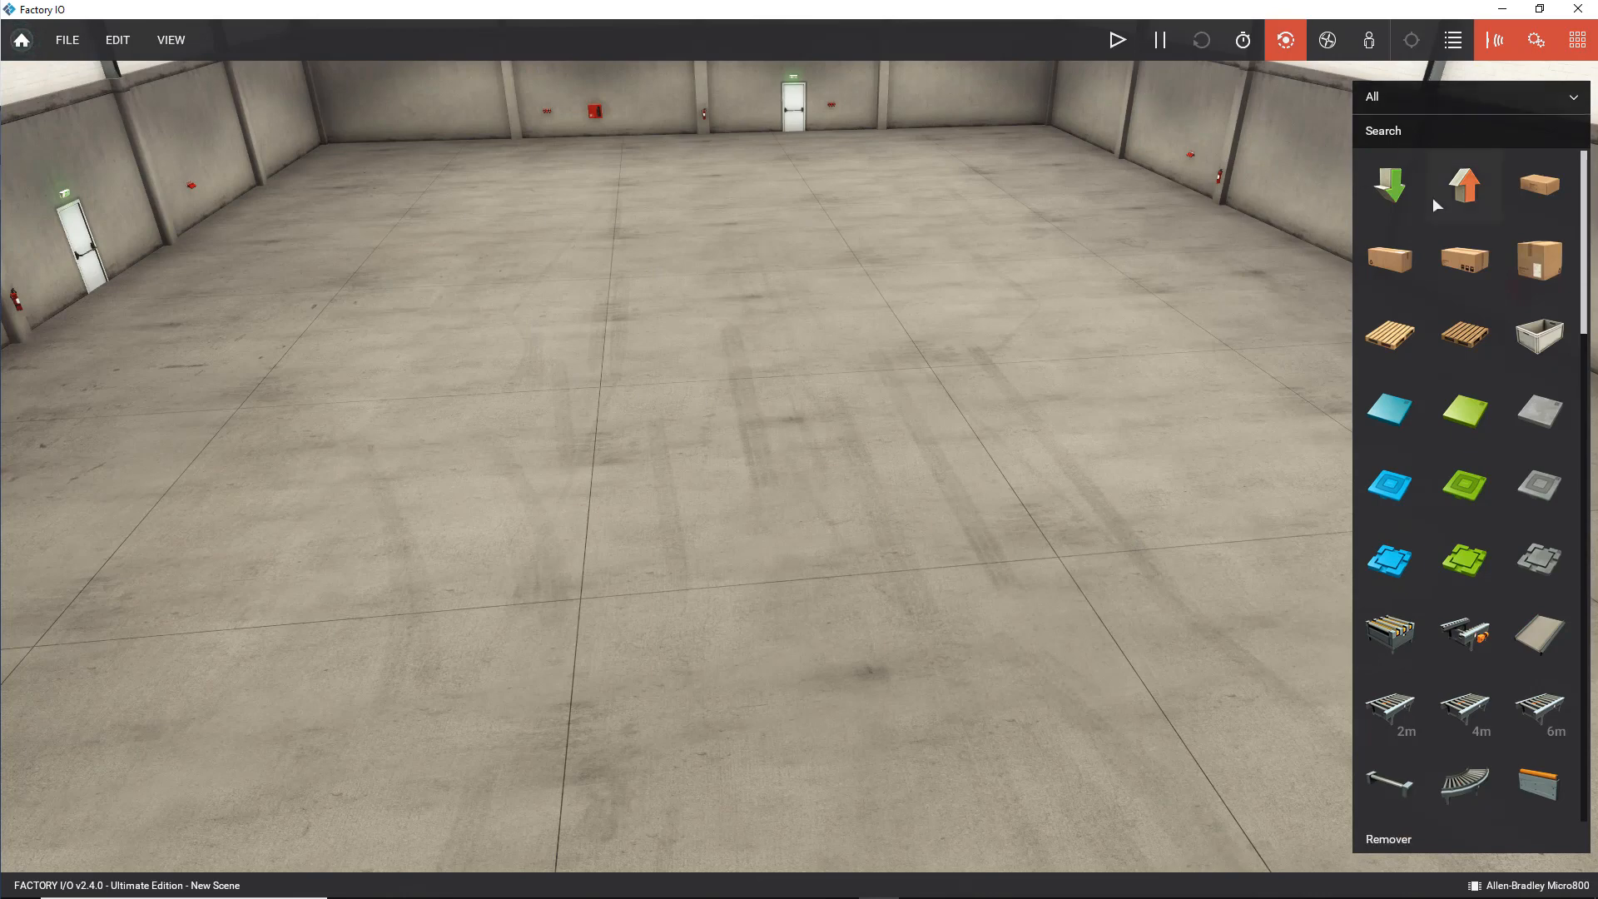
{"action": "scroll", "coordinate": [1522, 576], "scroll_direction": "down", "scroll_amount": 15}
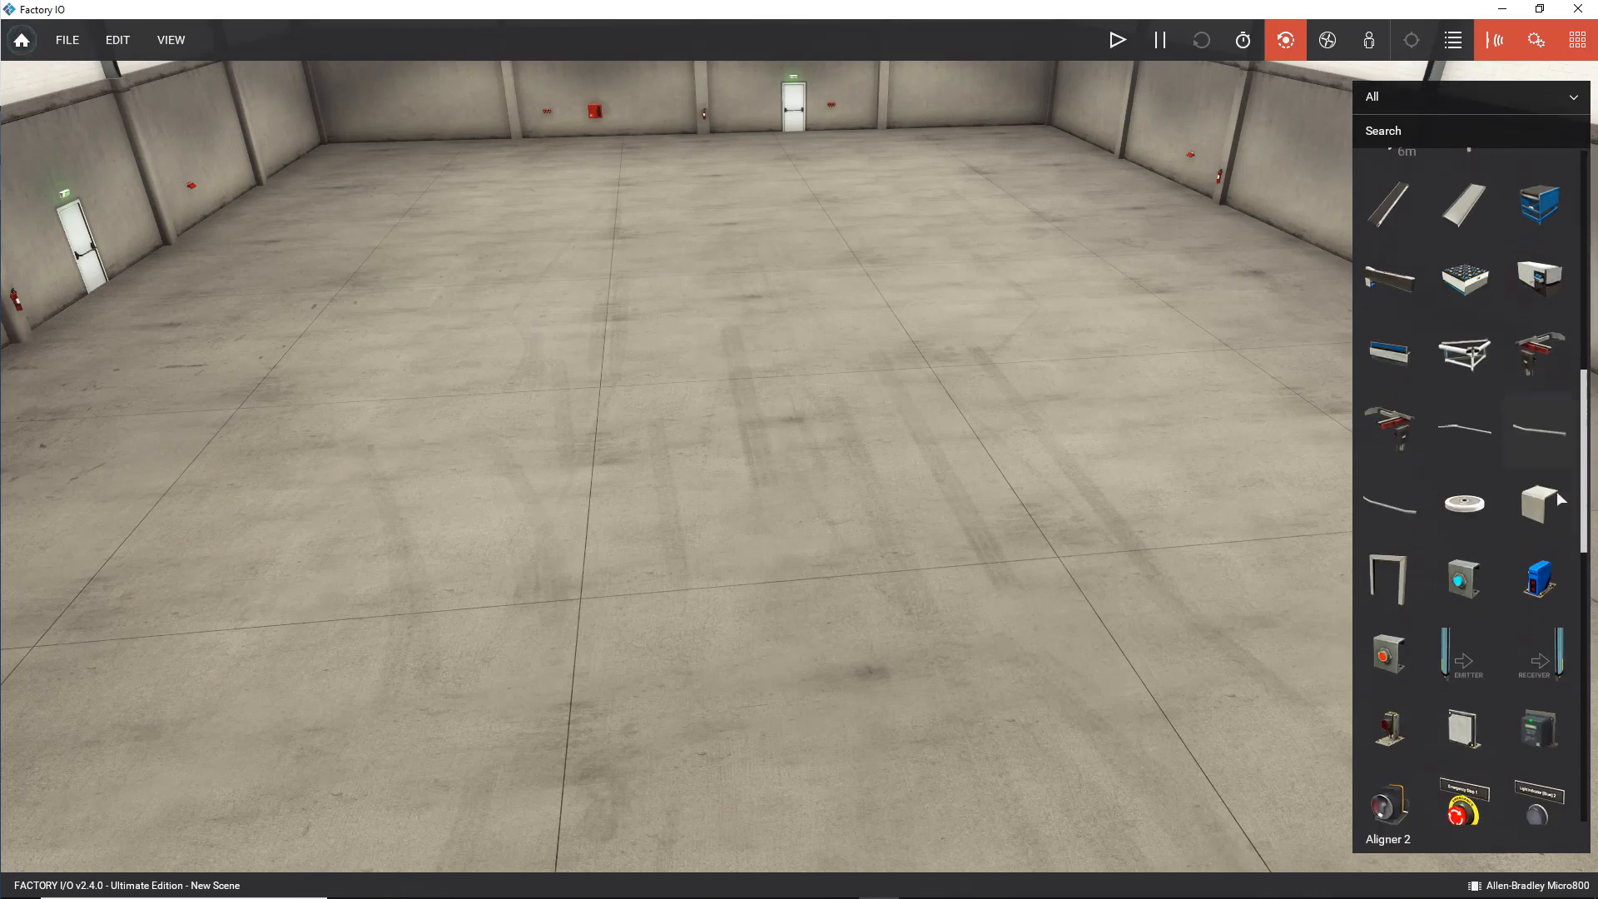
{"action": "scroll", "coordinate": [1562, 513], "scroll_direction": "down", "scroll_amount": 10}
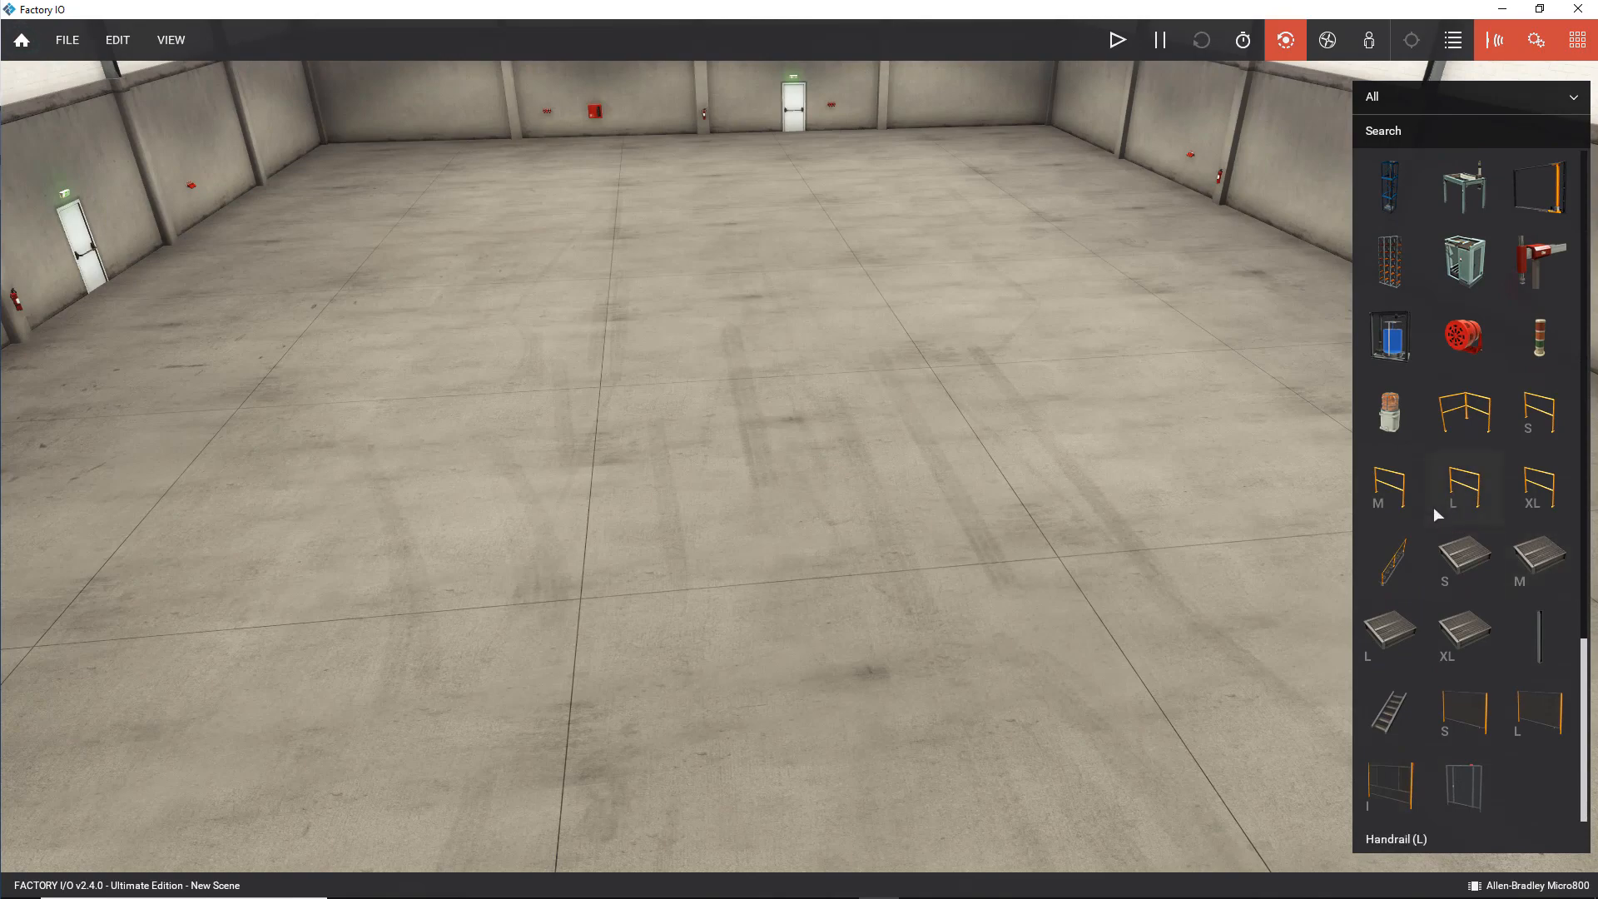
{"action": "scroll", "coordinate": [1269, 529], "scroll_direction": "up", "scroll_amount": 7}
{"action": "scroll", "coordinate": [792, 203], "scroll_direction": "down", "scroll_amount": 3}
{"action": "double_click", "coordinate": [831, 338]}
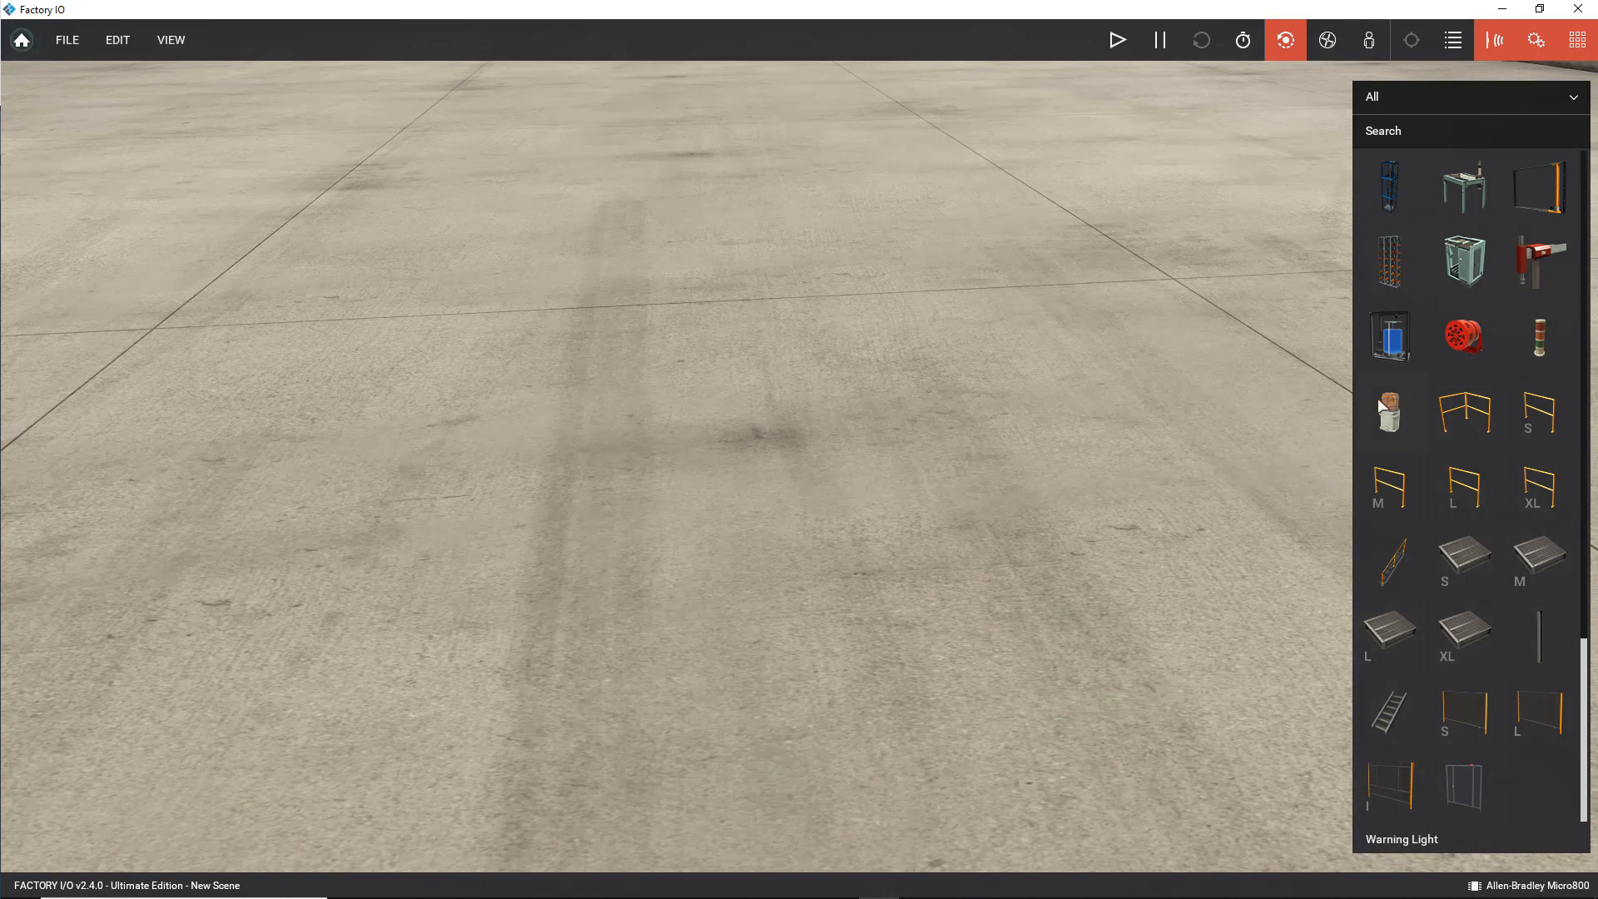
{"action": "scroll", "coordinate": [1399, 342], "scroll_direction": "up", "scroll_amount": 3}
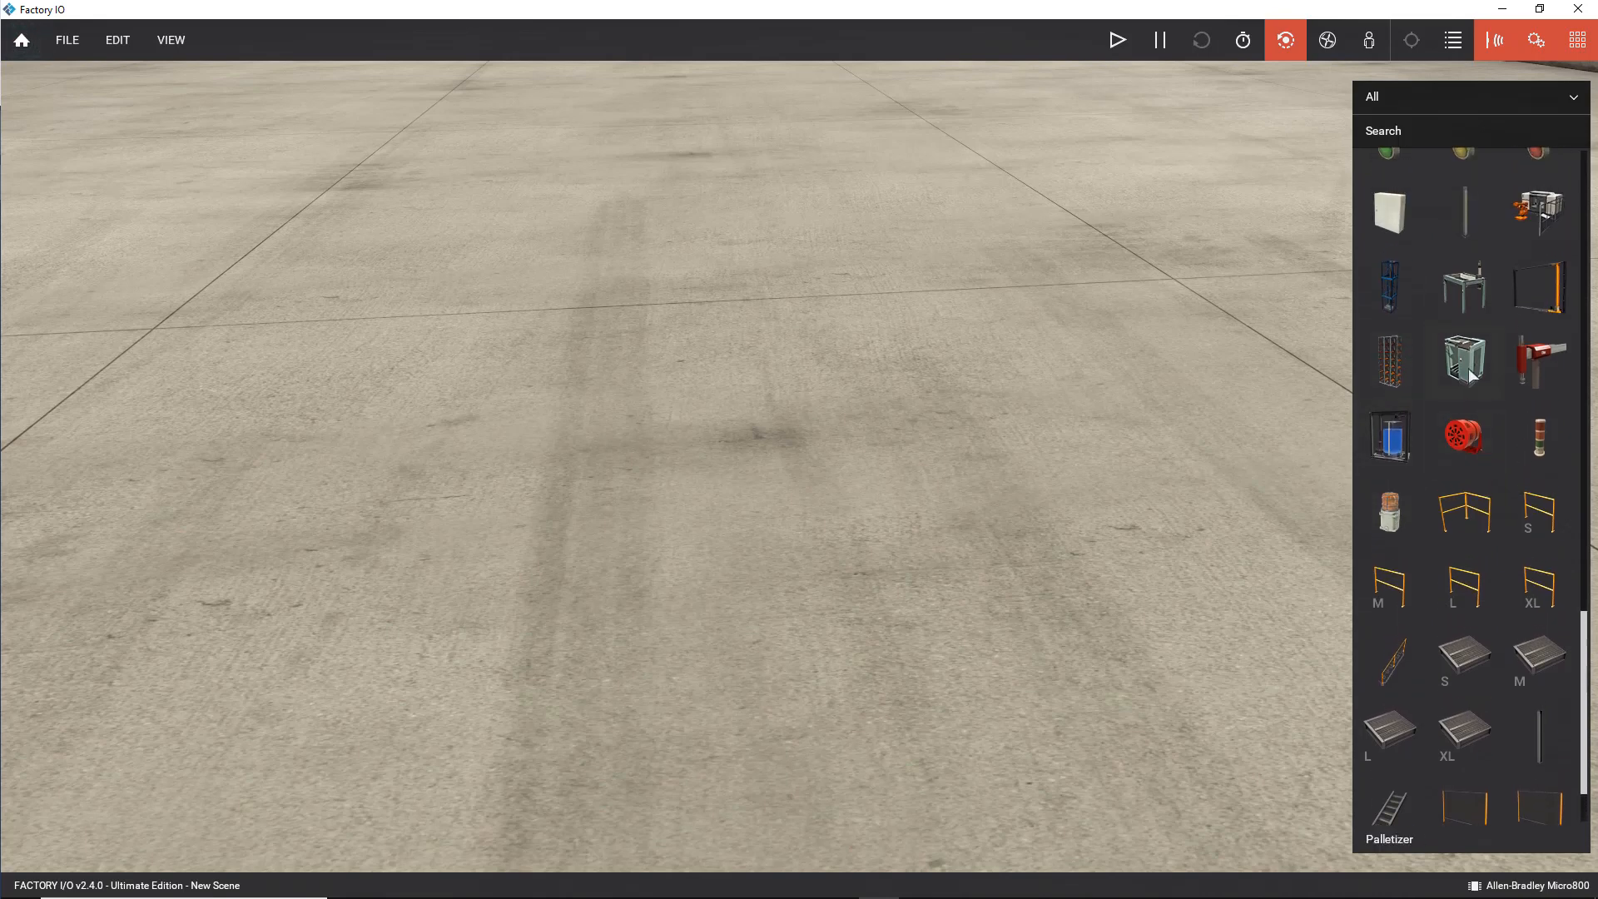
{"action": "scroll", "coordinate": [1468, 376], "scroll_direction": "up", "scroll_amount": 10}
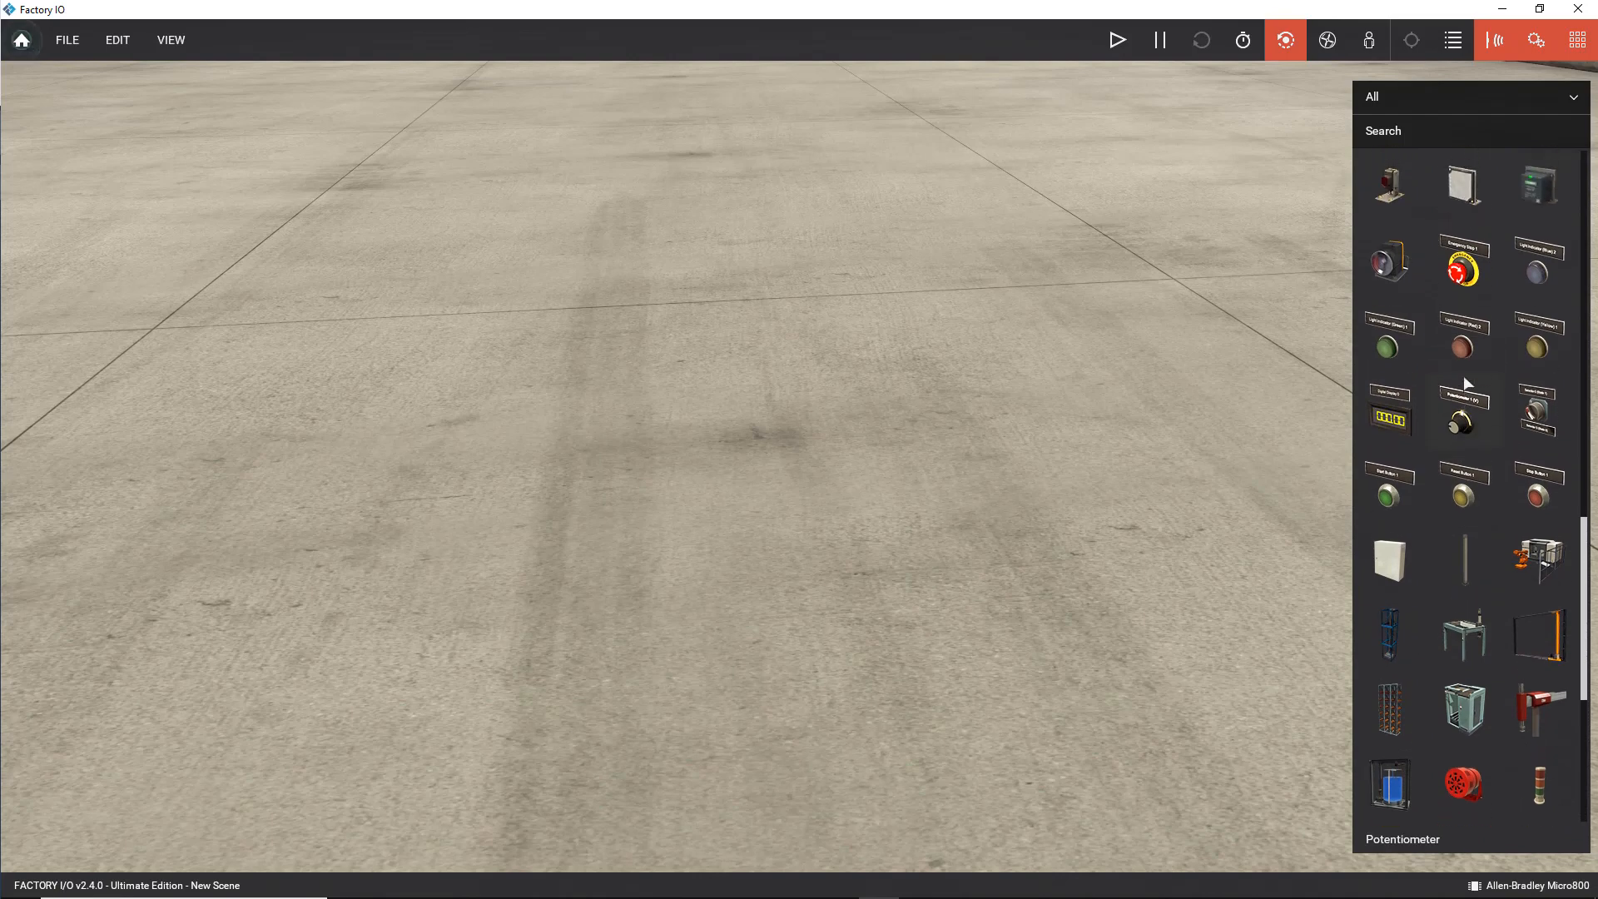
{"action": "scroll", "coordinate": [1466, 383], "scroll_direction": "up", "scroll_amount": 6}
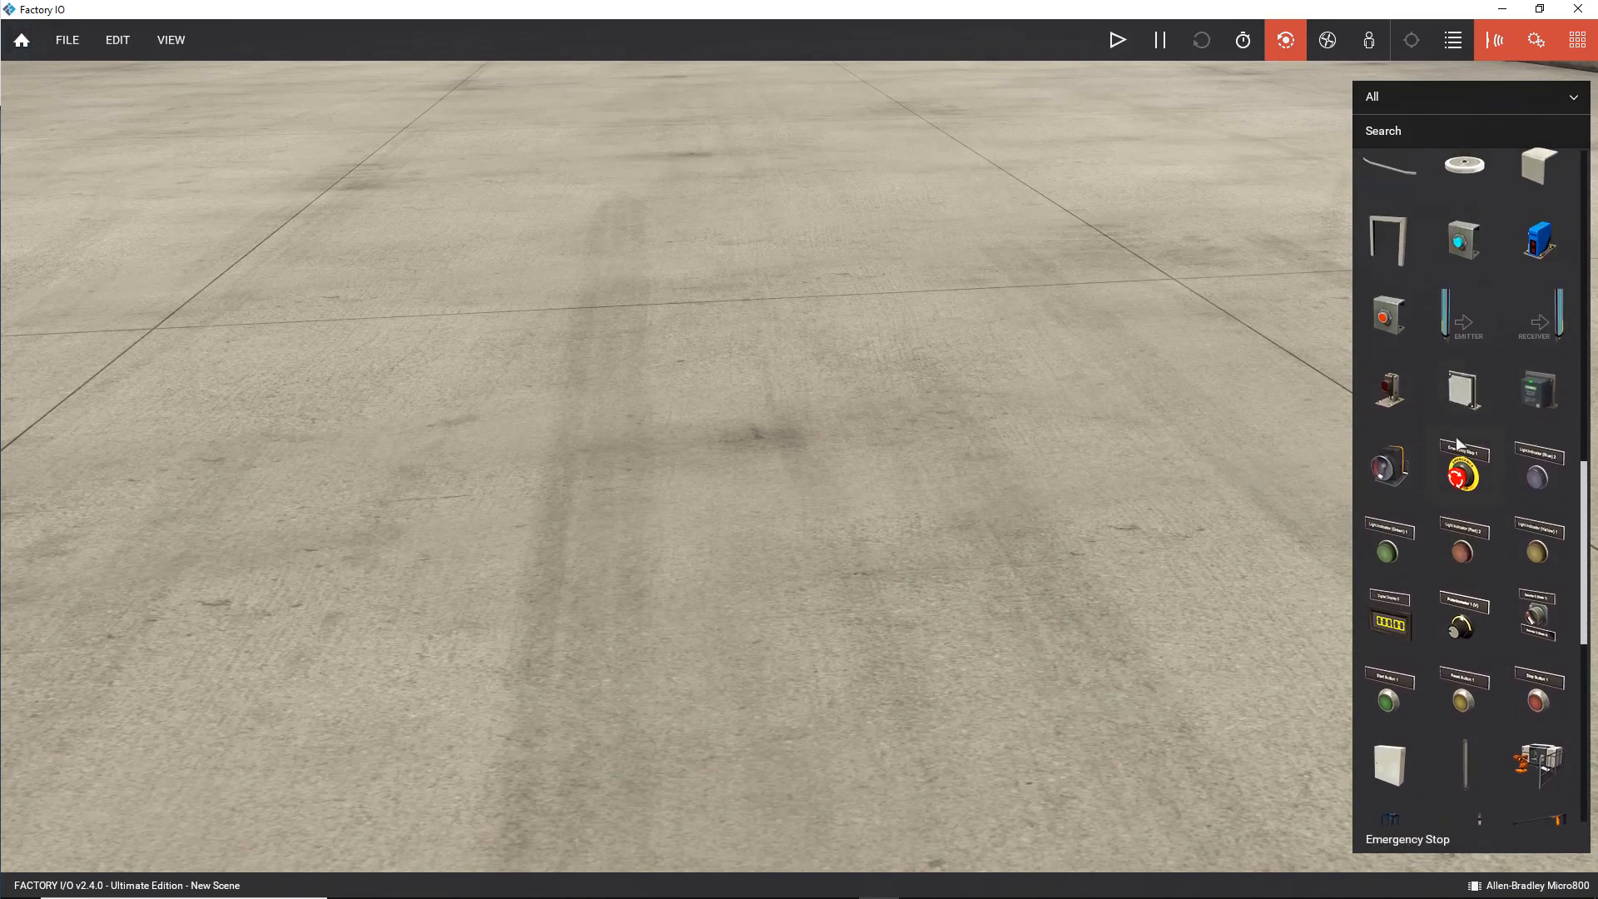
Place a Retroreflective Sensor on the empty factory floor and view it up close.
{"action": "scroll", "coordinate": [1453, 504], "scroll_direction": "up", "scroll_amount": 1}
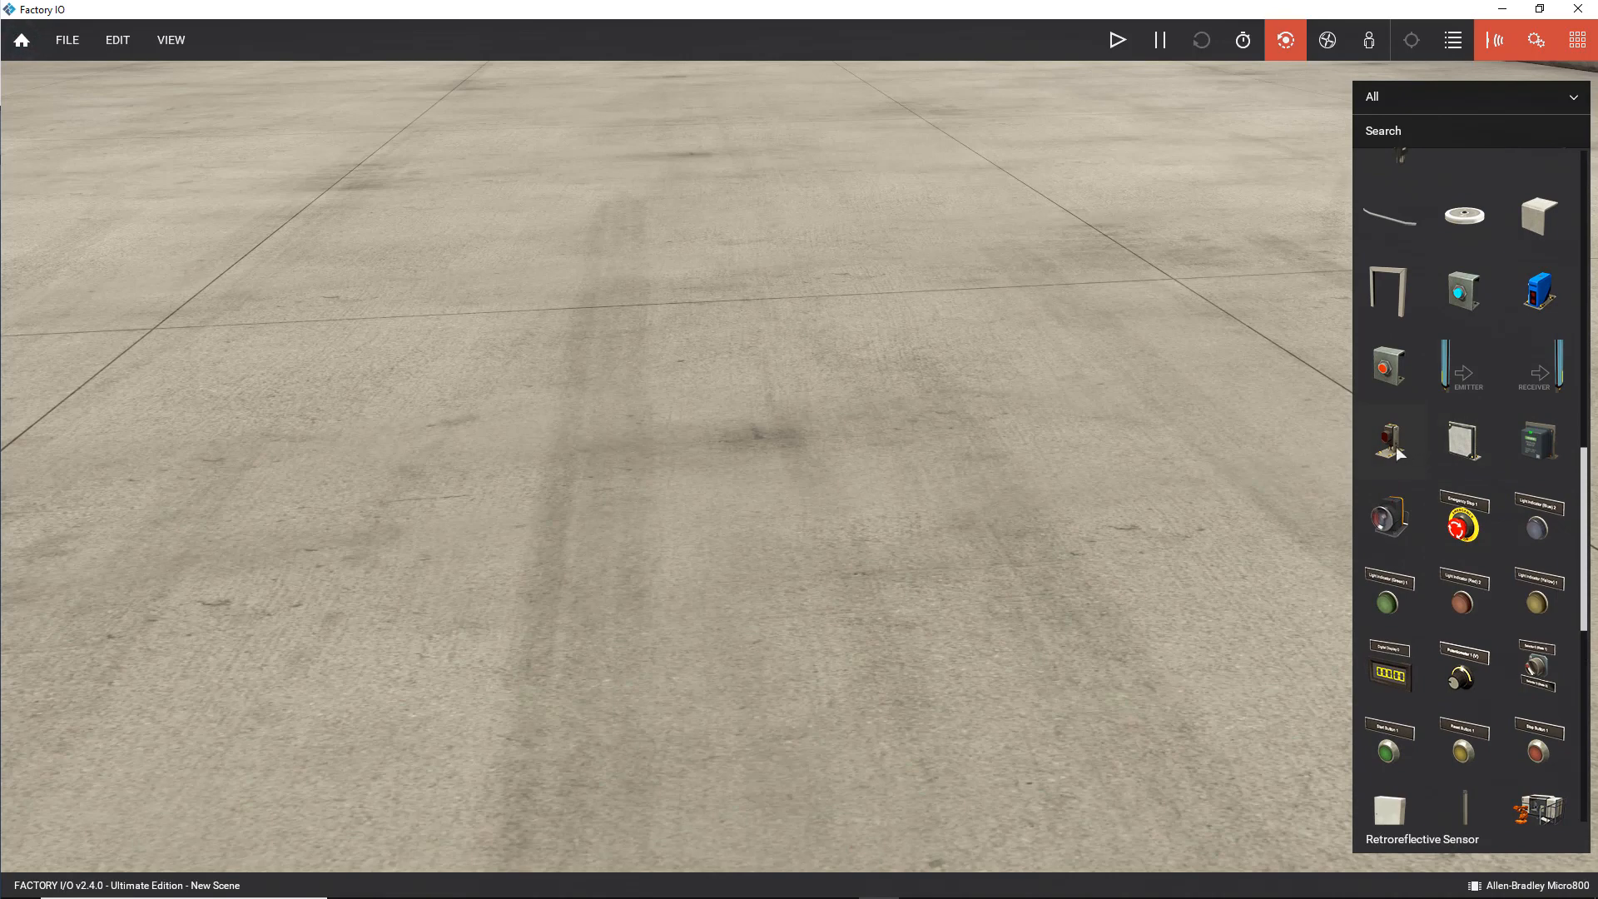
{"action": "left_click_drag", "start_coordinate": [1407, 450], "coordinate": [1016, 440]}
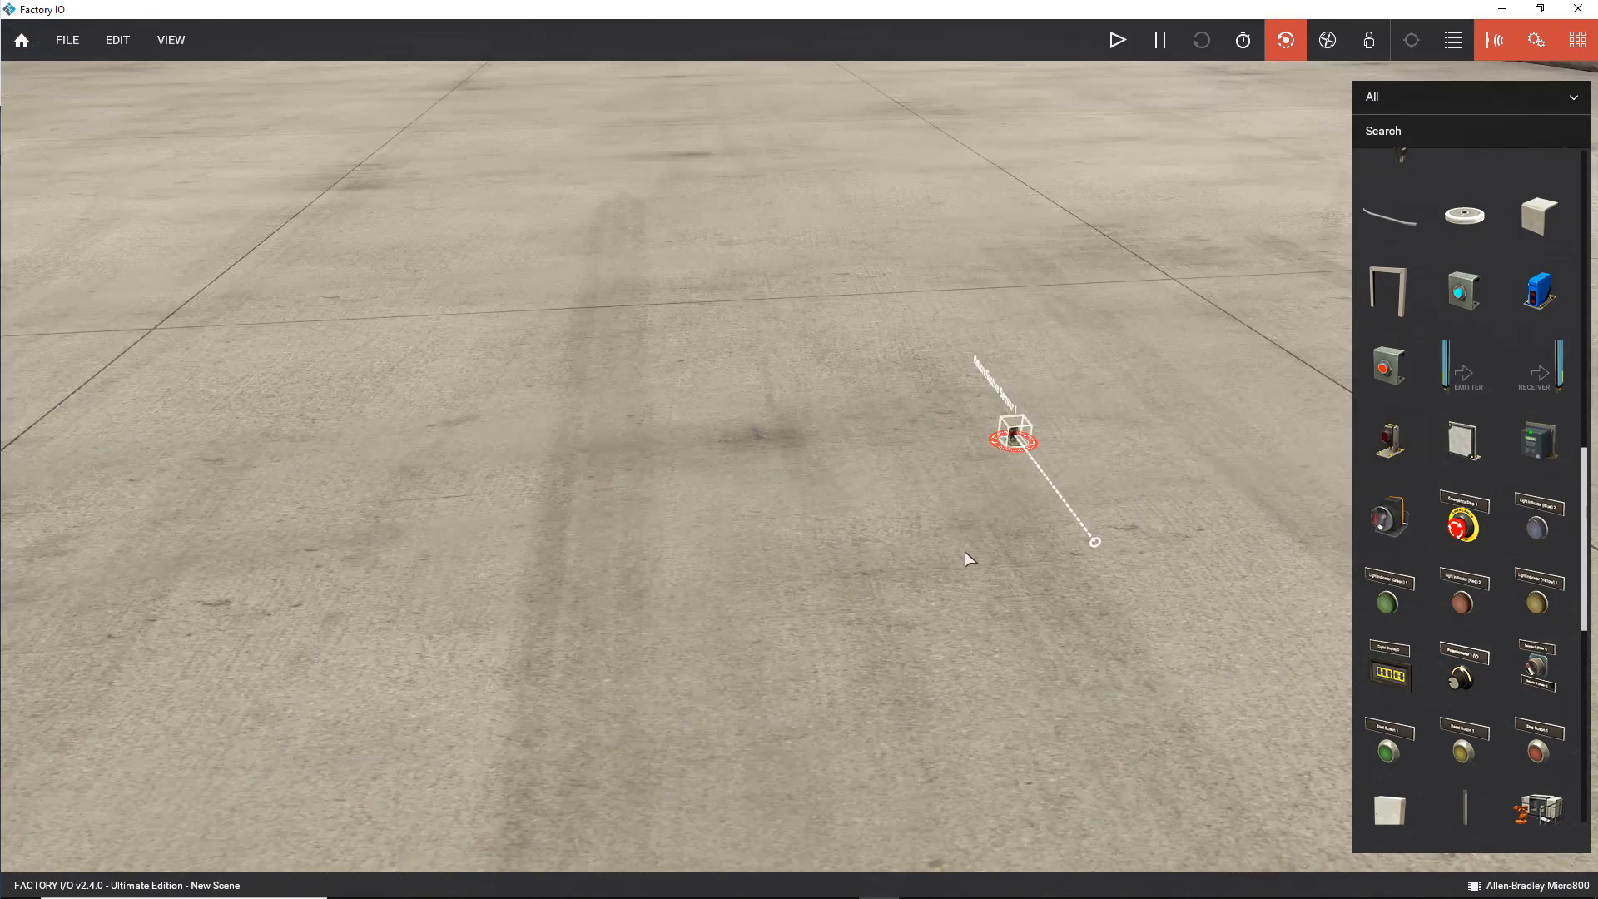
{"action": "right_click_drag", "start_coordinate": [957, 611], "coordinate": [836, 512]}
{"action": "scroll", "coordinate": [911, 597], "scroll_direction": "up", "scroll_amount": 3}
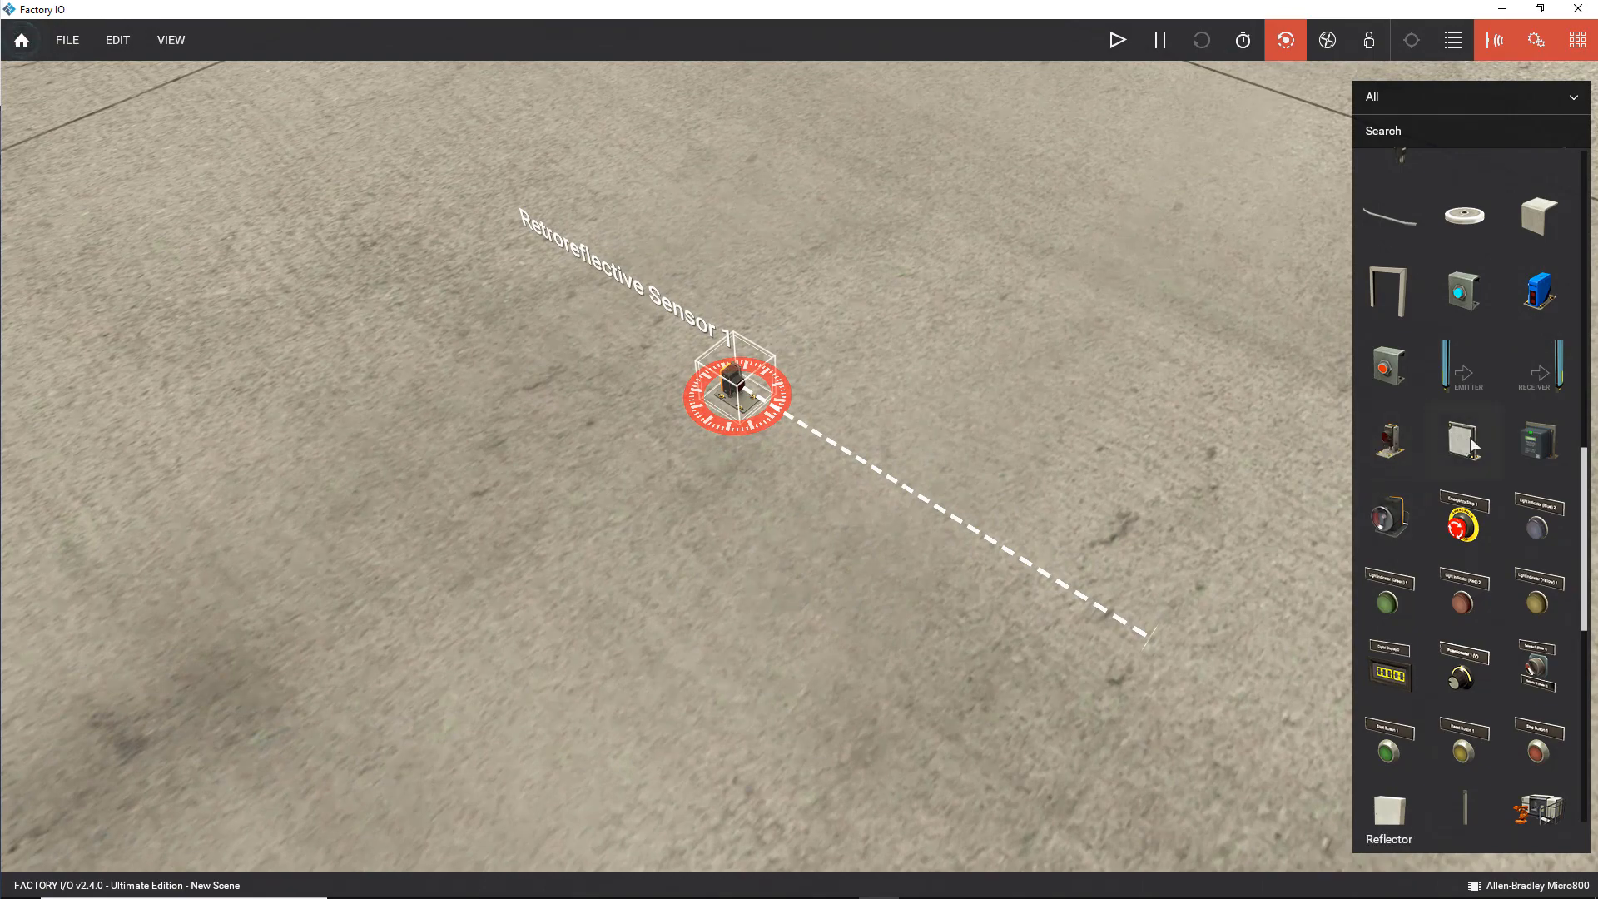
Place a Reflector at the end of the retroreflective sensor's beam and pin the sensor's tag for monitoring.
{"action": "left_click_drag", "start_coordinate": [1471, 452], "coordinate": [1205, 637]}
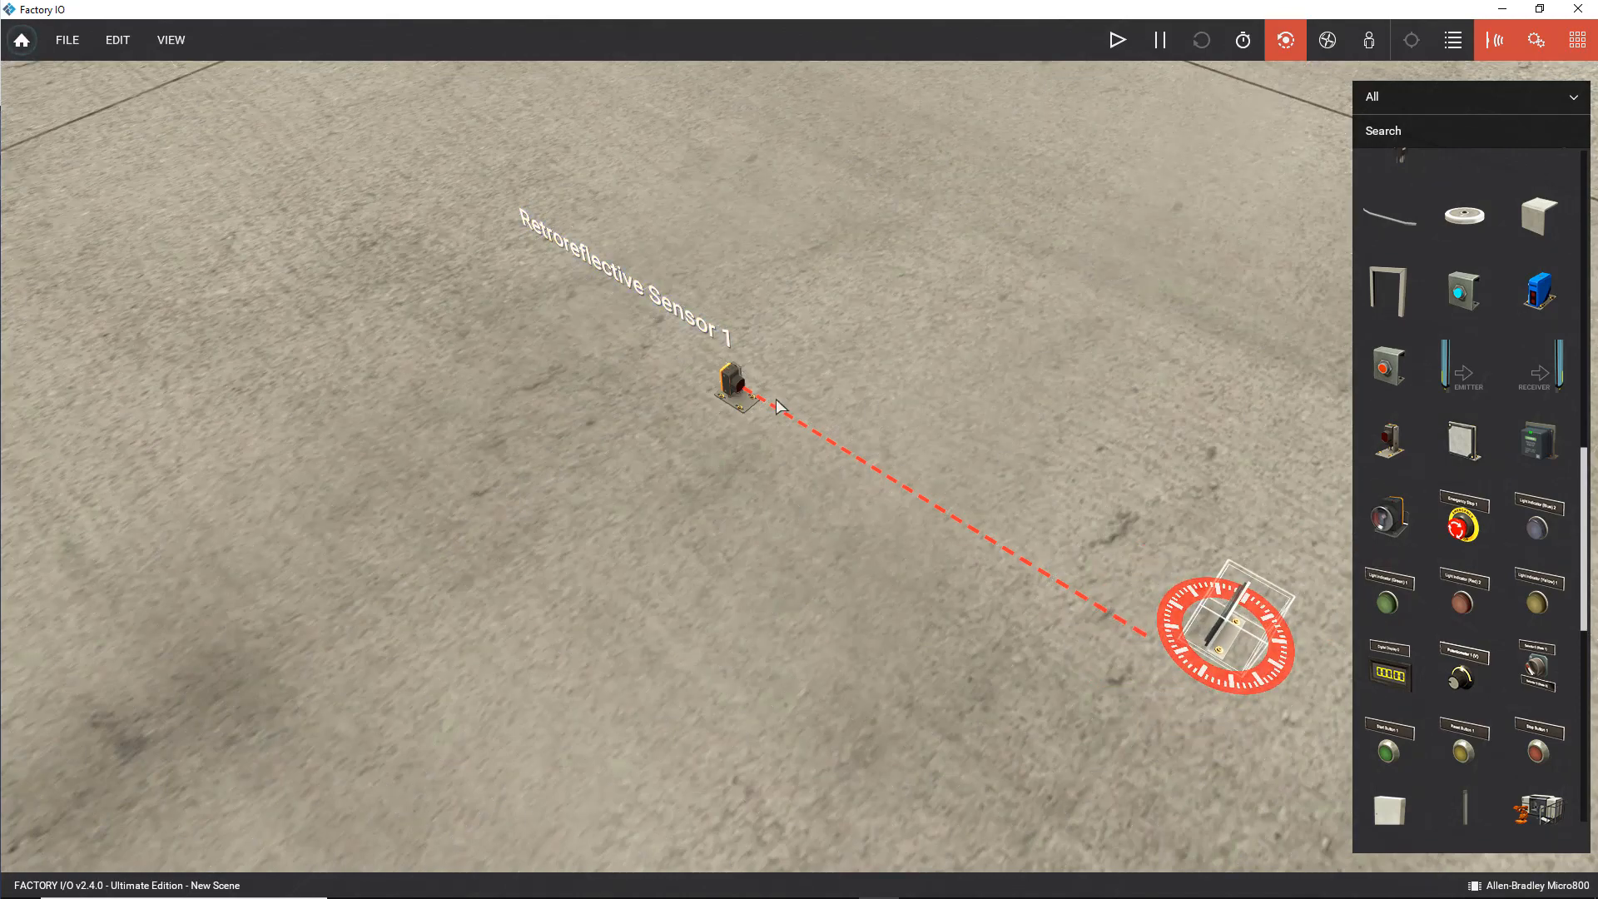
{"action": "left_click", "coordinate": [698, 333]}
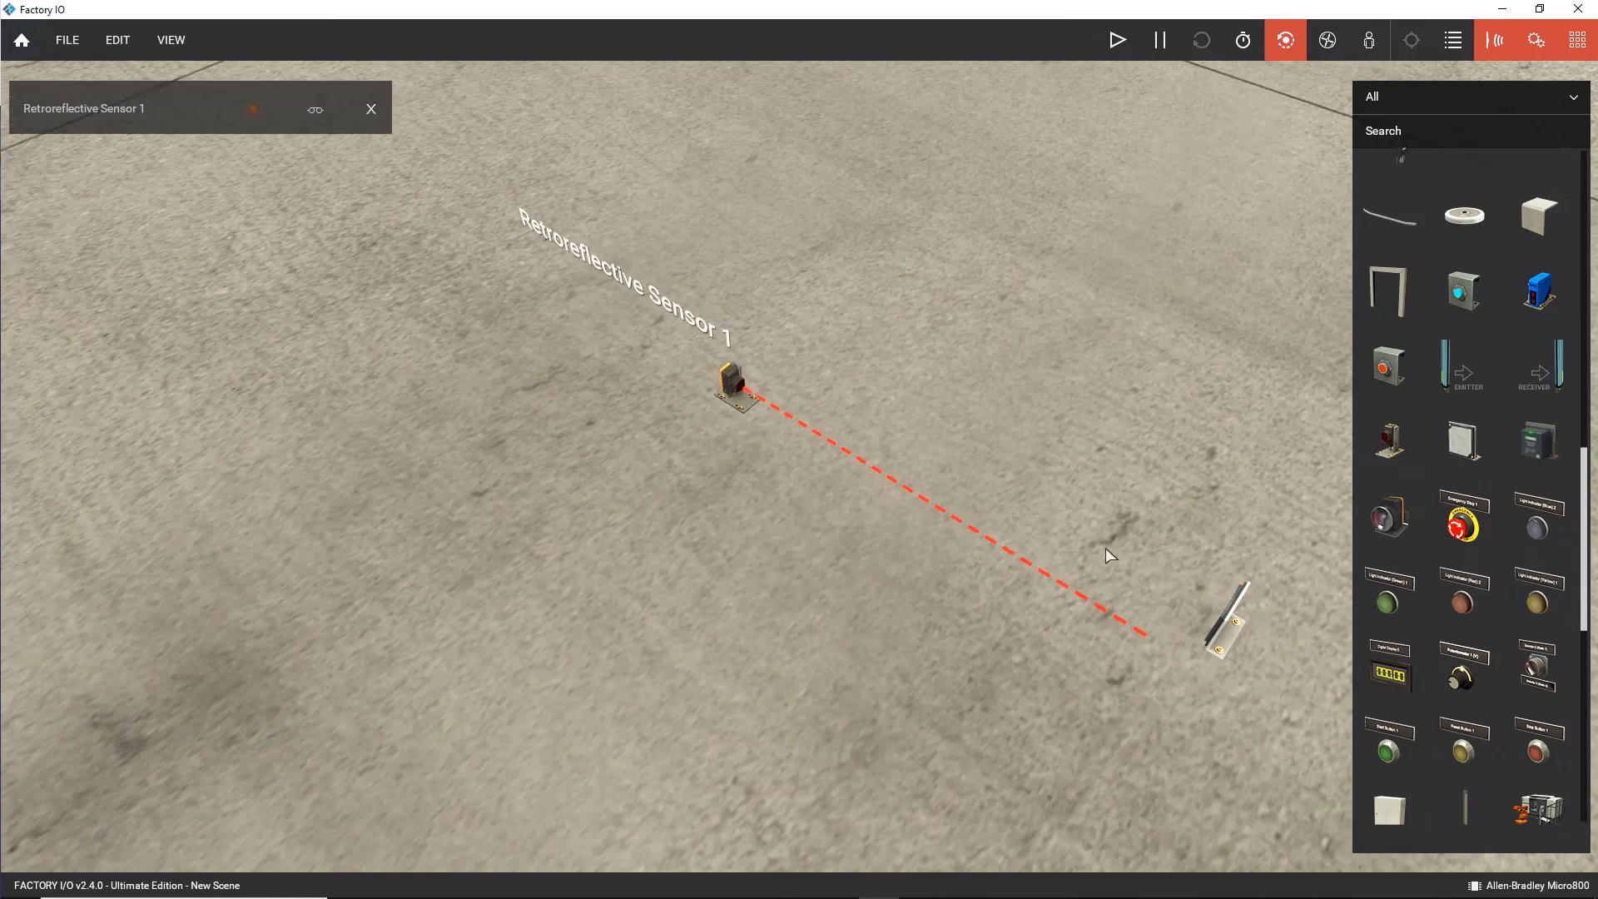
{"action": "left_click_drag", "start_coordinate": [1231, 631], "coordinate": [1140, 587]}
Place a grey square raw-material plate on the floor beside the sensor's beam.
{"action": "scroll", "coordinate": [1465, 555], "scroll_direction": "down", "scroll_amount": 10}
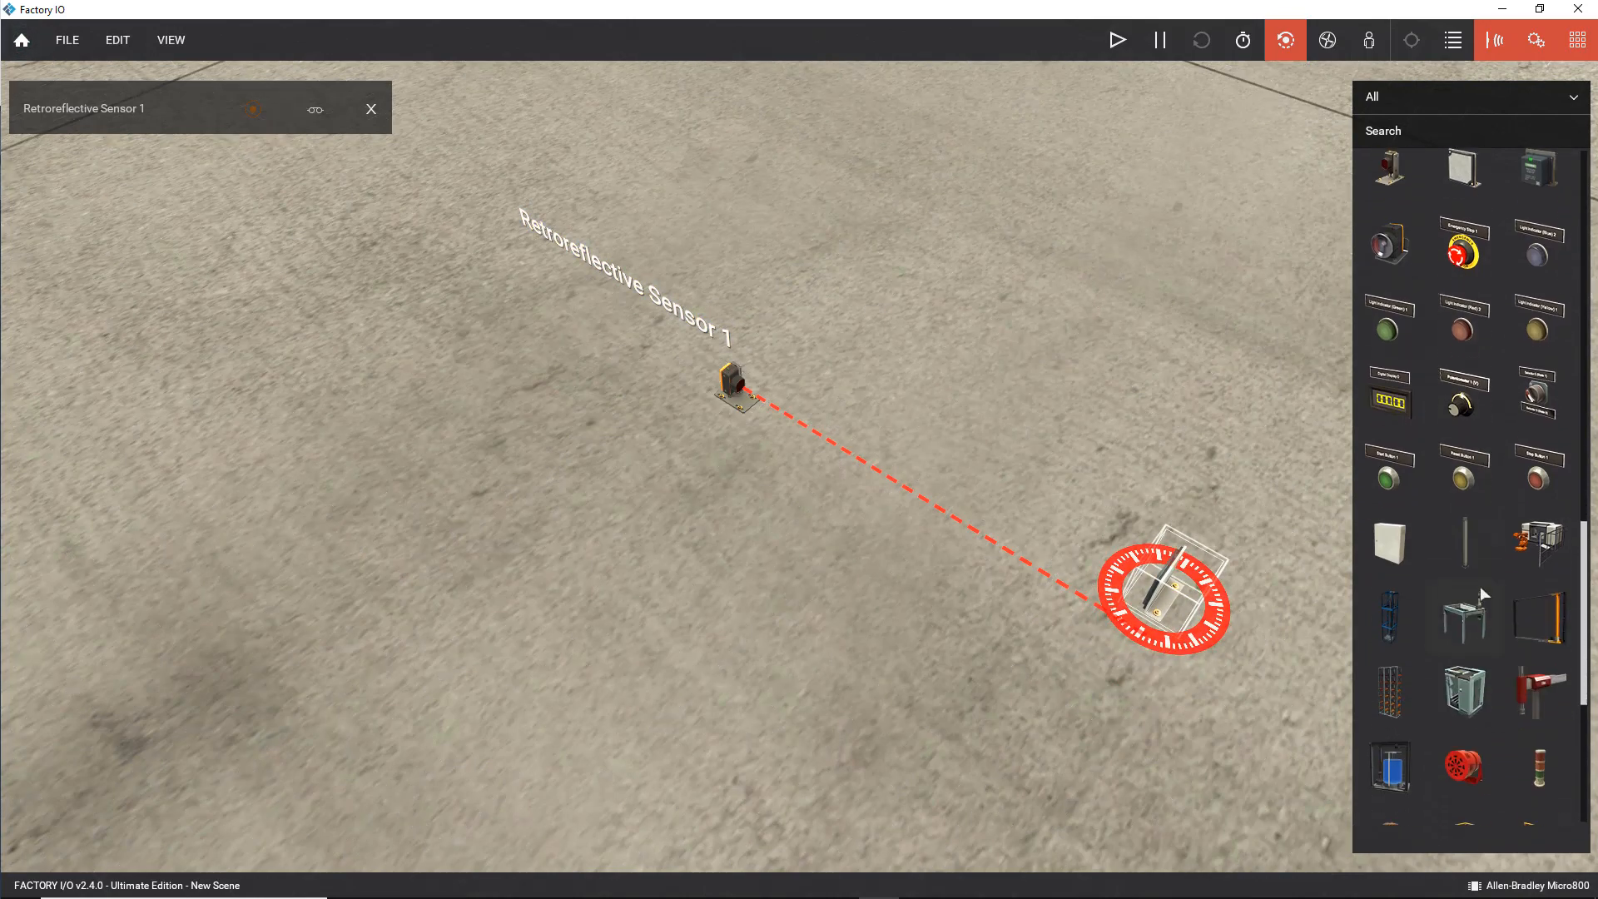
{"action": "scroll", "coordinate": [1474, 573], "scroll_direction": "up", "scroll_amount": 12}
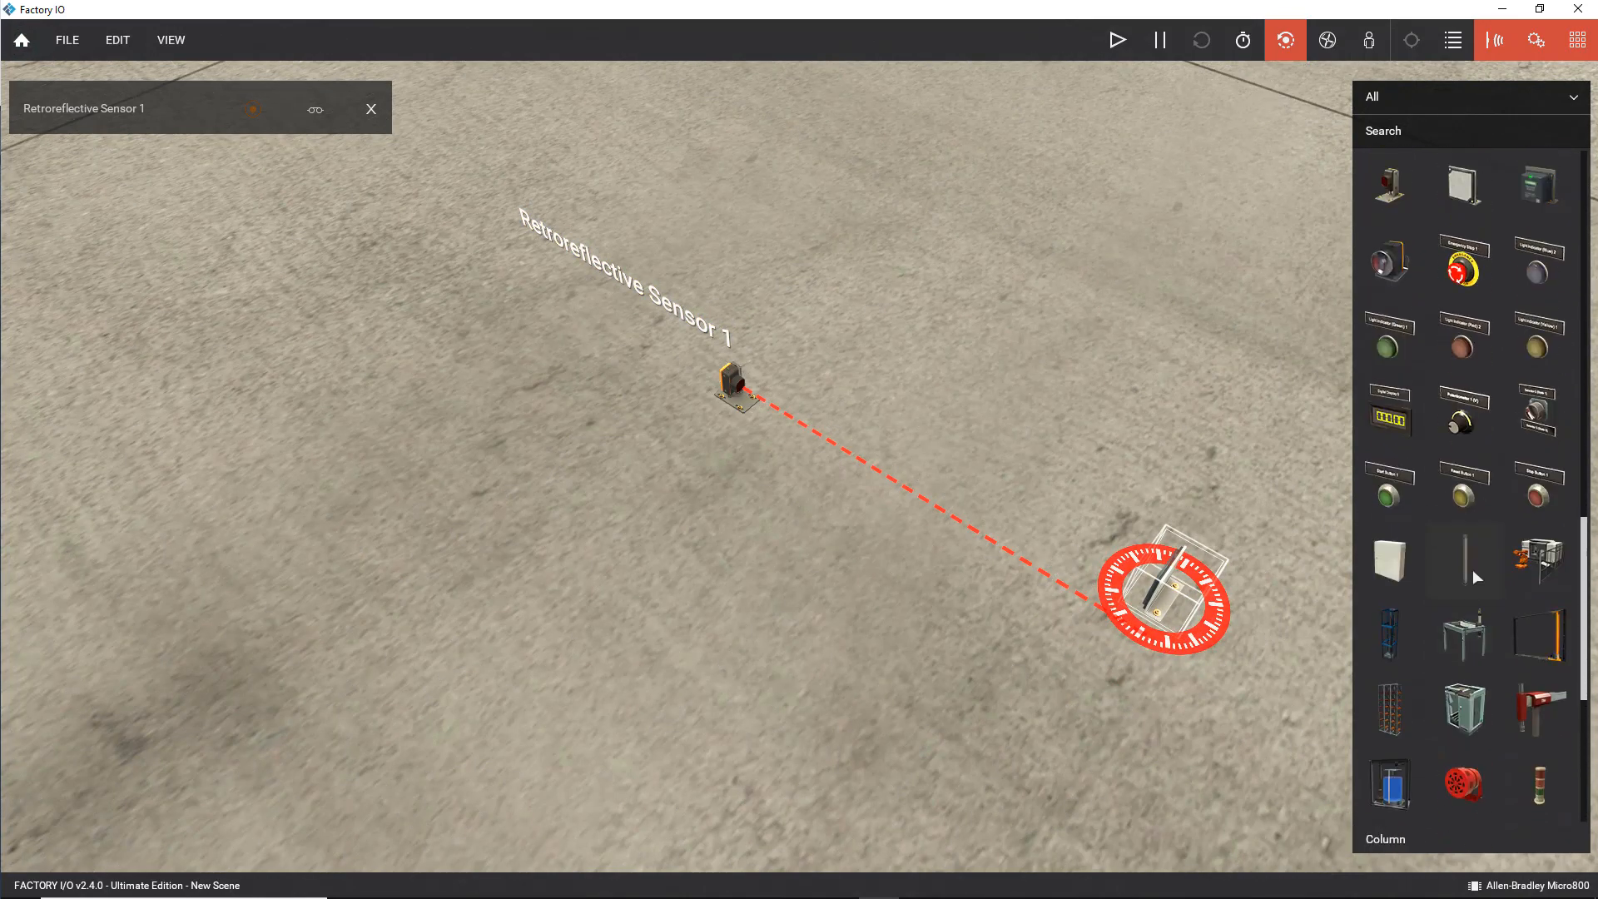
{"action": "scroll", "coordinate": [1471, 574], "scroll_direction": "up", "scroll_amount": 4}
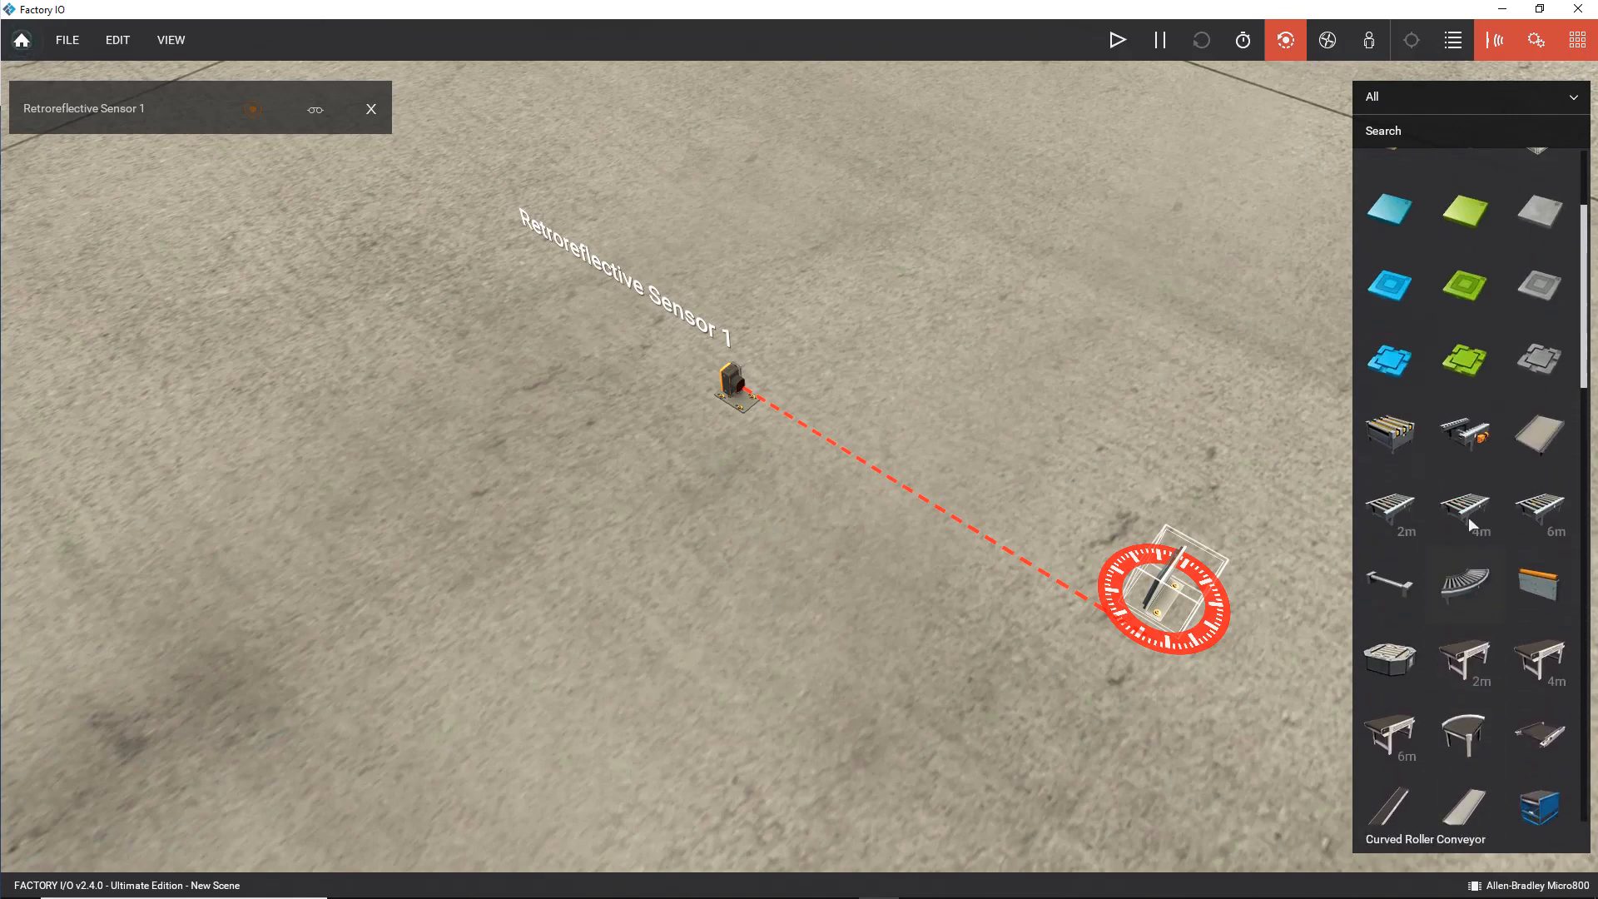
{"action": "left_click_drag", "start_coordinate": [1537, 275], "coordinate": [986, 404]}
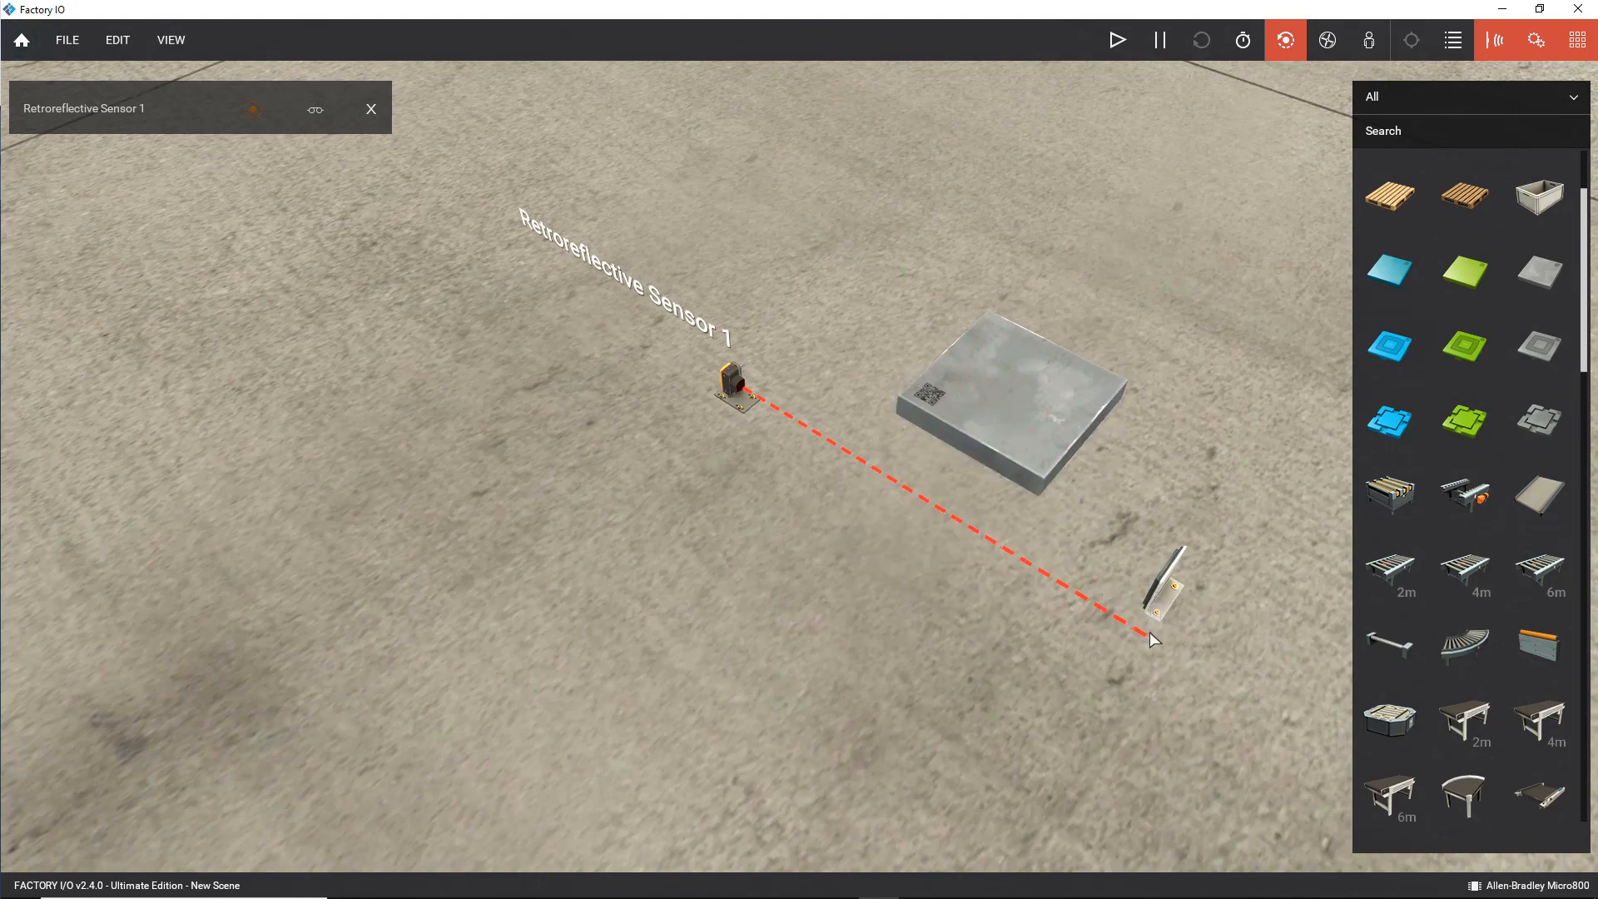
Move the reflector closer to the retroreflective sensor and rotate it to face the beam.
{"action": "left_click", "coordinate": [1157, 584]}
{"action": "left_click_drag", "start_coordinate": [1147, 596], "coordinate": [934, 566]}
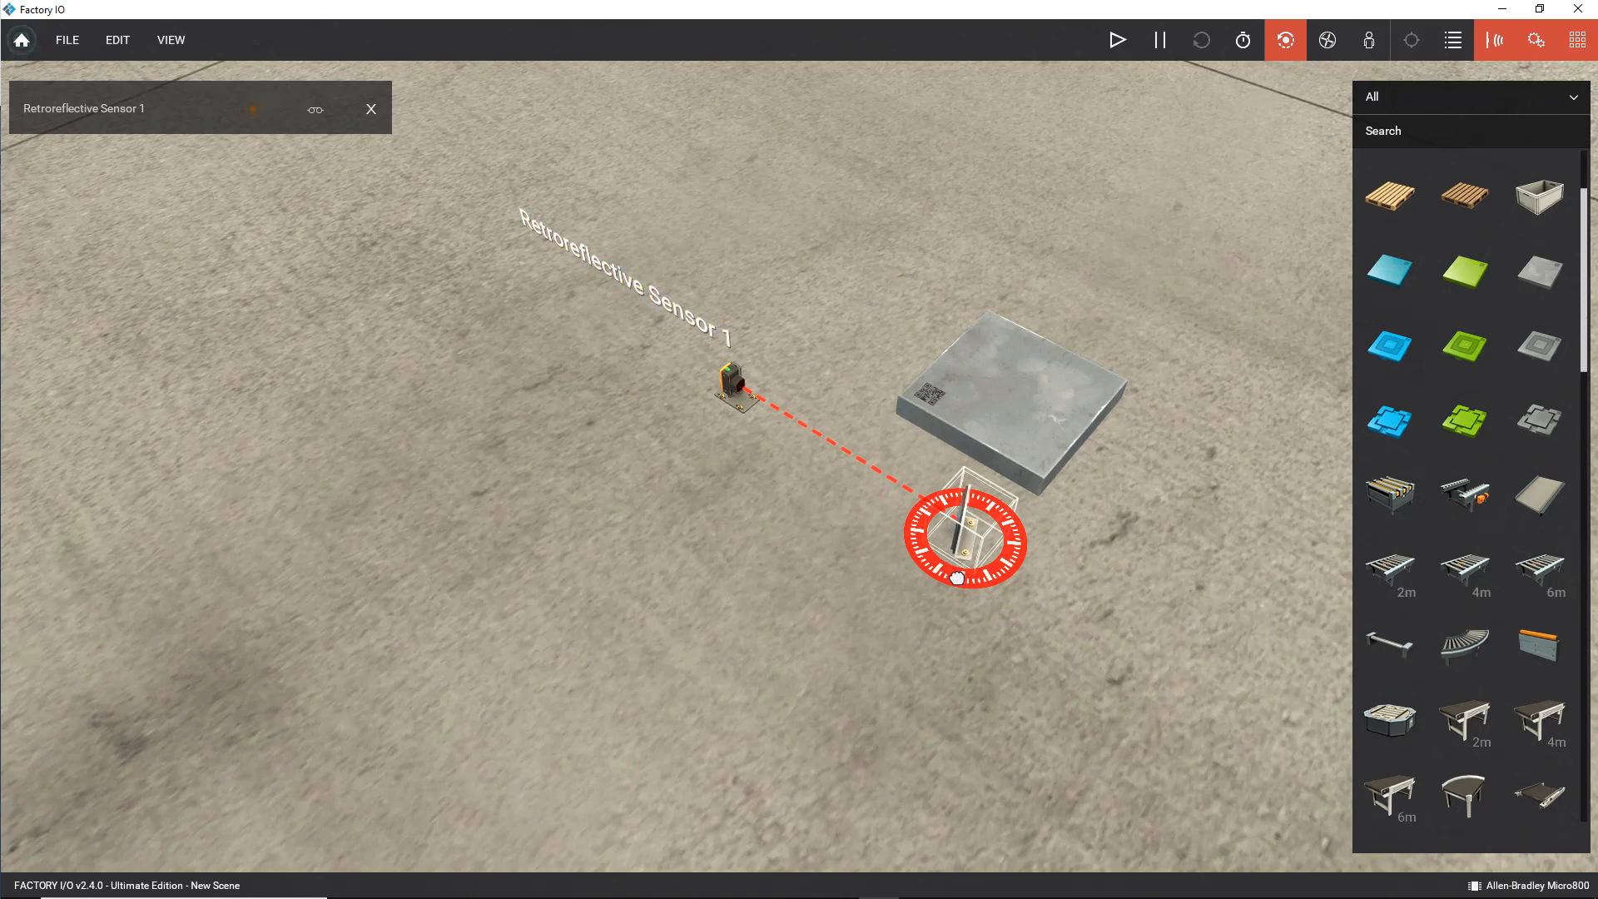
{"action": "left_click_drag", "start_coordinate": [959, 578], "coordinate": [935, 564]}
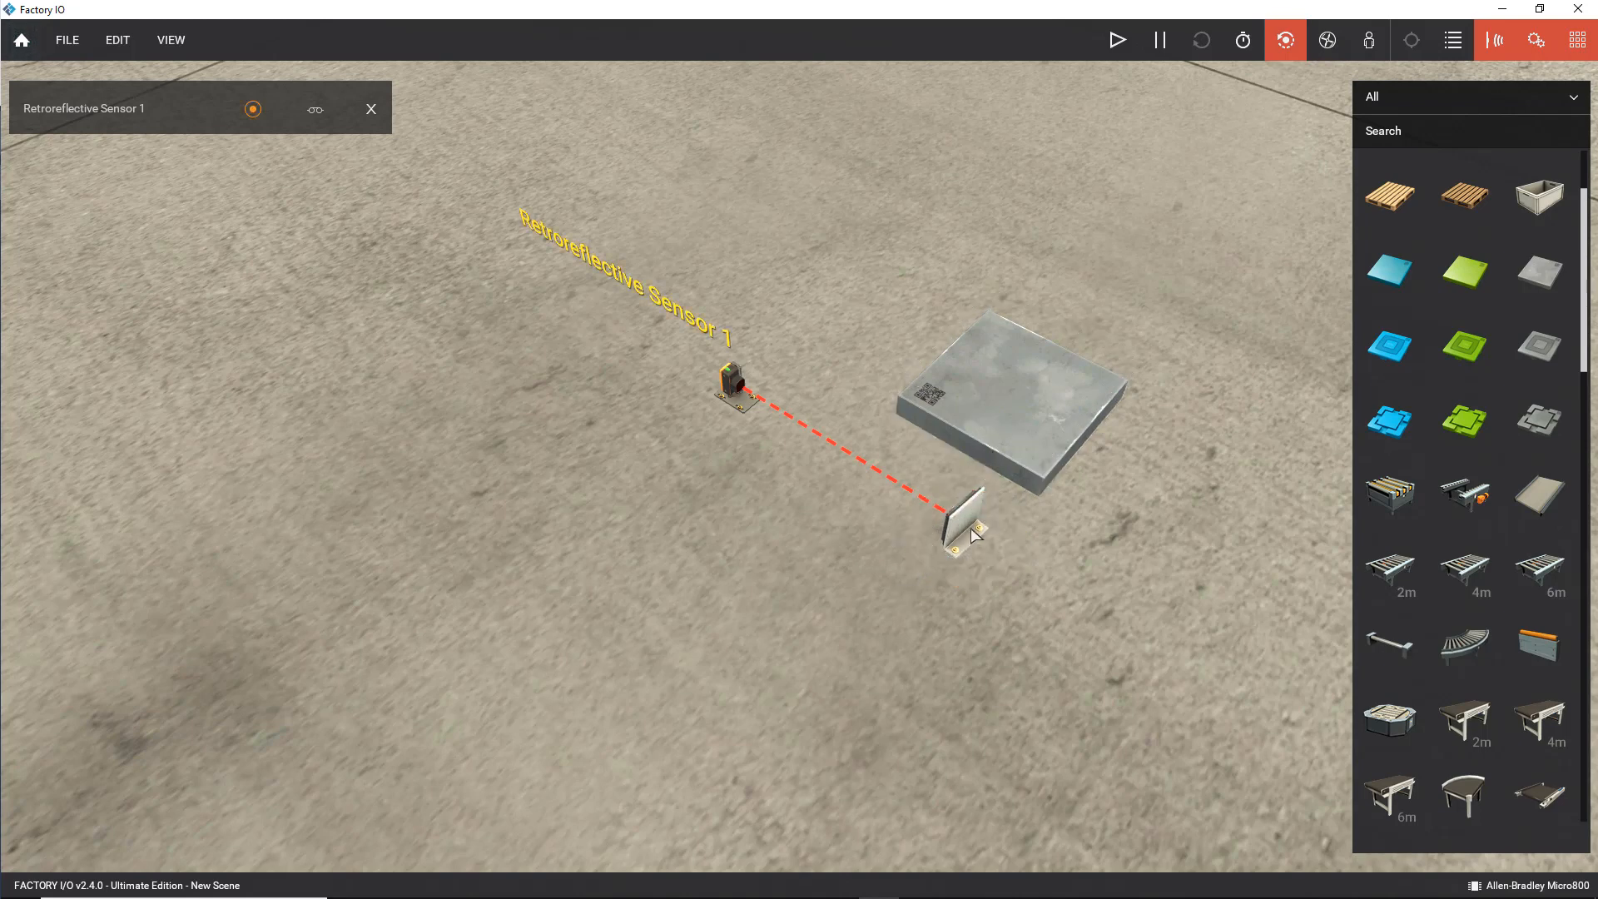
Delete the reflector and the grey plate, keeping only the retroreflective sensor.
{"action": "key", "text": "Delete"}
{"action": "left_click", "coordinate": [992, 439]}
{"action": "key", "text": "Delete"}
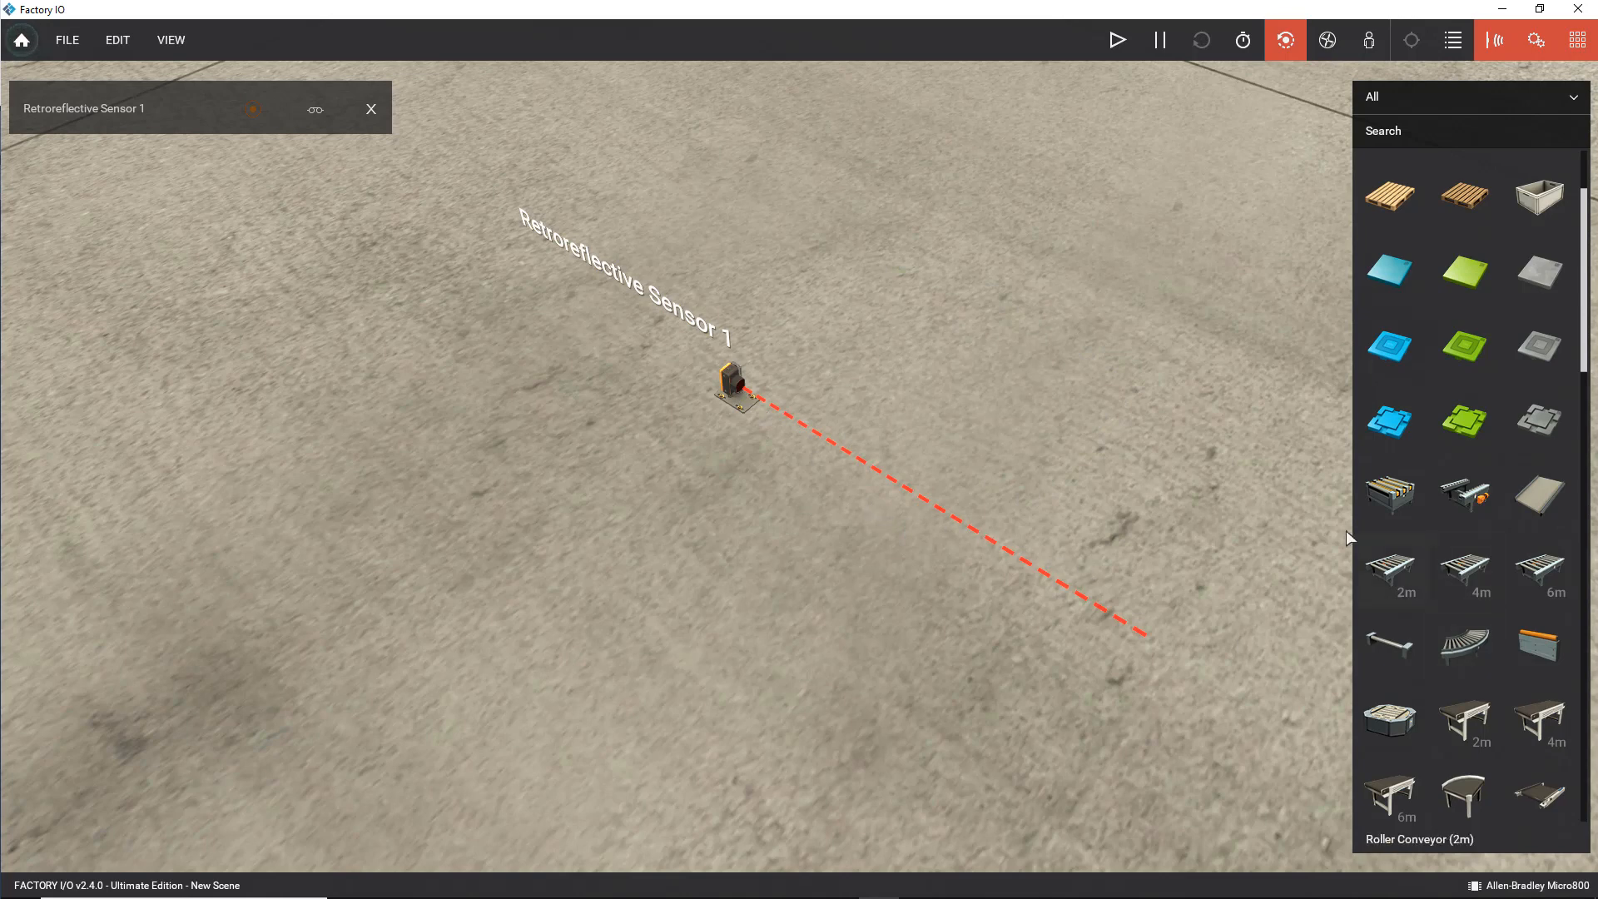
Rotate the retroreflective sensor in yaw in both directions and fine-adjust its heading on the floor.
{"action": "scroll", "coordinate": [1506, 641], "scroll_direction": "down", "scroll_amount": 1}
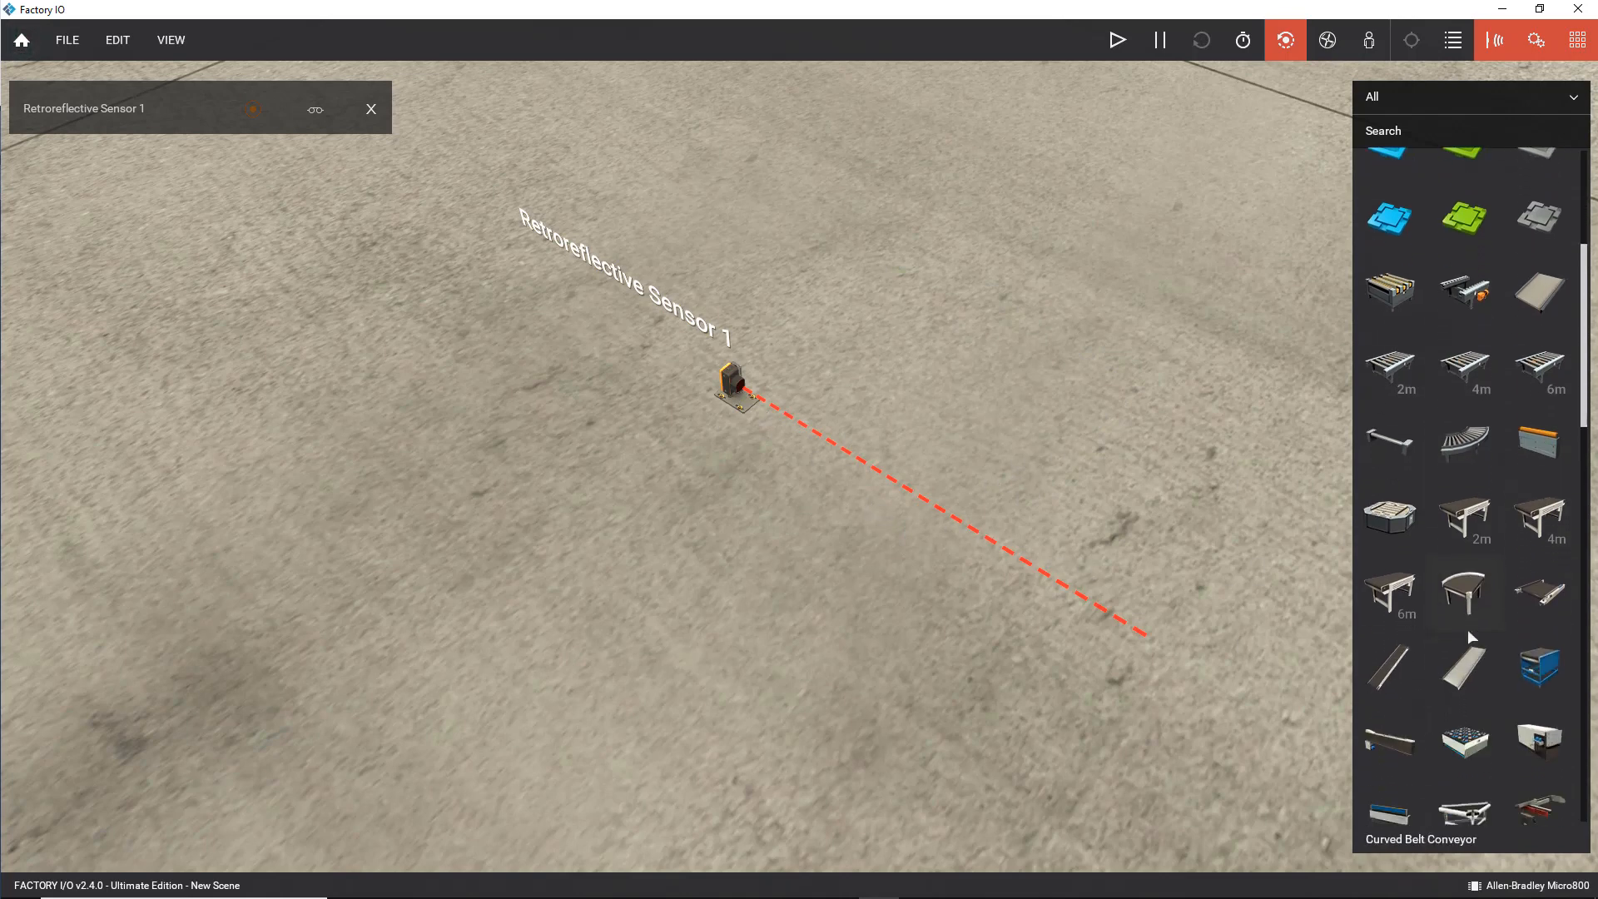
{"action": "right_click", "coordinate": [733, 401]}
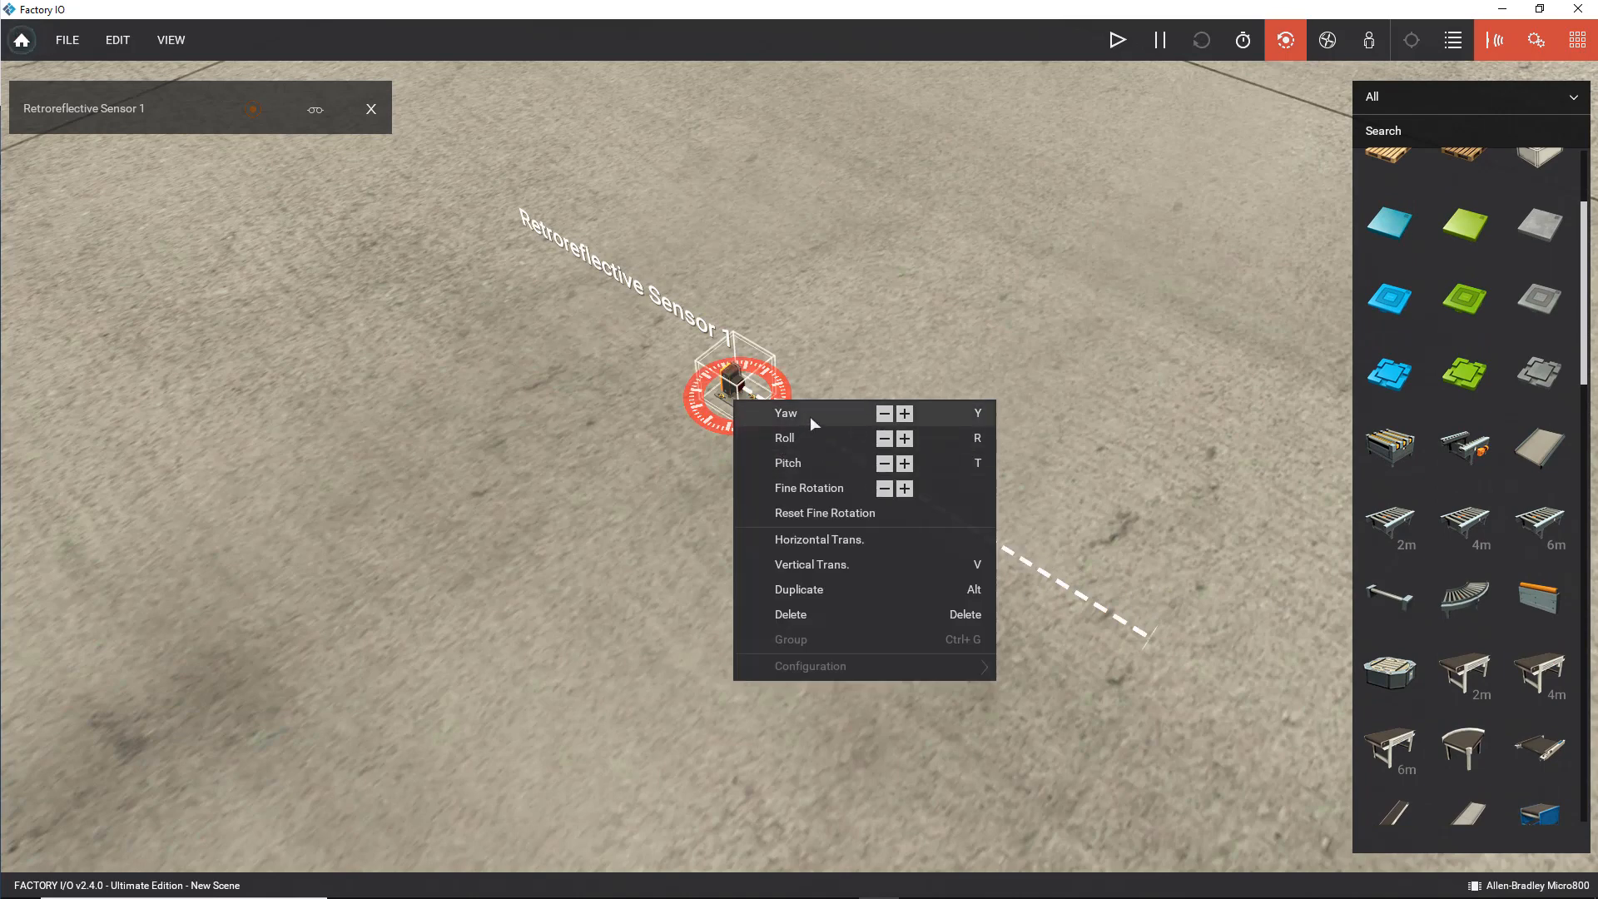
{"action": "left_click", "coordinate": [908, 419]}
{"action": "left_click", "coordinate": [885, 416]}
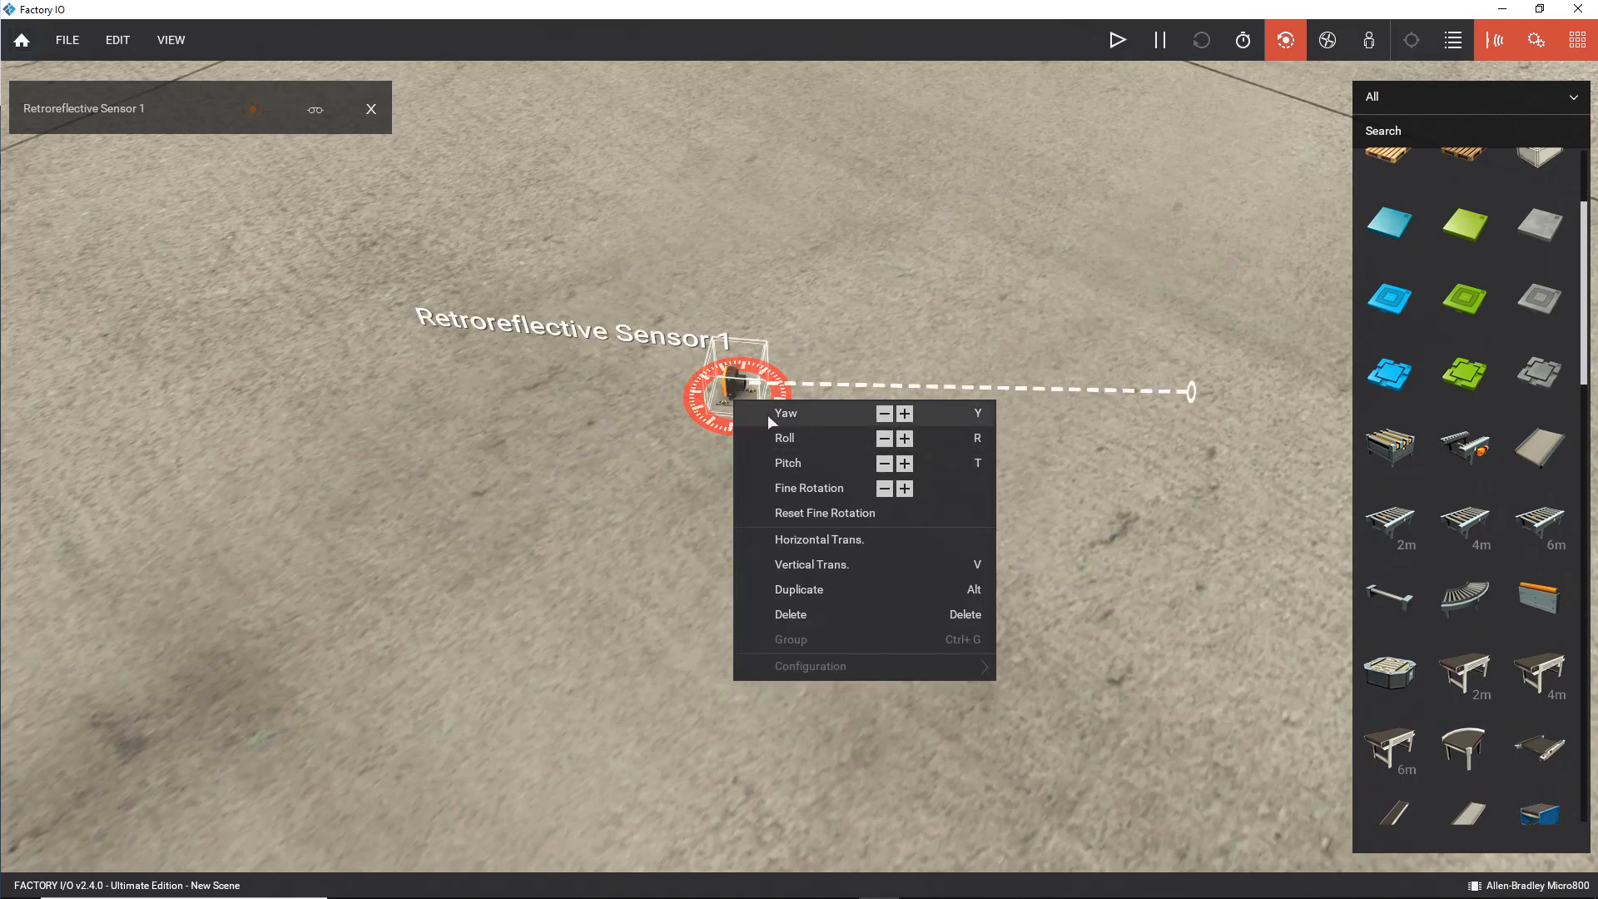
{"action": "mouse_move", "coordinate": [704, 425]}
{"action": "left_mouse_down"}
{"action": "mouse_move", "coordinate": [667, 418]}
{"action": "mouse_move", "coordinate": [770, 444]}
{"action": "mouse_move", "coordinate": [699, 457]}
{"action": "mouse_move", "coordinate": [550, 414]}
{"action": "mouse_move", "coordinate": [728, 333]}
{"action": "mouse_move", "coordinate": [706, 419]}
{"action": "left_mouse_up"}
Try out the roll and pitch rotations on the retroreflective sensor and return it to upright.
{"action": "right_click", "coordinate": [721, 399]}
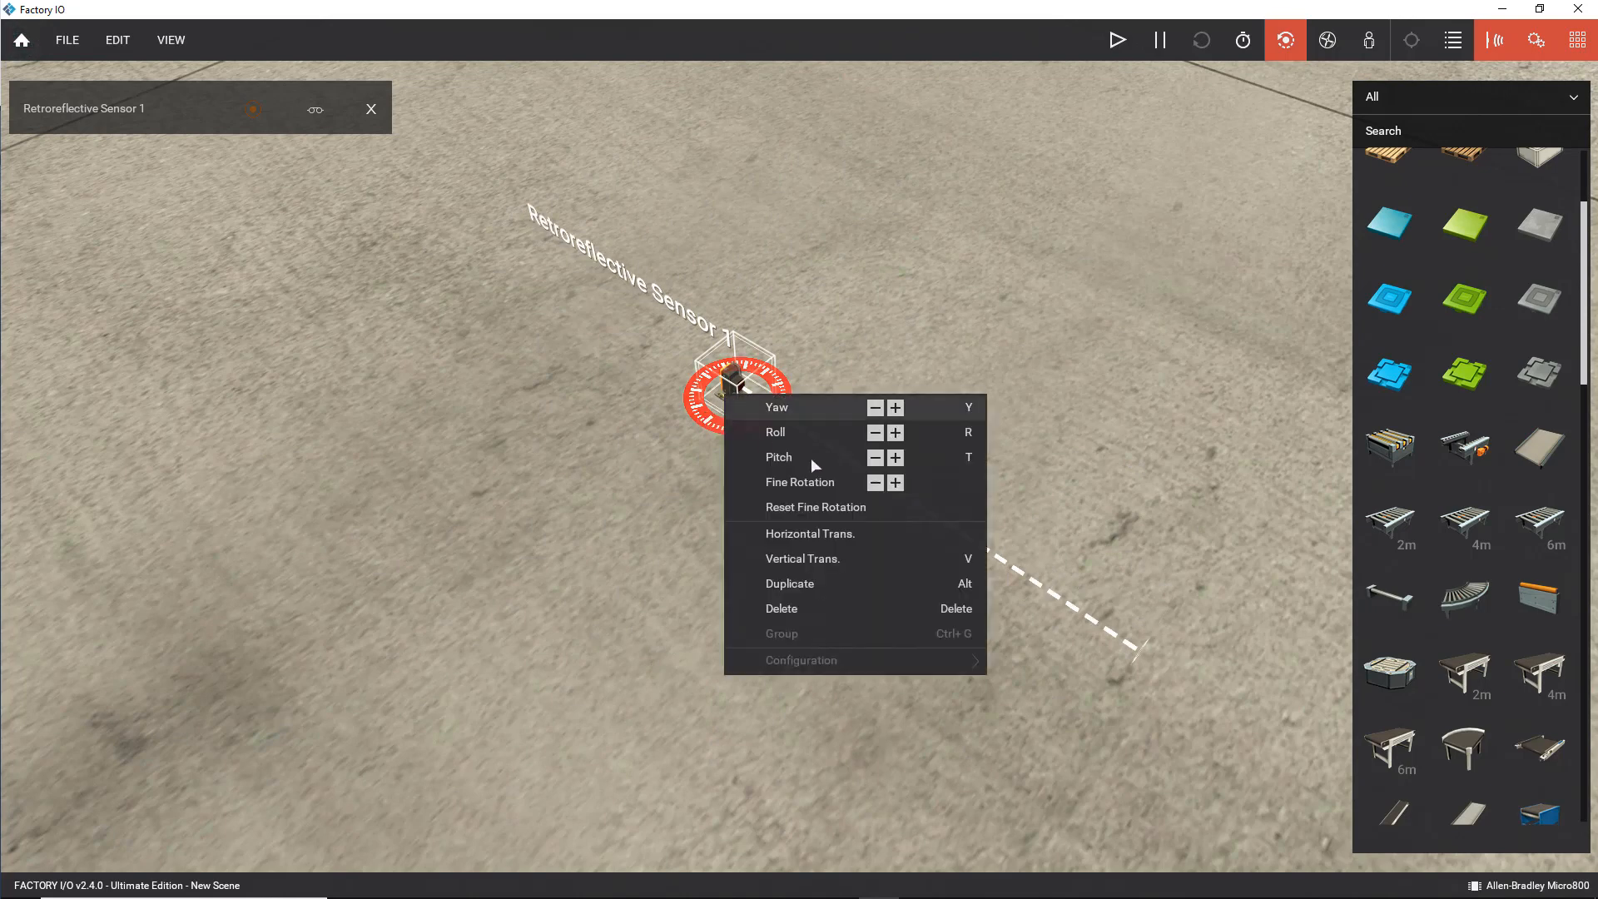
{"action": "left_click", "coordinate": [895, 433]}
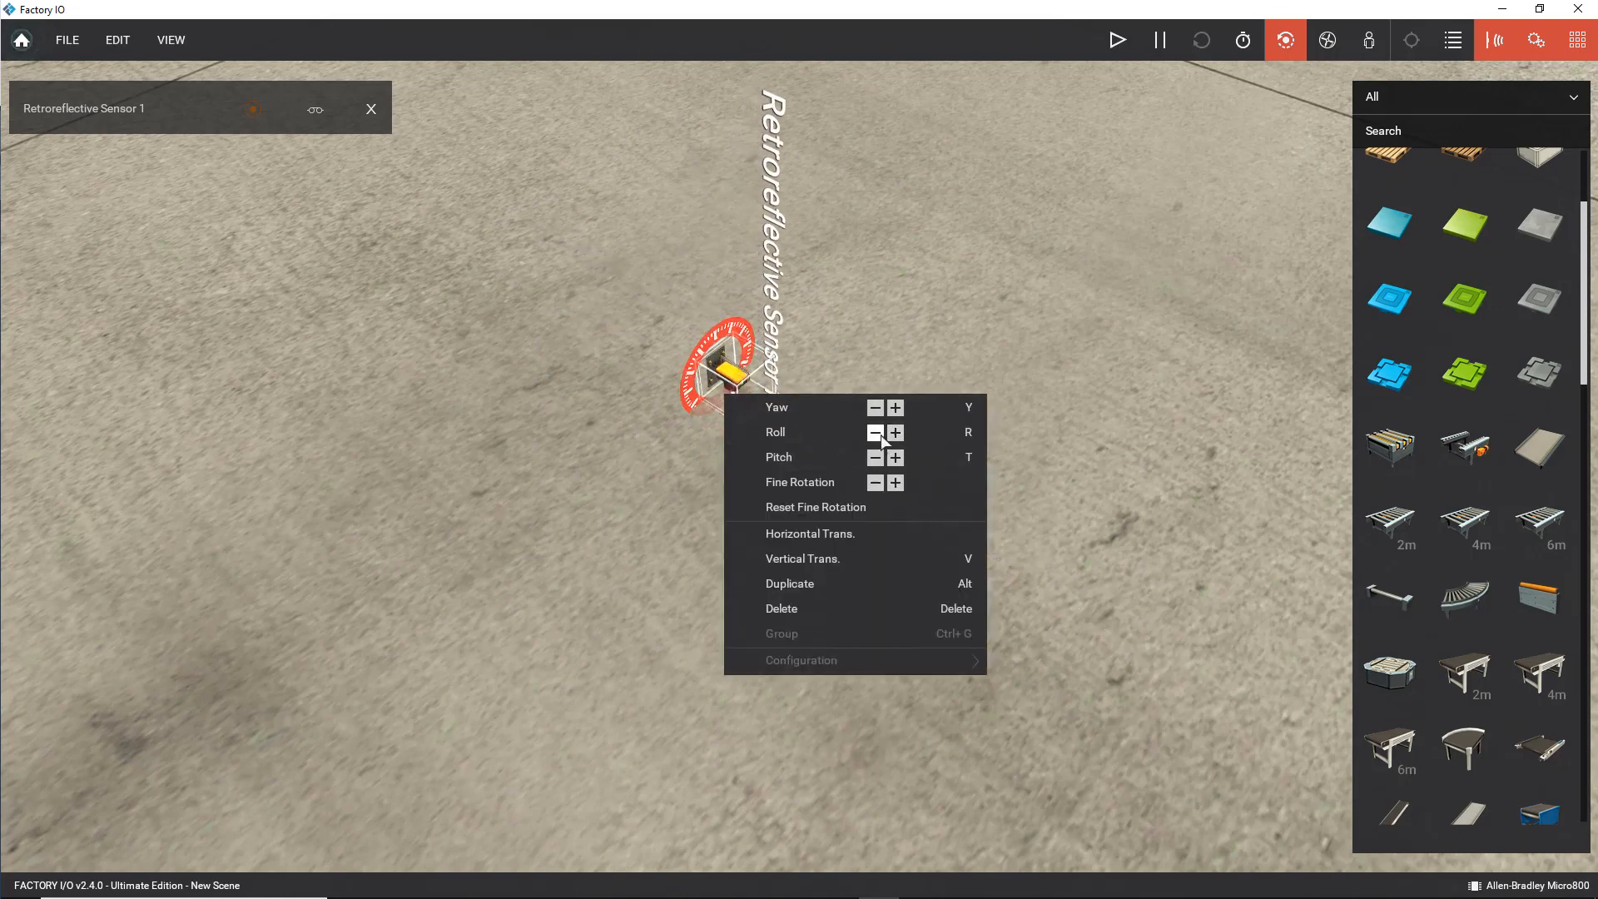
{"action": "left_click", "coordinate": [876, 458]}
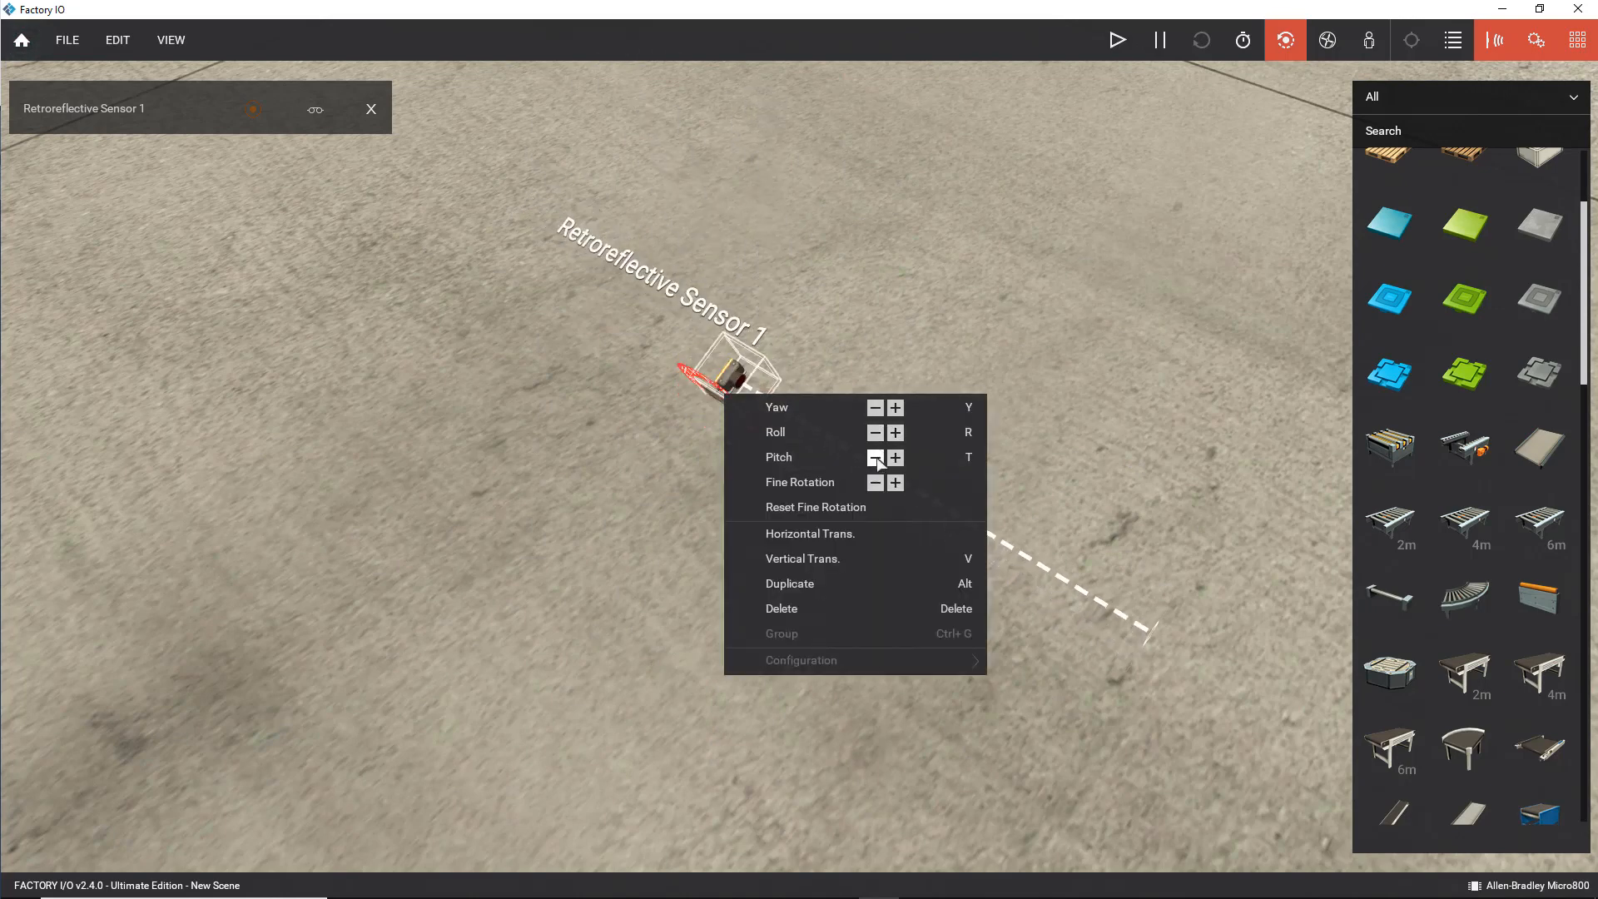
{"action": "left_click", "coordinate": [877, 458]}
{"action": "left_click", "coordinate": [895, 457]}
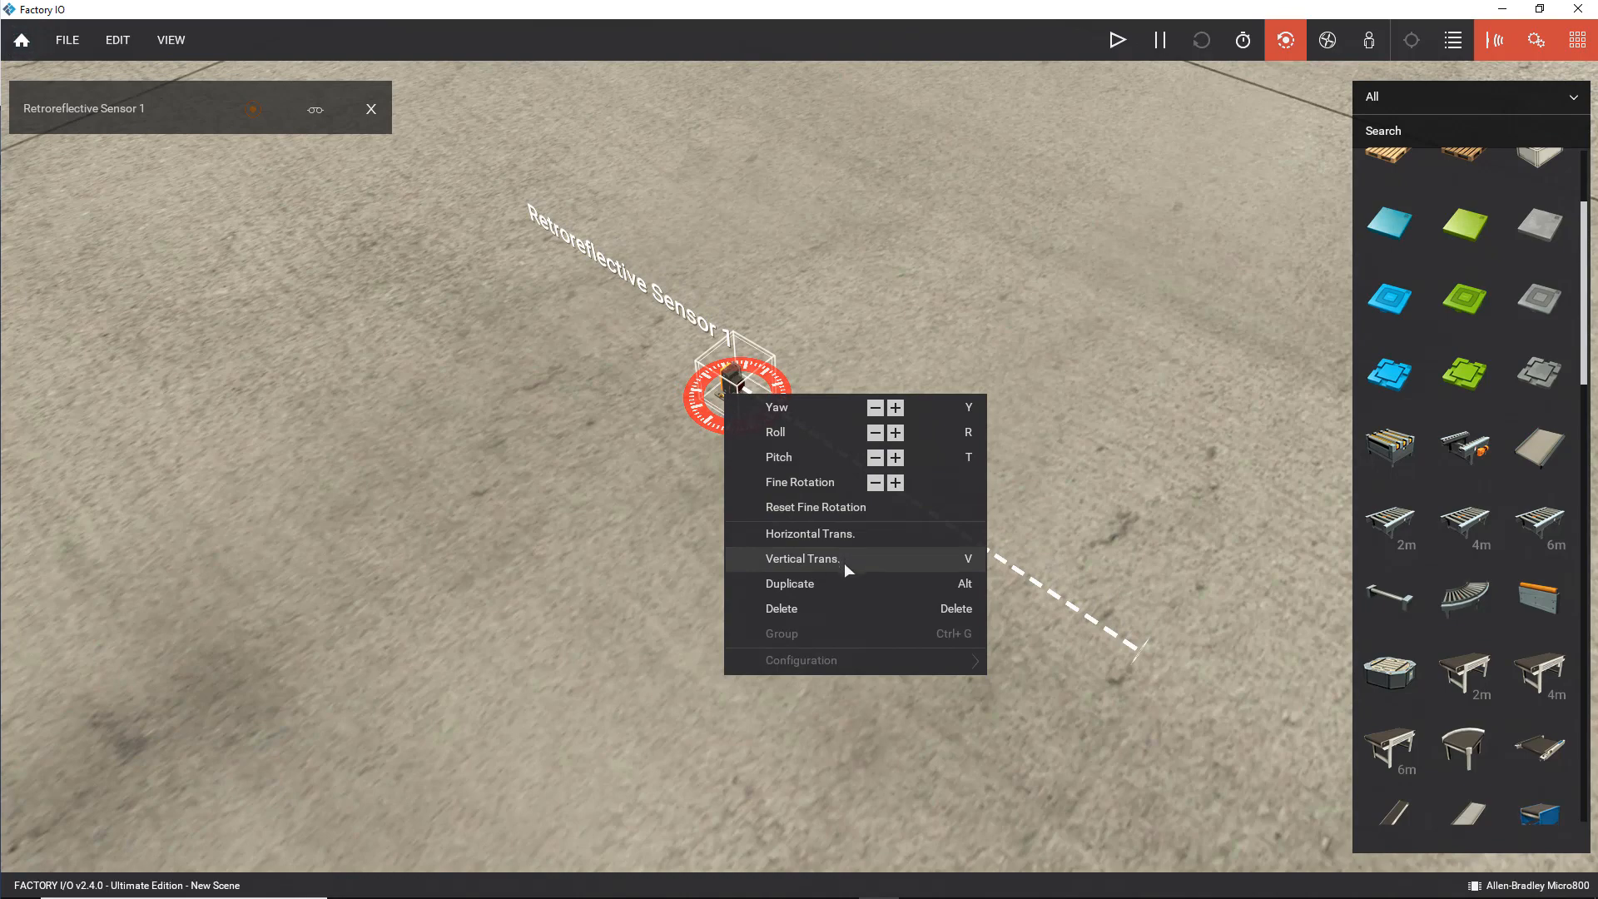
Reposition the retroreflective sensor slightly on the floor.
{"action": "left_click", "coordinate": [715, 381]}
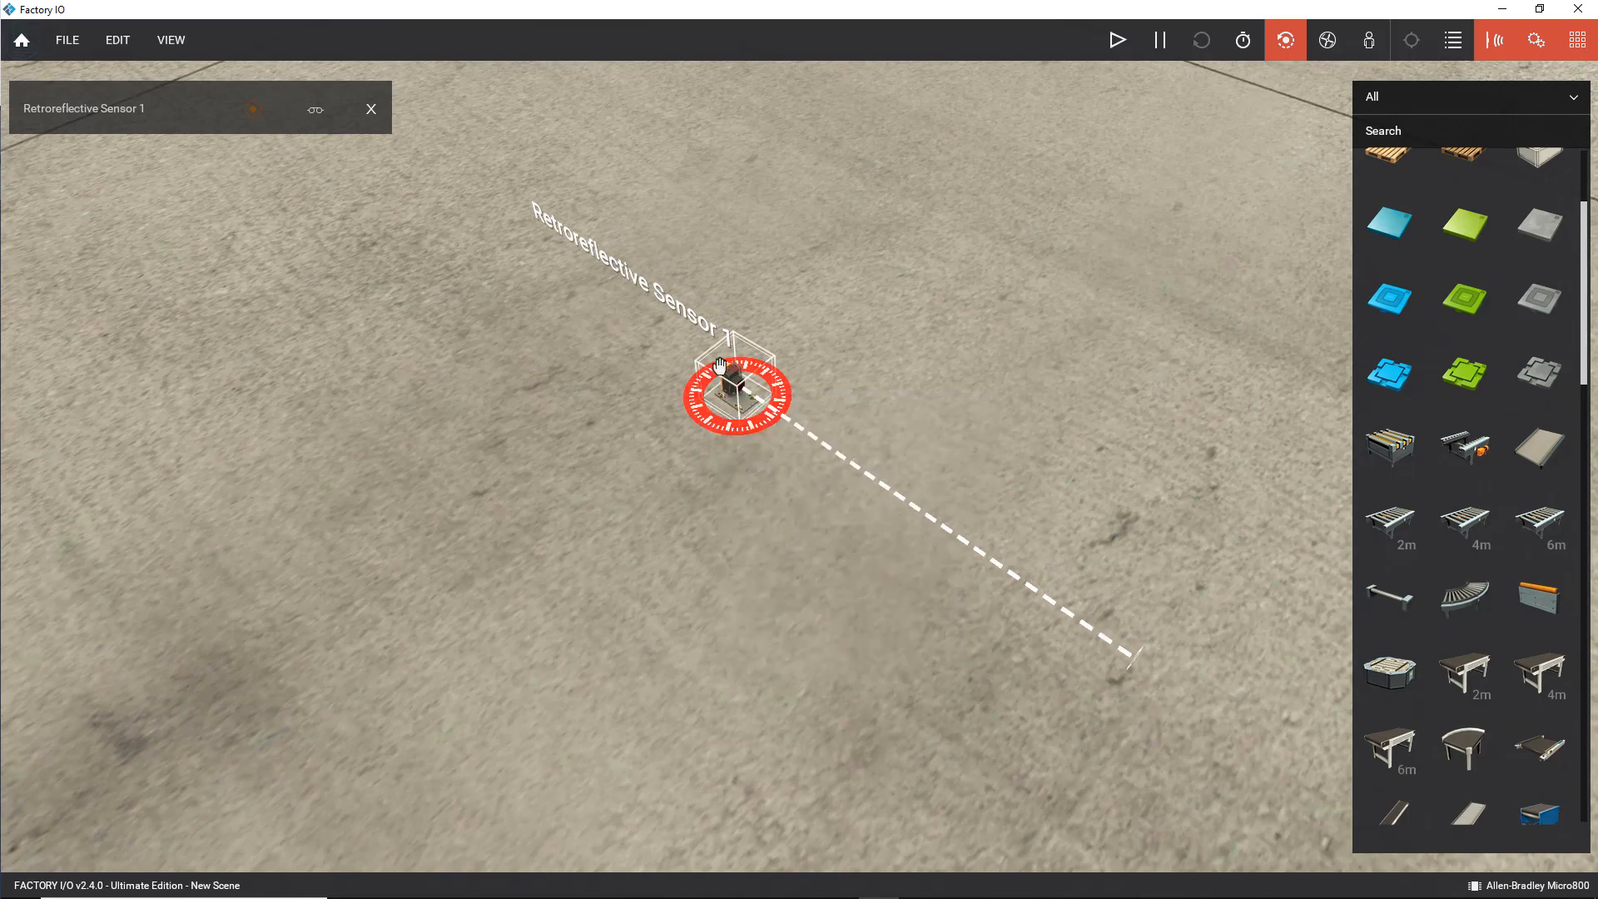
{"action": "left_click_drag", "start_coordinate": [746, 381], "coordinate": [787, 408]}
{"action": "scroll", "coordinate": [844, 497], "scroll_direction": "down", "scroll_amount": 3}
{"action": "right_click_drag", "start_coordinate": [844, 497], "coordinate": [1100, 539]}
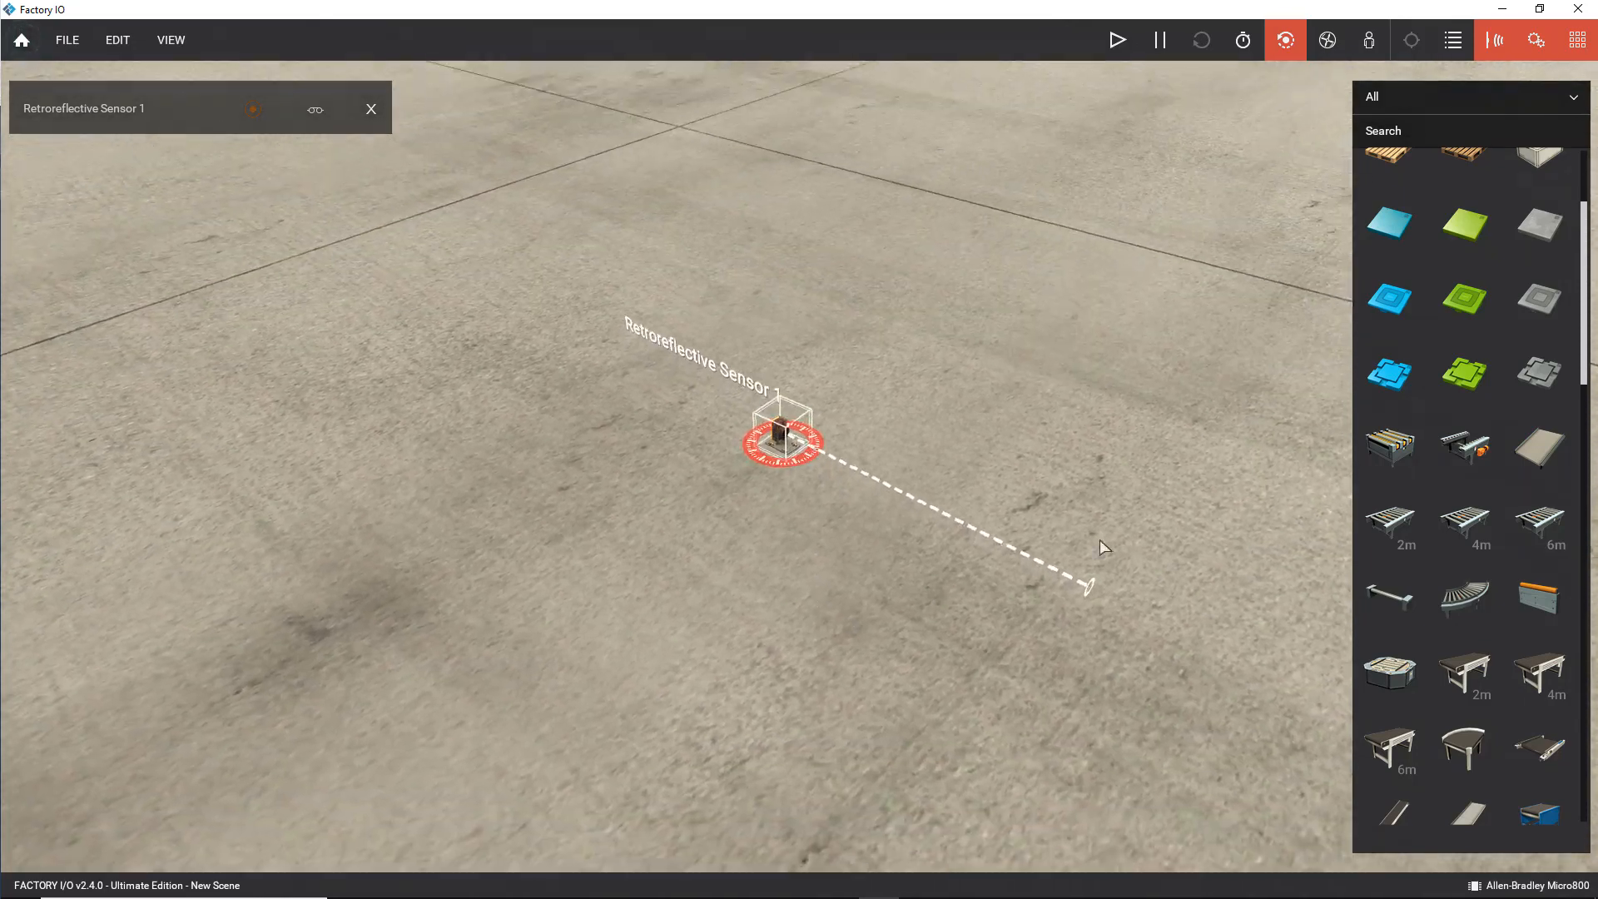
Place a 2 m roller conveyor on the floor and set the retroreflective sensor on the end of its side rail.
{"action": "left_click_drag", "start_coordinate": [1427, 538], "coordinate": [646, 200]}
{"action": "right_click_drag", "start_coordinate": [604, 314], "coordinate": [572, 300]}
{"action": "left_click", "coordinate": [546, 271]}
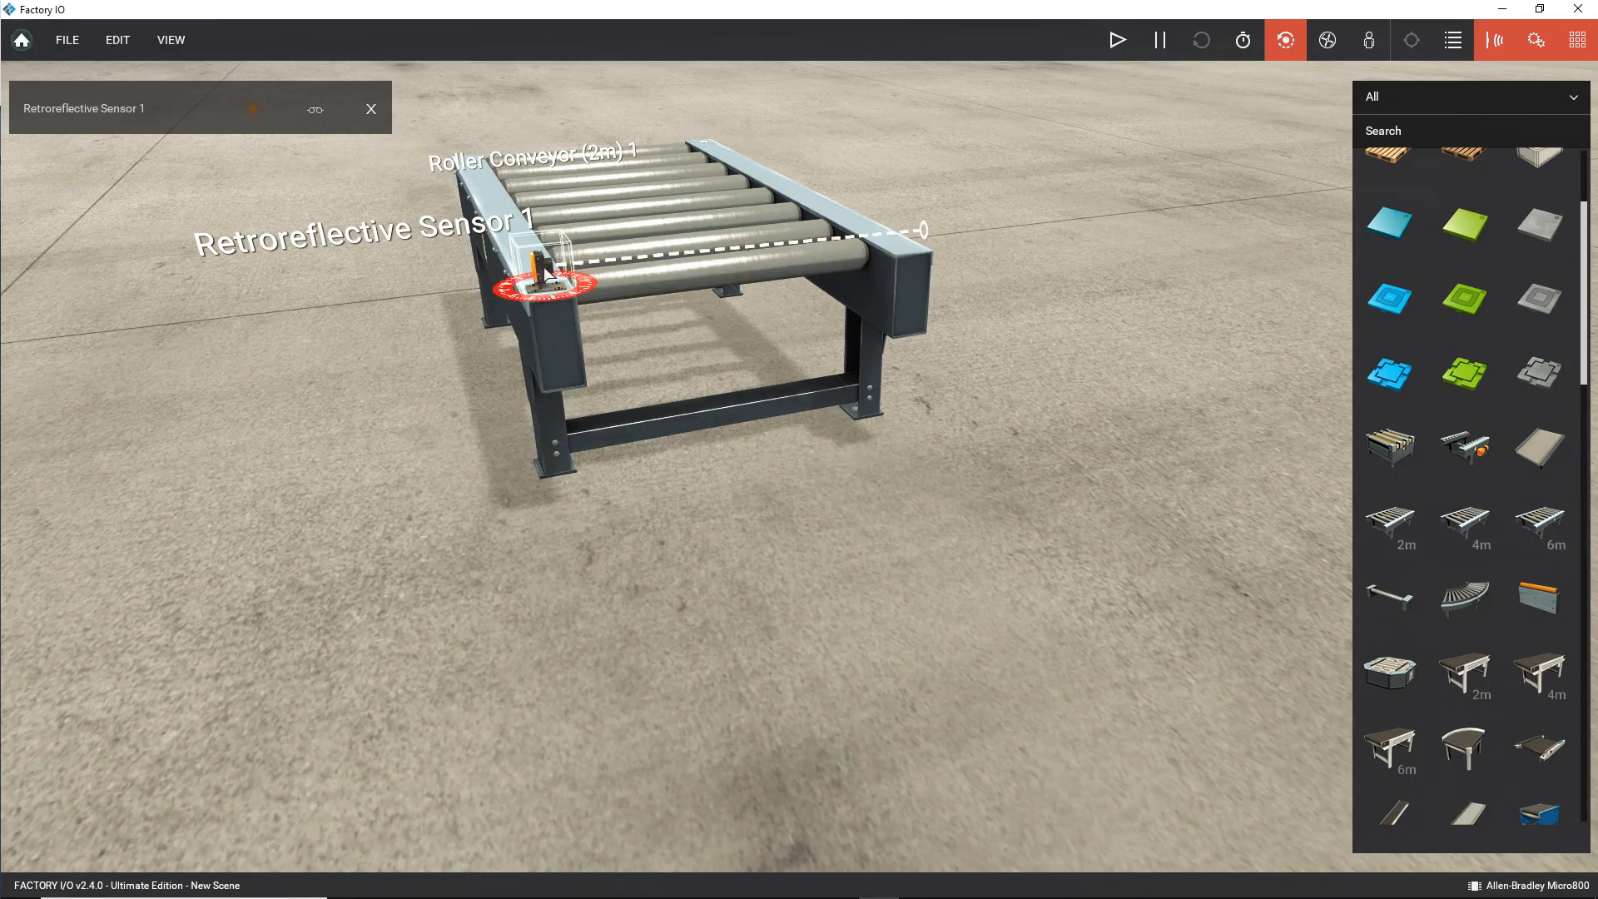
Try moving the retroreflective sensor vertically above the conveyor rail and set it back down on the rail's end.
{"action": "right_click", "coordinate": [543, 270]}
{"action": "left_click", "coordinate": [662, 430]}
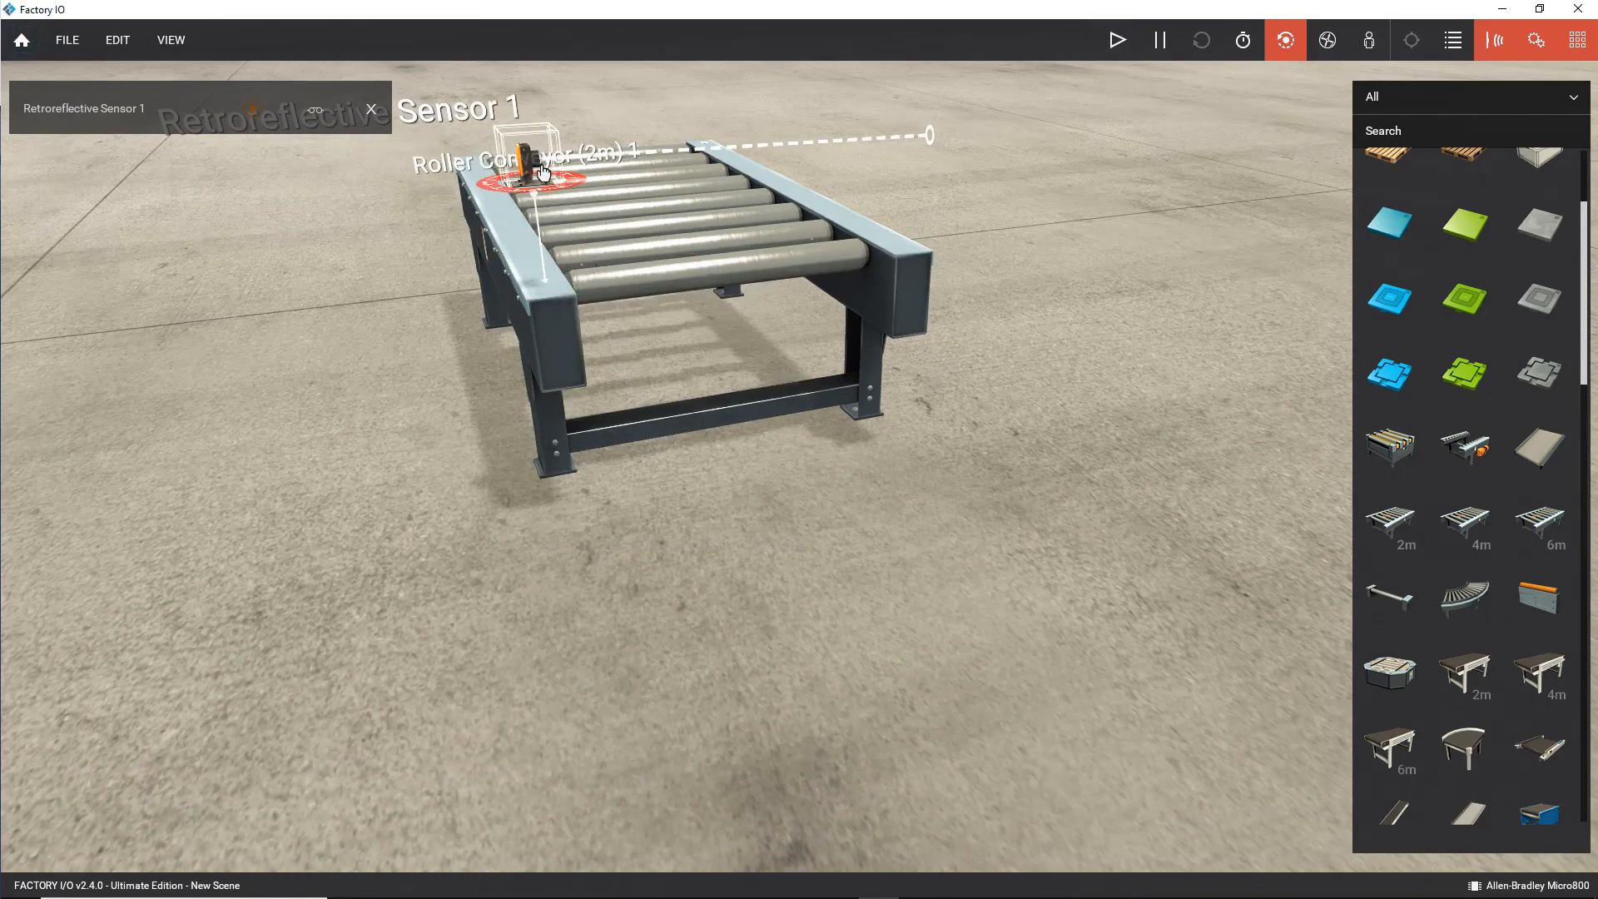
{"action": "right_click", "coordinate": [543, 171]}
{"action": "left_click", "coordinate": [617, 318]}
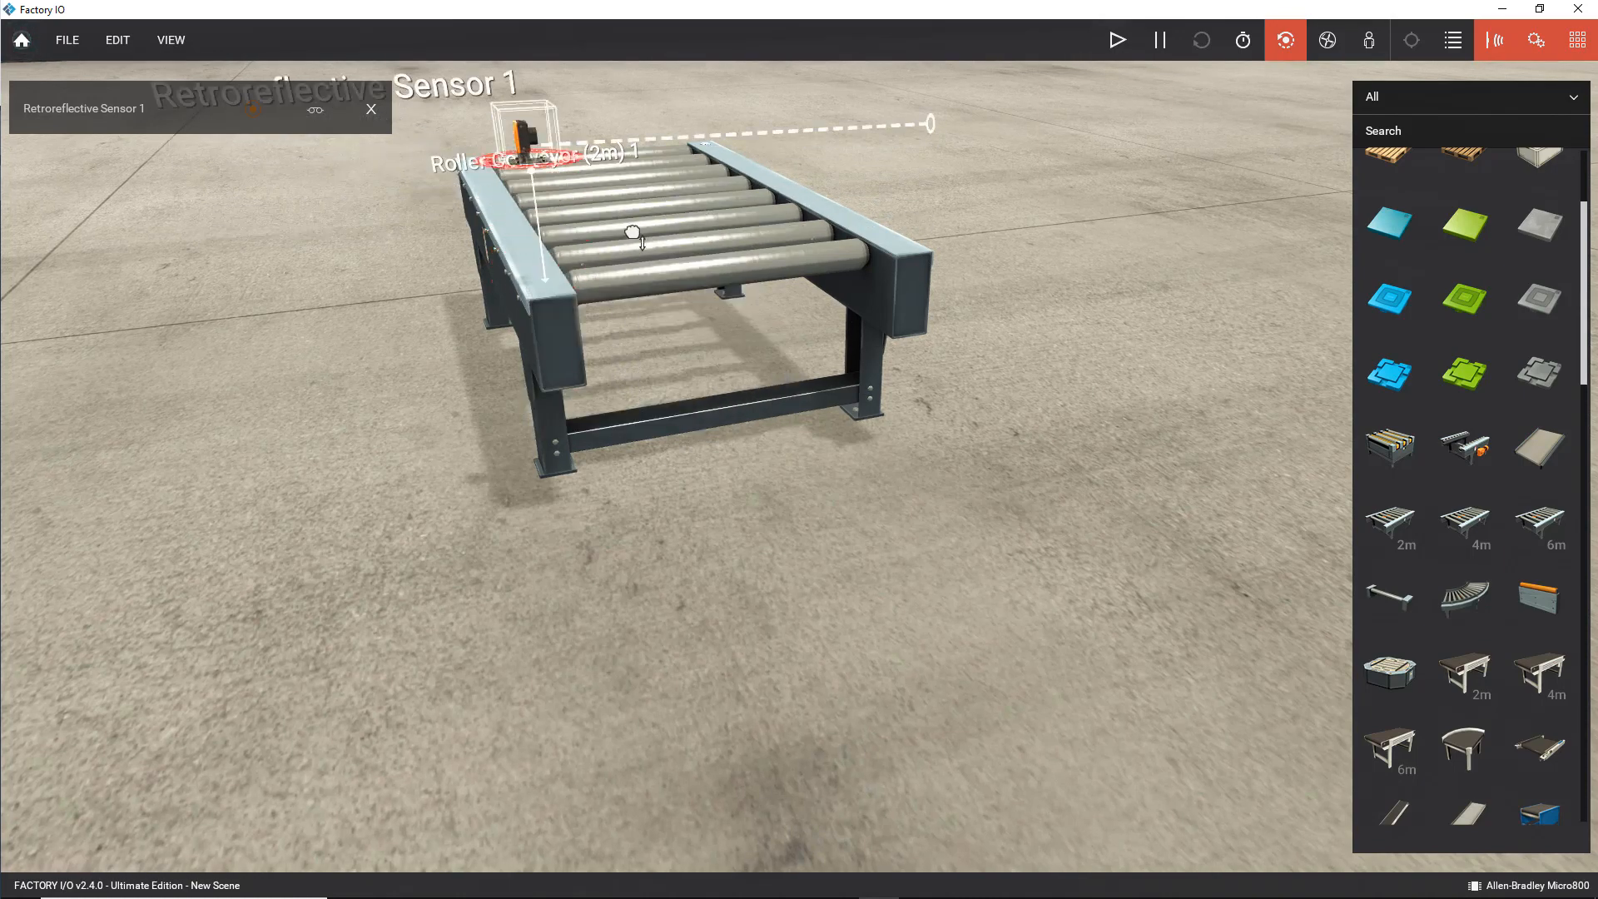
{"action": "scroll", "coordinate": [680, 409], "scroll_direction": "up", "scroll_amount": 2}
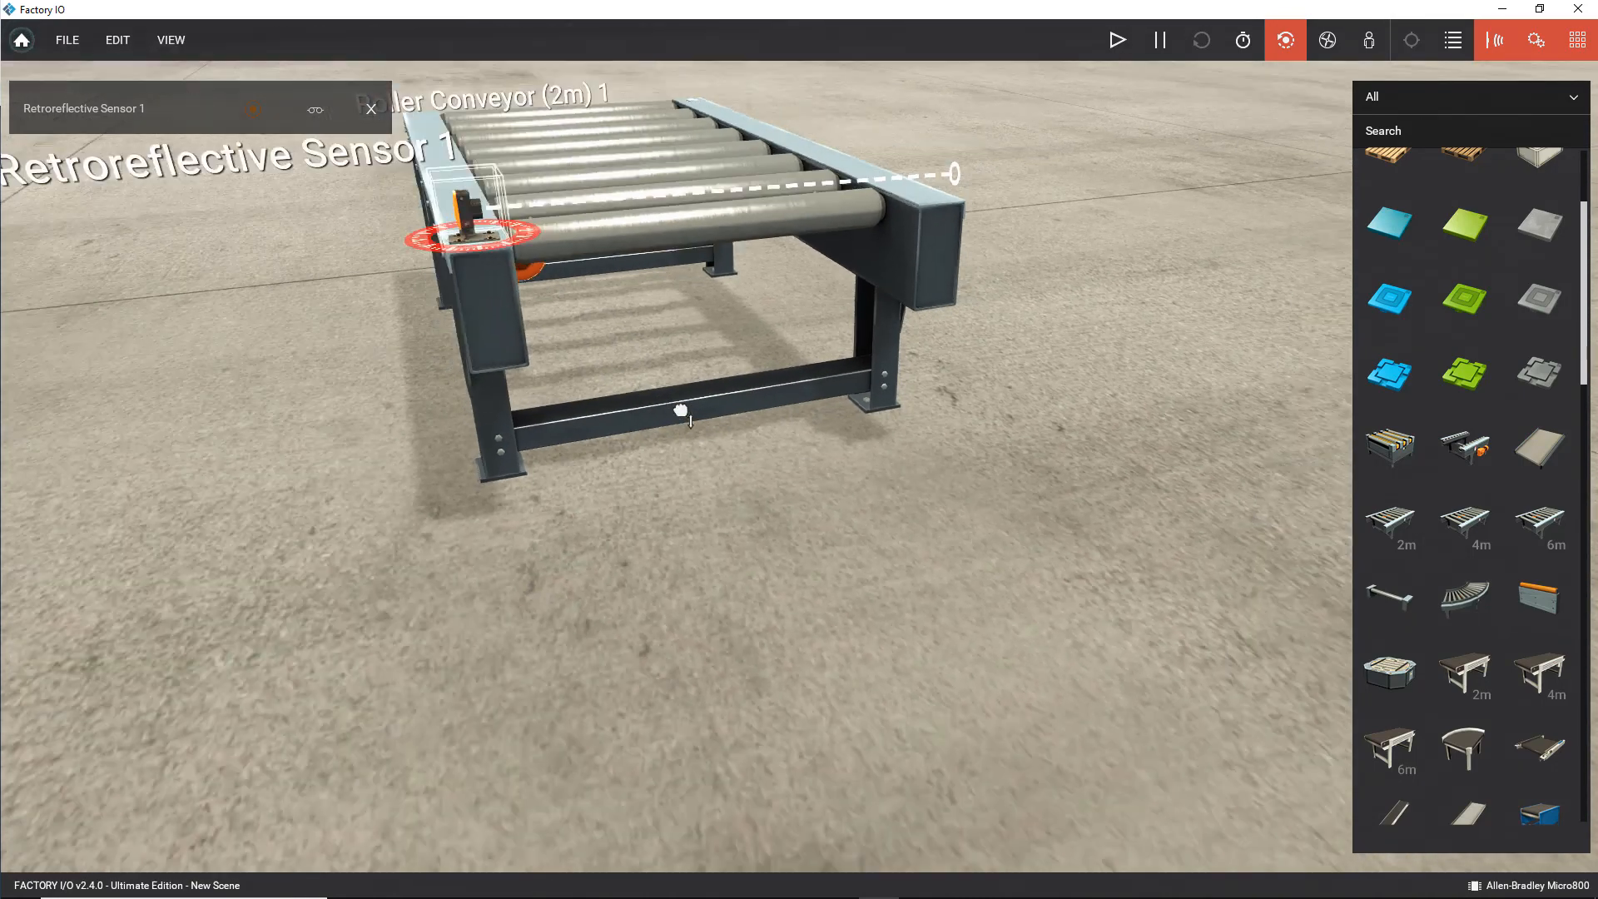
{"action": "scroll", "coordinate": [680, 409], "scroll_direction": "down", "scroll_amount": 2}
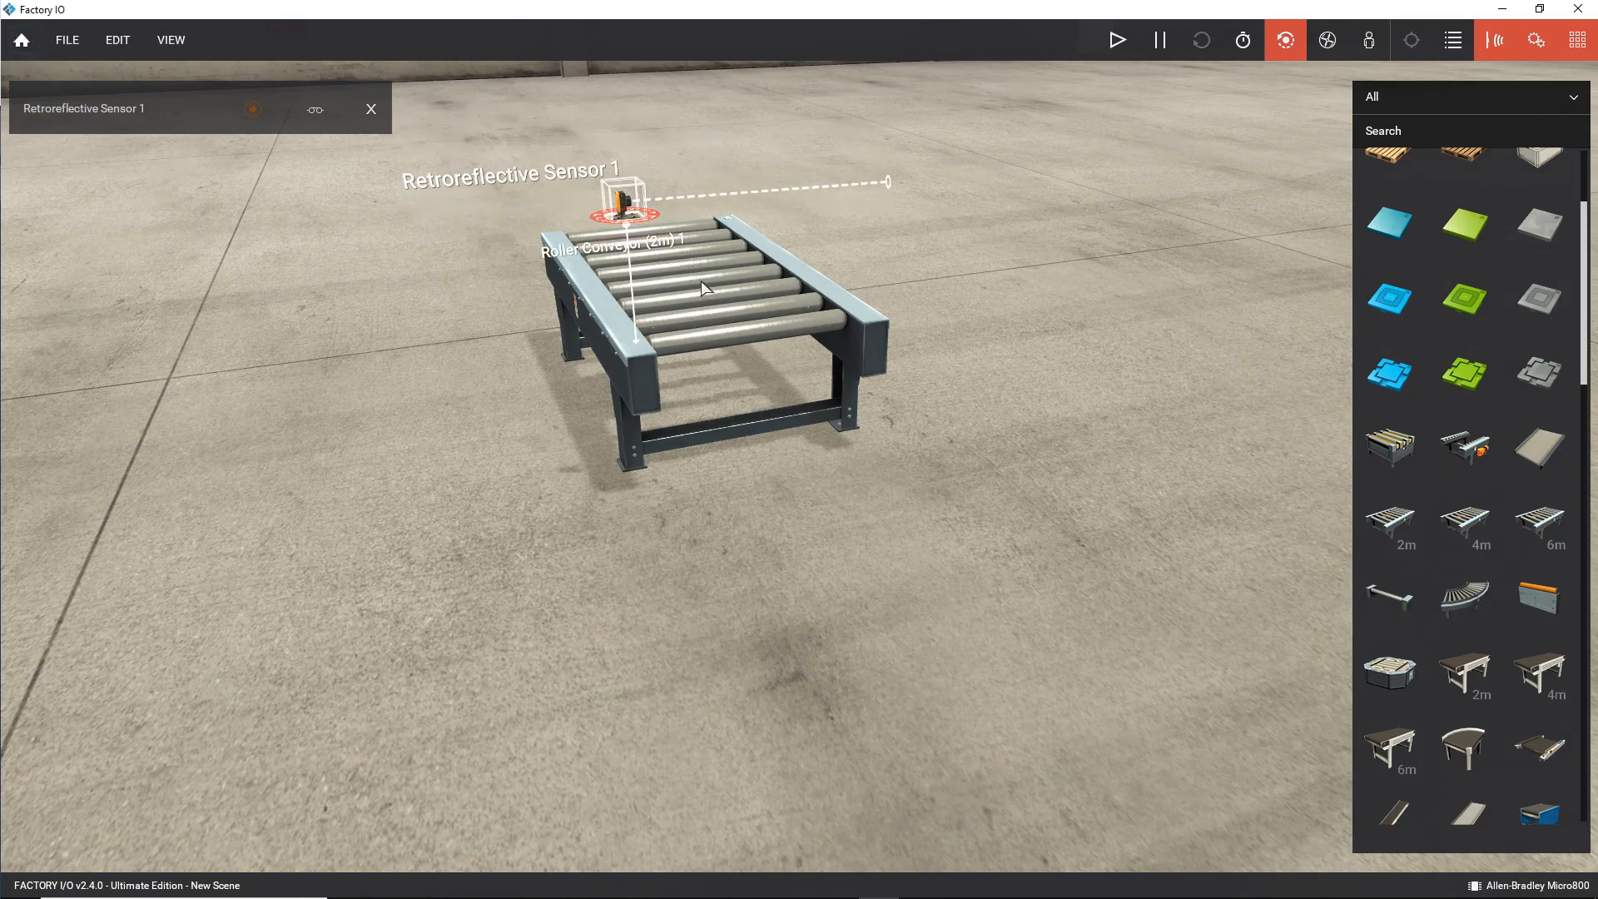
{"action": "left_click_drag", "start_coordinate": [623, 207], "coordinate": [640, 336]}
{"action": "scroll", "coordinate": [666, 320], "scroll_direction": "up", "scroll_amount": 6}
{"action": "scroll", "coordinate": [753, 338], "scroll_direction": "down", "scroll_amount": 2}
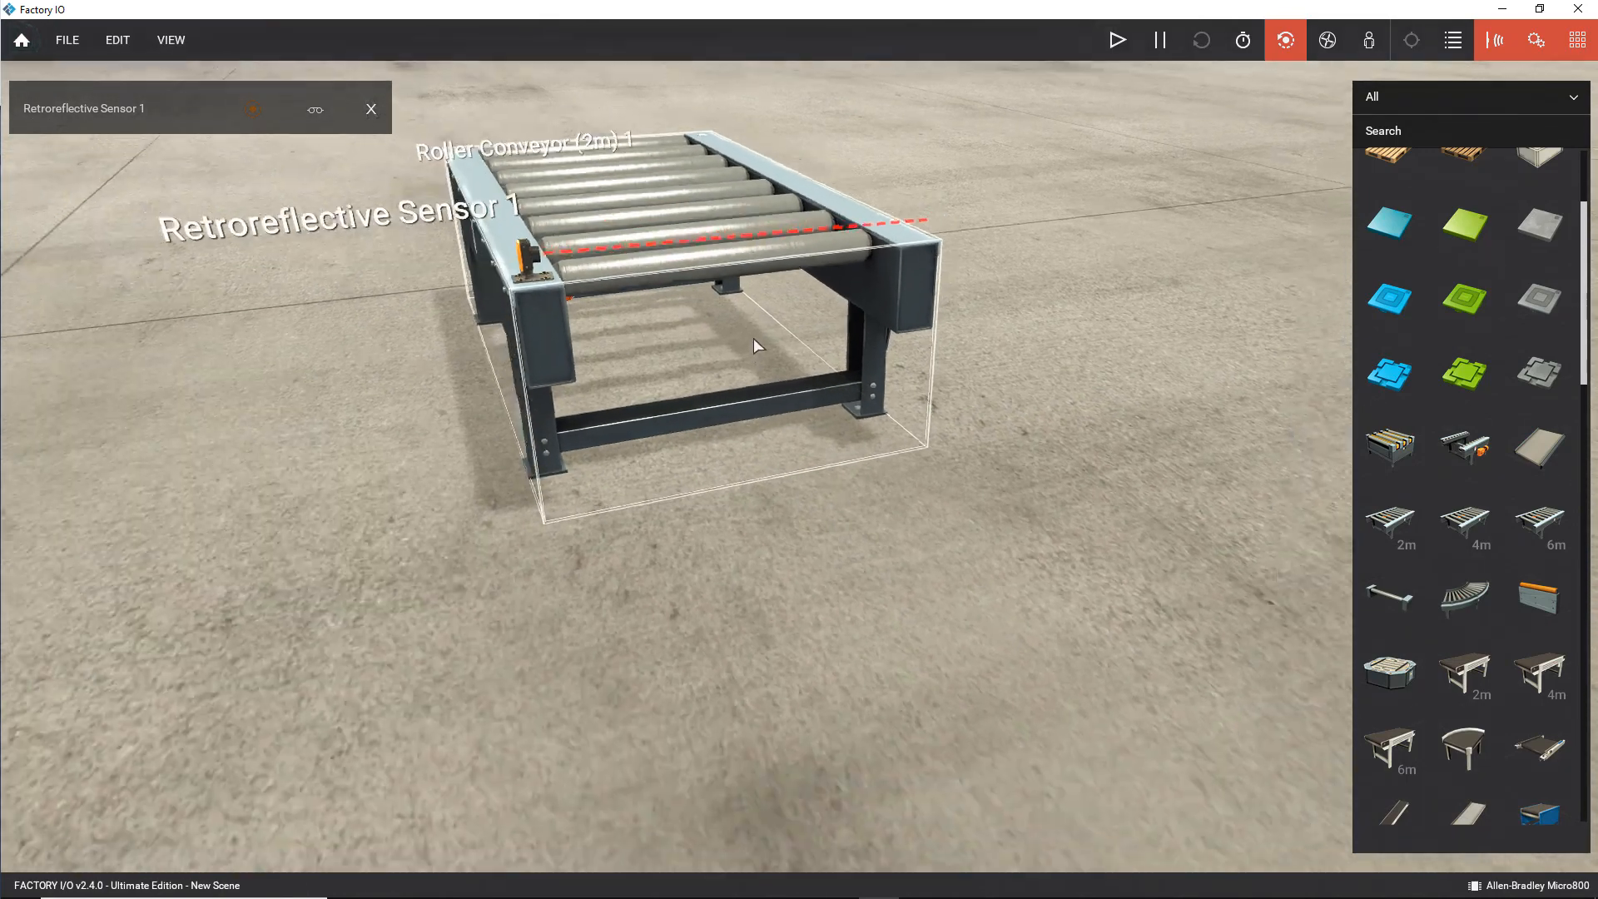
Add a vision sensor beside the roller conveyor and raise it above the floor.
{"action": "scroll", "coordinate": [752, 338], "scroll_direction": "down", "scroll_amount": 3}
{"action": "scroll", "coordinate": [1506, 516], "scroll_direction": "down", "scroll_amount": 5}
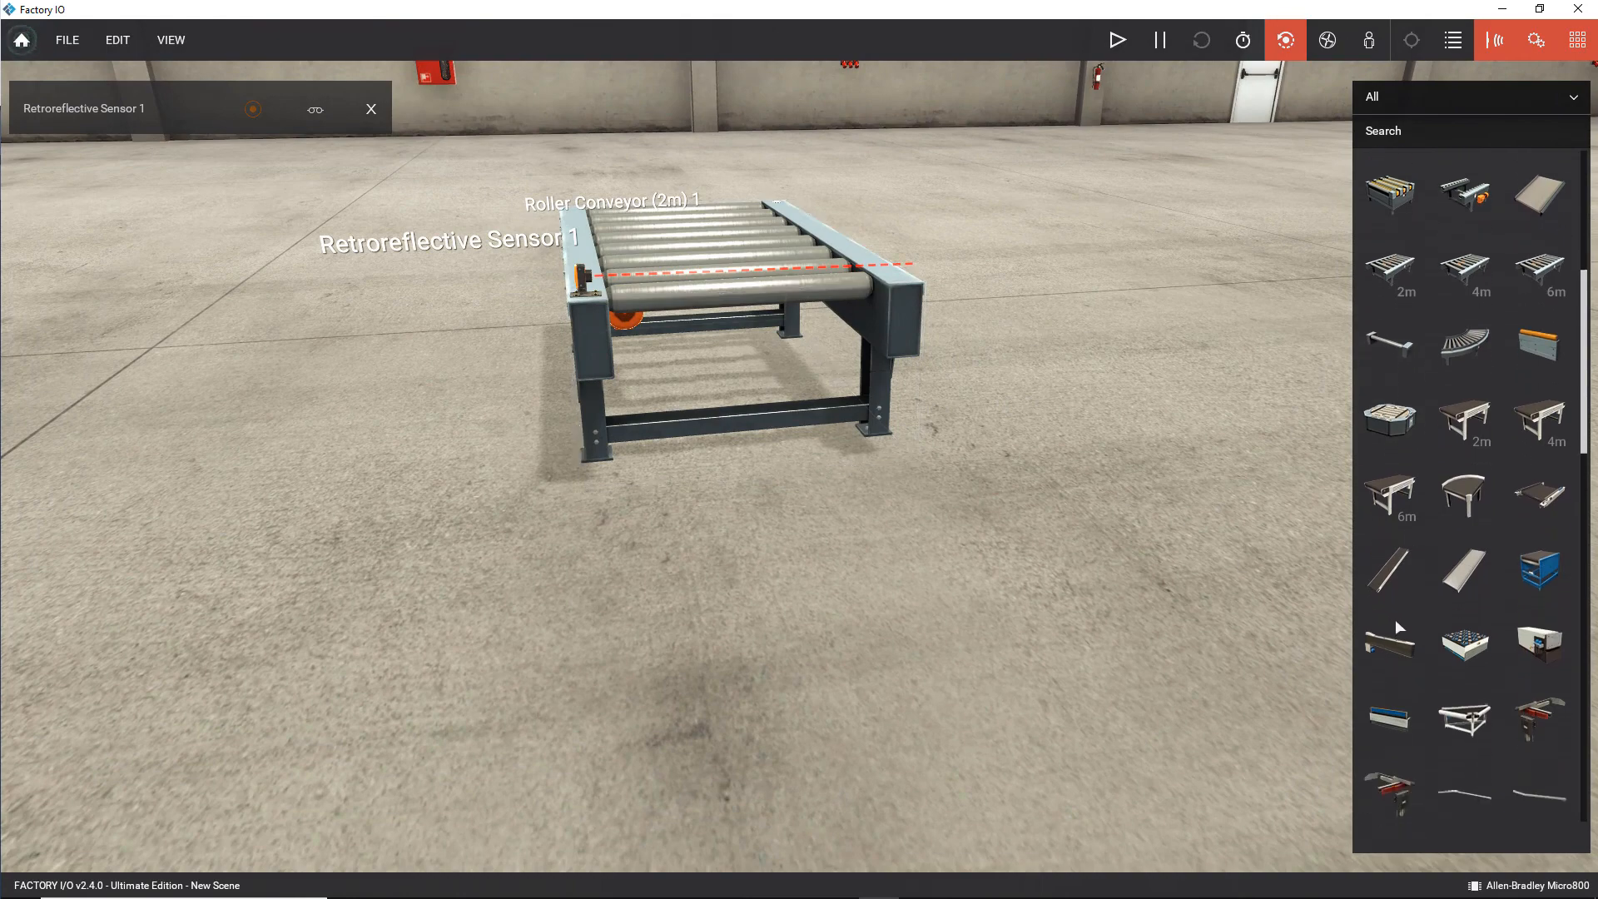
{"action": "scroll", "coordinate": [1436, 491], "scroll_direction": "down", "scroll_amount": 5}
{"action": "scroll", "coordinate": [1470, 472], "scroll_direction": "down", "scroll_amount": 5}
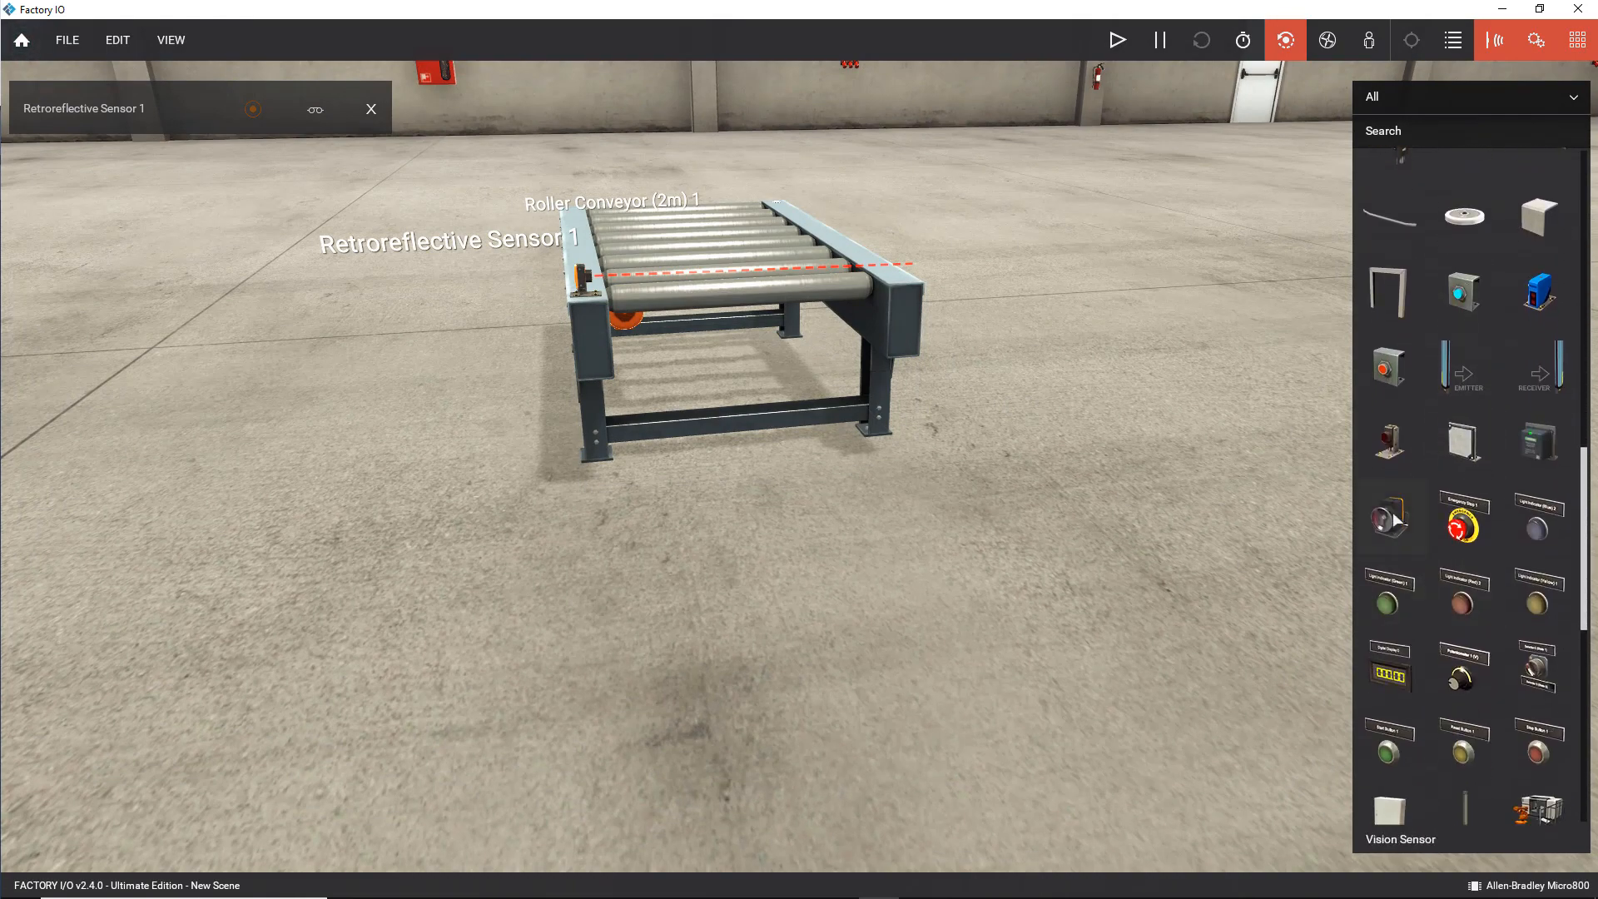
{"action": "left_click_drag", "start_coordinate": [1398, 522], "coordinate": [1030, 413]}
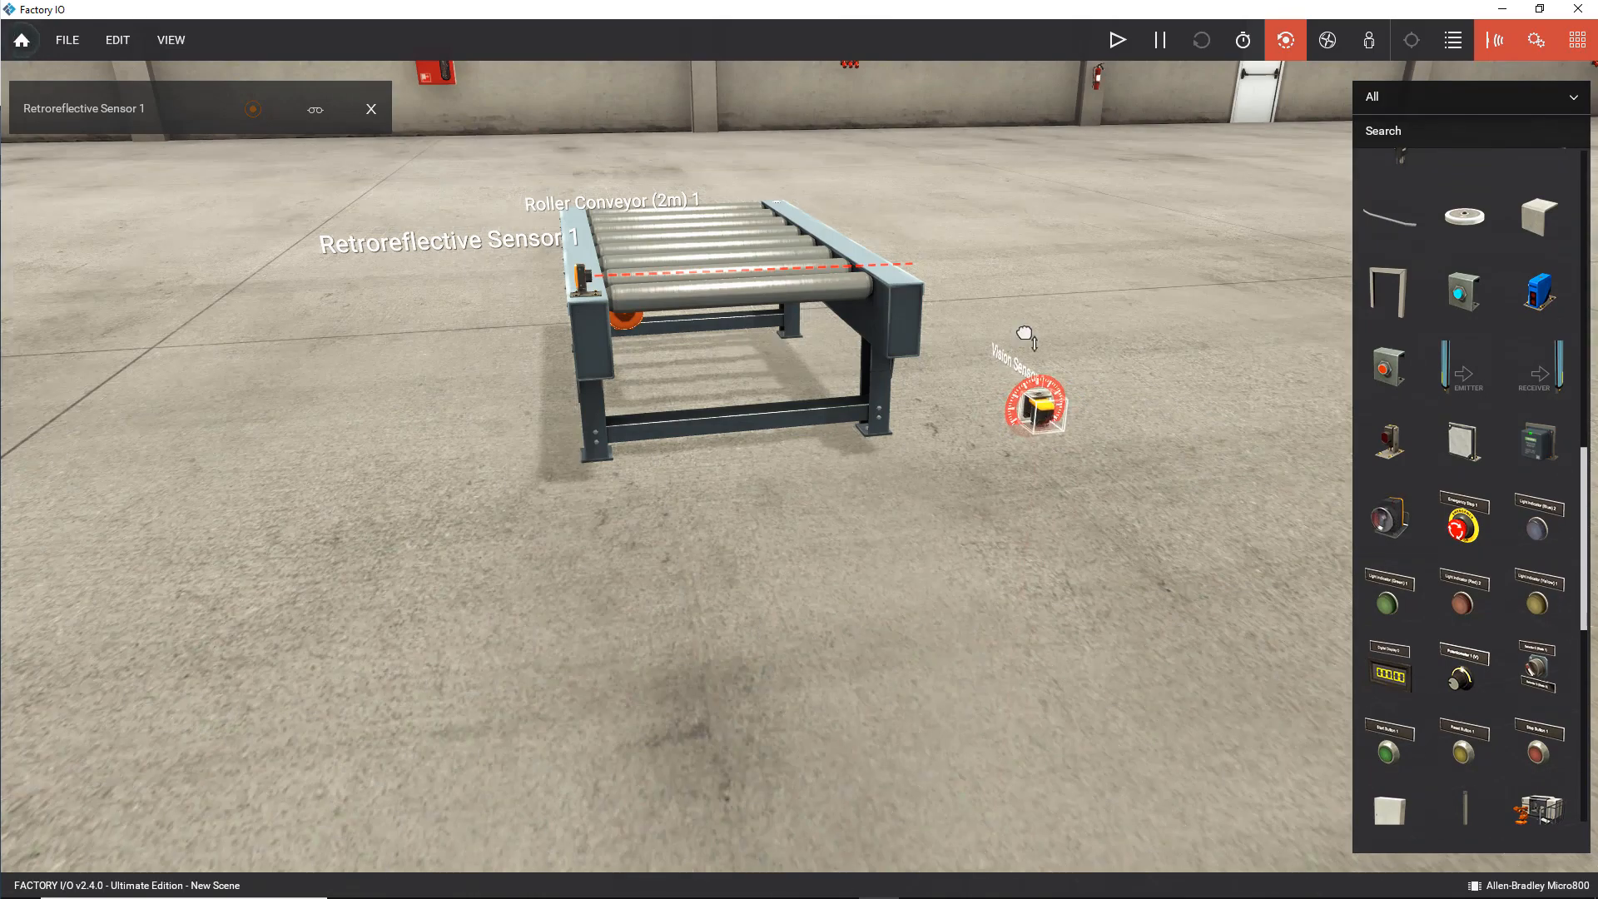
{"action": "left_click_drag", "start_coordinate": [1026, 335], "coordinate": [1046, 61]}
{"action": "right_click_drag", "start_coordinate": [975, 388], "coordinate": [859, 196]}
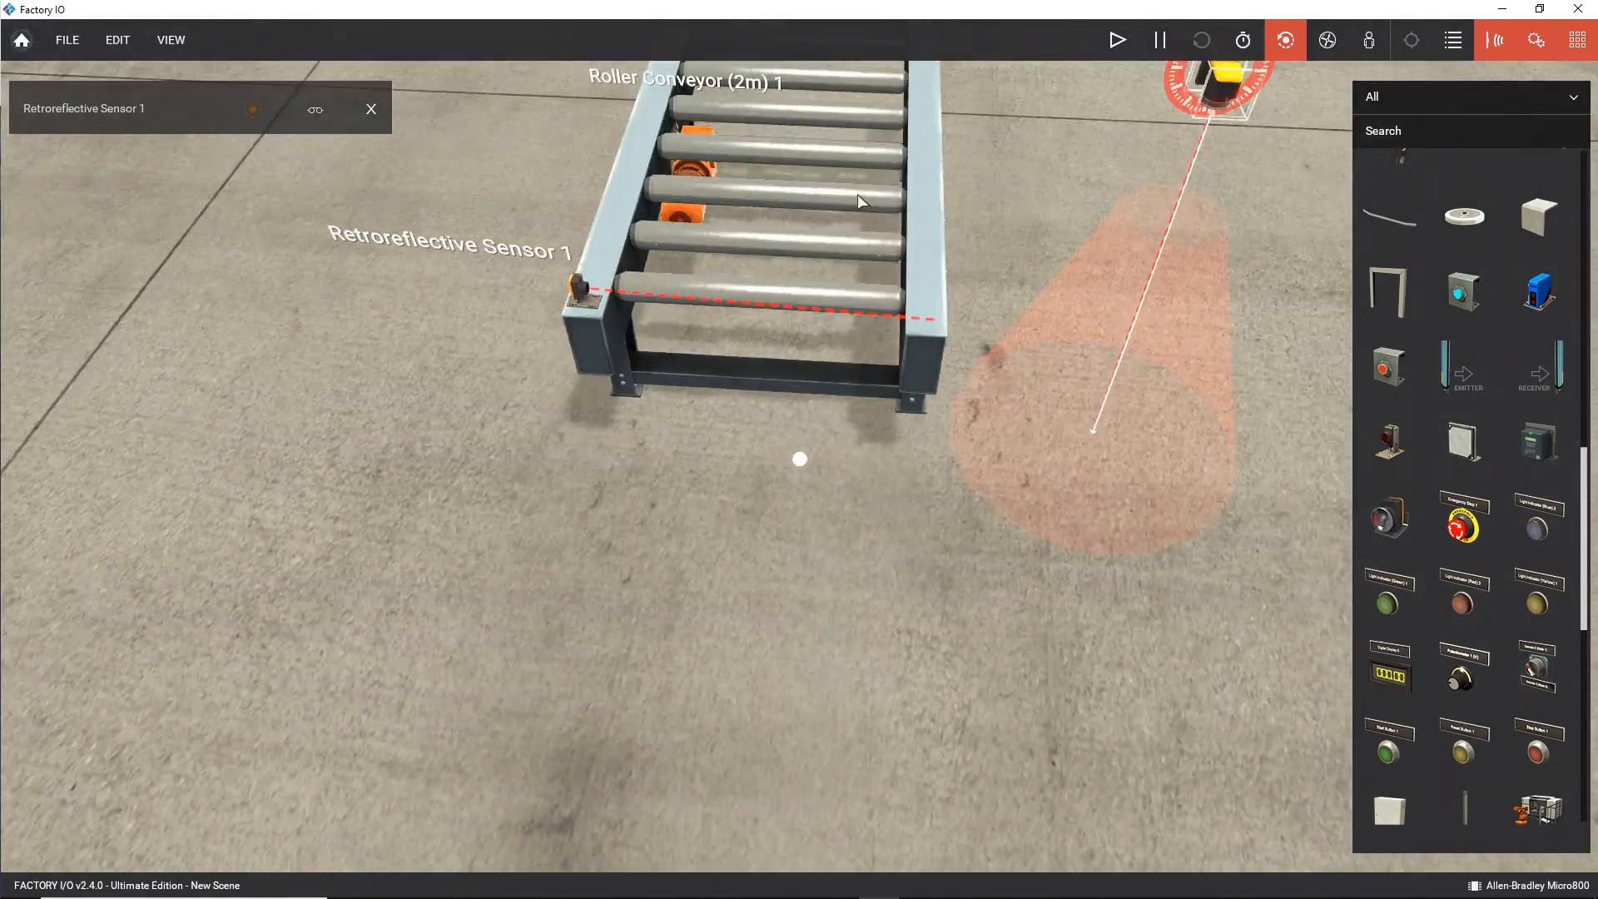
Move the raised vision sensor sideways so it sits above the roller conveyor.
{"action": "scroll", "coordinate": [857, 193], "scroll_direction": "down", "scroll_amount": 10}
{"action": "right_click_drag", "start_coordinate": [866, 292], "coordinate": [982, 324]}
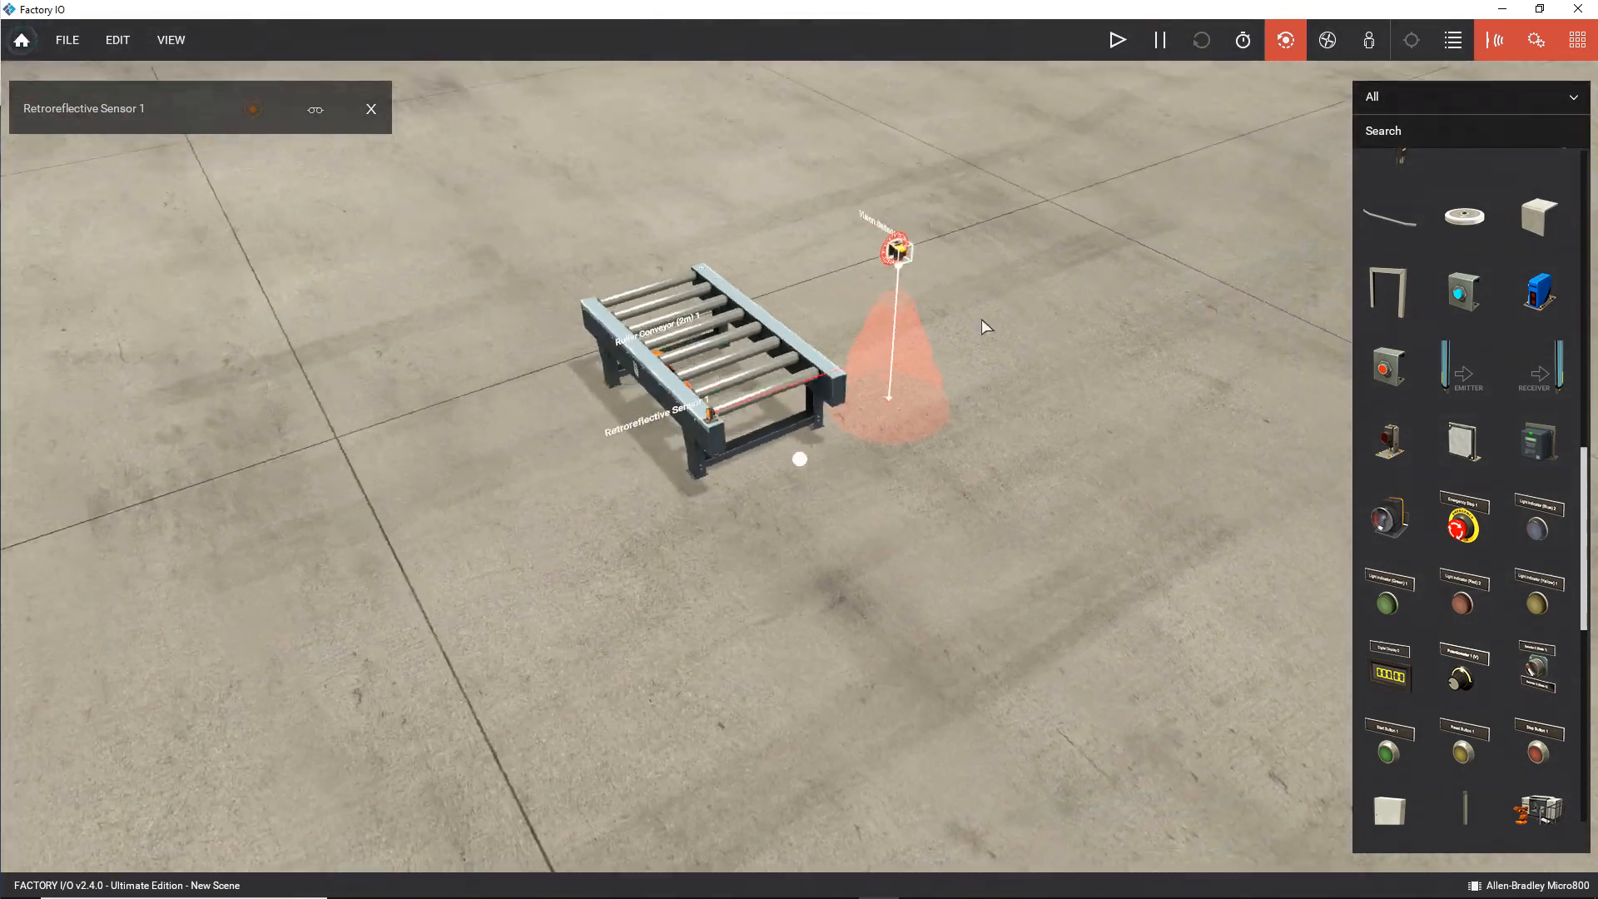
{"action": "left_click_drag", "start_coordinate": [897, 250], "coordinate": [690, 246]}
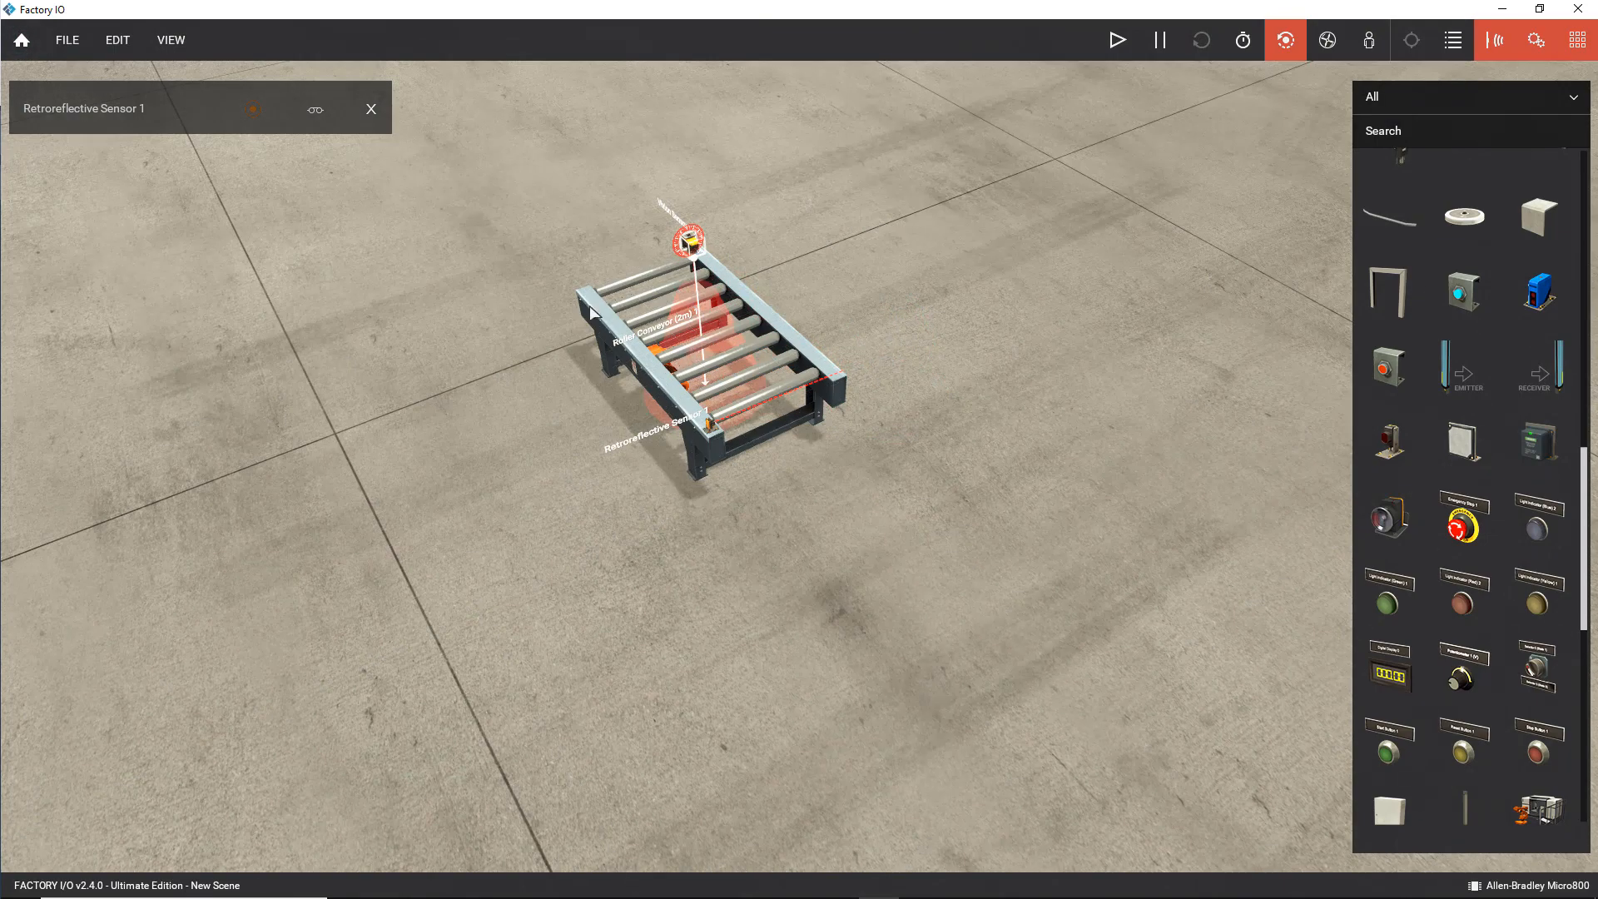
Raise the vision sensor higher so its detection cone spreads over the whole conveyor bed.
{"action": "right_click_drag", "start_coordinate": [592, 312], "coordinate": [624, 288]}
{"action": "scroll", "coordinate": [623, 286], "scroll_direction": "down", "scroll_amount": 4}
{"action": "scroll", "coordinate": [583, 271], "scroll_direction": "up", "scroll_amount": 10}
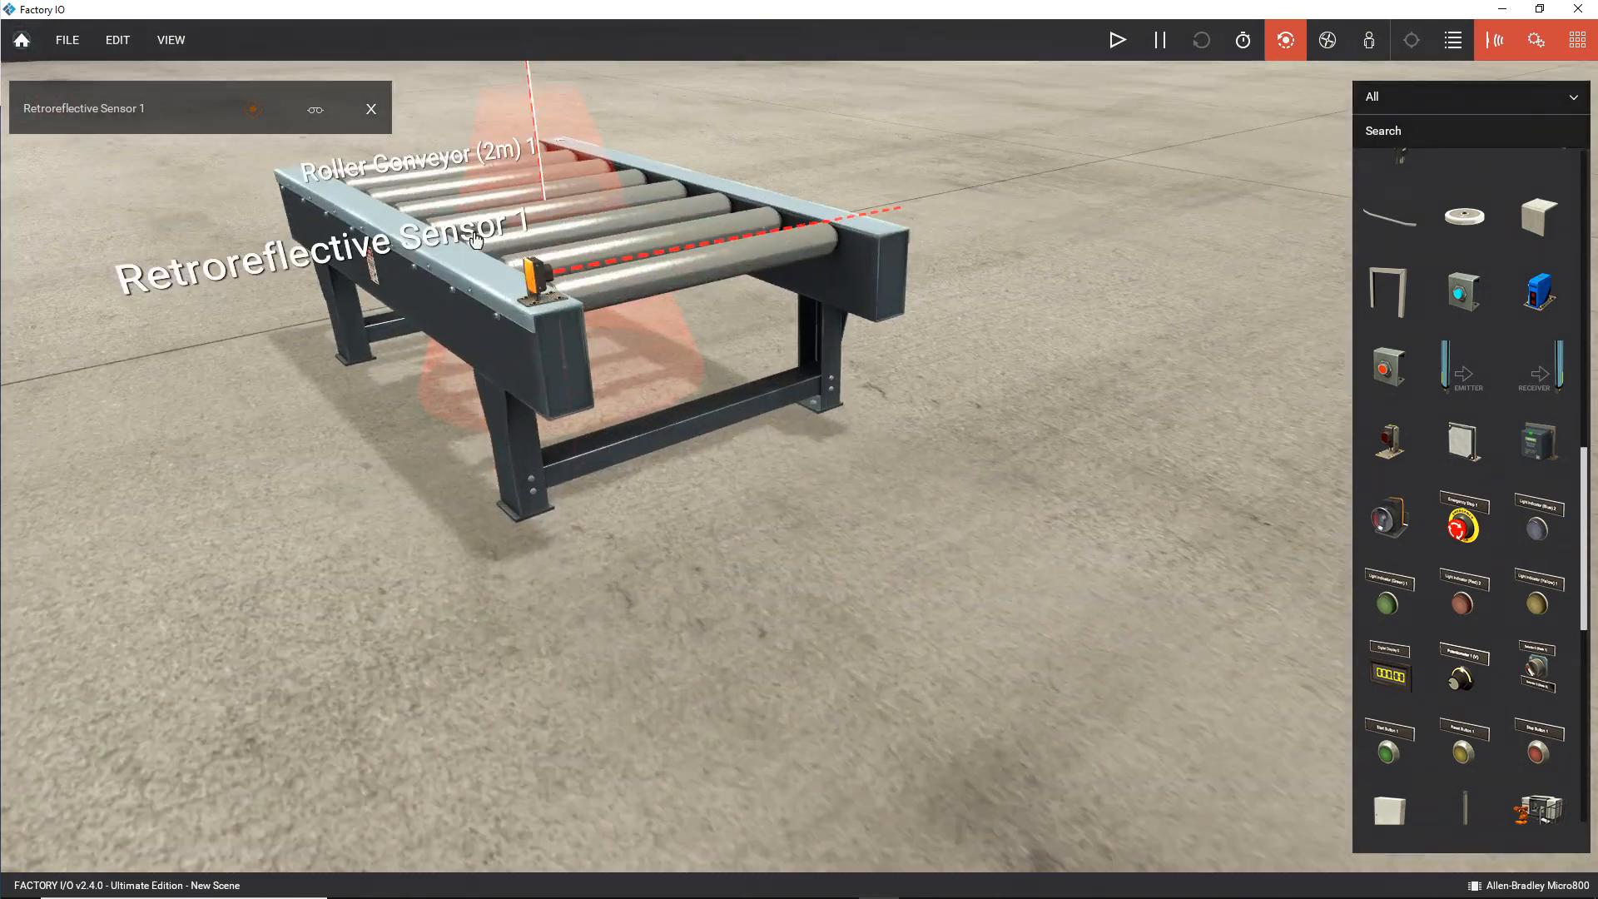
{"action": "scroll", "coordinate": [476, 233], "scroll_direction": "down", "scroll_amount": 3}
{"action": "right_click_drag", "start_coordinate": [478, 185], "coordinate": [538, 203]}
{"action": "scroll", "coordinate": [537, 203], "scroll_direction": "down", "scroll_amount": 4}
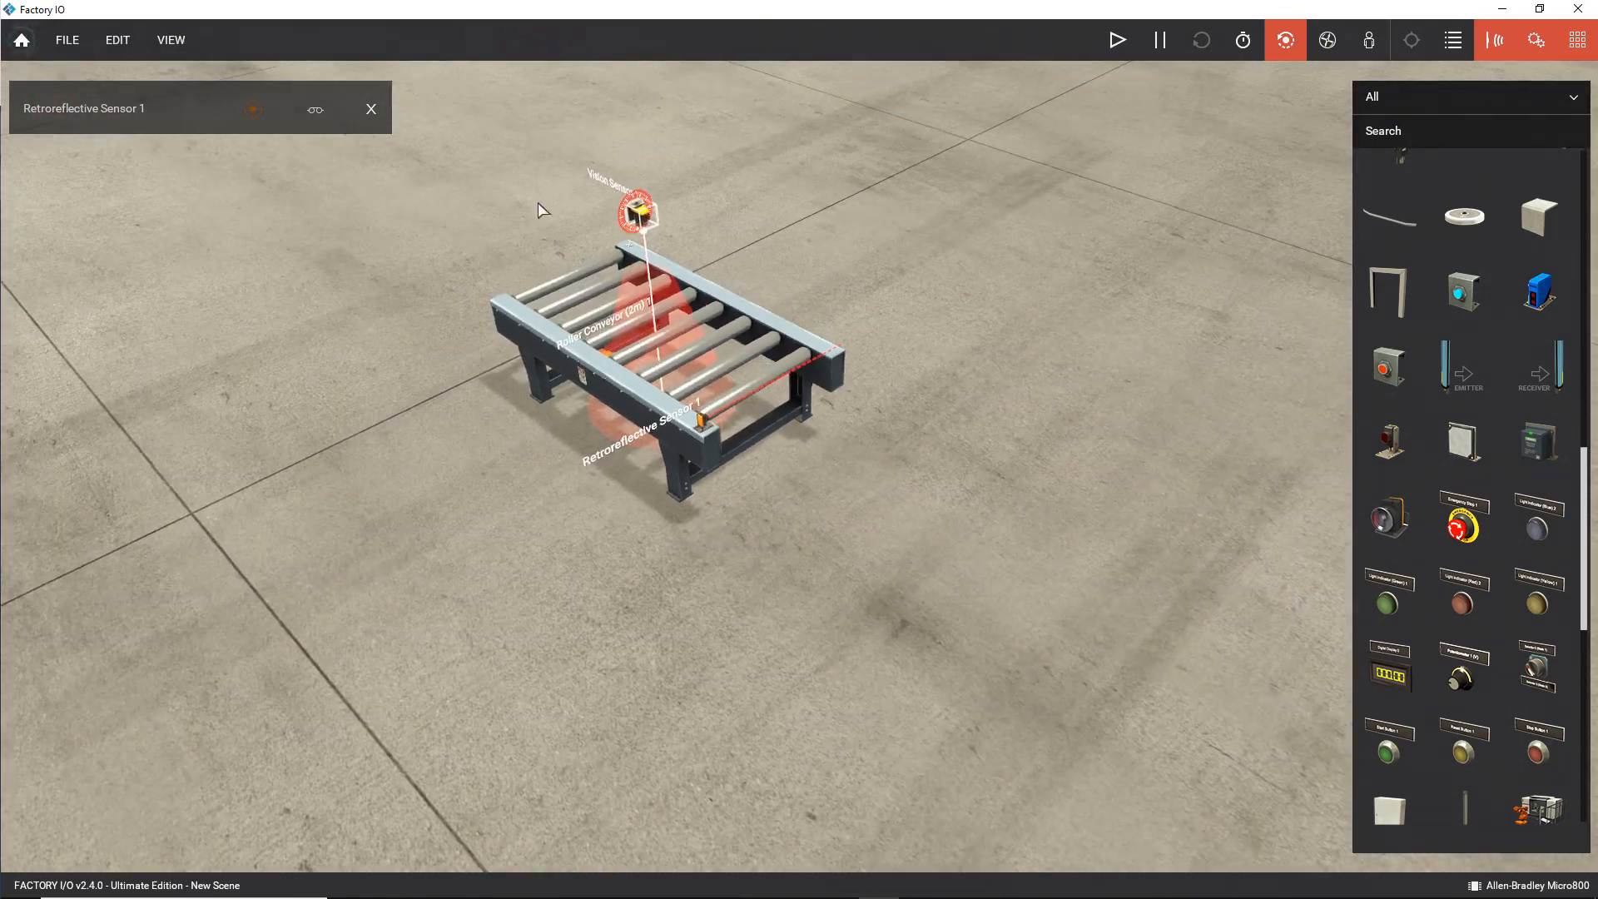
{"action": "left_click_drag", "start_coordinate": [645, 217], "coordinate": [635, 8]}
{"action": "right_click_drag", "start_coordinate": [597, 369], "coordinate": [704, 150]}
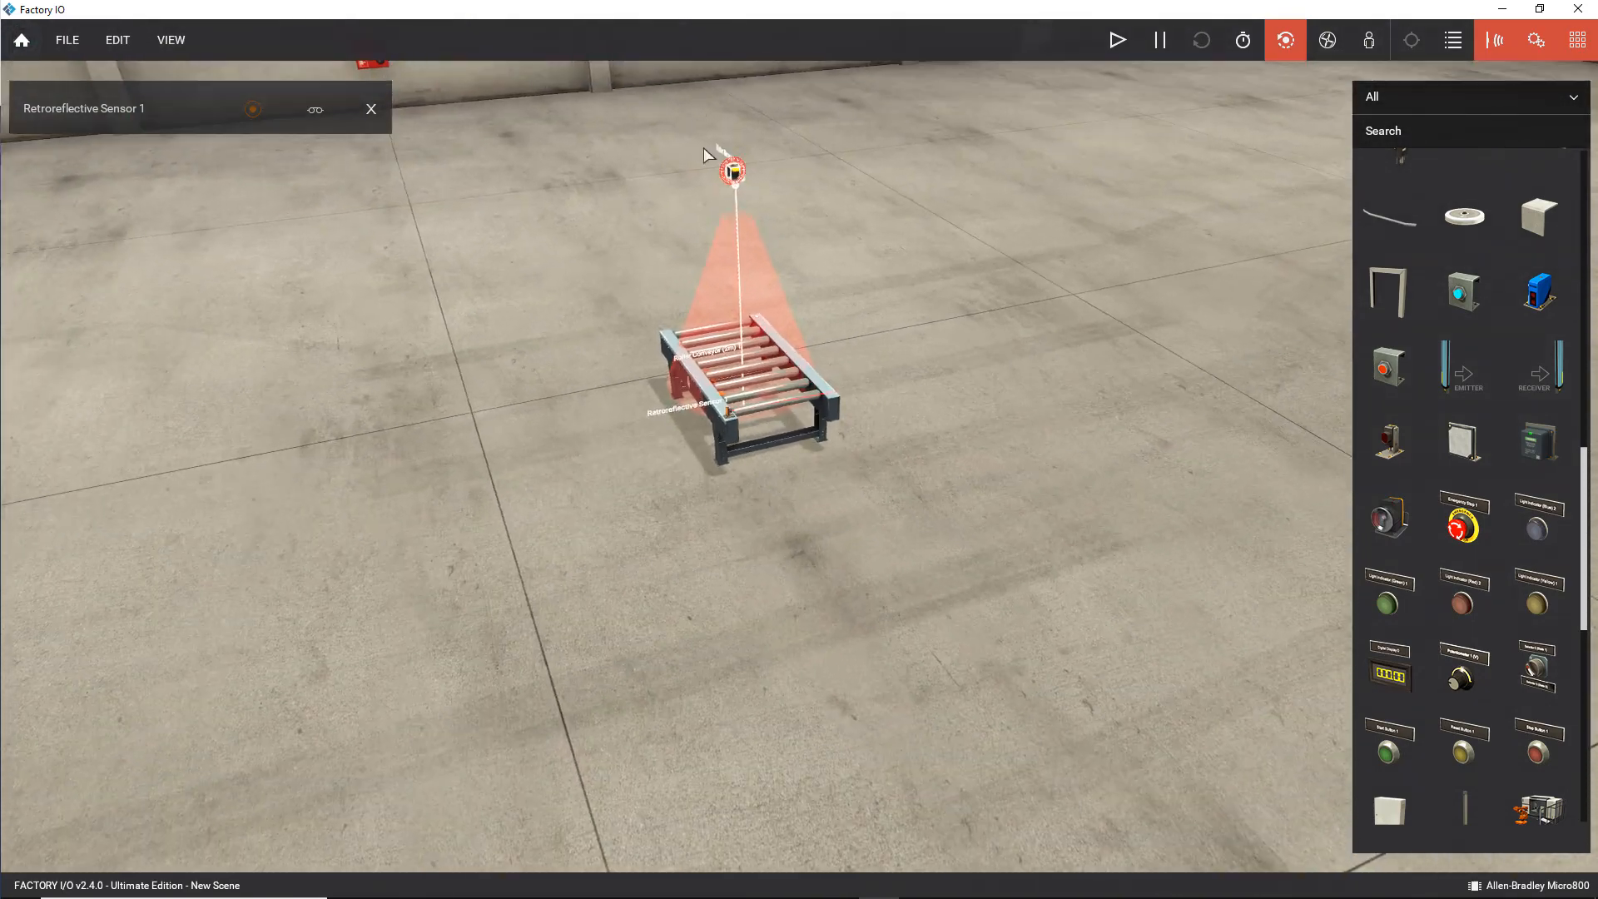
Examine which parts and output types the vision sensor can be configured to detect.
{"action": "right_click", "coordinate": [737, 174]}
{"action": "mouse_move", "coordinate": [896, 438]}
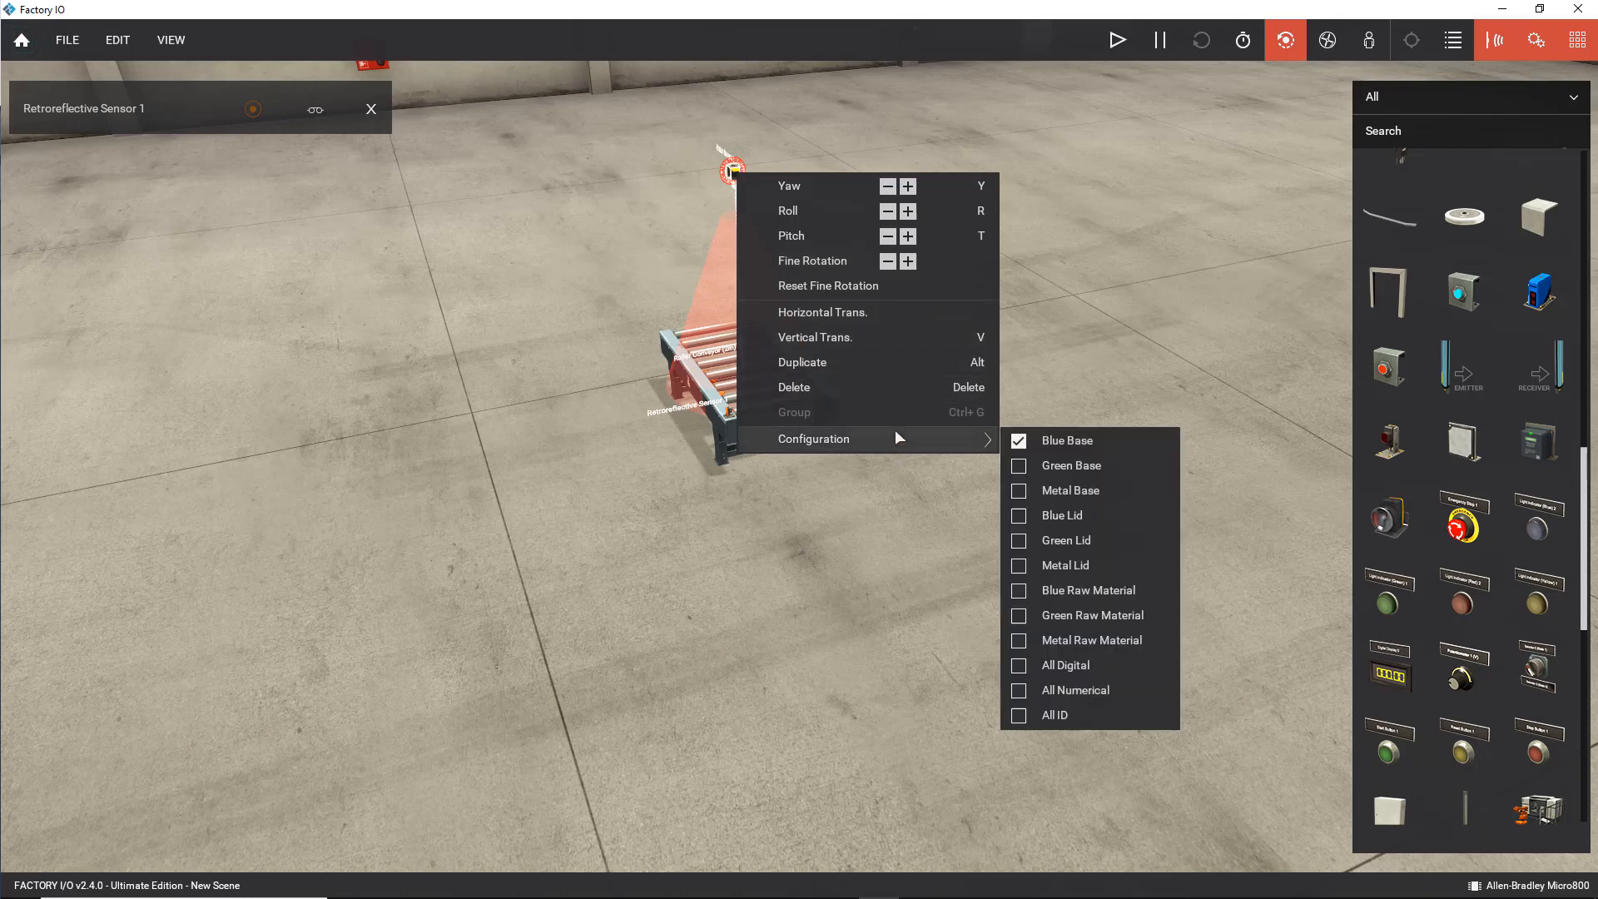
{"action": "left_click", "coordinate": [733, 172]}
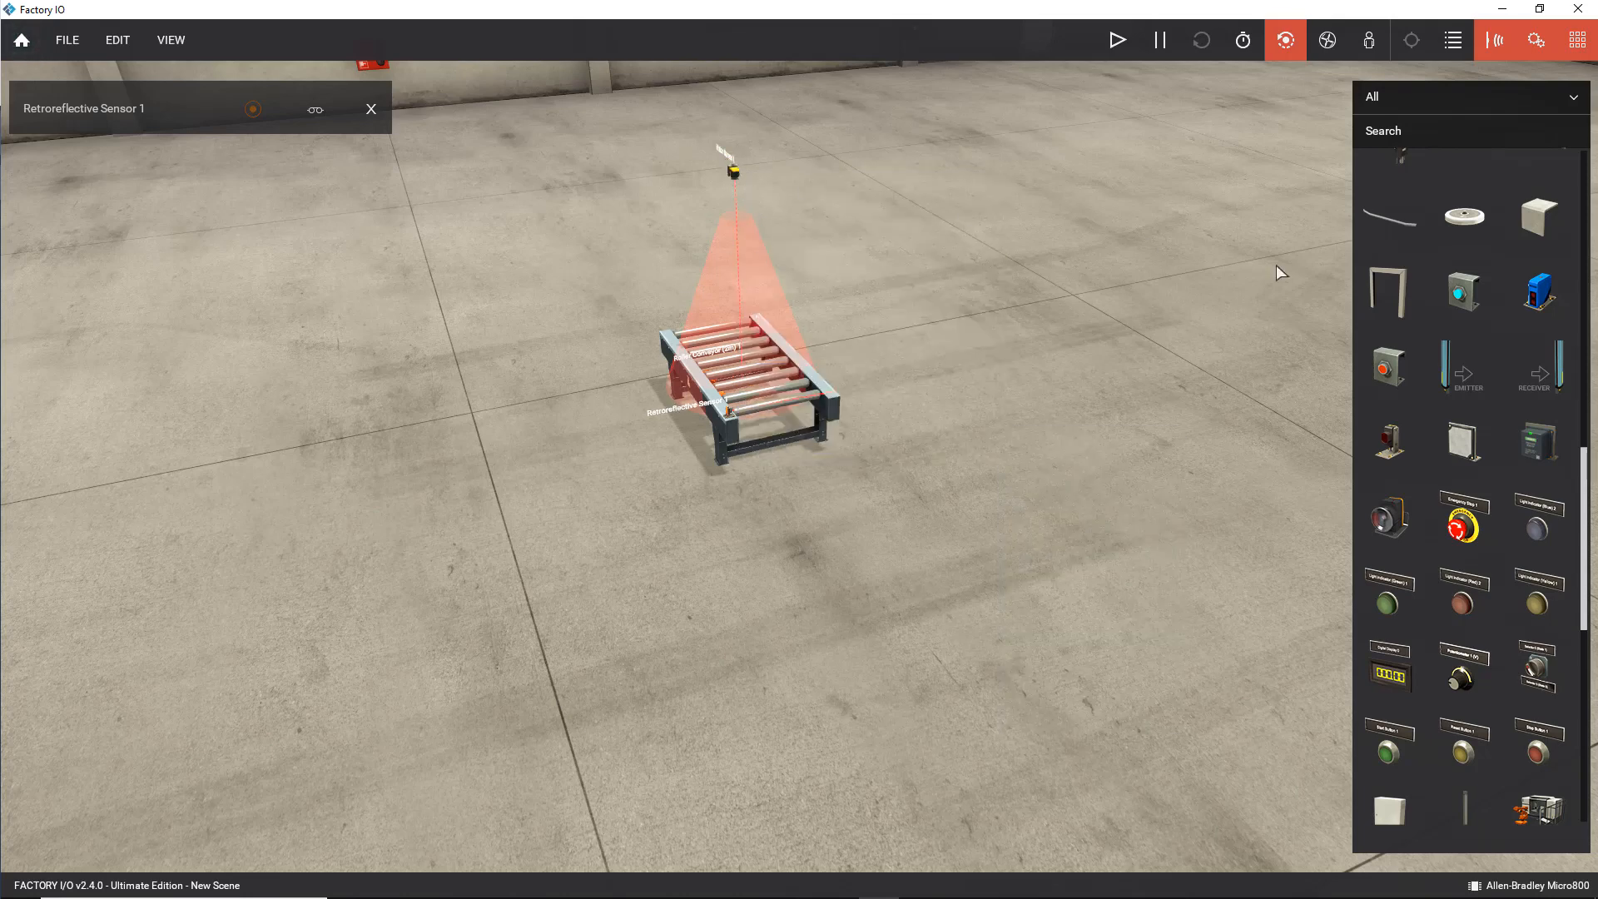
Place a blue product lid, a green plate and a metal product lid on the floor beyond the conveyor, spaced apart.
{"action": "scroll", "coordinate": [1557, 484], "scroll_direction": "up", "scroll_amount": 10}
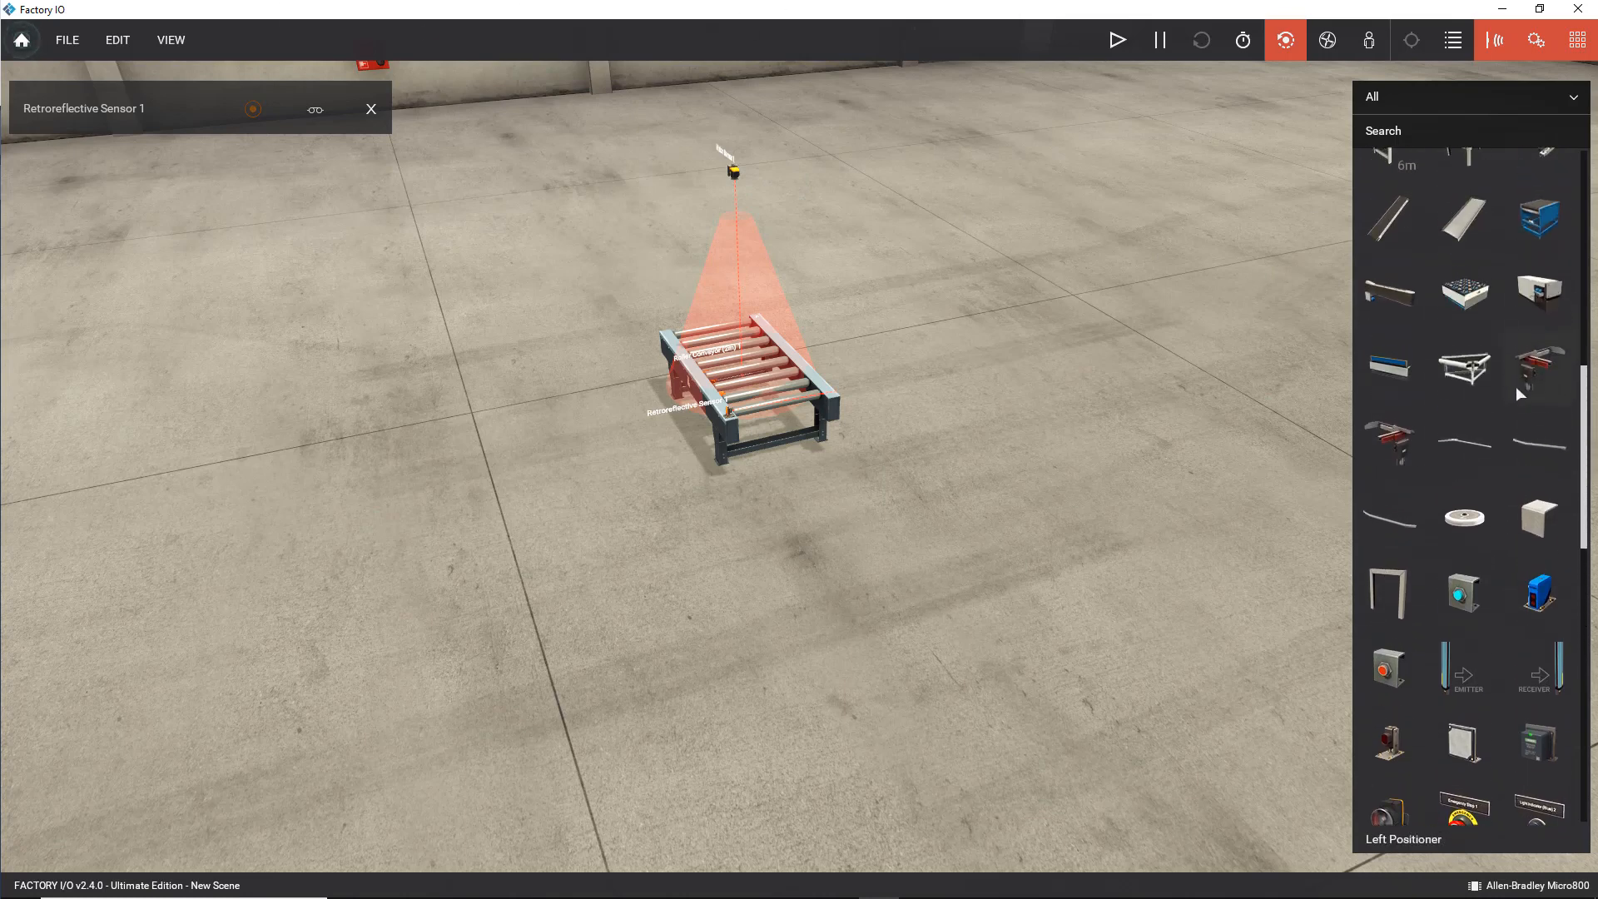
{"action": "scroll", "coordinate": [1500, 435], "scroll_direction": "up", "scroll_amount": 5}
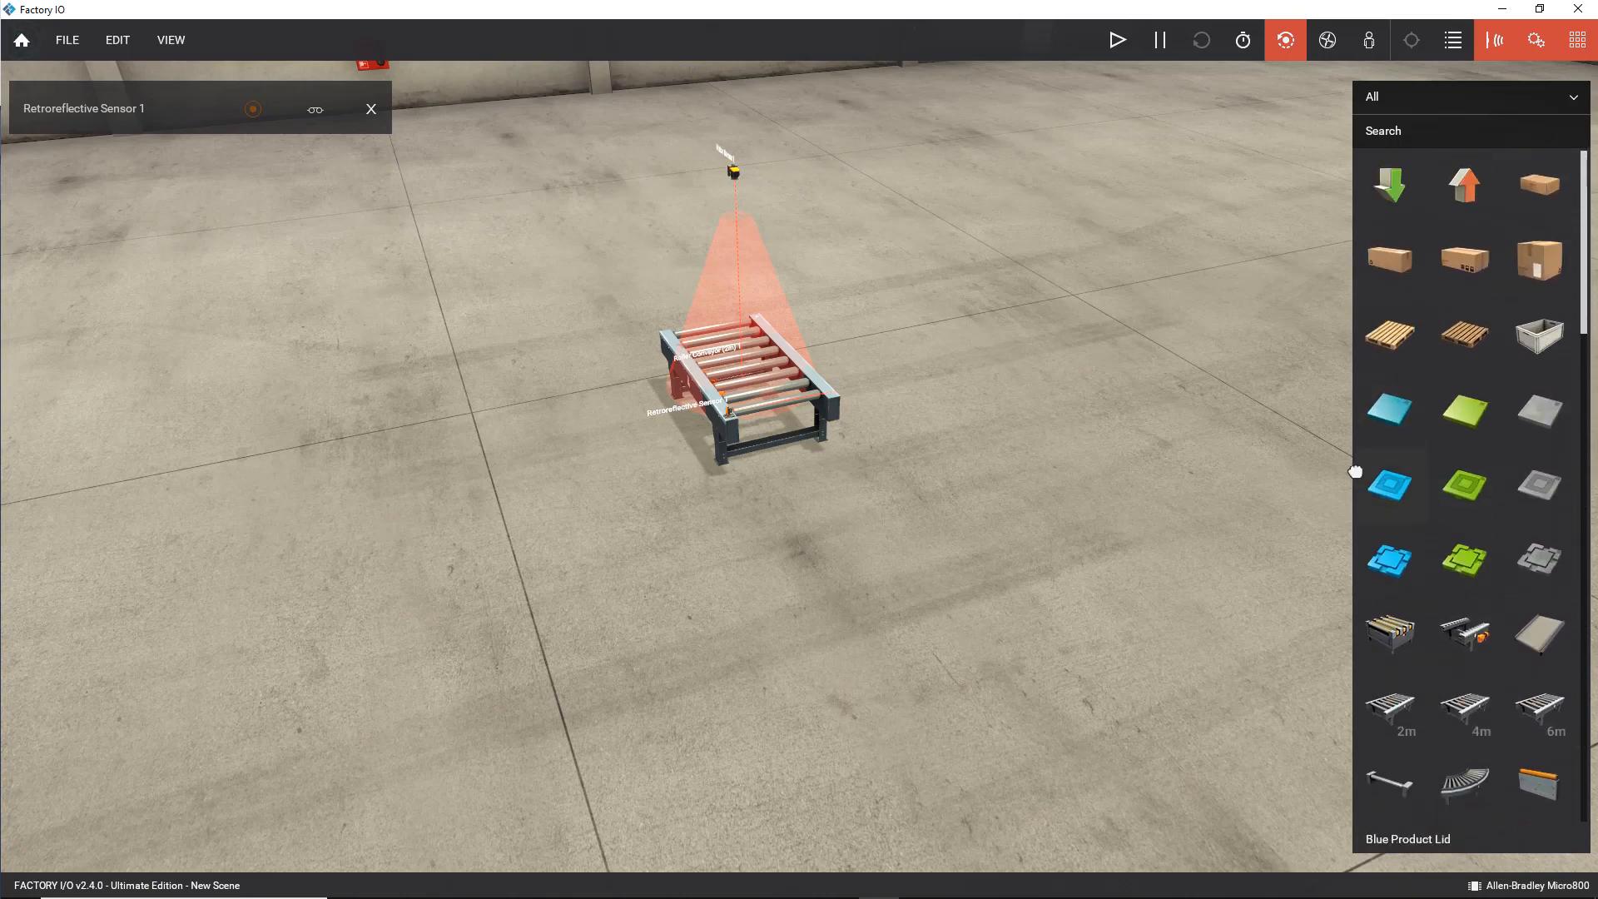
{"action": "left_click_drag", "start_coordinate": [1356, 472], "coordinate": [1033, 330]}
{"action": "left_click_drag", "start_coordinate": [1465, 485], "coordinate": [1068, 339]}
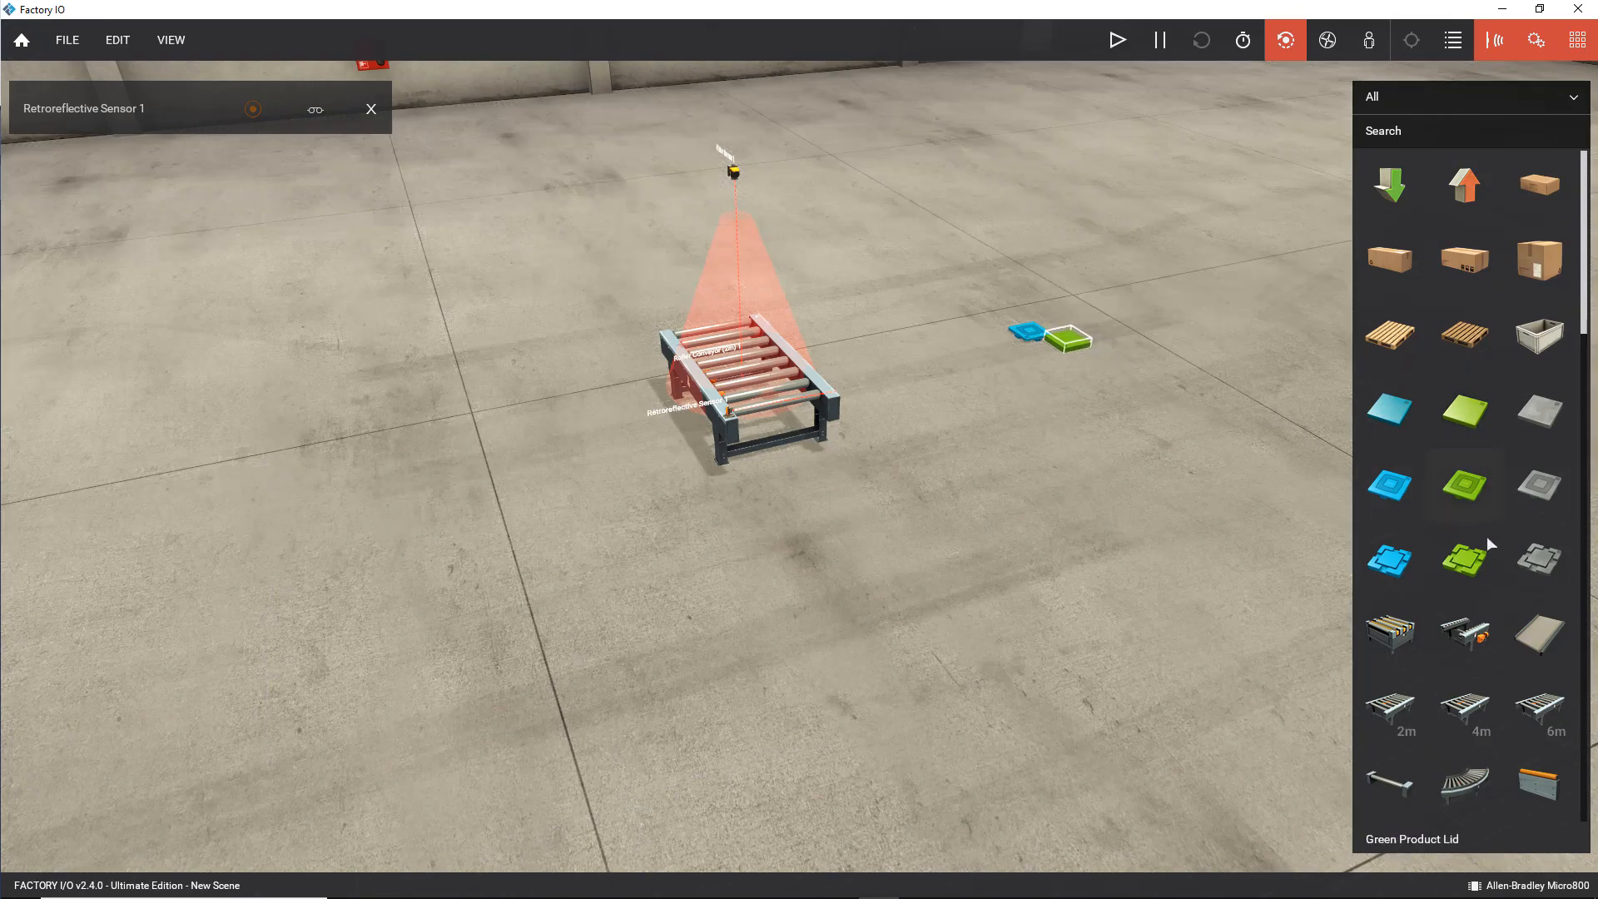
{"action": "left_click_drag", "start_coordinate": [1550, 496], "coordinate": [992, 380]}
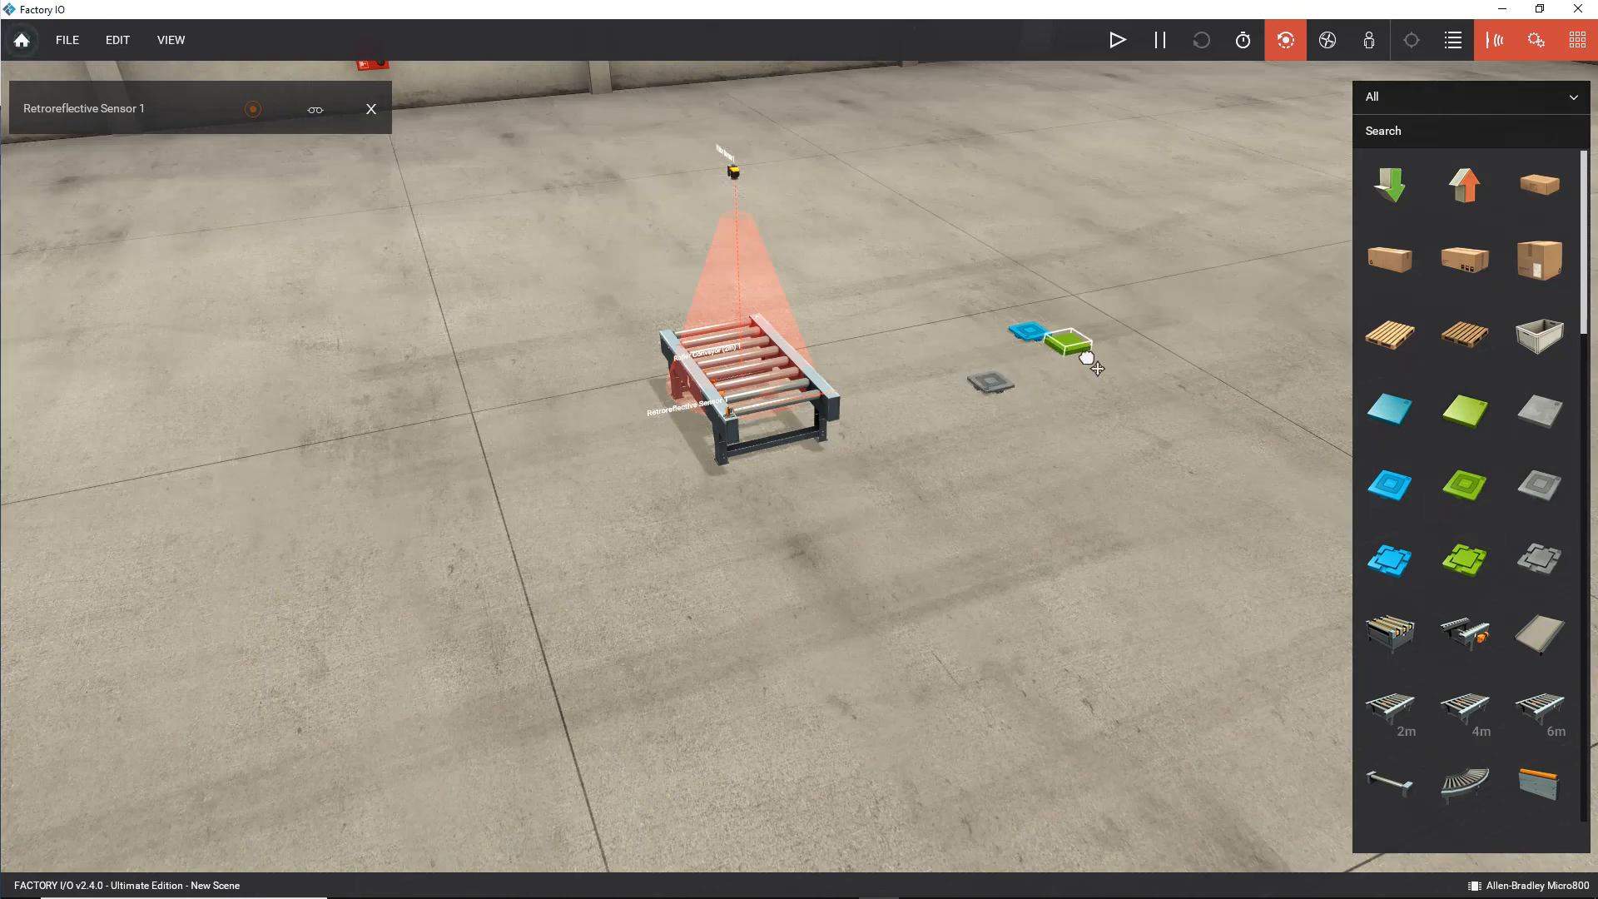
{"action": "left_click_drag", "start_coordinate": [1086, 358], "coordinate": [1104, 376]}
Move the vision sensor away from the conveyor to hang directly above the blue product lid.
{"action": "left_click_drag", "start_coordinate": [735, 179], "coordinate": [1039, 241]}
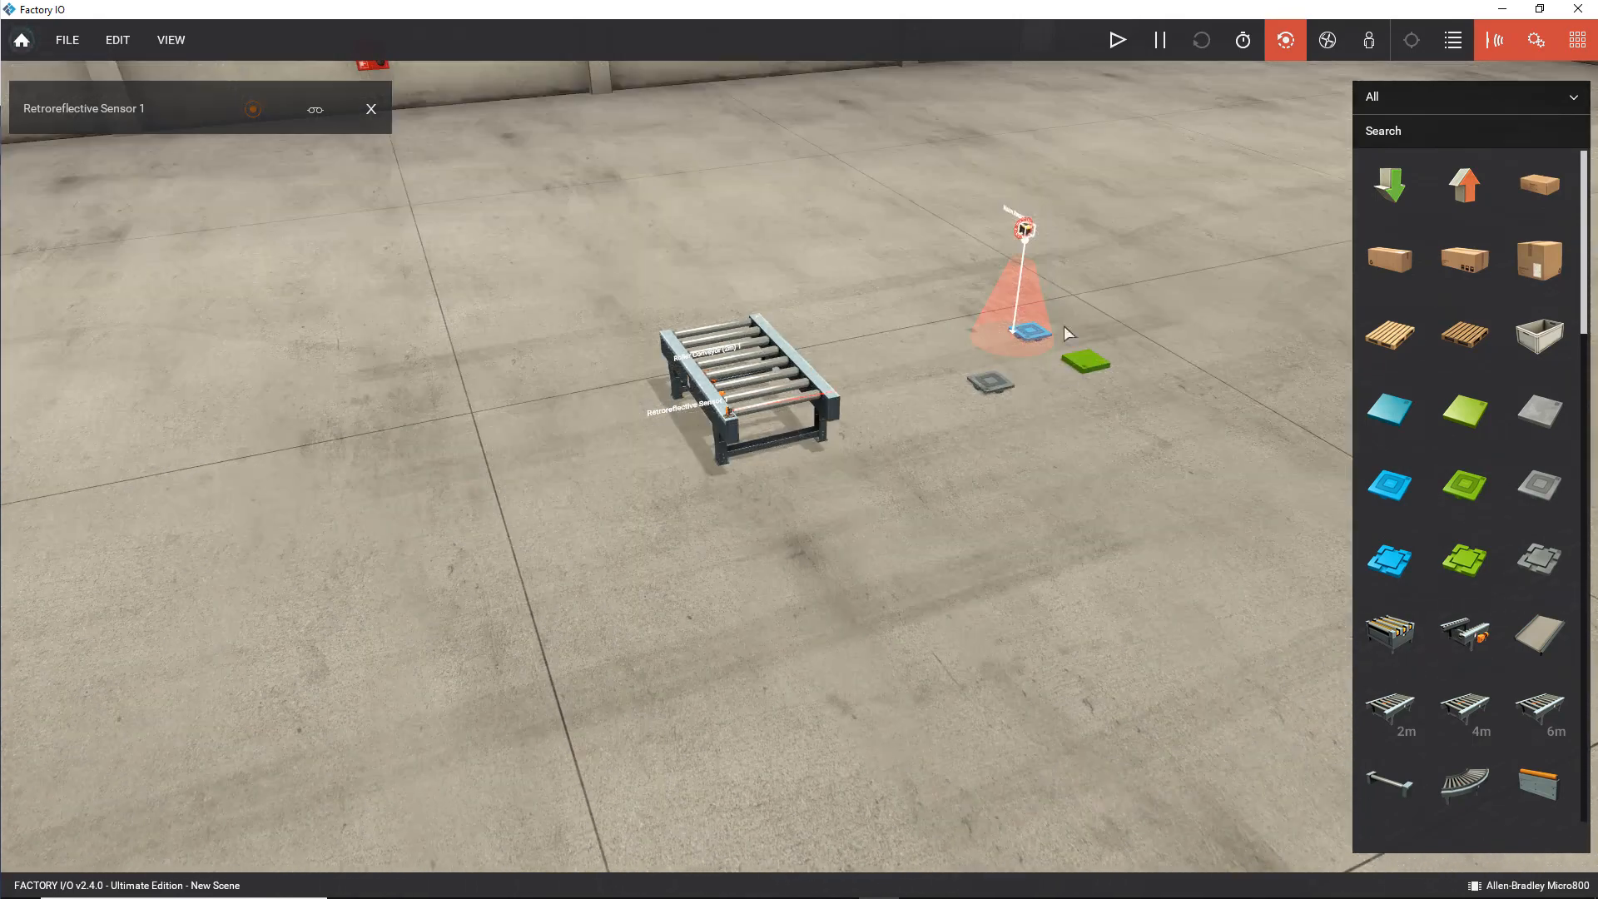
{"action": "scroll", "coordinate": [1065, 326], "scroll_direction": "up", "scroll_amount": 3}
{"action": "right_click_drag", "start_coordinate": [1065, 326], "coordinate": [1071, 170]}
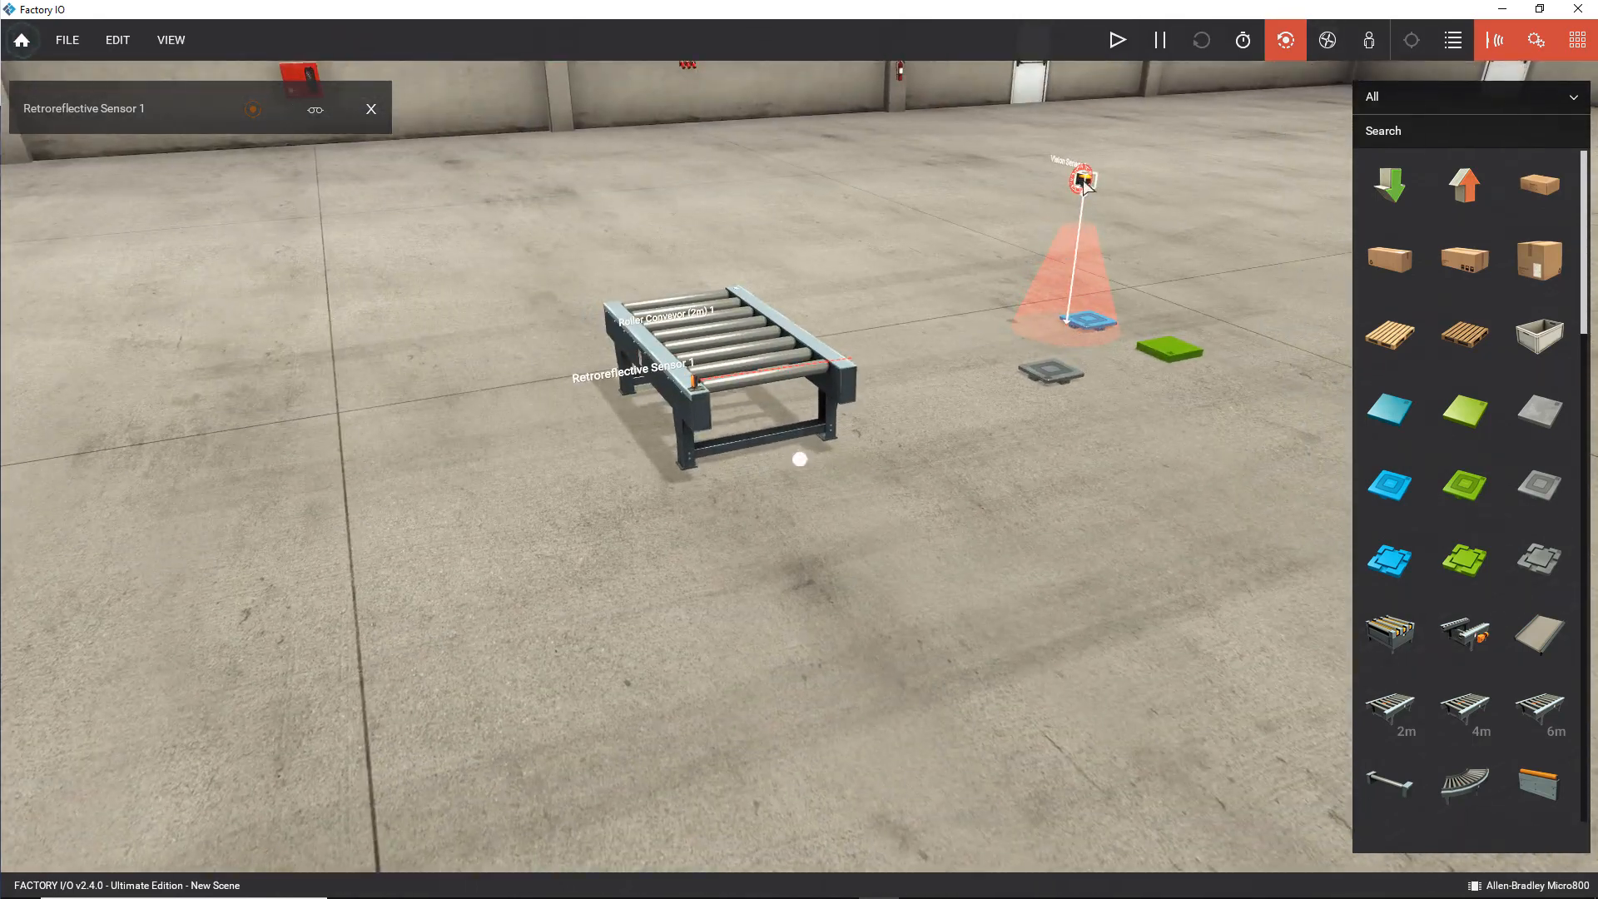
Configure the vision sensor to detect Blue Lid.
{"action": "right_click", "coordinate": [1085, 185]}
{"action": "mouse_move", "coordinate": [1212, 447]}
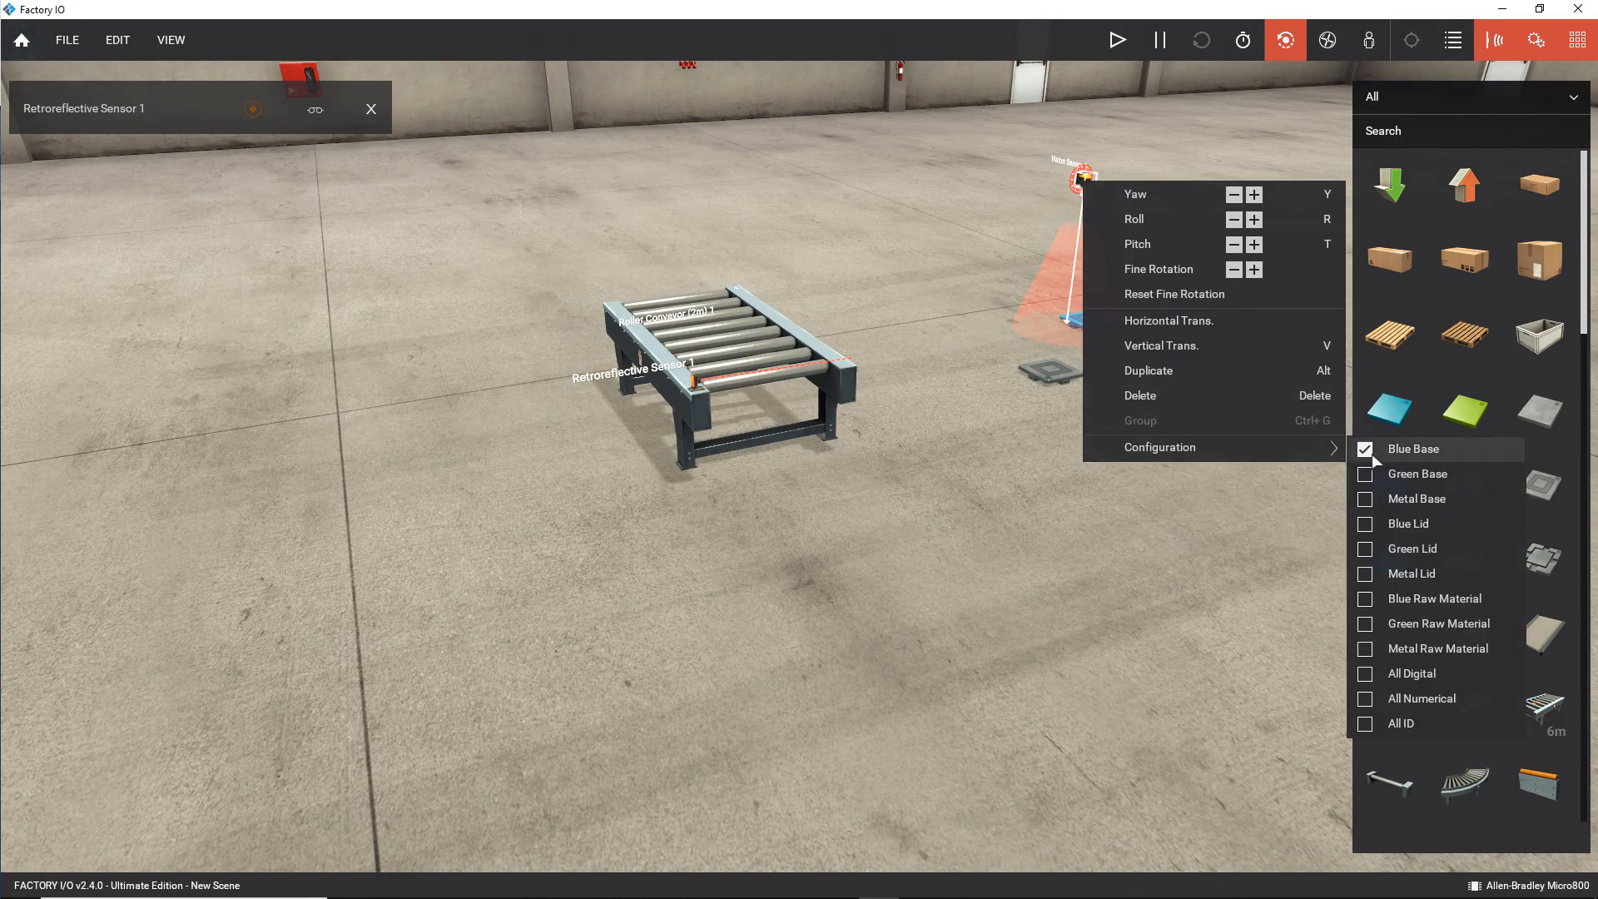
{"action": "left_click", "coordinate": [1181, 426]}
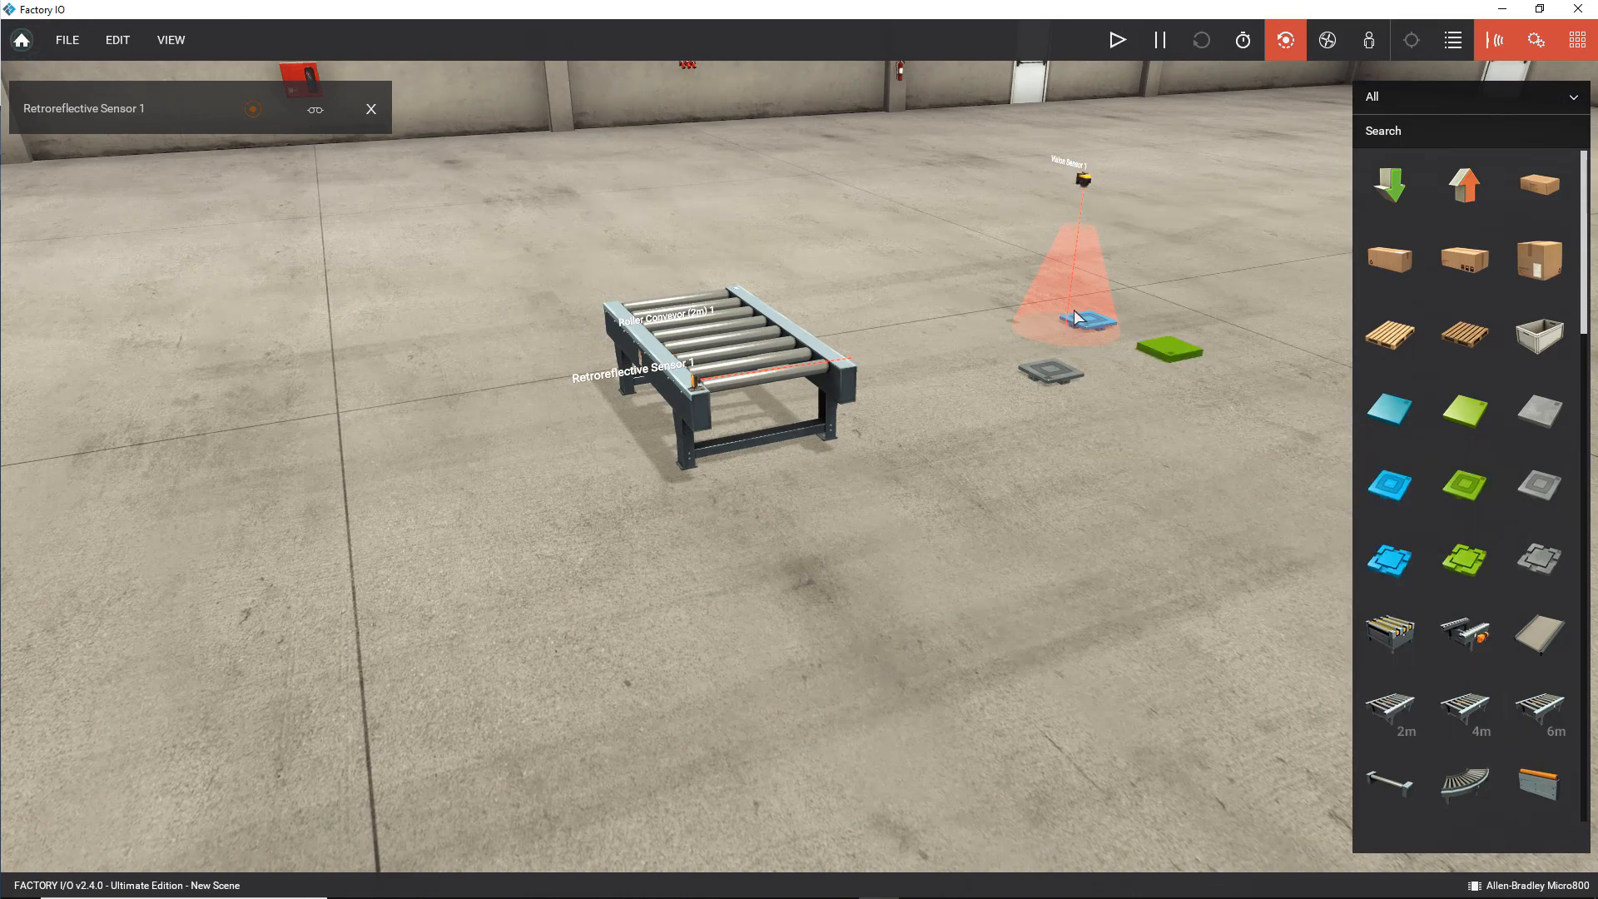
{"action": "right_click", "coordinate": [1088, 181]}
{"action": "mouse_move", "coordinate": [1236, 447]}
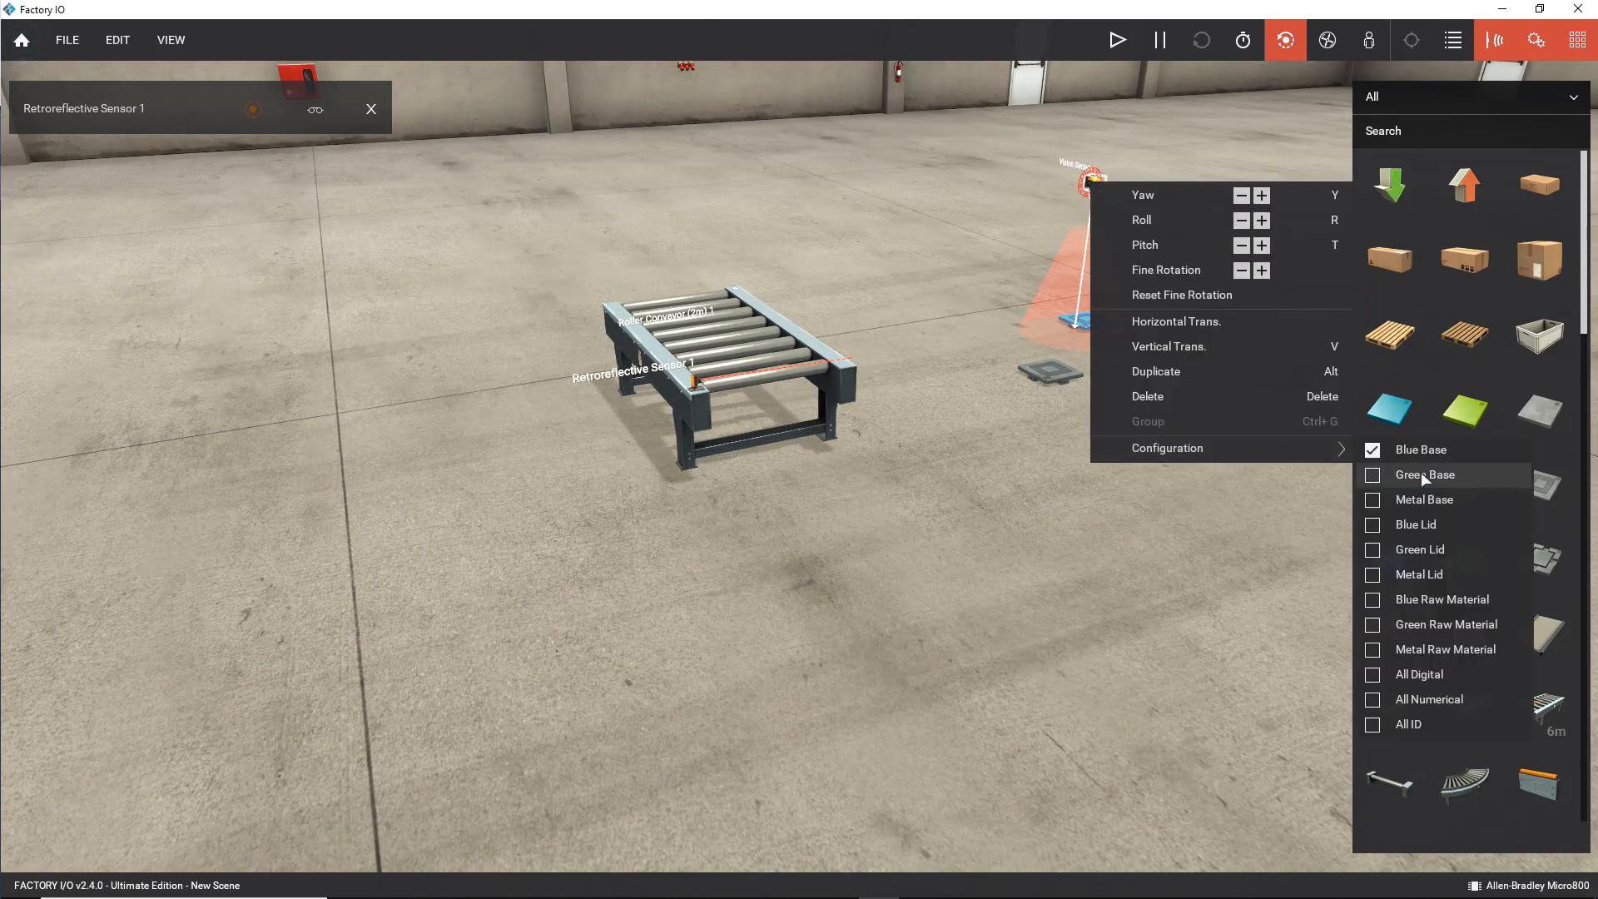
{"action": "left_click", "coordinate": [1450, 524]}
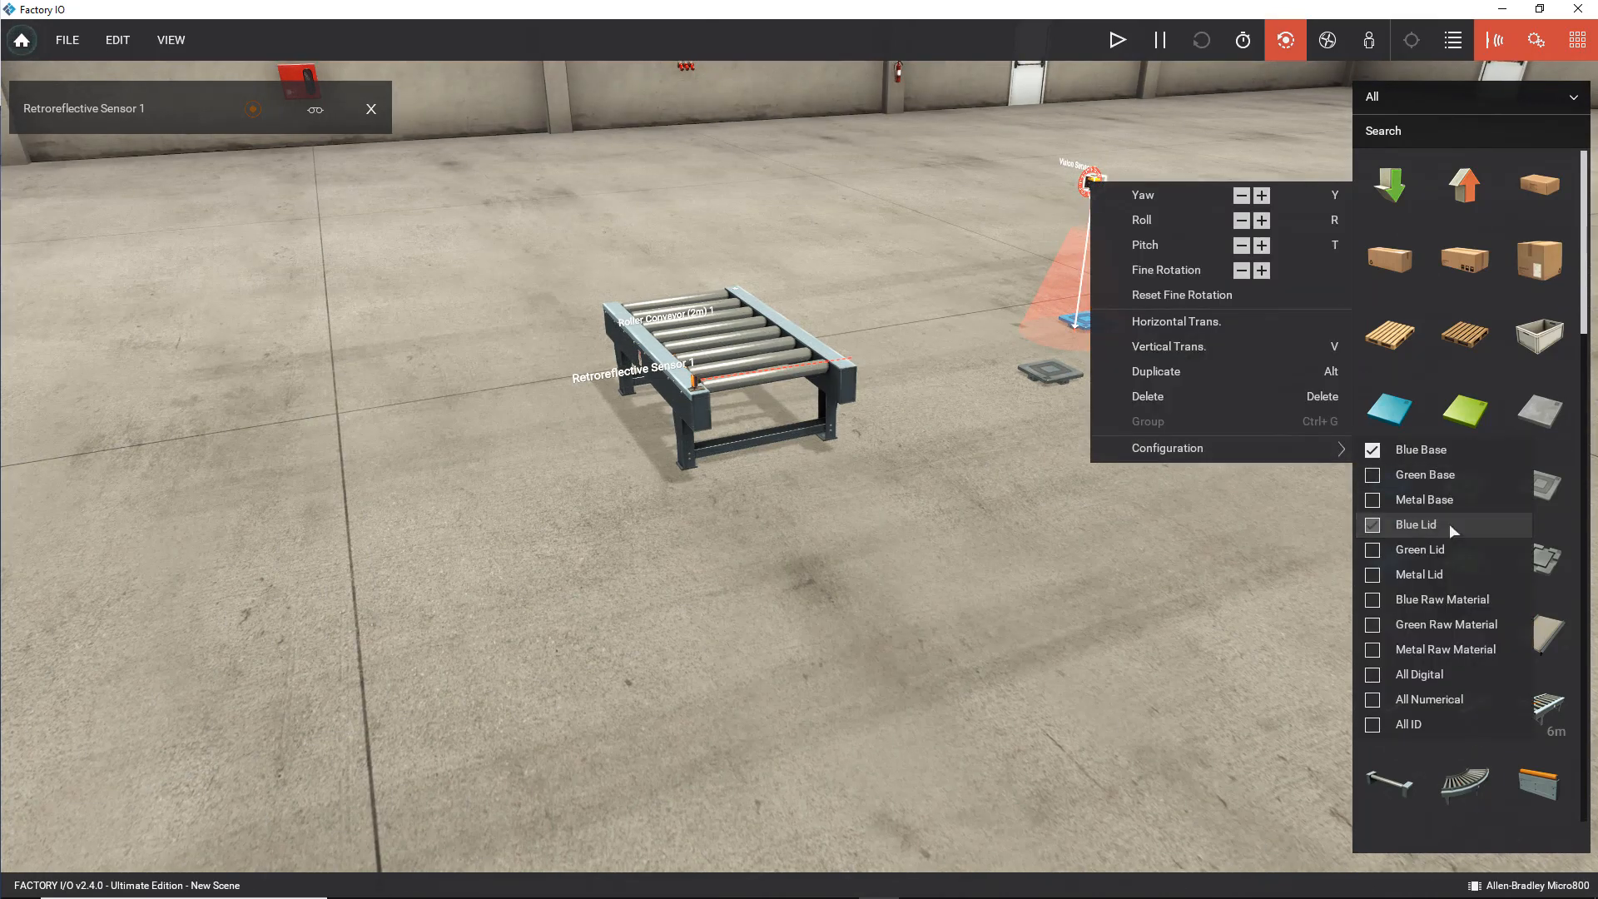
{"action": "left_click", "coordinate": [1115, 553]}
{"action": "mouse_move", "coordinate": [1084, 188]}
{"action": "left_mouse_down"}
{"action": "mouse_move", "coordinate": [1047, 199]}
{"action": "mouse_move", "coordinate": [1085, 187]}
{"action": "left_mouse_up"}
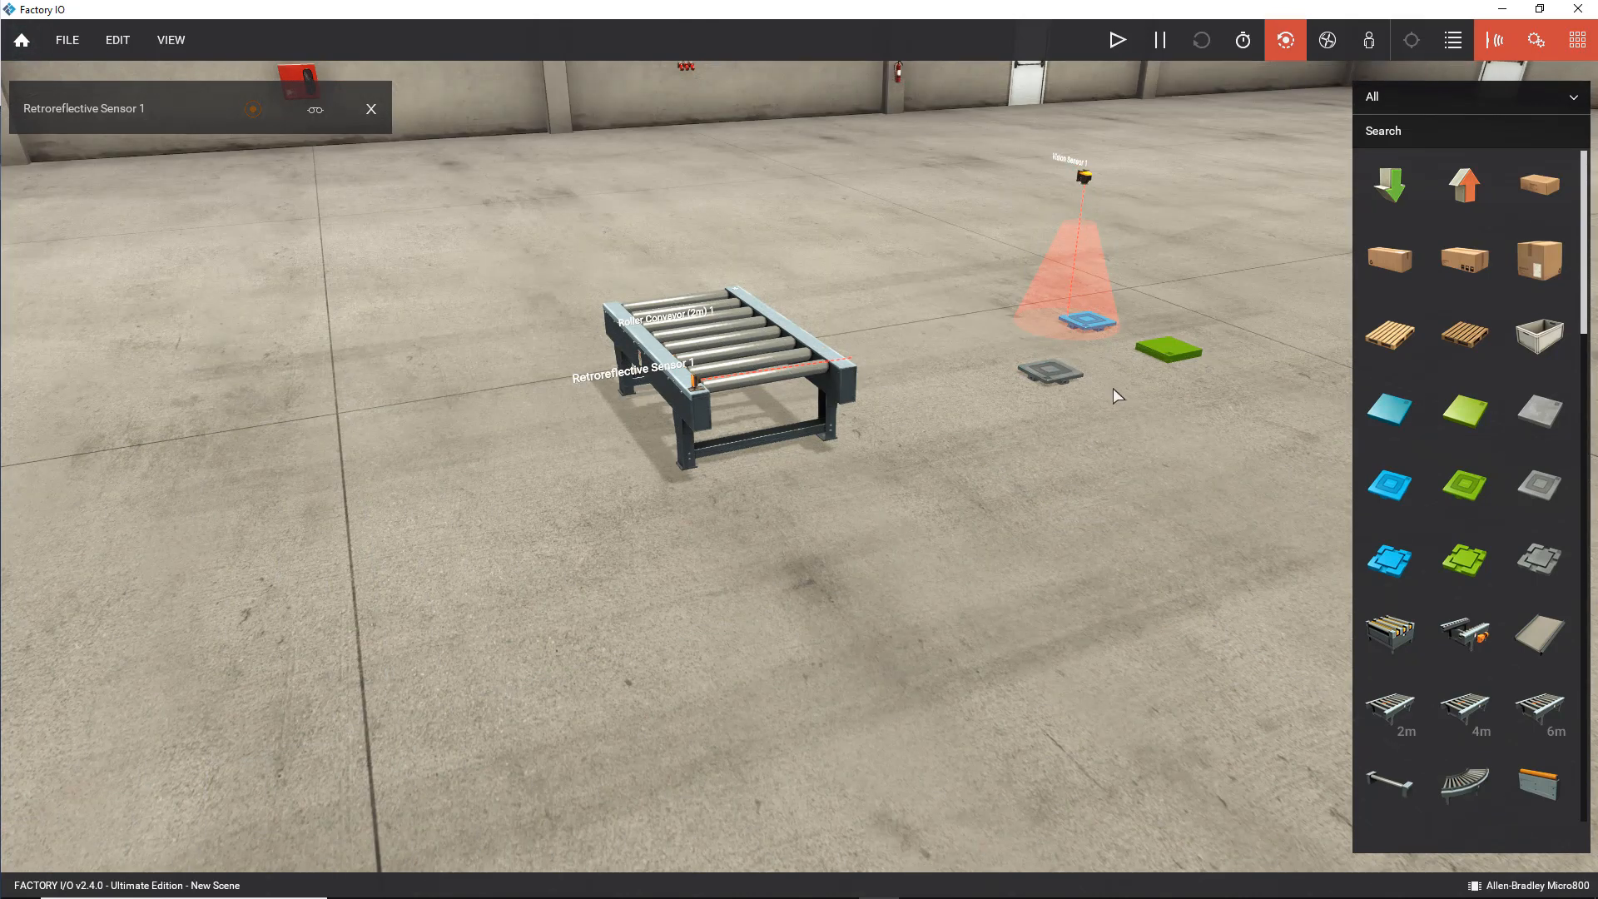
Run the simulation and test the vision sensor by lifting and moving the blue lid beneath it.
{"action": "left_click", "coordinate": [1118, 40]}
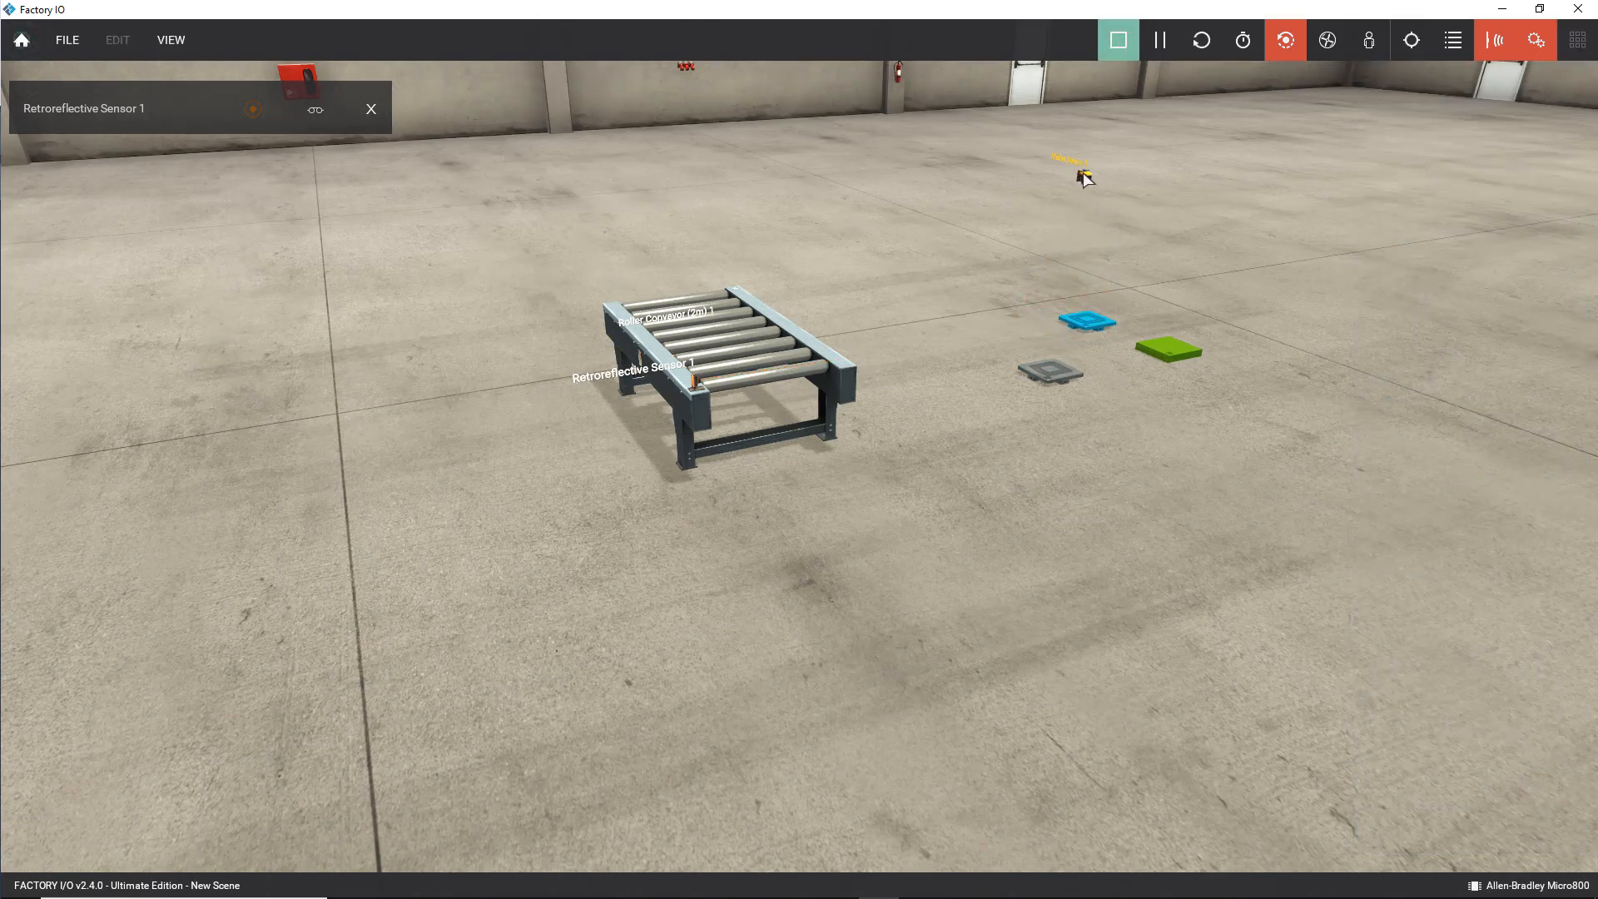
{"action": "left_click_drag", "start_coordinate": [1026, 335], "coordinate": [1073, 279]}
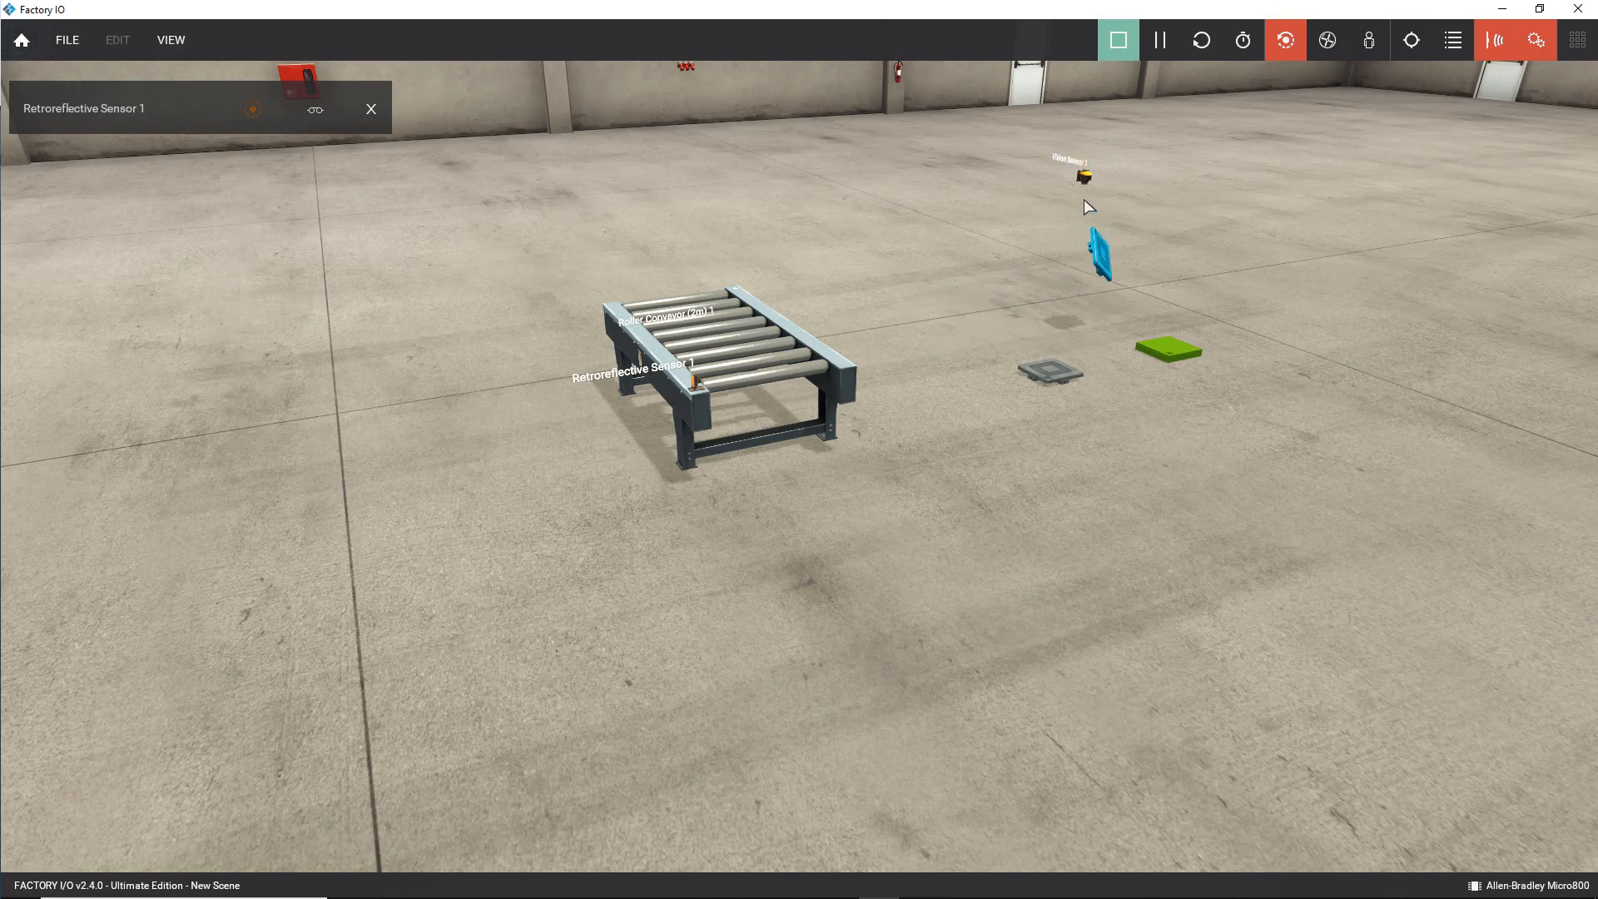
{"action": "left_click_drag", "start_coordinate": [1088, 207], "coordinate": [1074, 237]}
{"action": "scroll", "coordinate": [1137, 231], "scroll_direction": "up", "scroll_amount": 2}
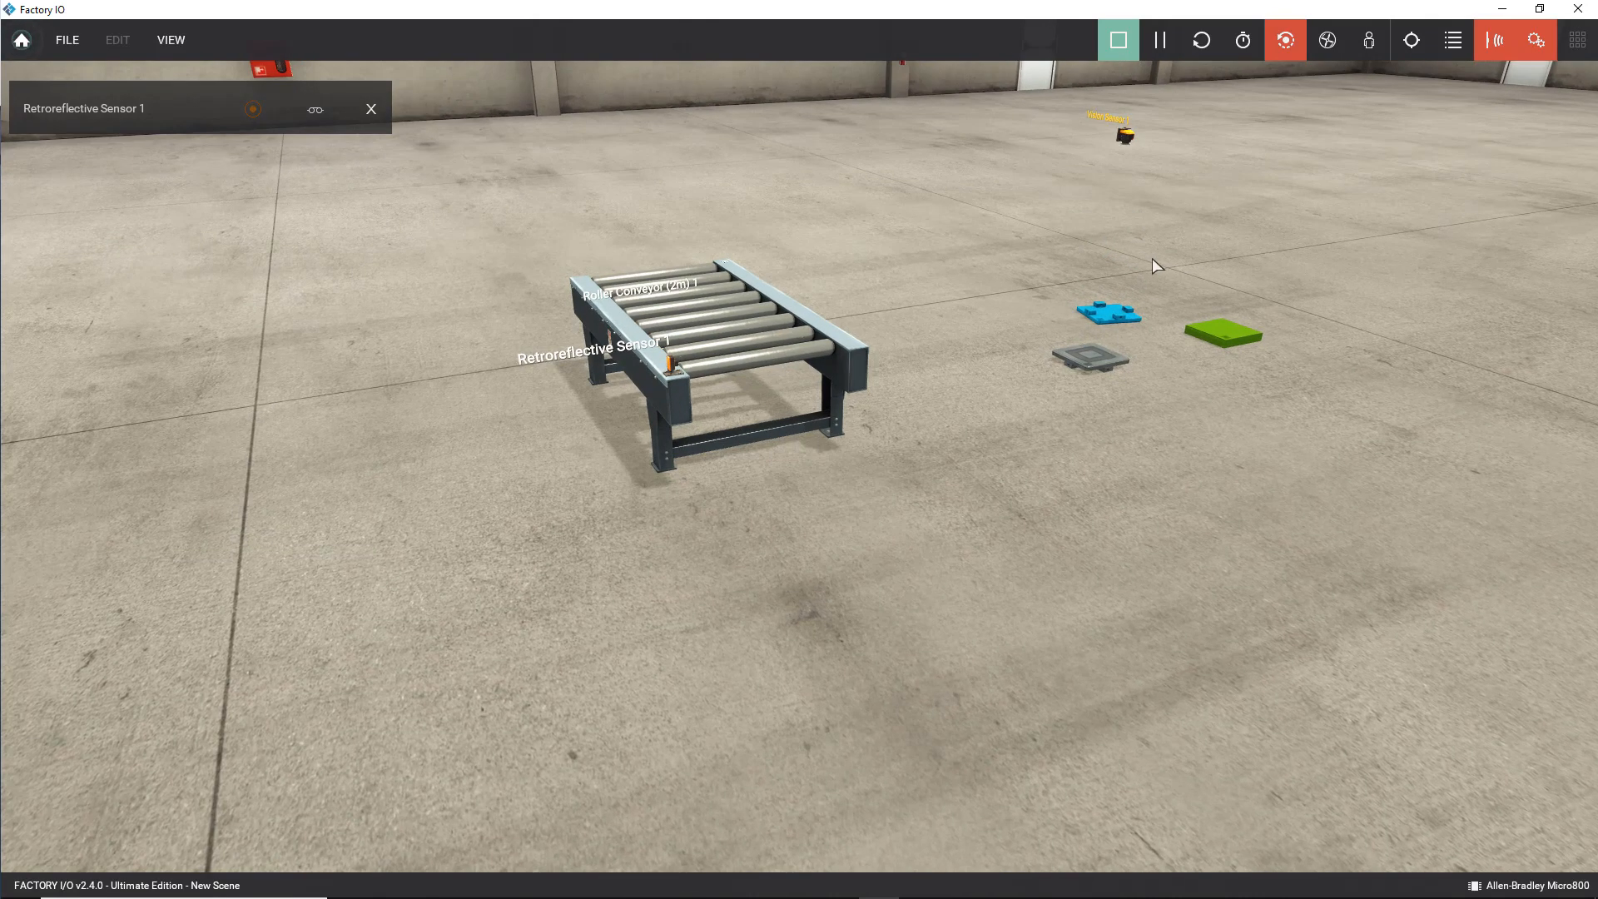
{"action": "left_click_drag", "start_coordinate": [1129, 290], "coordinate": [1129, 256]}
{"action": "left_click_drag", "start_coordinate": [1132, 314], "coordinate": [1112, 208]}
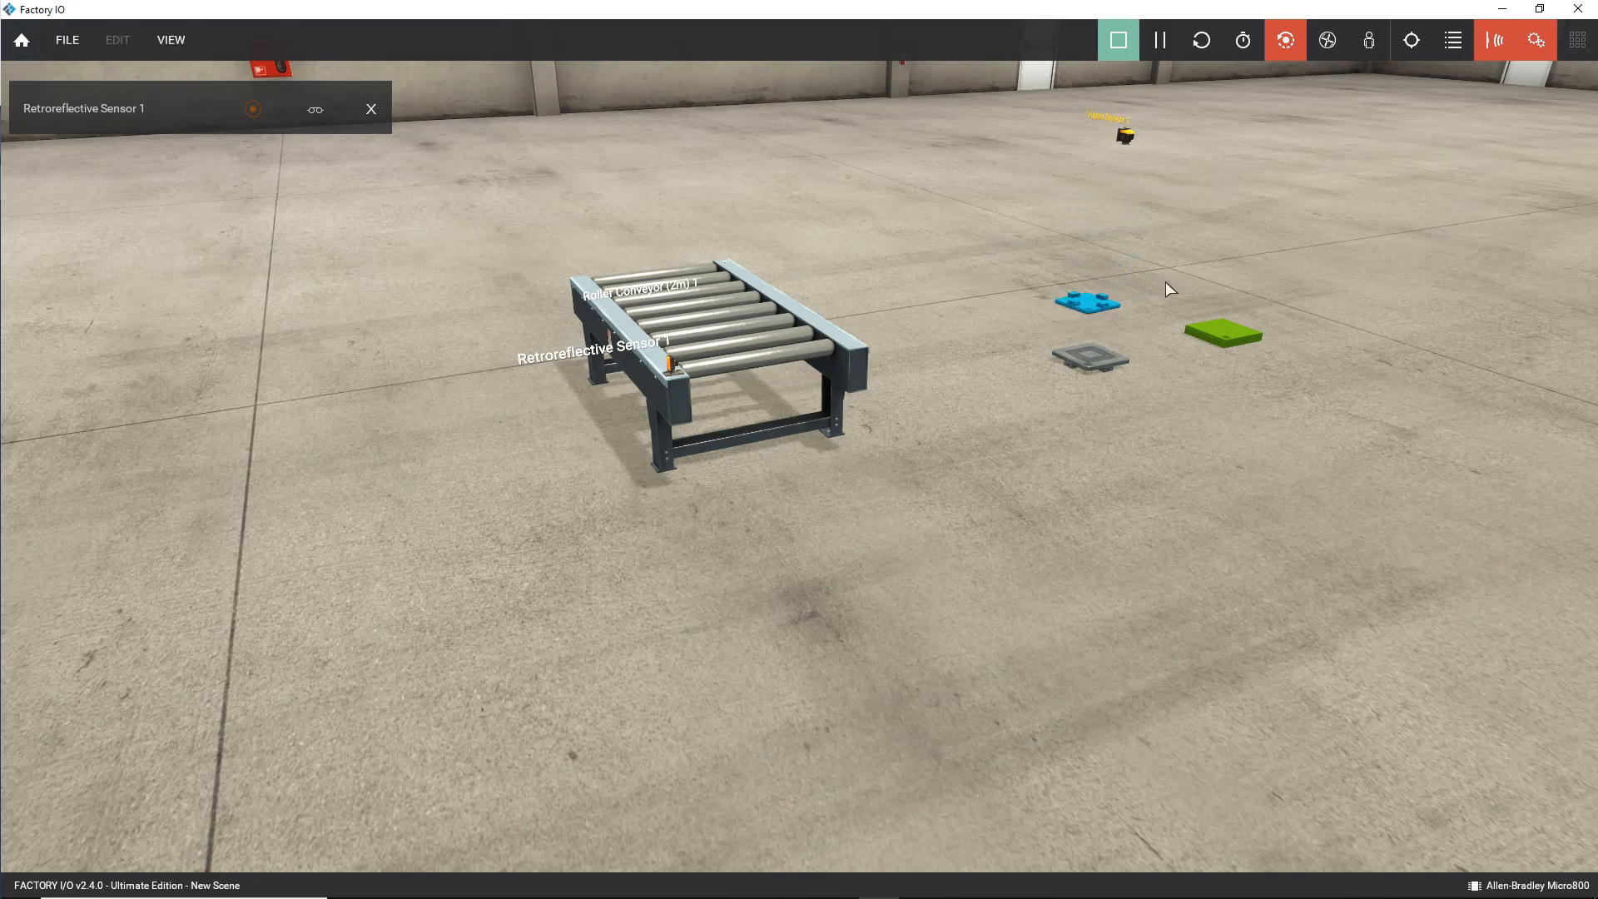
Flip the blue lid right side up on the floor near the vision sensor.
{"action": "scroll", "coordinate": [1166, 277], "scroll_direction": "up", "scroll_amount": 3}
{"action": "middle_click_drag", "start_coordinate": [1246, 225], "coordinate": [947, 724]}
{"action": "scroll", "coordinate": [946, 724], "scroll_direction": "up", "scroll_amount": 5}
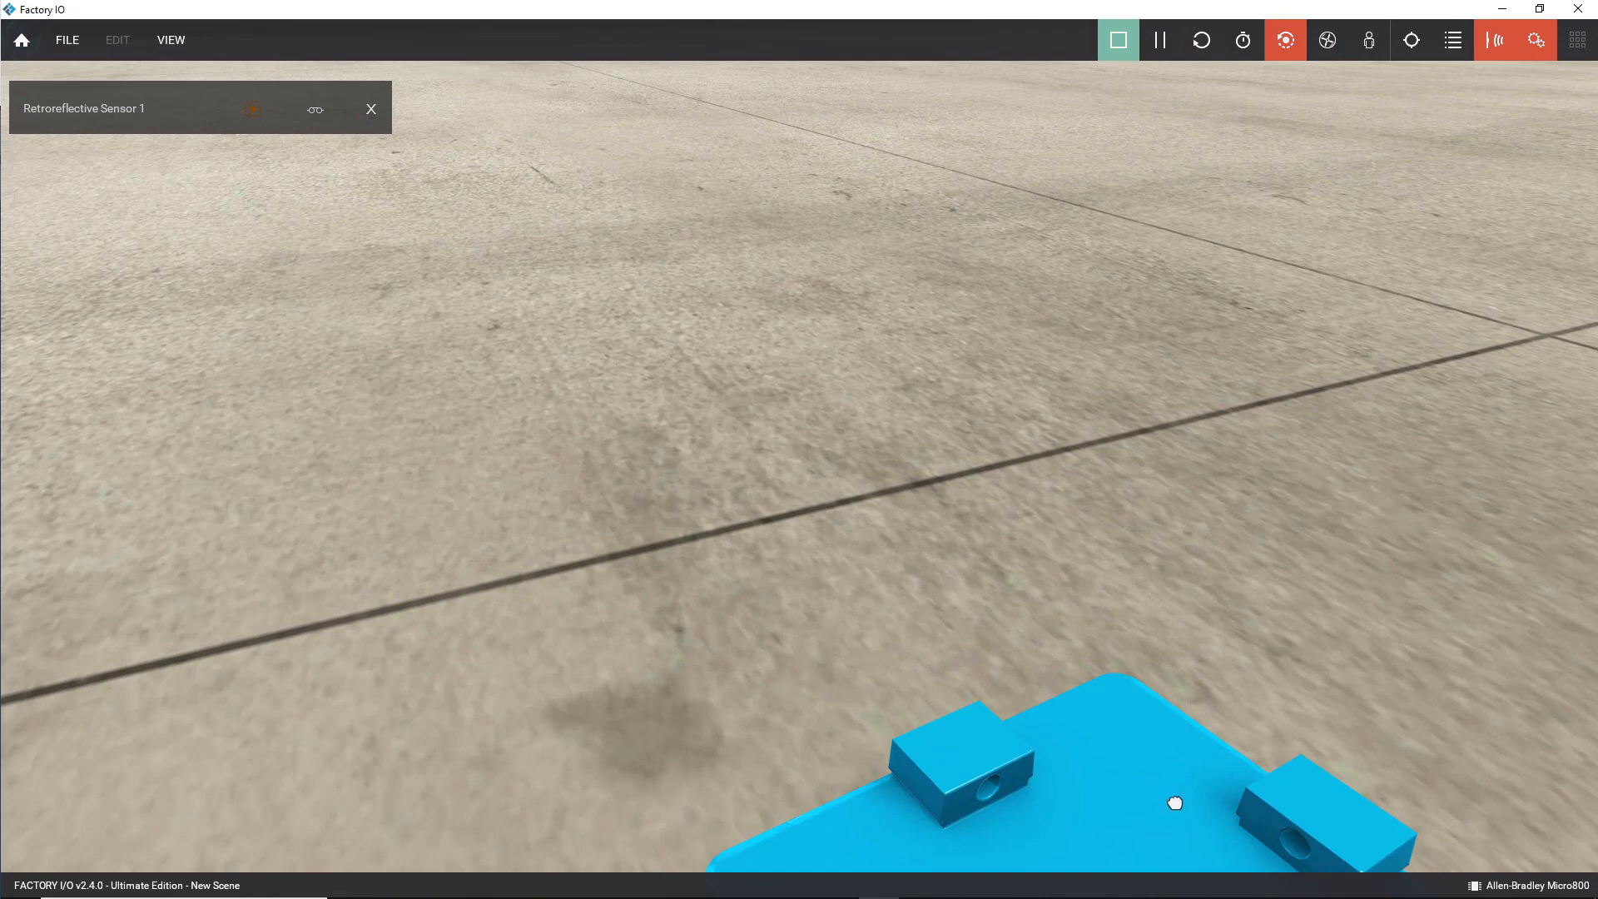
{"action": "left_click_drag", "start_coordinate": [1175, 803], "coordinate": [857, 483]}
{"action": "scroll", "coordinate": [854, 501], "scroll_direction": "down", "scroll_amount": 10}
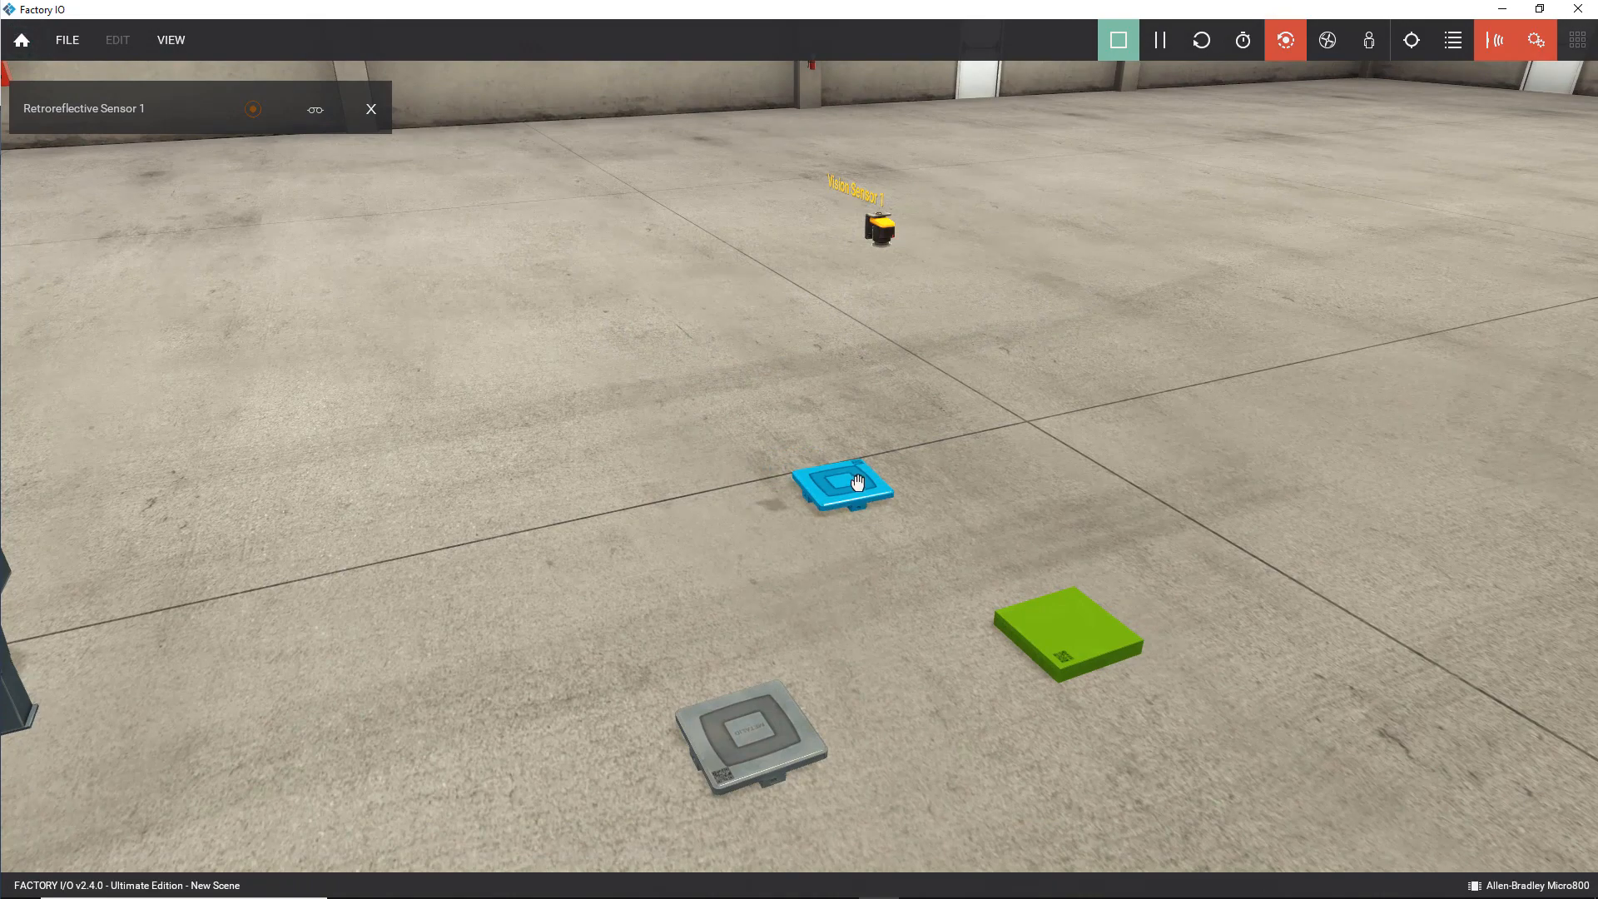
Stop the simulation and try individual part options for the vision sensor before configuring it as All Digital.
{"action": "left_click", "coordinate": [1119, 39]}
{"action": "right_click", "coordinate": [878, 231]}
{"action": "mouse_move", "coordinate": [974, 514]}
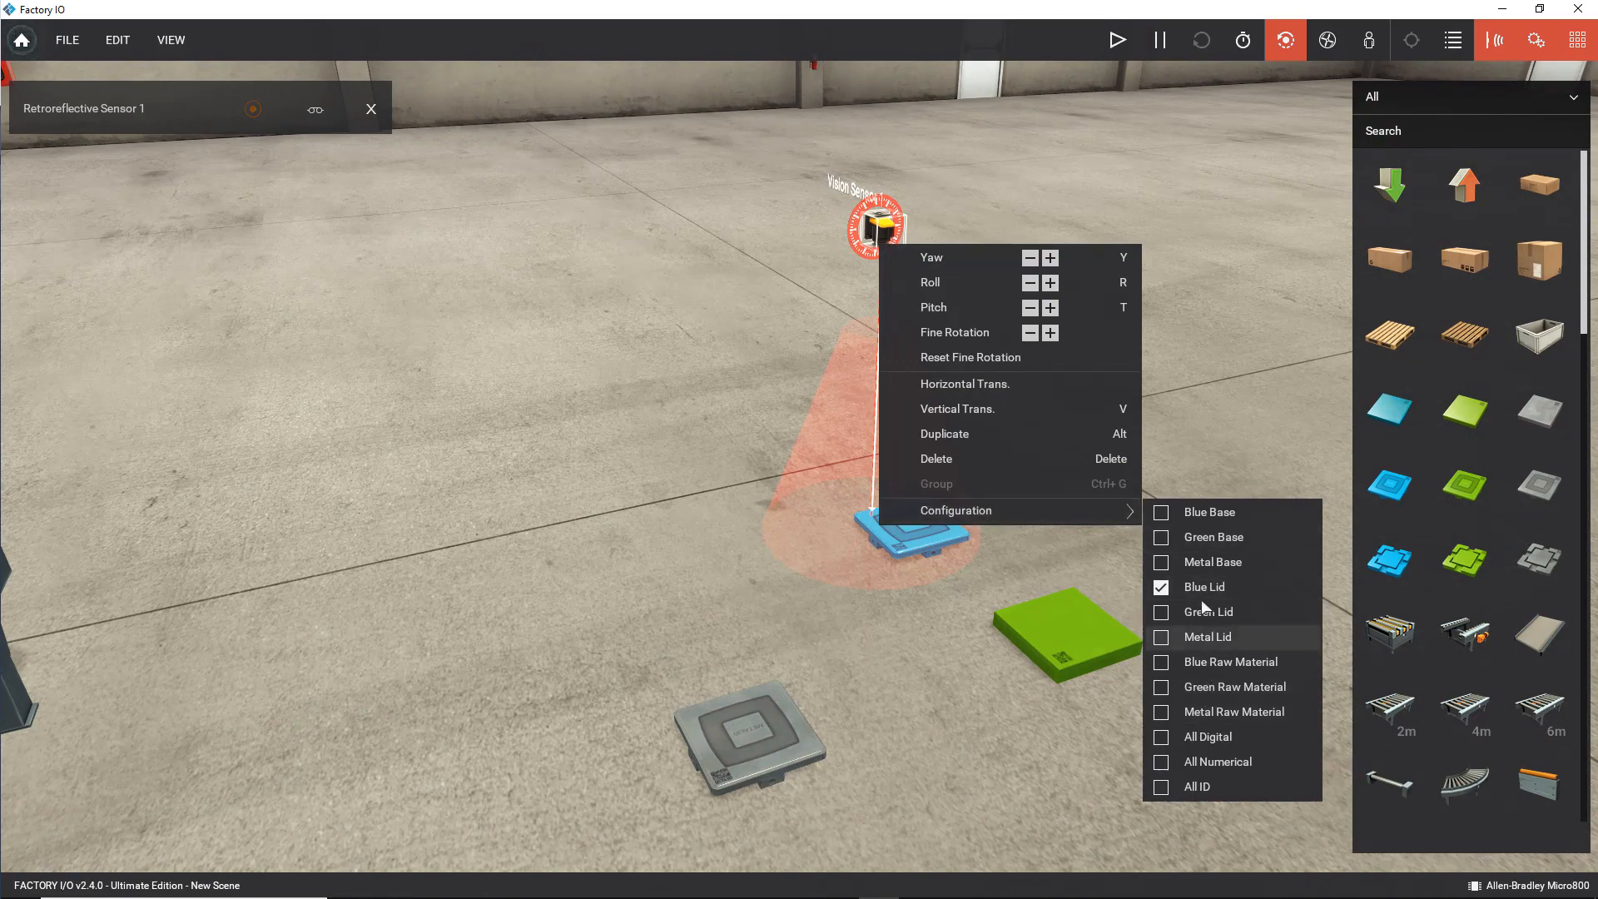
{"action": "left_click", "coordinate": [1169, 539]}
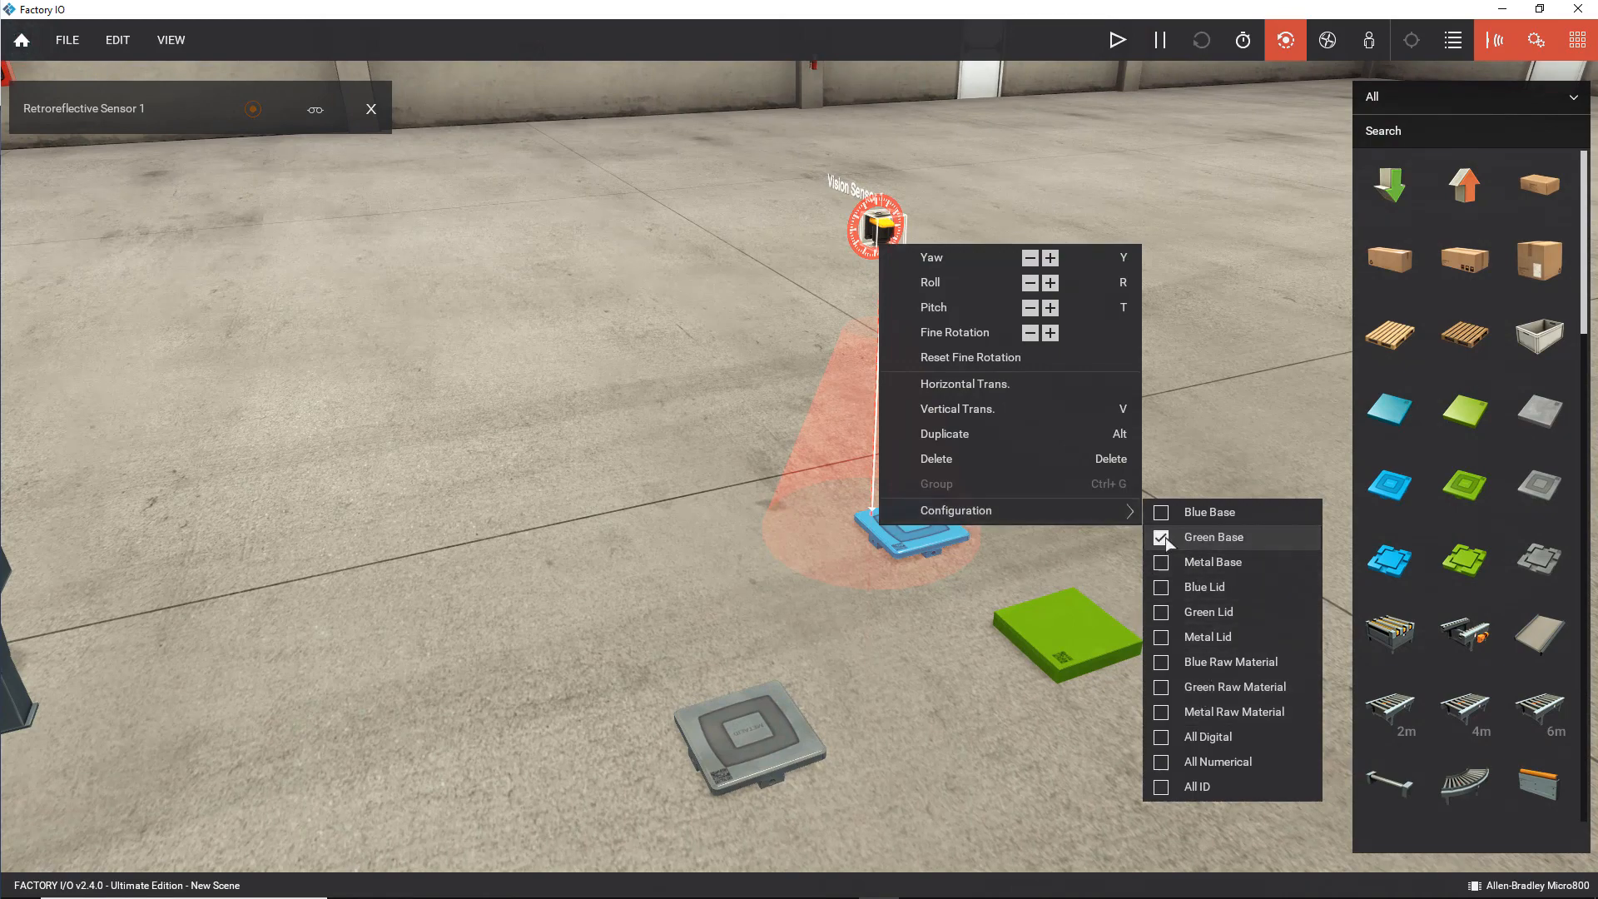
{"action": "left_click", "coordinate": [1166, 612]}
{"action": "left_click", "coordinate": [1158, 646]}
{"action": "left_click", "coordinate": [1155, 691]}
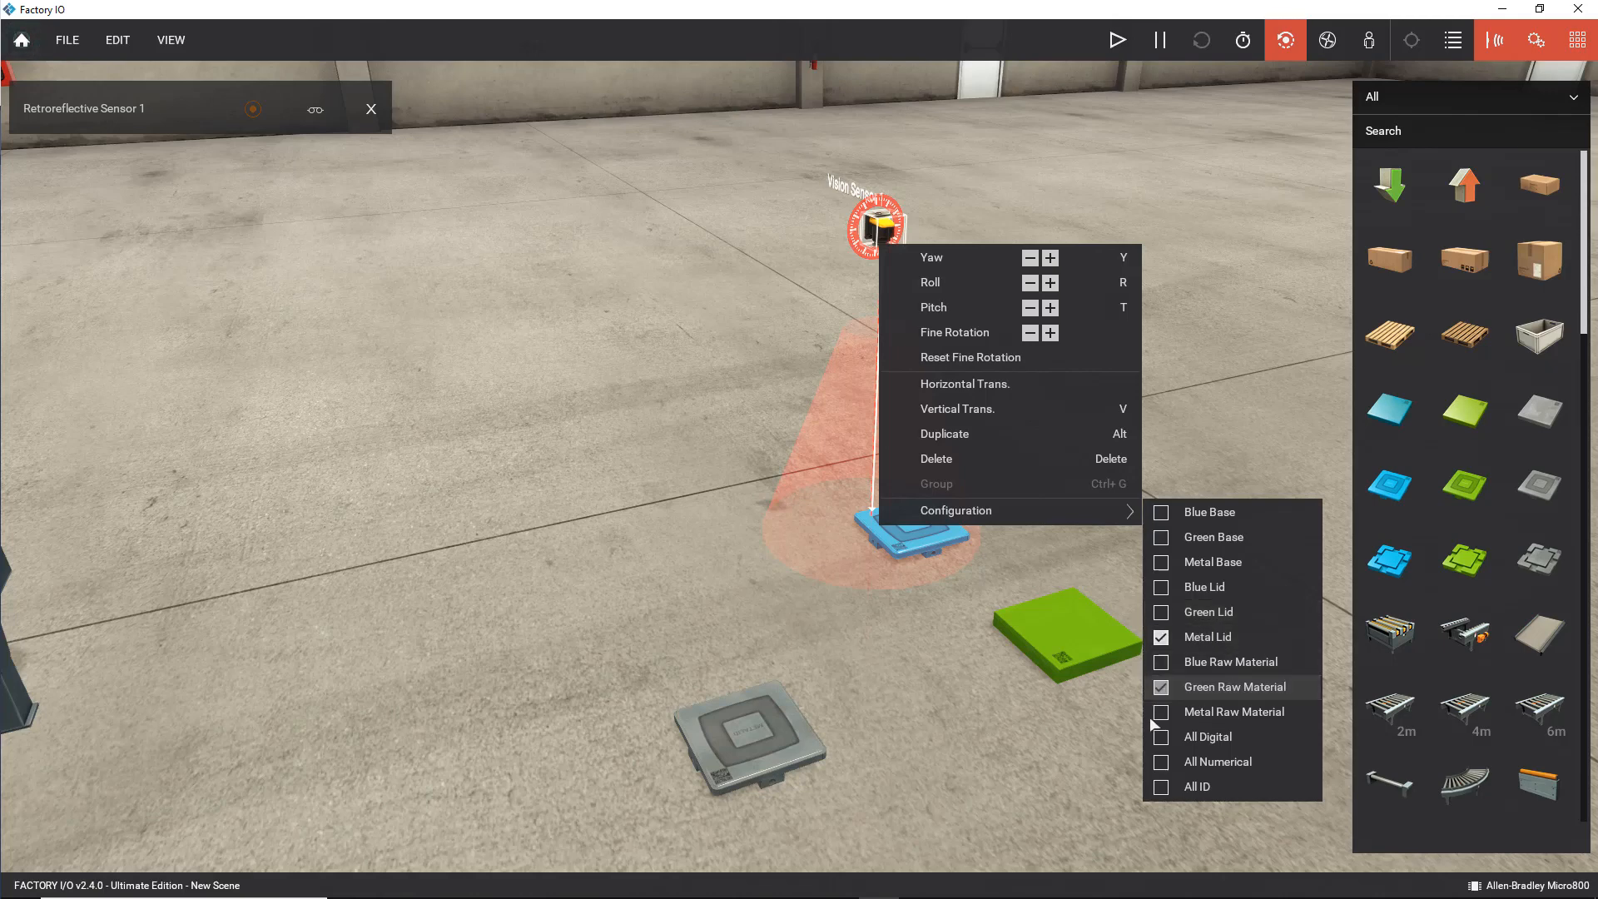
{"action": "left_click", "coordinate": [1165, 717]}
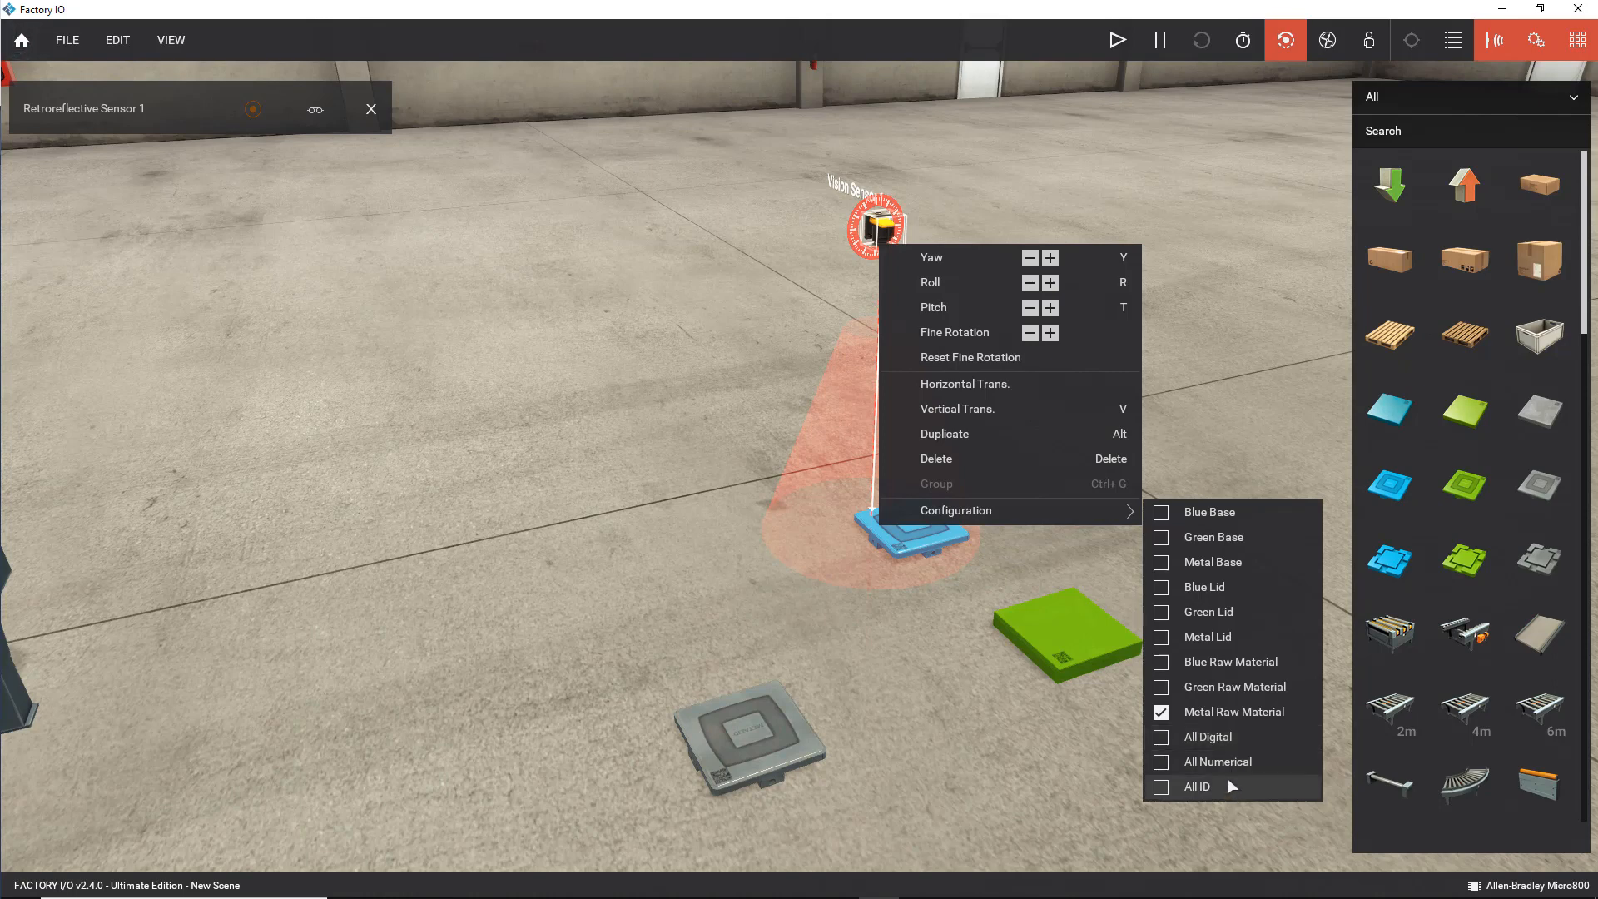
{"action": "left_click", "coordinate": [1226, 735]}
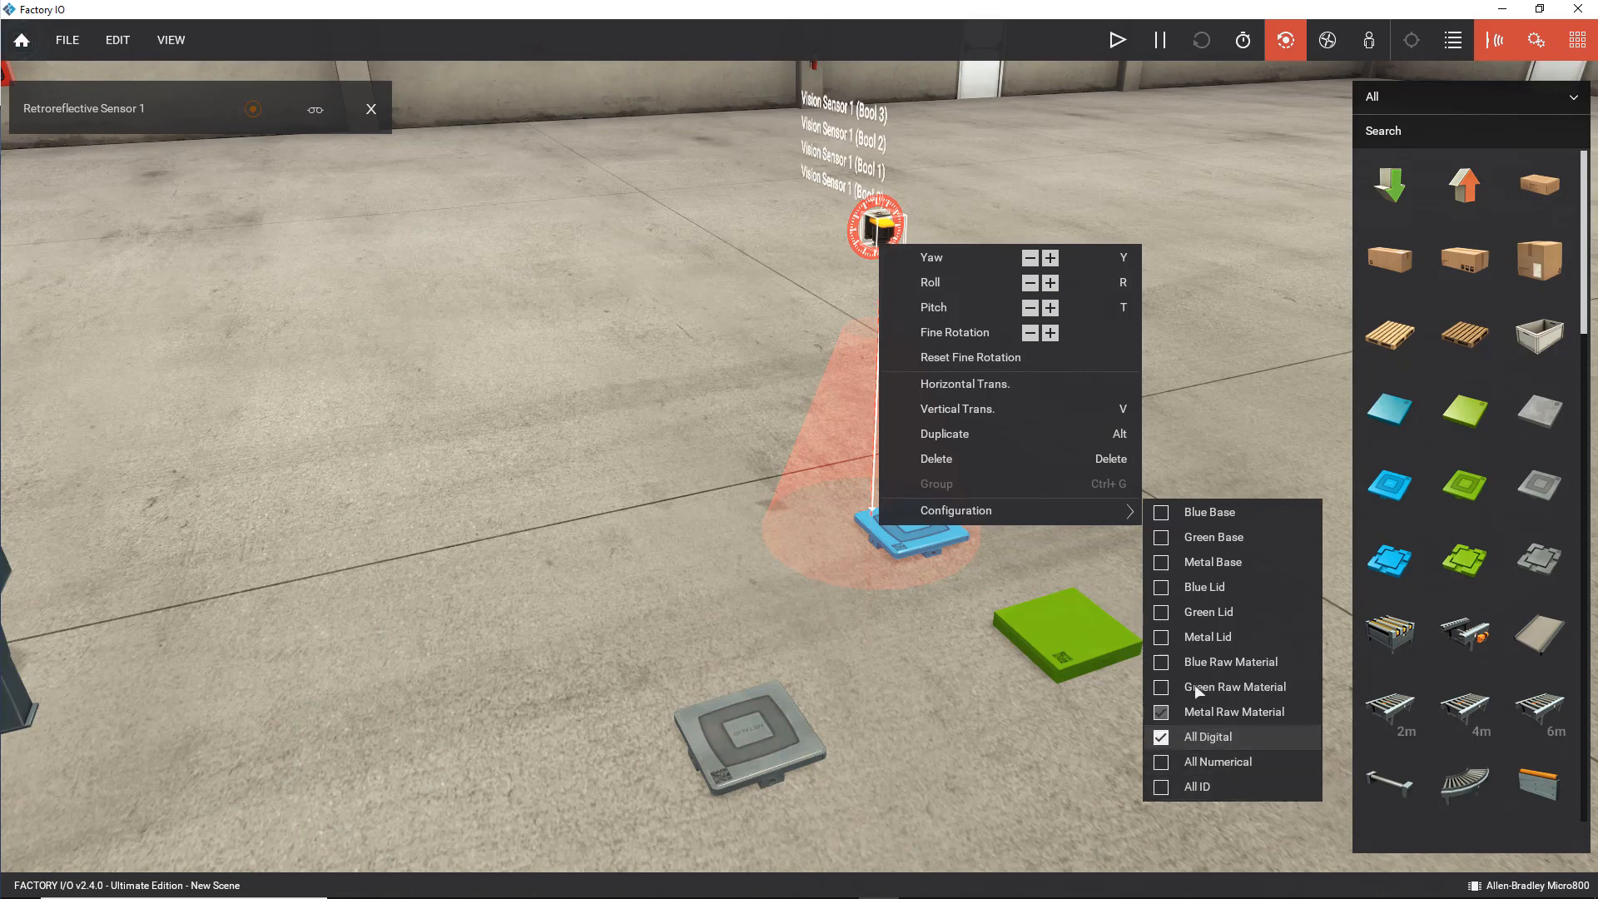
Pin the vision sensor's four tags, Bool 0 to Bool 3, to the monitored tag list.
{"action": "left_click", "coordinate": [848, 114]}
{"action": "left_click", "coordinate": [844, 142]}
{"action": "left_click", "coordinate": [842, 165]}
{"action": "left_click", "coordinate": [842, 195]}
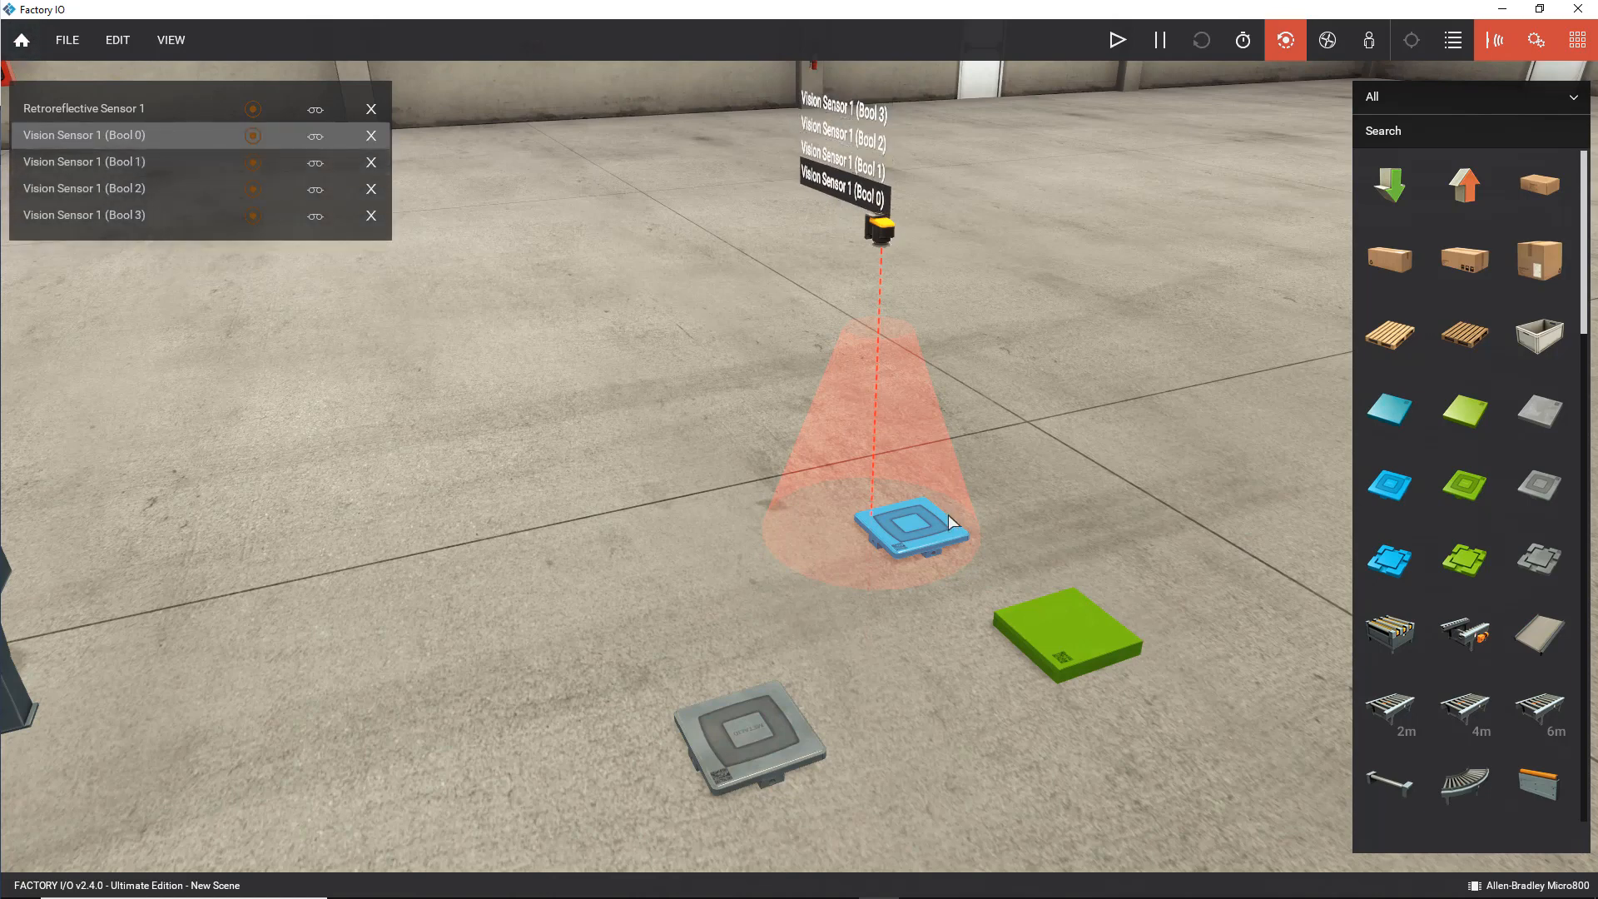
Run the simulation, test the digital outputs by moving the blue lid, green raw material and metal lid around beneath the sensor, and stop it.
{"action": "key", "text": "F5"}
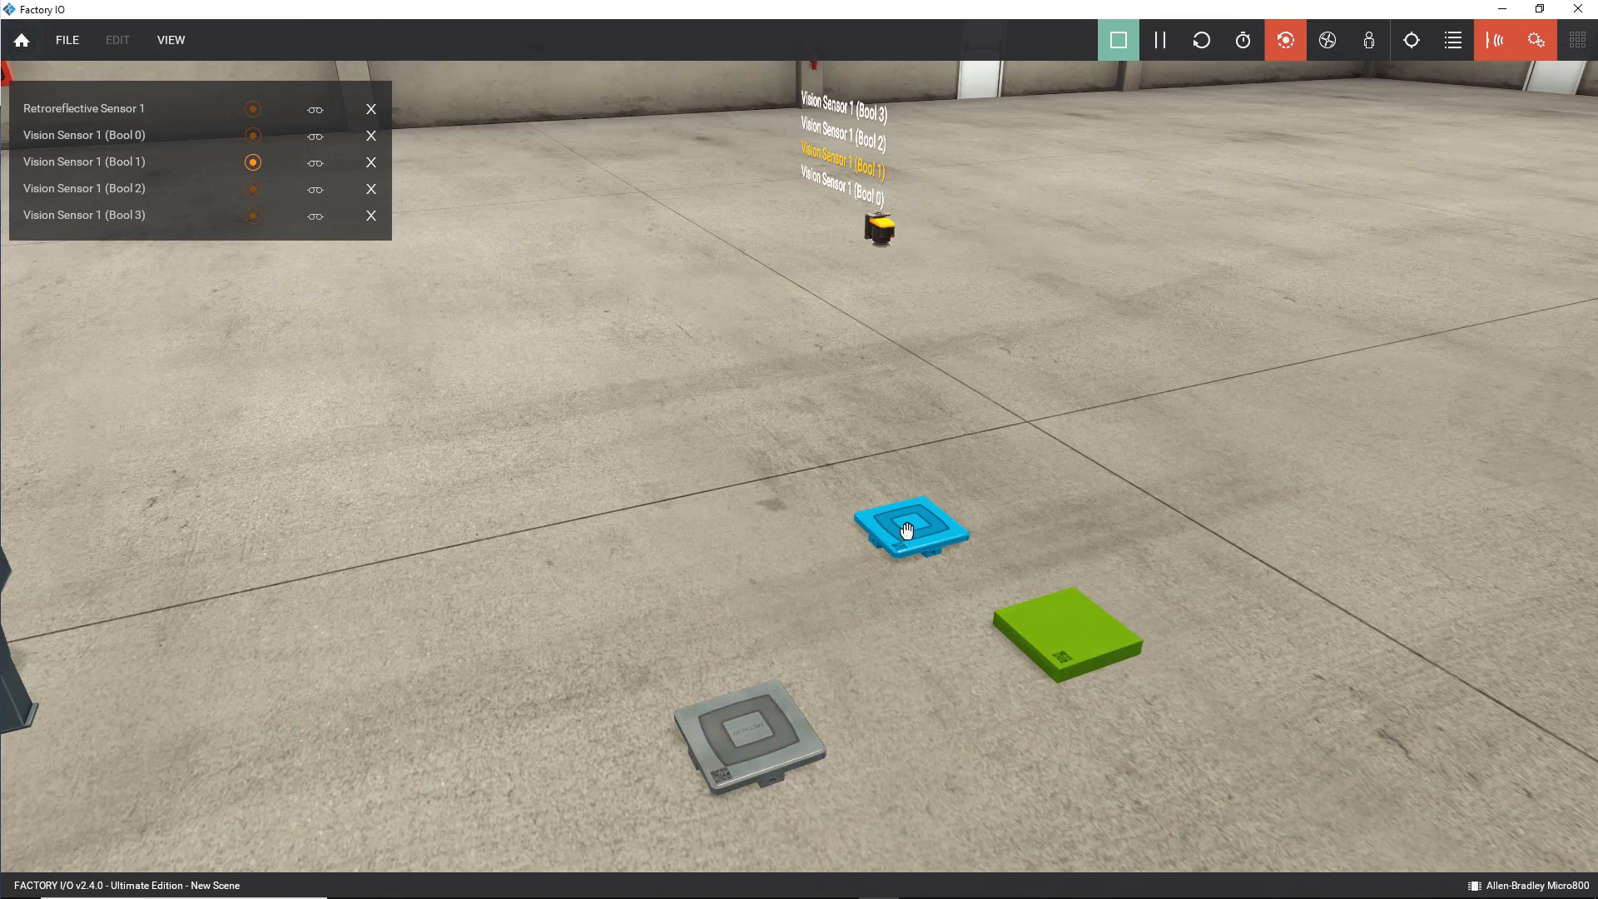
{"action": "left_click_drag", "start_coordinate": [908, 530], "coordinate": [796, 500]}
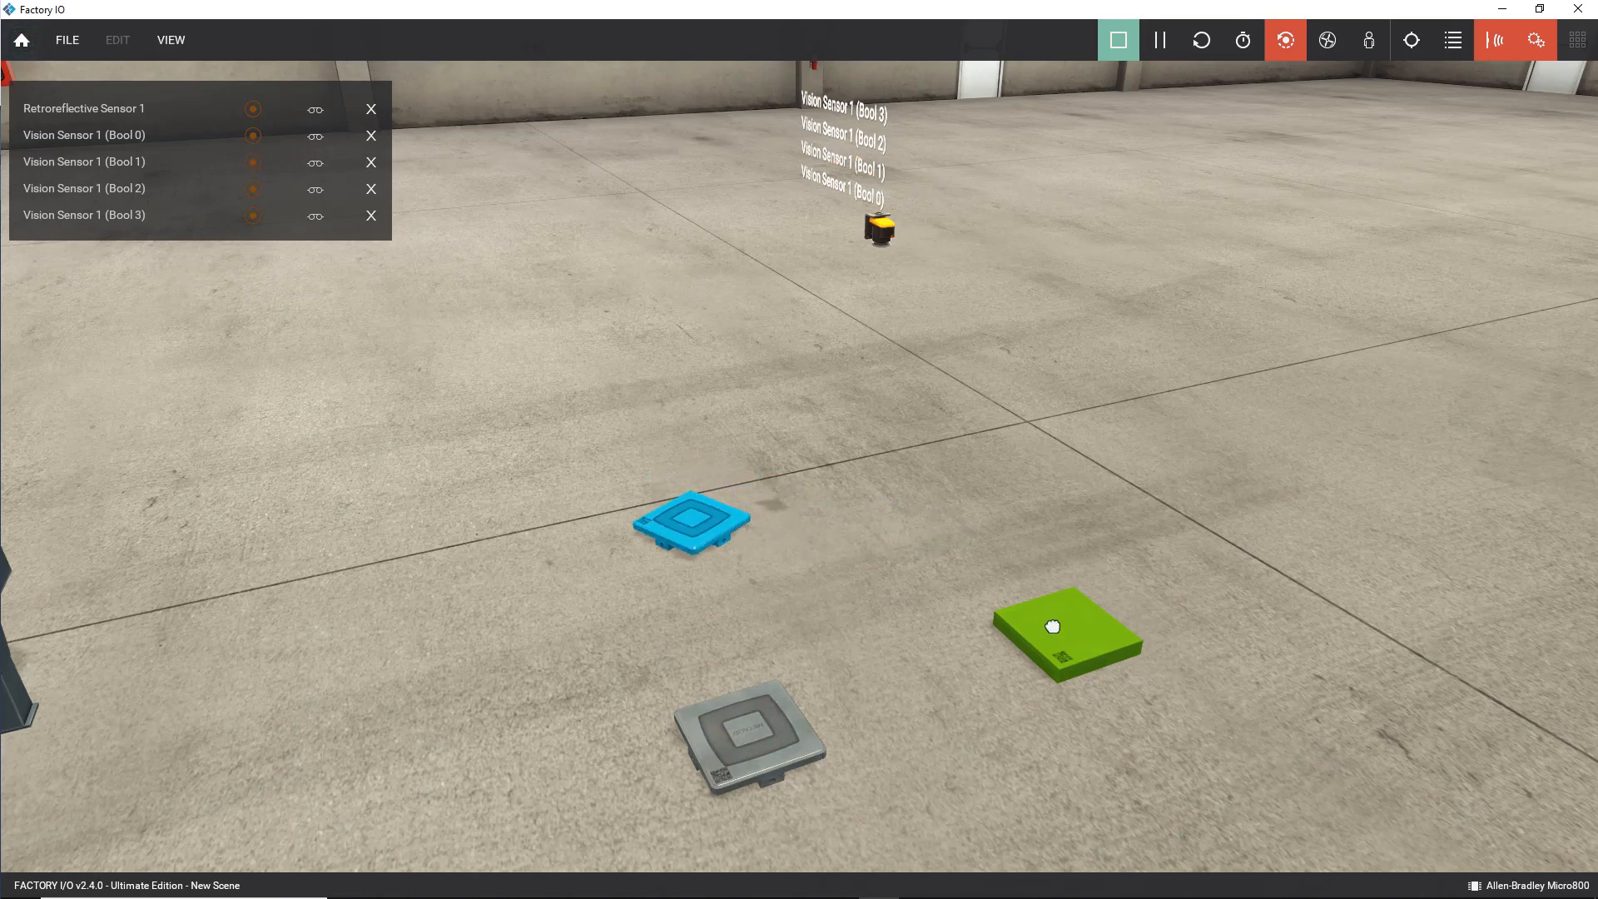
{"action": "left_click_drag", "start_coordinate": [1053, 626], "coordinate": [651, 556]}
{"action": "left_click_drag", "start_coordinate": [760, 754], "coordinate": [897, 260]}
{"action": "left_click_drag", "start_coordinate": [888, 592], "coordinate": [860, 615]}
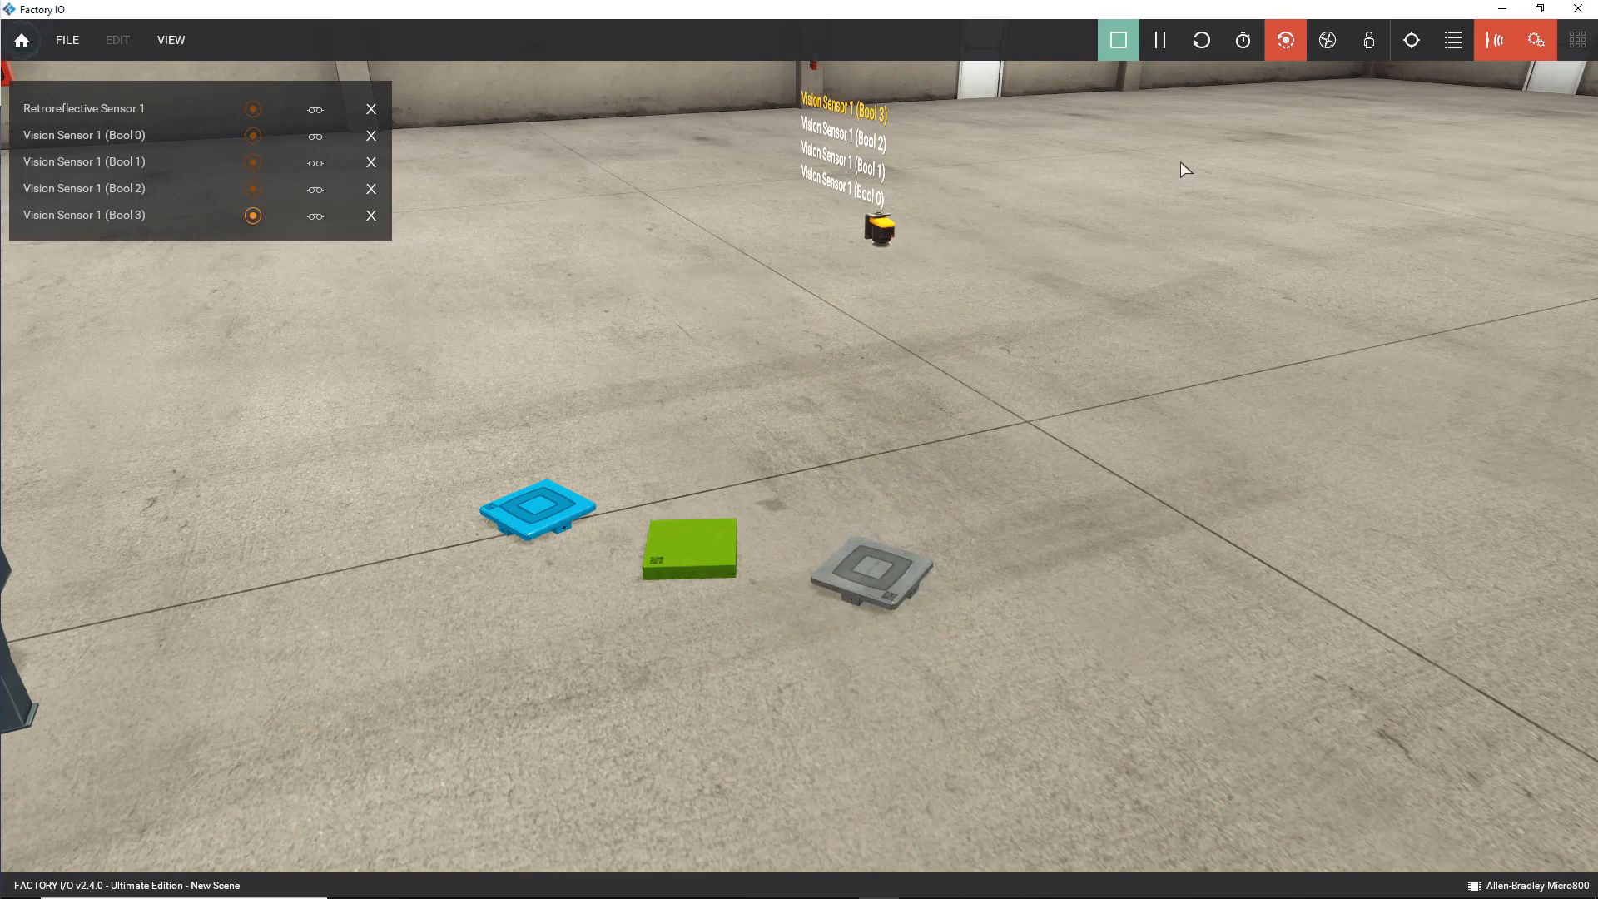
{"action": "left_click", "coordinate": [1118, 40]}
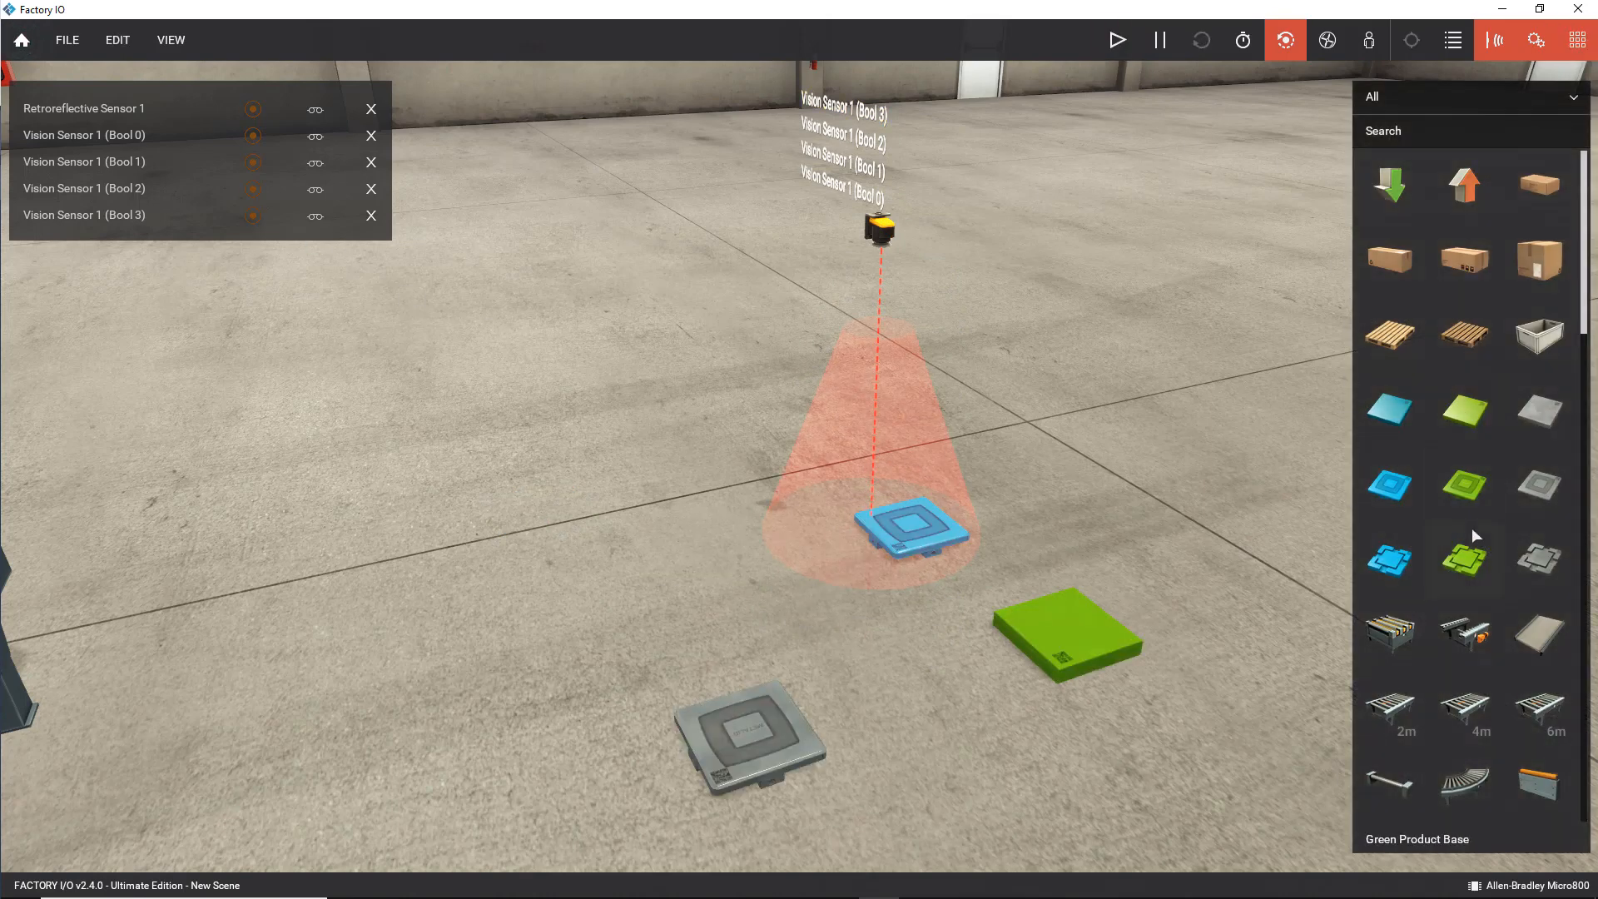
Add a green product base, green and blue raw materials, a blue product base and a metal product base to the floor near the sensor.
{"action": "left_click_drag", "start_coordinate": [1482, 571], "coordinate": [1159, 485]}
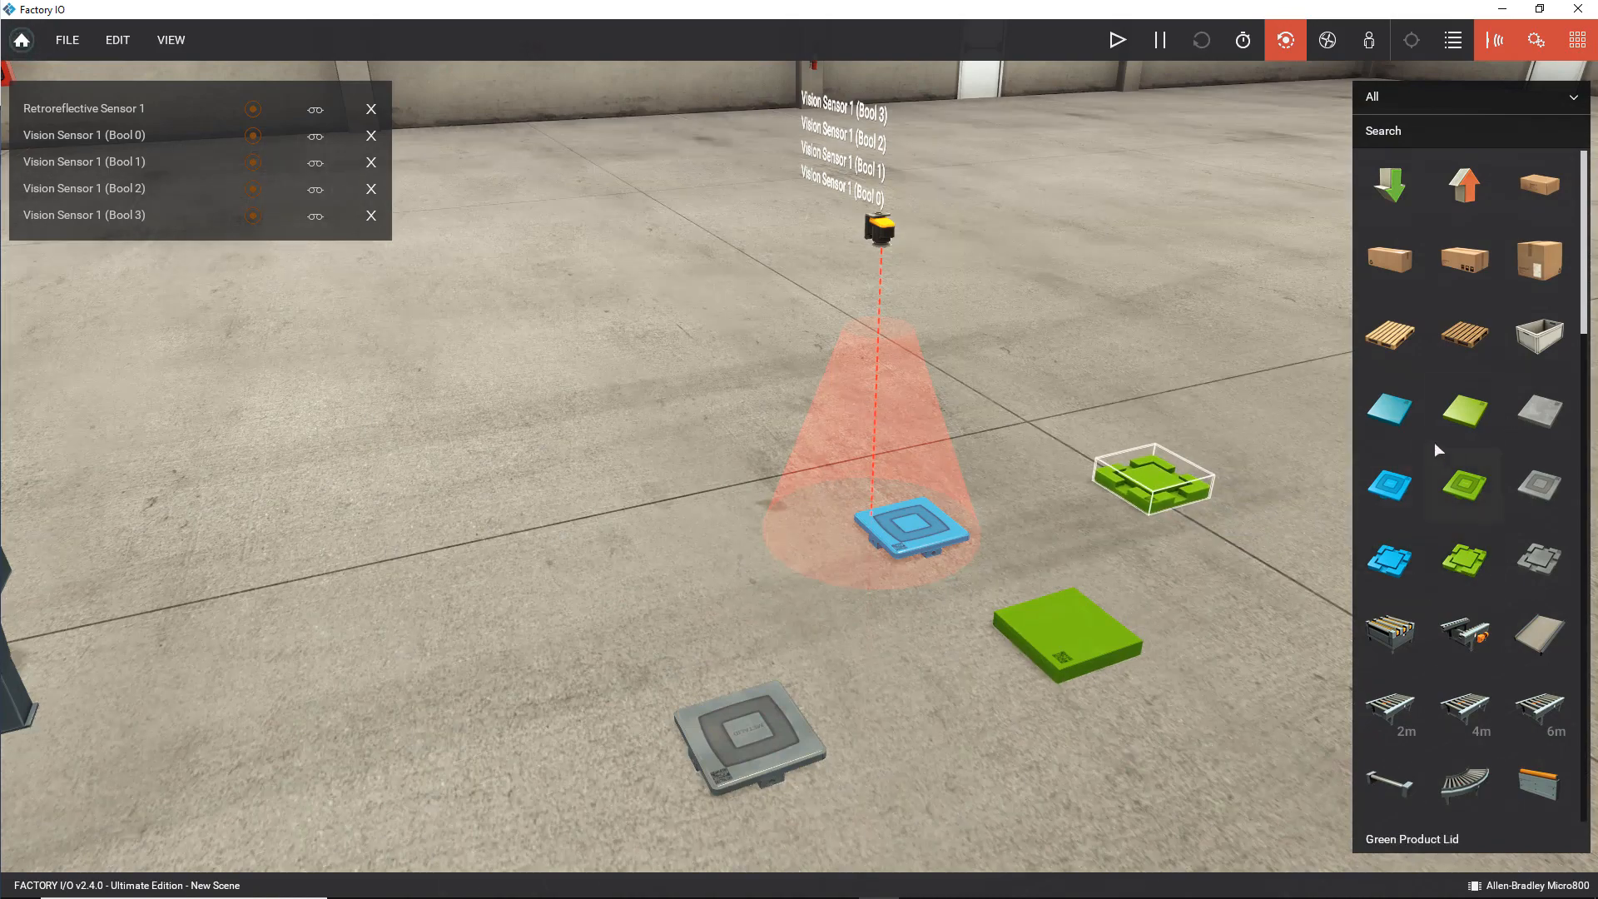
{"action": "left_click_drag", "start_coordinate": [1462, 416], "coordinate": [1120, 417]}
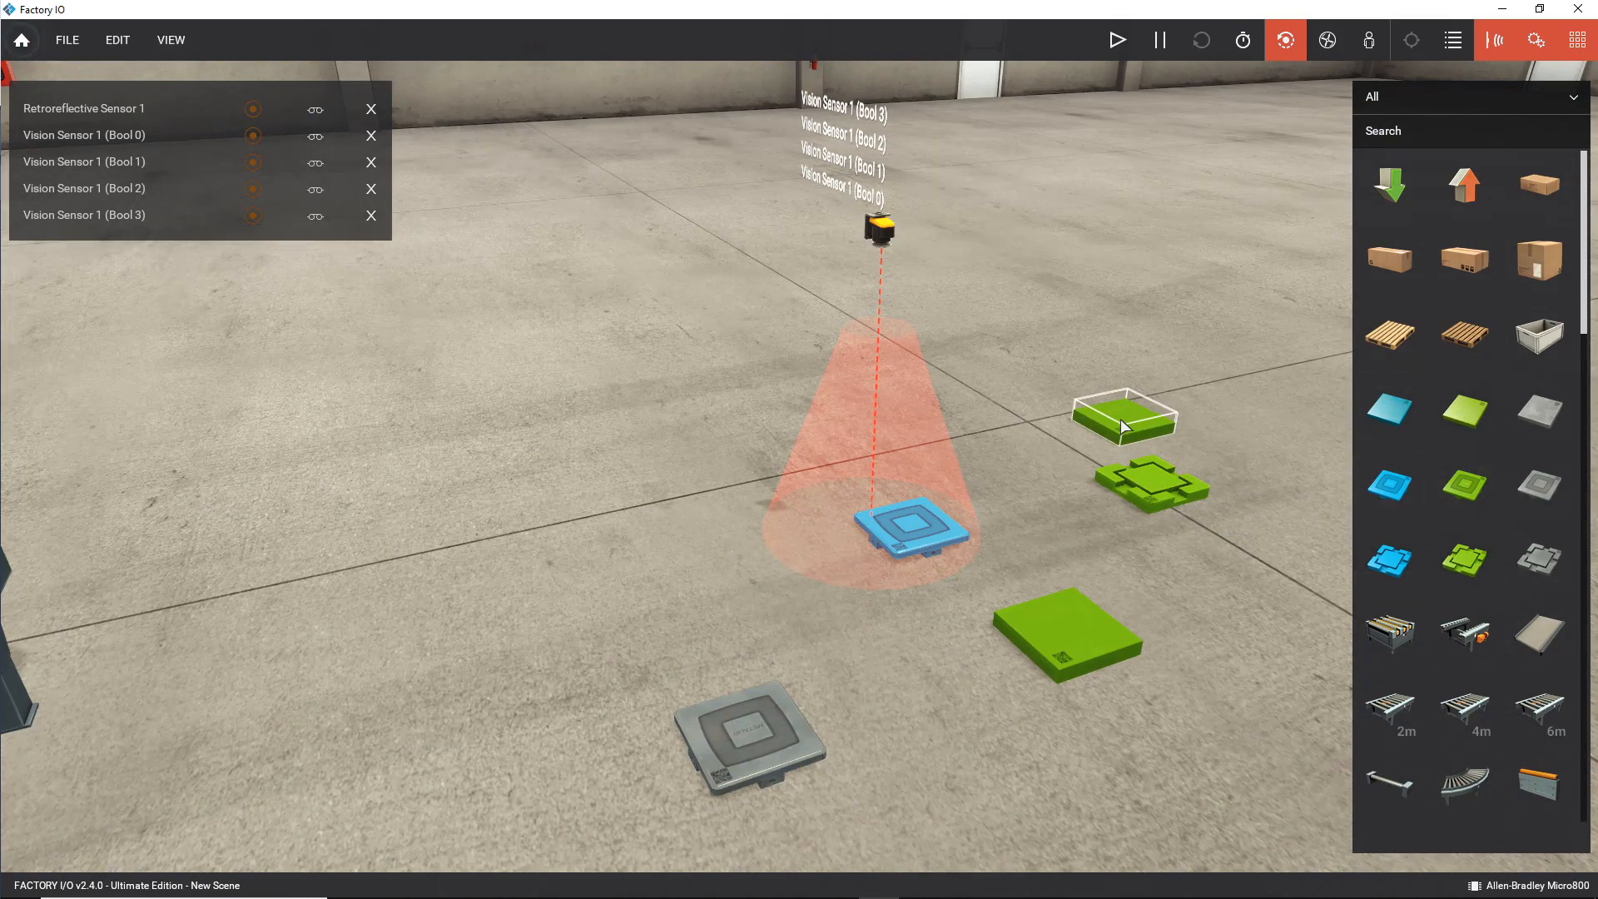
{"action": "left_click_drag", "start_coordinate": [1405, 427], "coordinate": [1004, 371]}
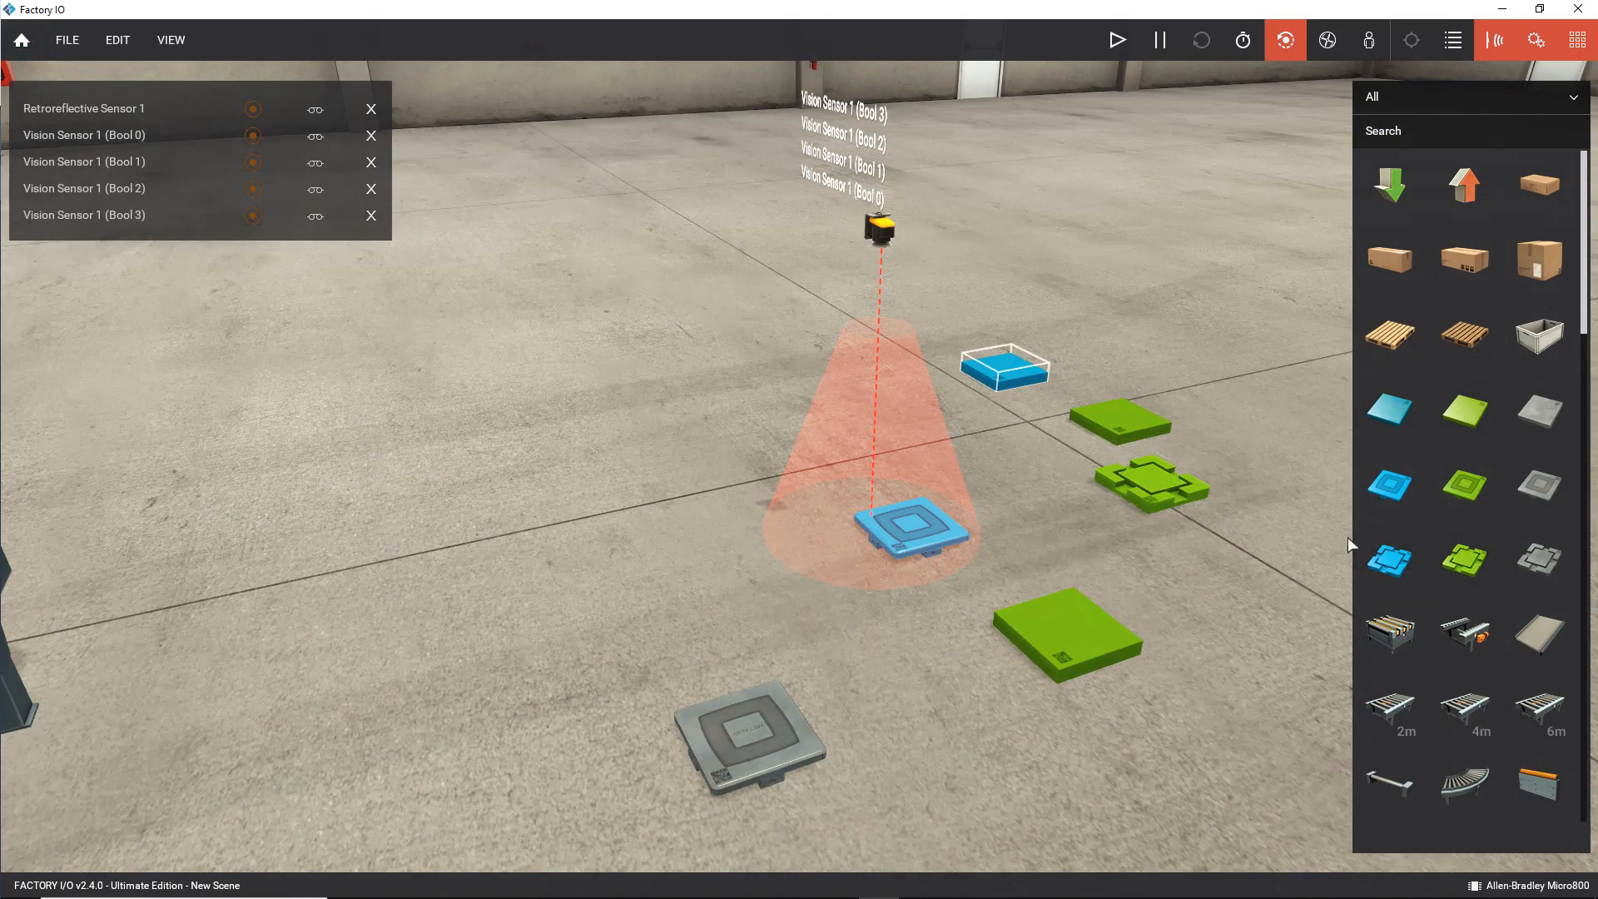
{"action": "left_click_drag", "start_coordinate": [1390, 559], "coordinate": [1269, 587]}
{"action": "left_click_drag", "start_coordinate": [1532, 536], "coordinate": [1275, 498]}
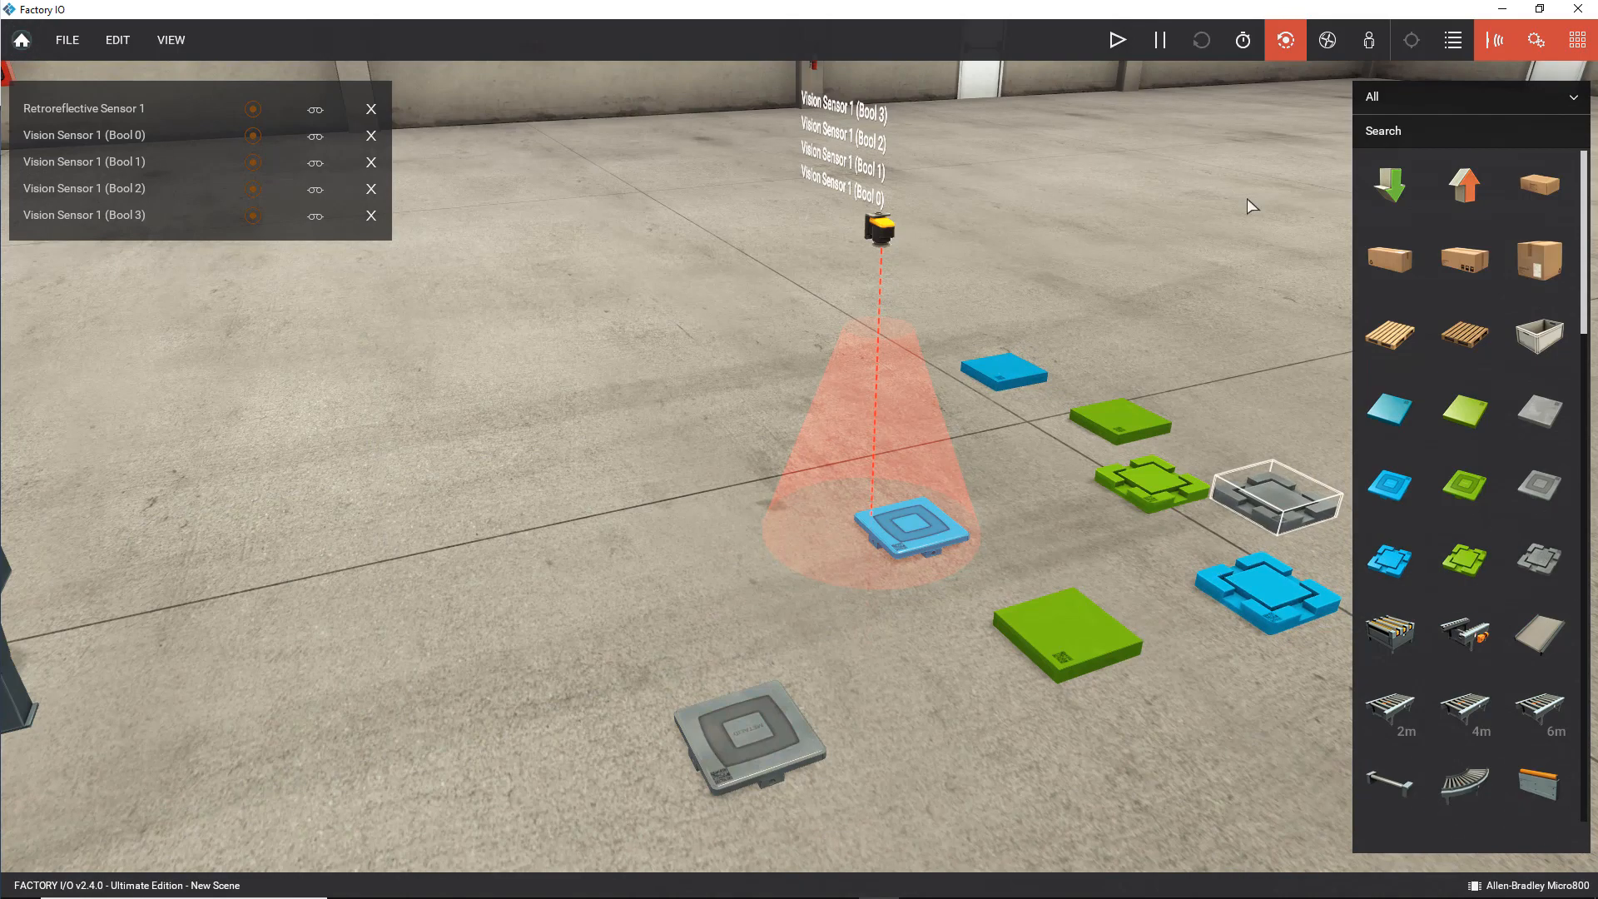
Run the simulation, pass the blue raw material and the blue lid beneath the vision sensor, and move the metal lid towards it.
{"action": "left_click", "coordinate": [1115, 42]}
{"action": "left_click_drag", "start_coordinate": [971, 402], "coordinate": [874, 827]}
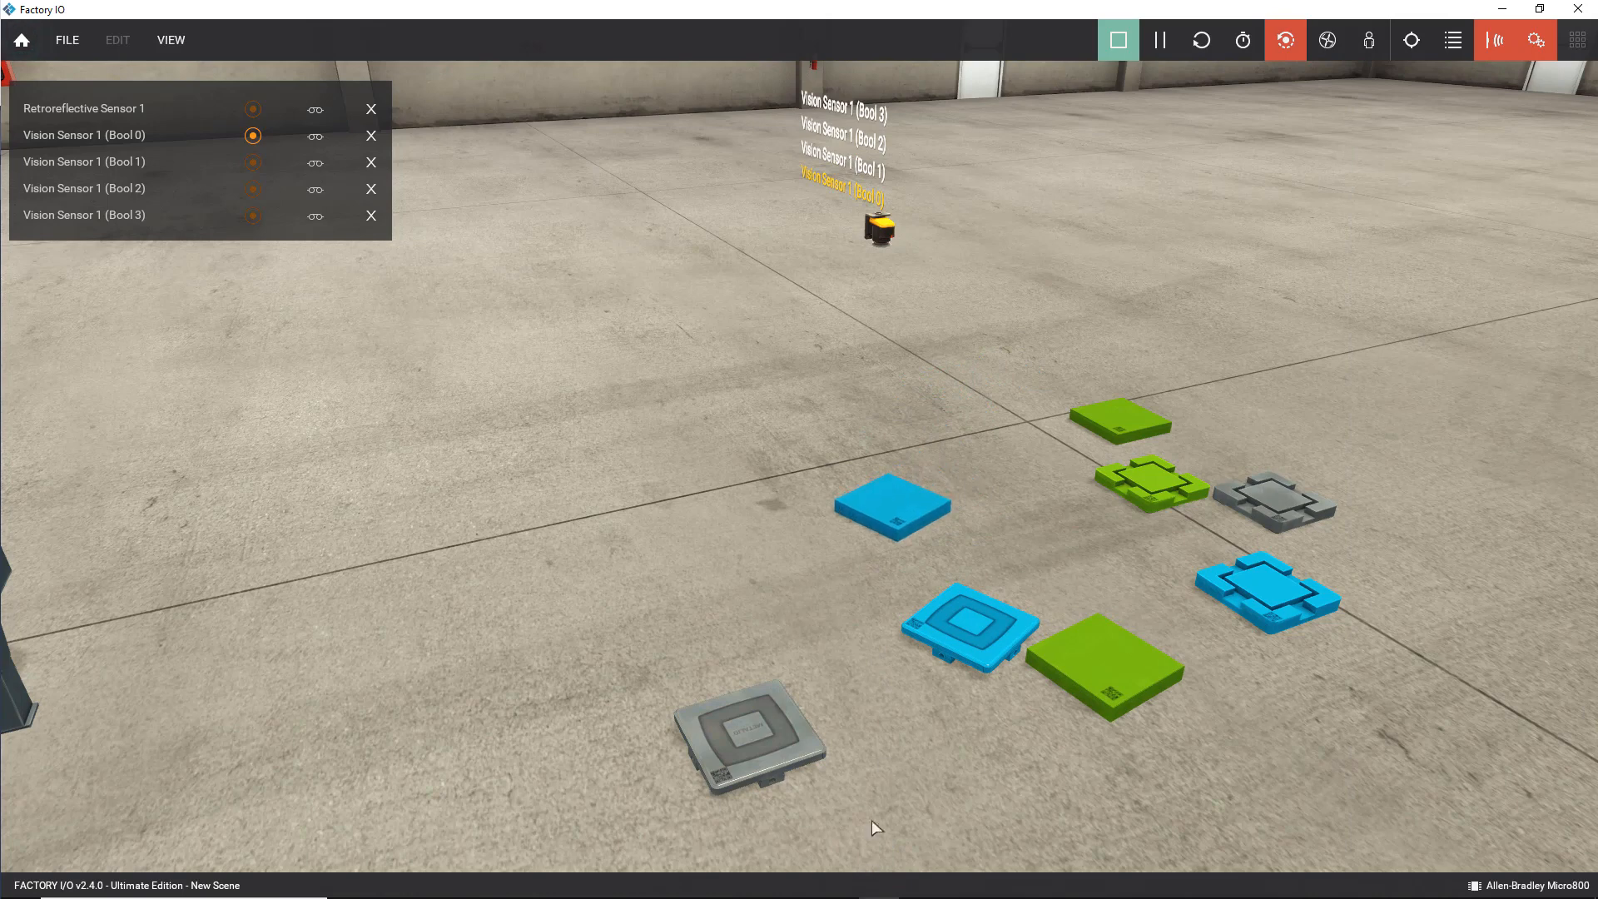
{"action": "left_click_drag", "start_coordinate": [935, 506], "coordinate": [570, 532]}
{"action": "left_click_drag", "start_coordinate": [998, 666], "coordinate": [842, 552]}
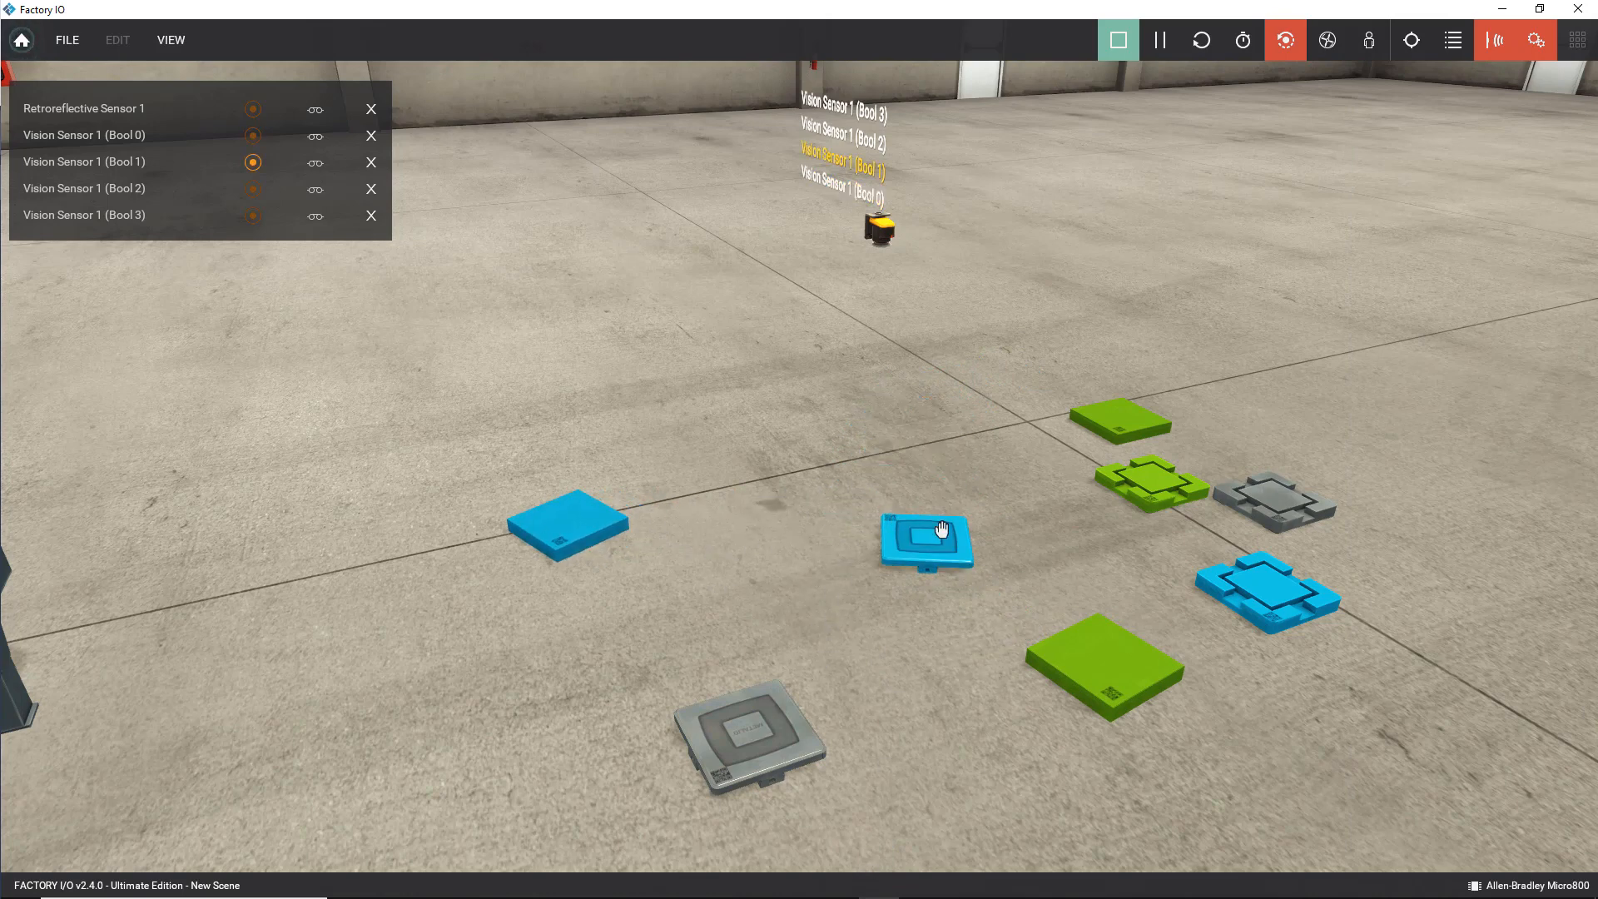
{"action": "left_click_drag", "start_coordinate": [942, 529], "coordinate": [478, 551]}
{"action": "left_click_drag", "start_coordinate": [787, 749], "coordinate": [648, 780]}
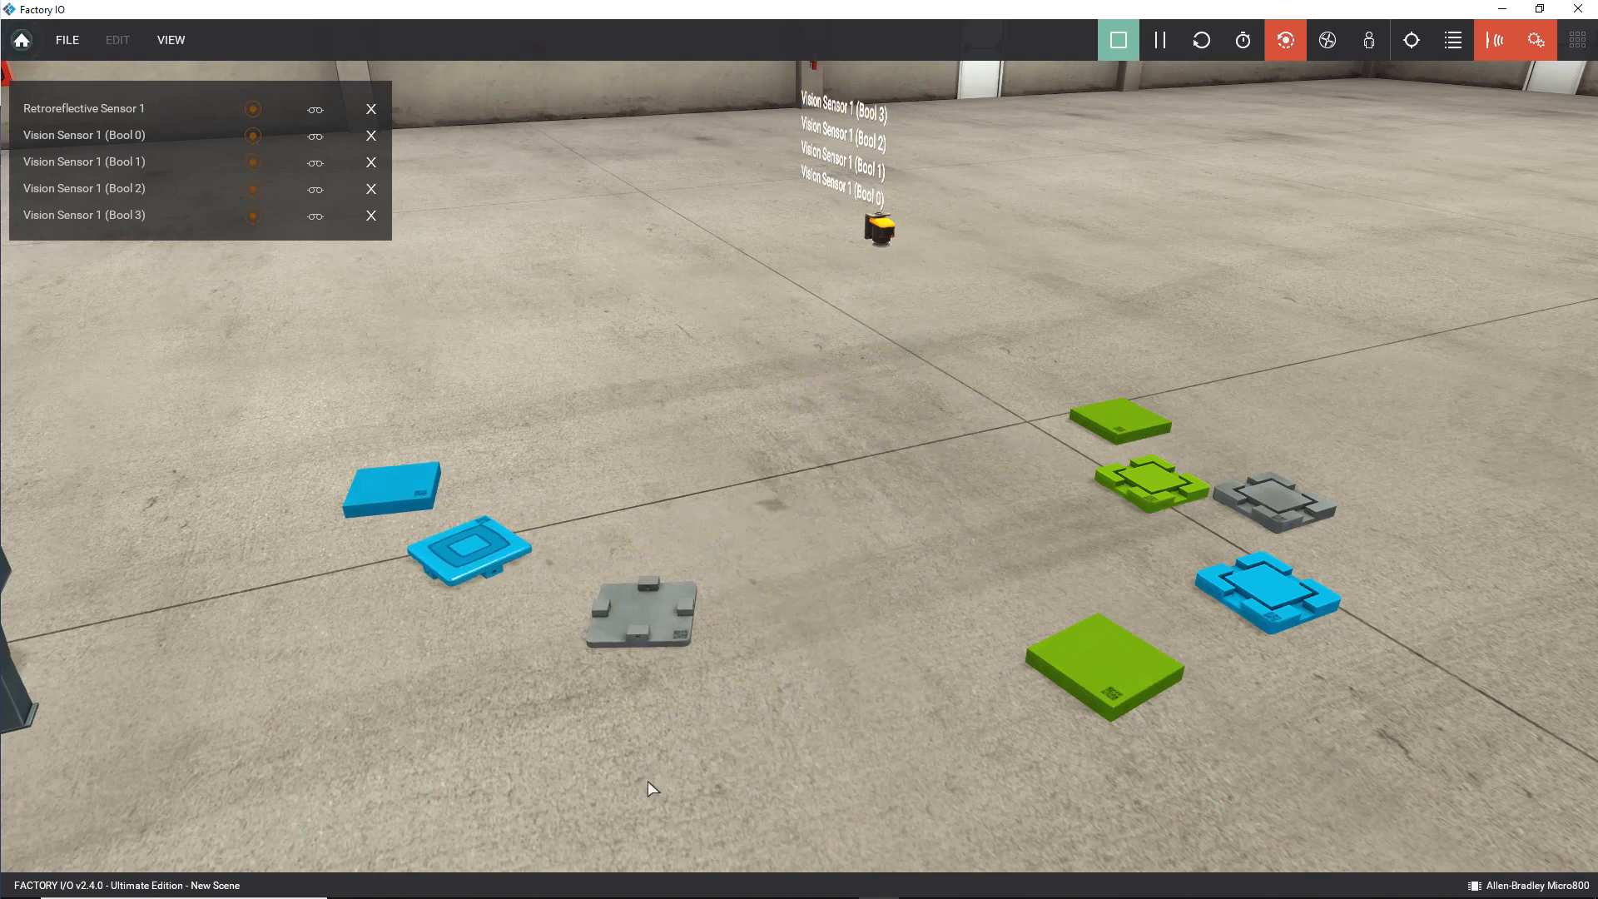
Test the digital outputs with the blue base, metal lid, metal base and green base beneath the vision sensor, and stop the simulation.
{"action": "left_click_drag", "start_coordinate": [1233, 574], "coordinate": [899, 449]}
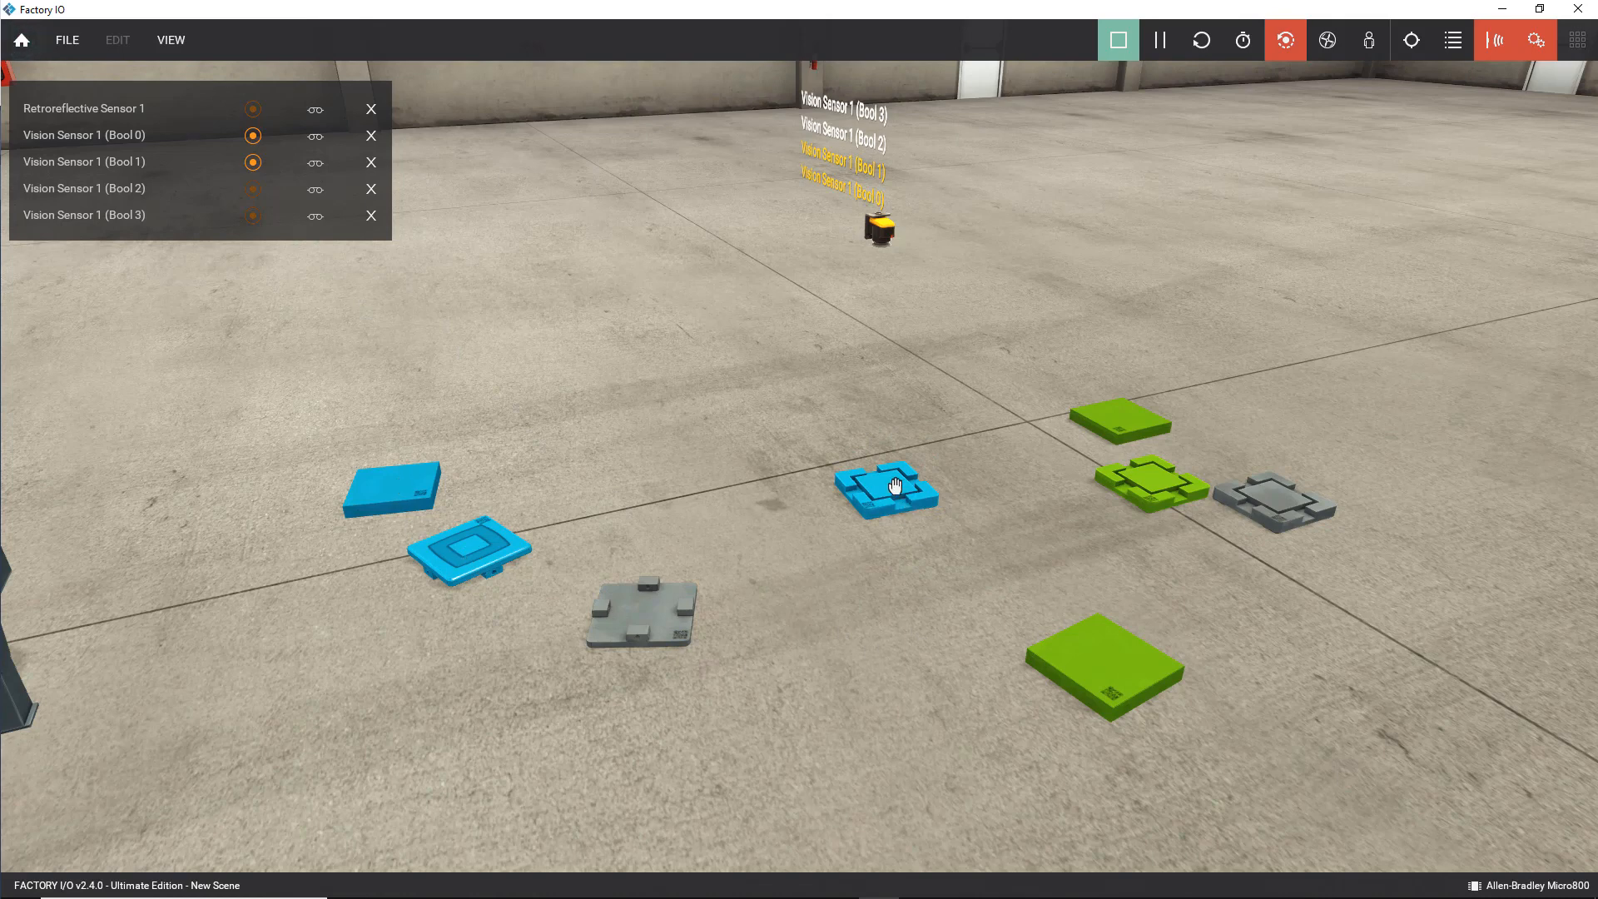
{"action": "left_click_drag", "start_coordinate": [895, 485], "coordinate": [554, 502]}
{"action": "left_click_drag", "start_coordinate": [640, 606], "coordinate": [863, 400]}
{"action": "left_click_drag", "start_coordinate": [934, 541], "coordinate": [905, 624]}
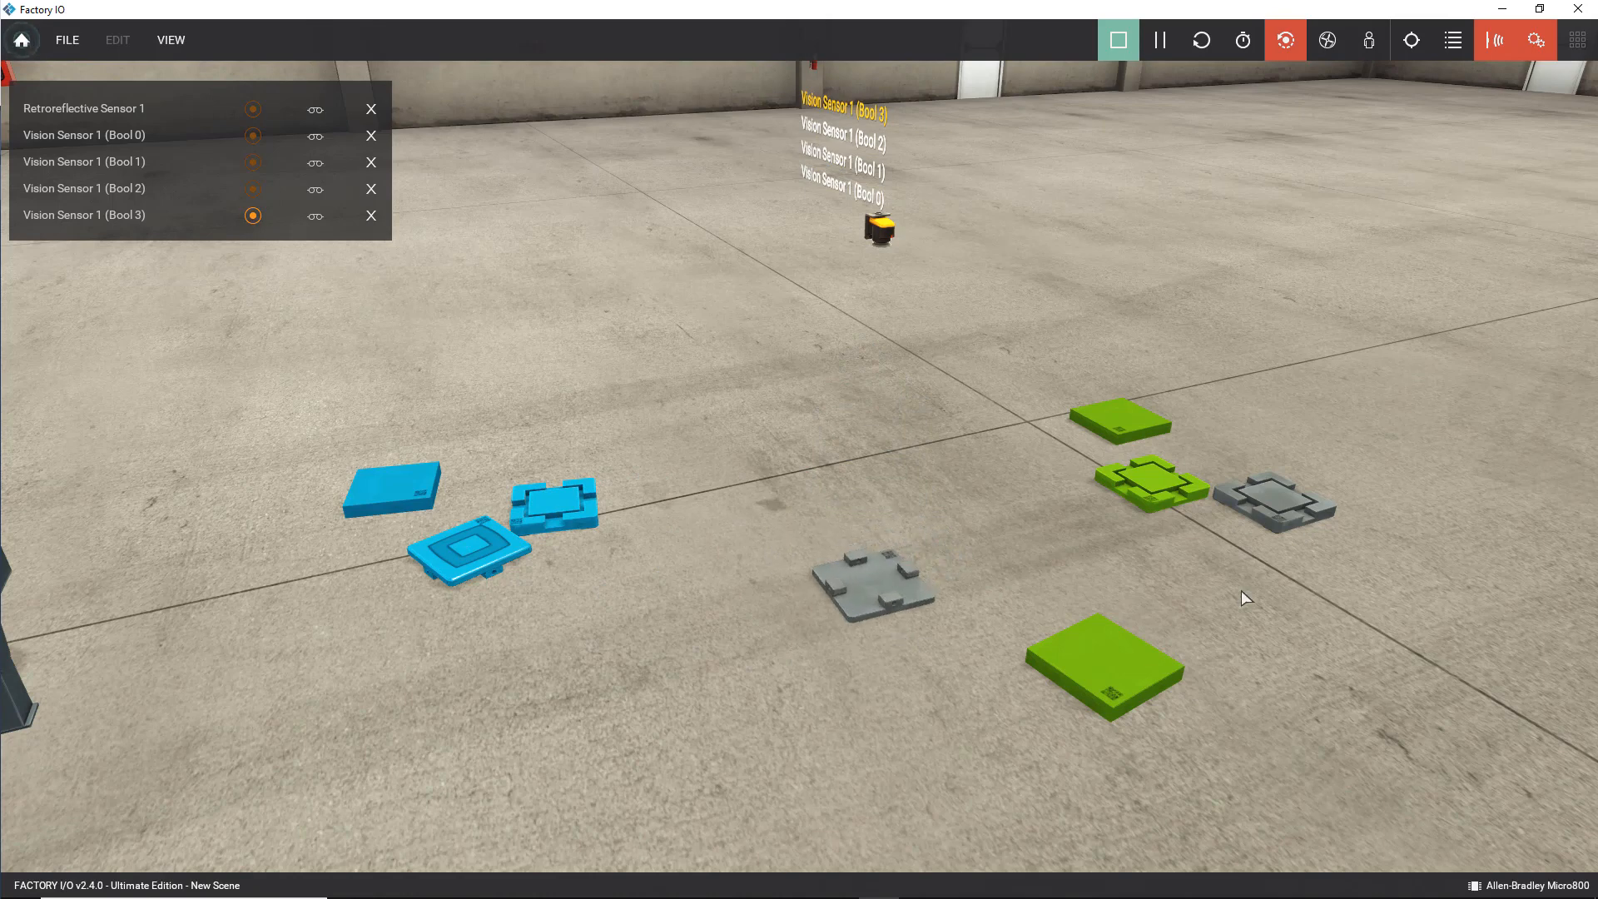
{"action": "left_click_drag", "start_coordinate": [1280, 510], "coordinate": [874, 462]}
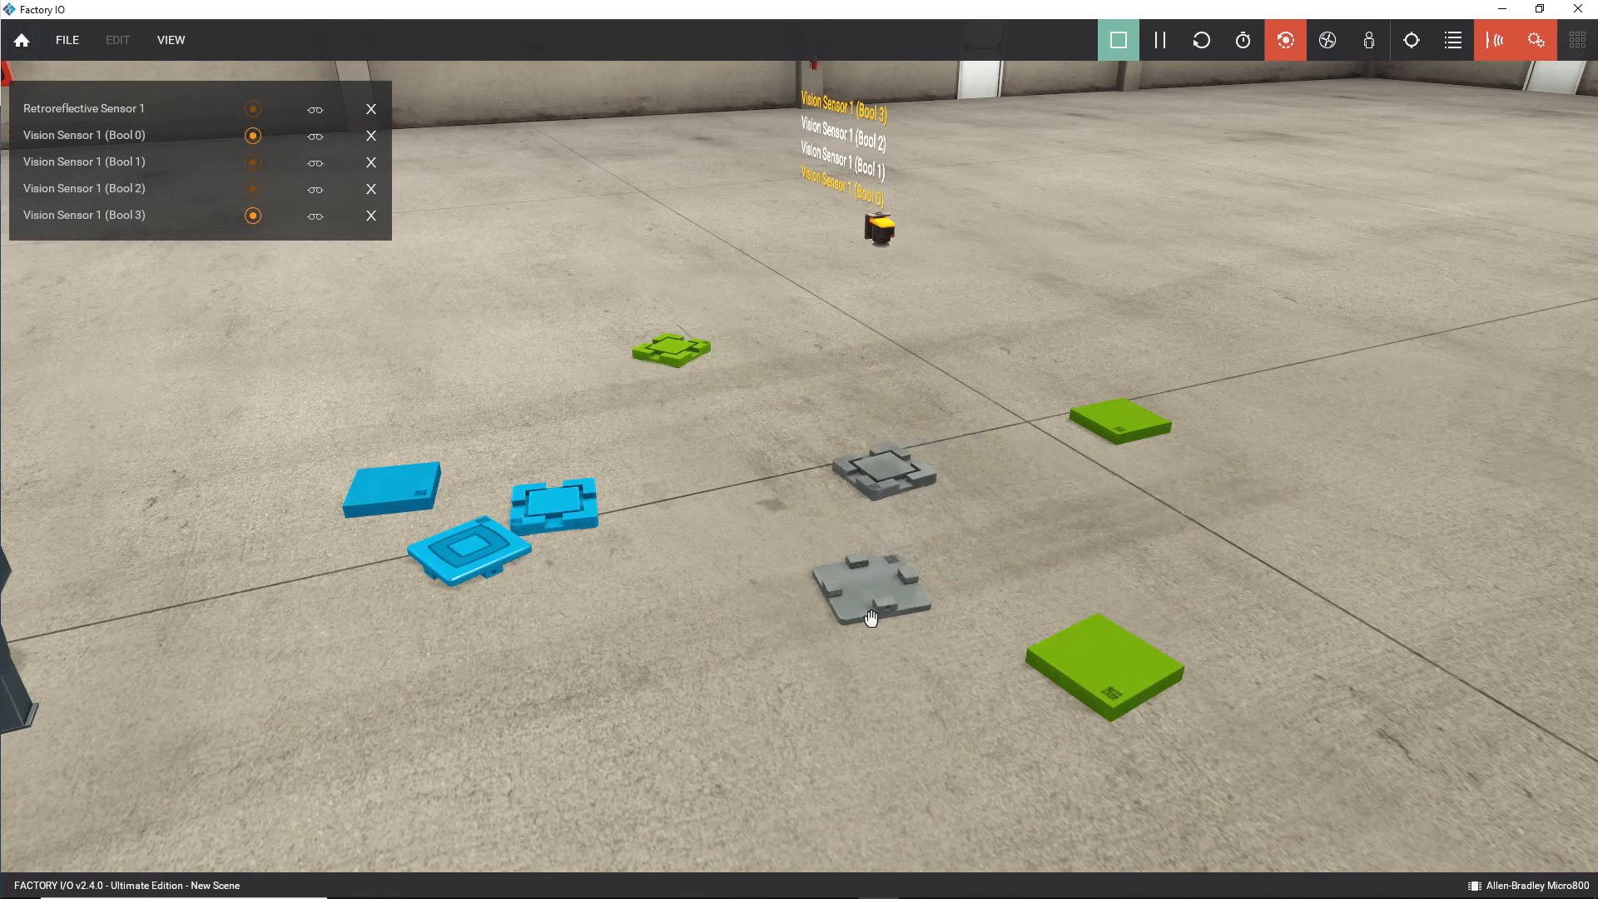
{"action": "left_click_drag", "start_coordinate": [864, 590], "coordinate": [816, 629]}
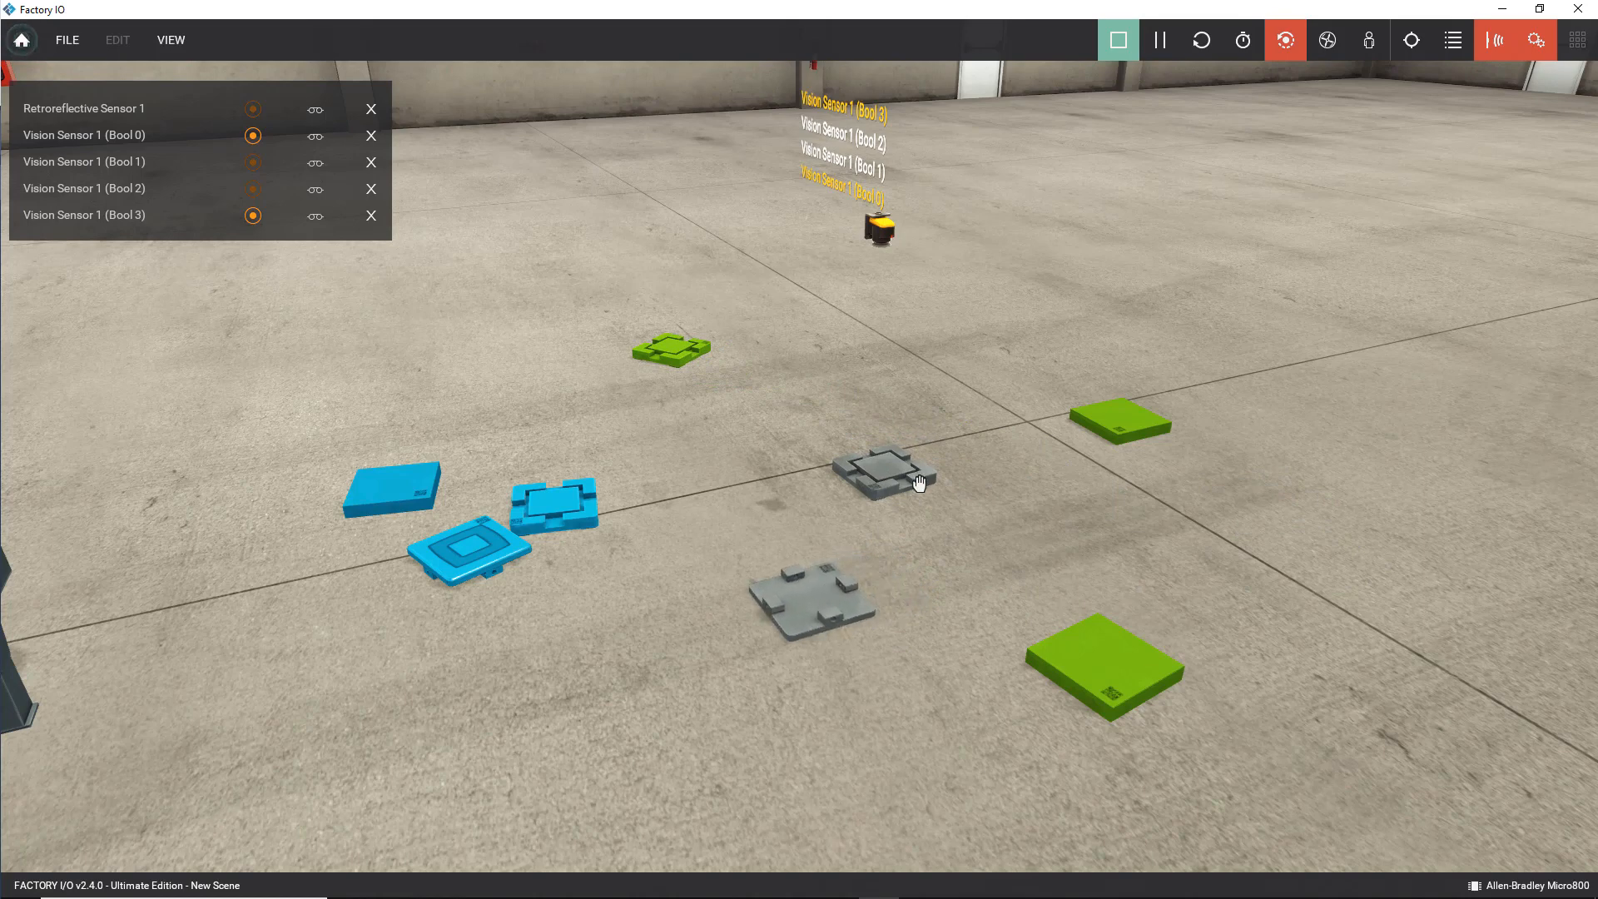
{"action": "left_click_drag", "start_coordinate": [890, 474], "coordinate": [710, 609]}
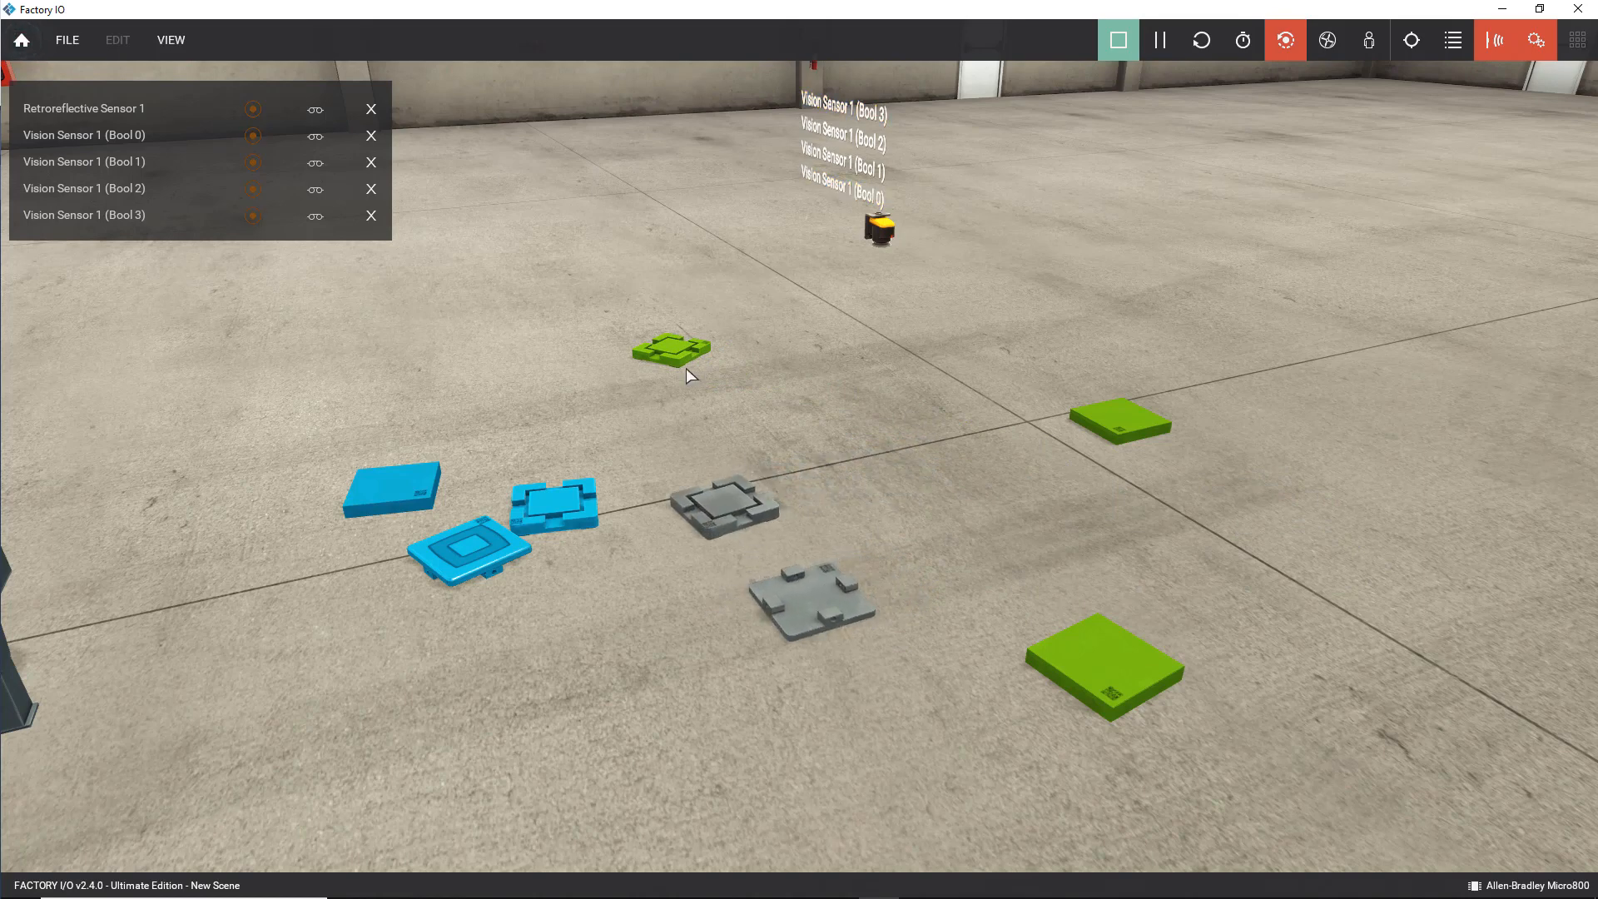
{"action": "left_click_drag", "start_coordinate": [763, 413], "coordinate": [858, 892]}
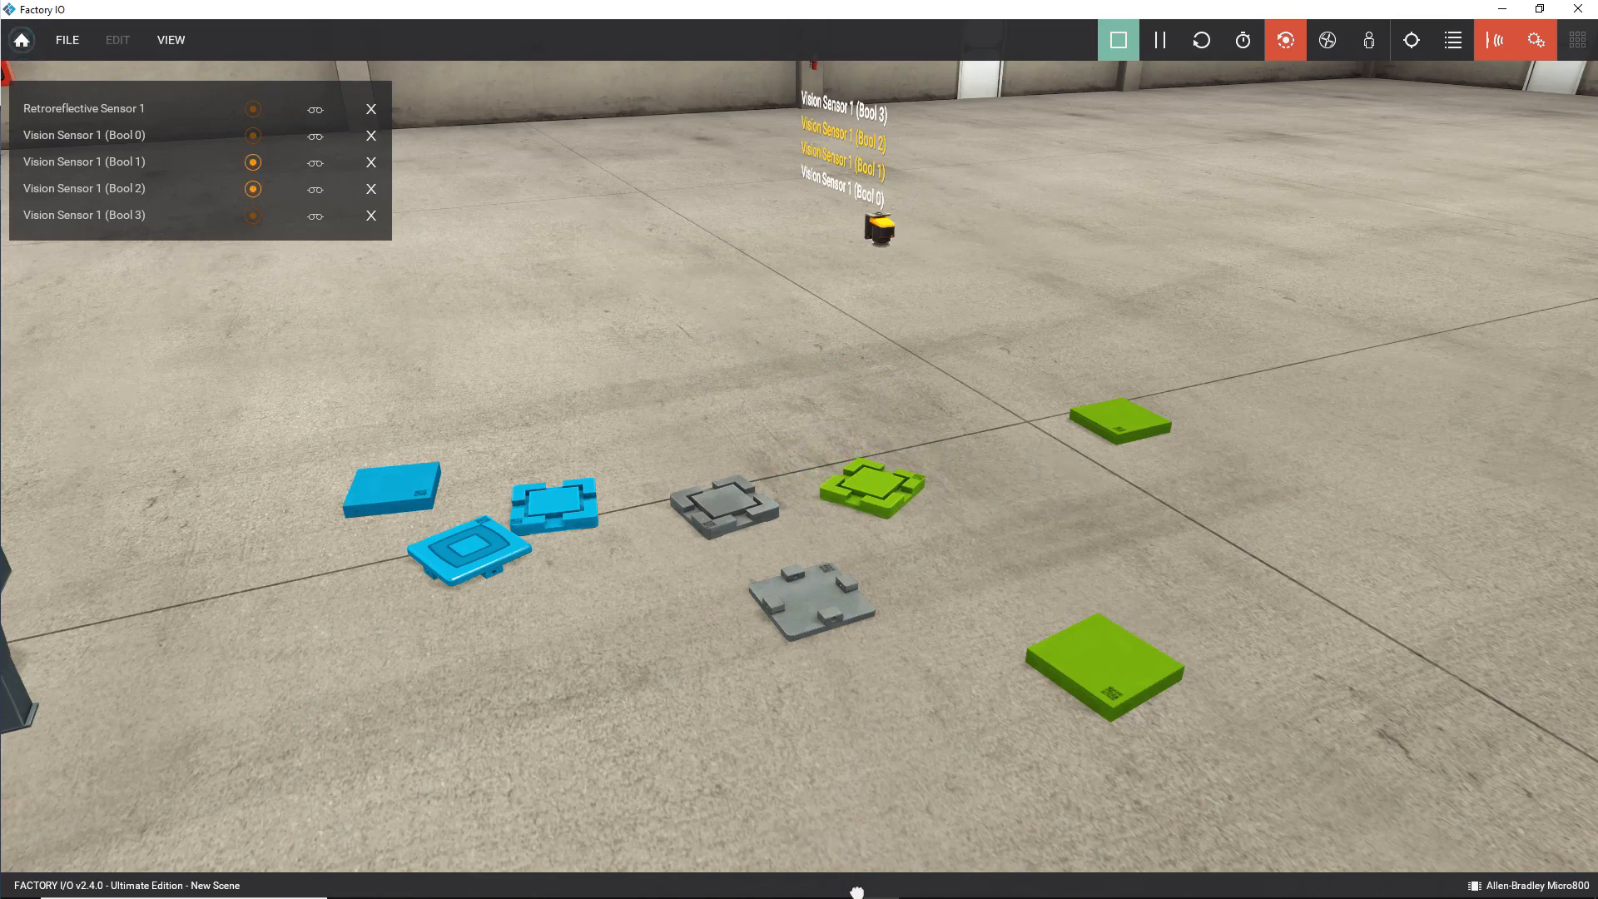
{"action": "left_click", "coordinate": [1126, 38]}
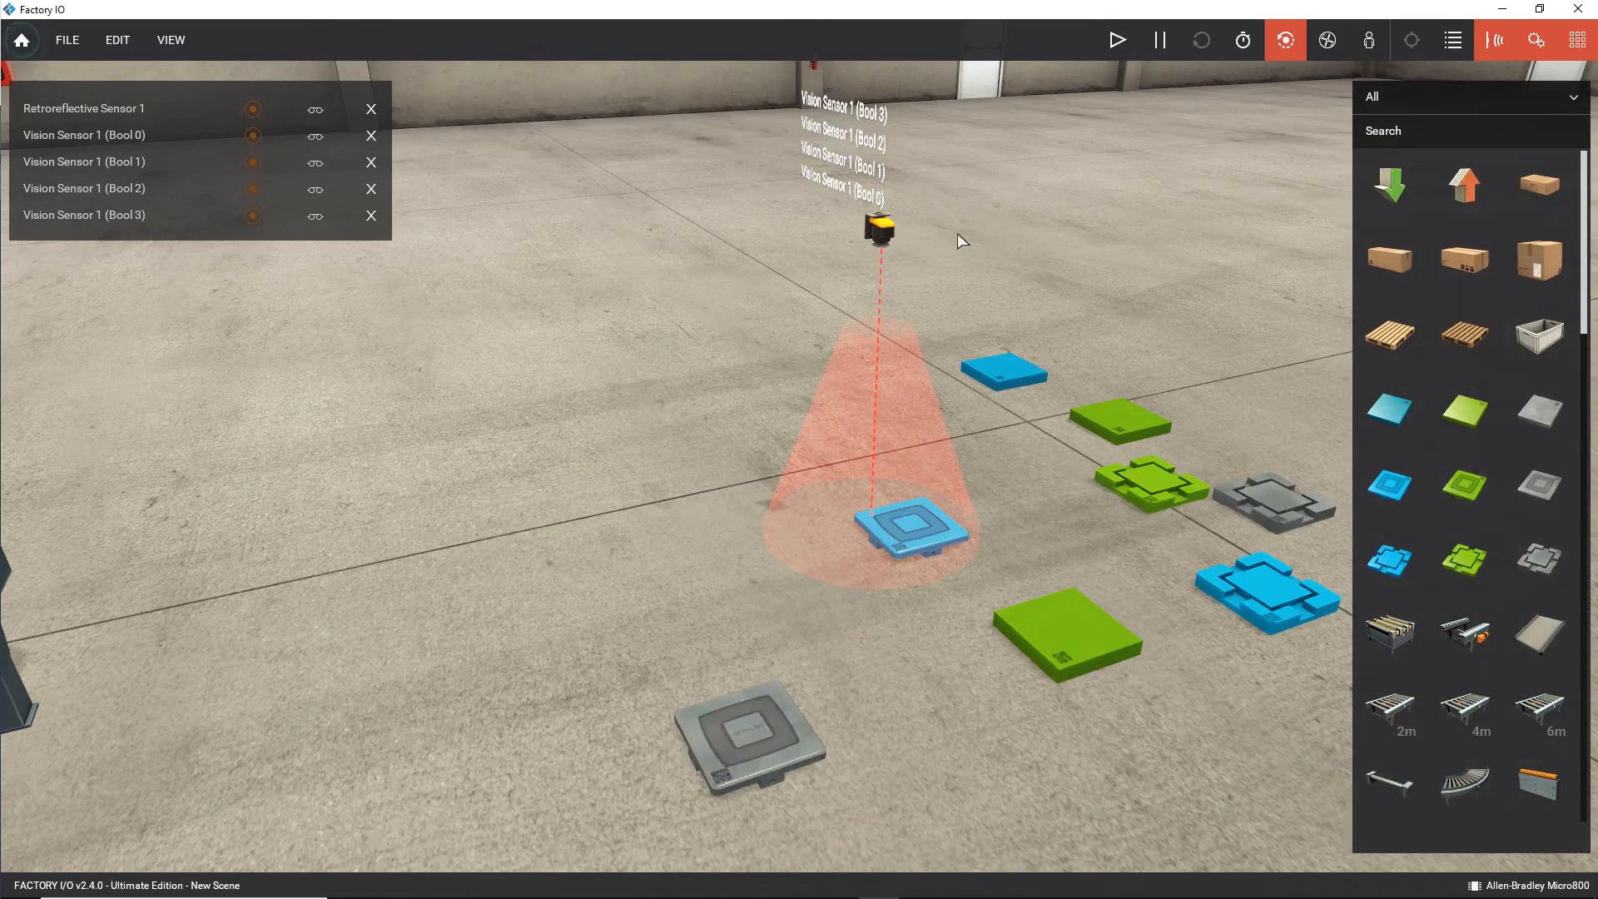
Configure the vision sensor as All Numerical and pin its Value tag to the monitored tag list.
{"action": "right_click", "coordinate": [876, 231]}
{"action": "mouse_move", "coordinate": [1038, 491]}
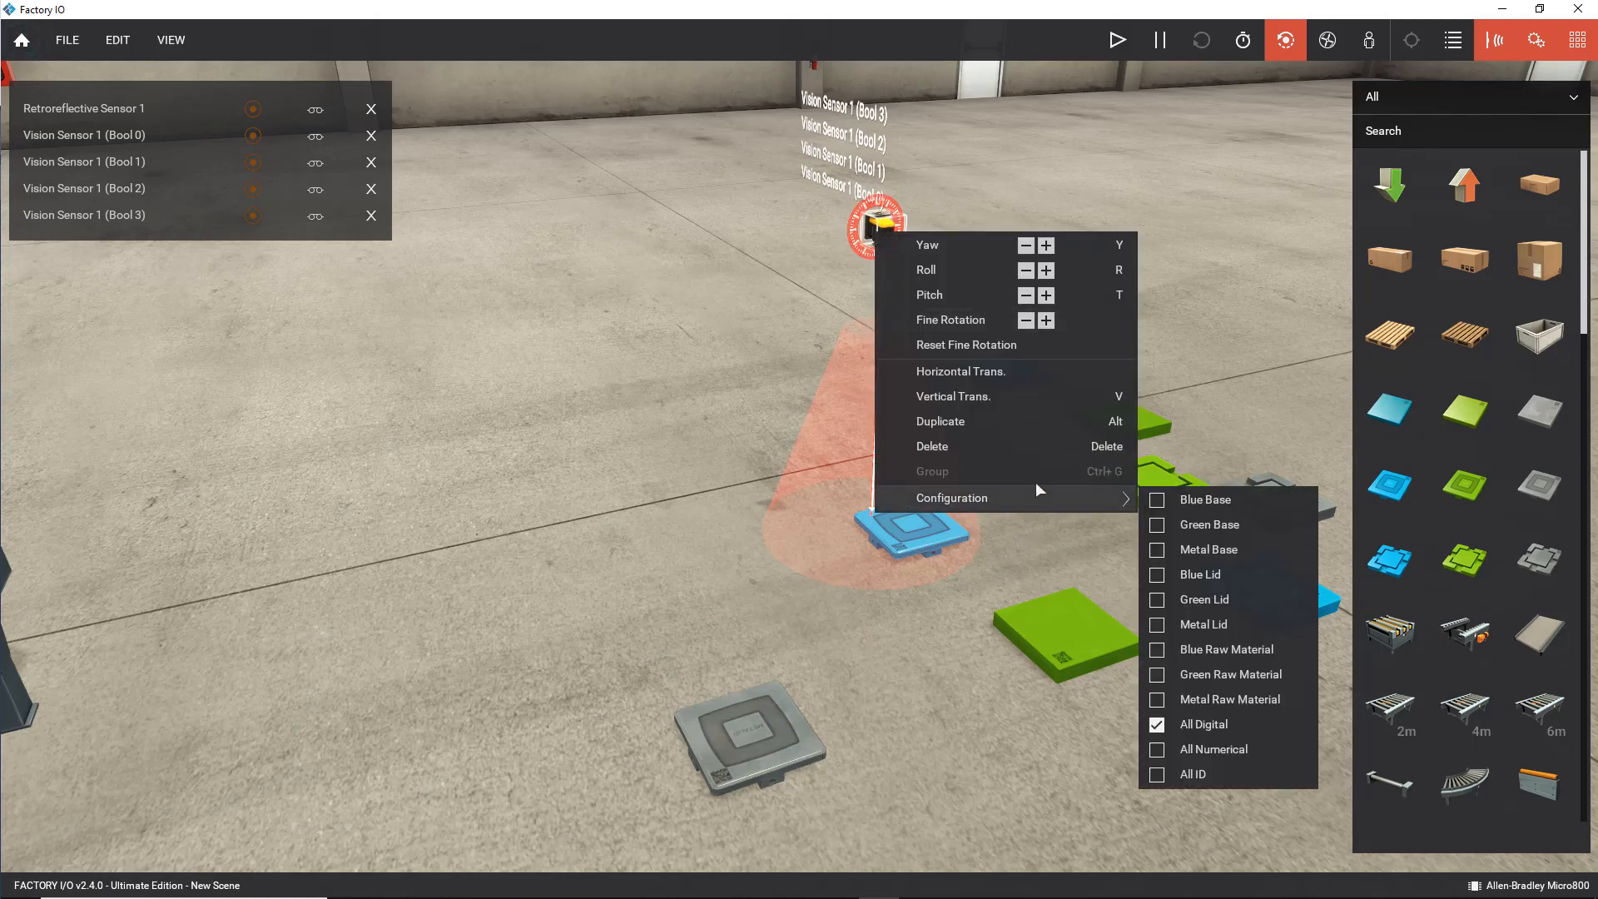
{"action": "left_click", "coordinate": [1235, 750]}
{"action": "left_click", "coordinate": [864, 587]}
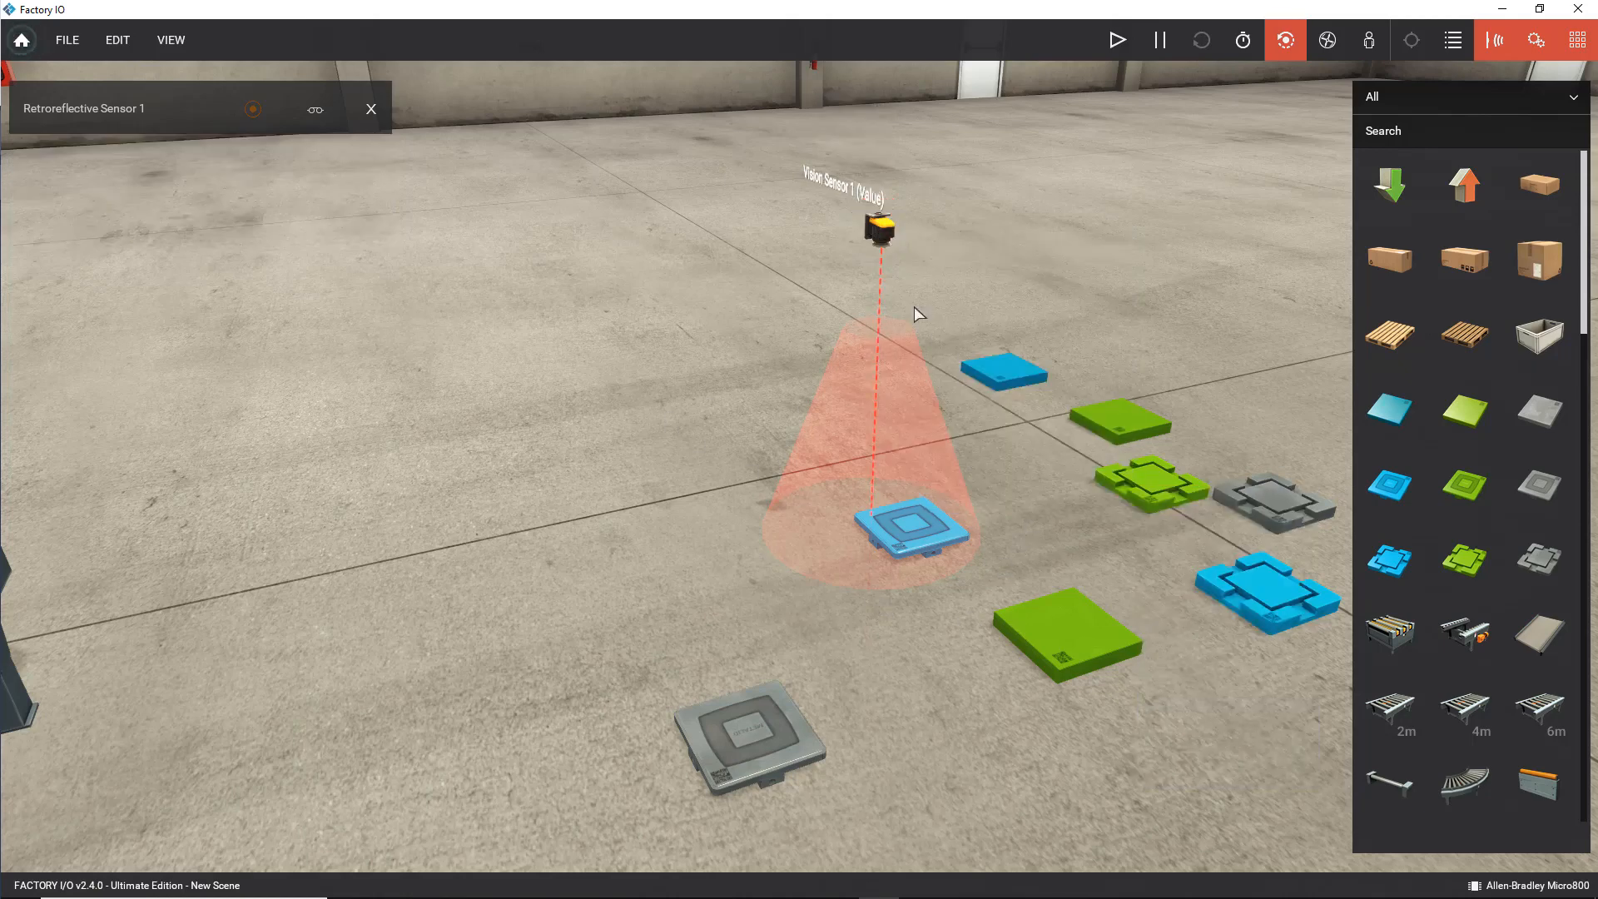
{"action": "left_click", "coordinate": [845, 194]}
Run the simulation and test the numerical value by moving the blue lid, blue raw material, blue base and metal lid around beneath the sensor.
{"action": "left_click", "coordinate": [1115, 39]}
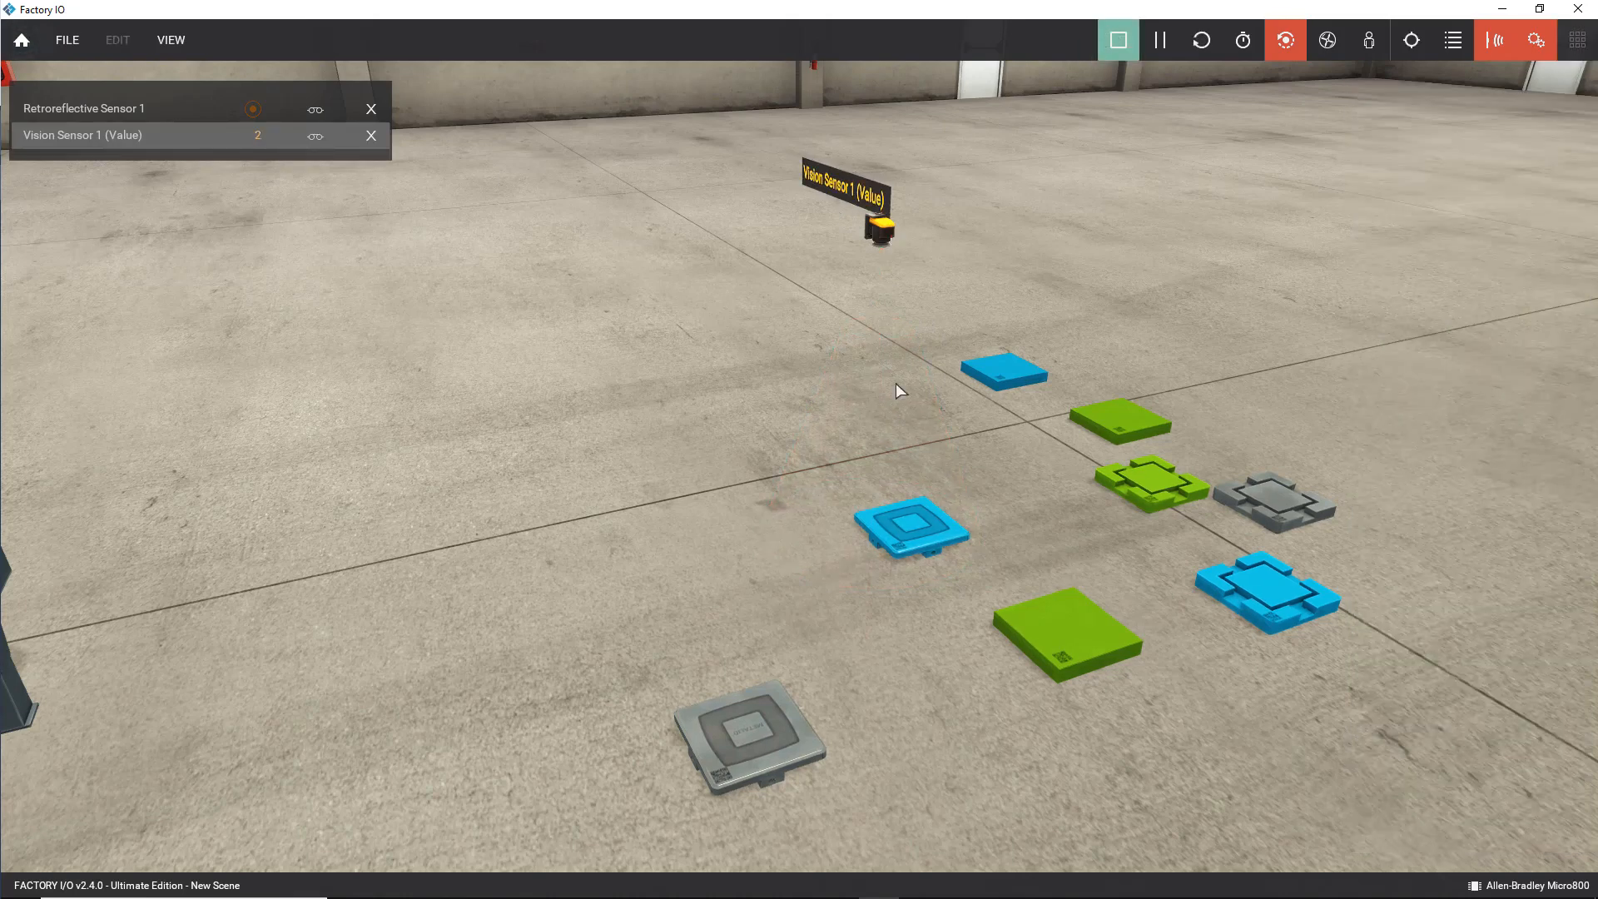
{"action": "left_click_drag", "start_coordinate": [919, 518], "coordinate": [639, 497]}
{"action": "left_click_drag", "start_coordinate": [1017, 367], "coordinate": [915, 472]}
{"action": "left_click_drag", "start_coordinate": [916, 391], "coordinate": [666, 467]}
{"action": "left_click_drag", "start_coordinate": [1215, 583], "coordinate": [704, 441]}
{"action": "left_click_drag", "start_coordinate": [772, 735], "coordinate": [849, 573]}
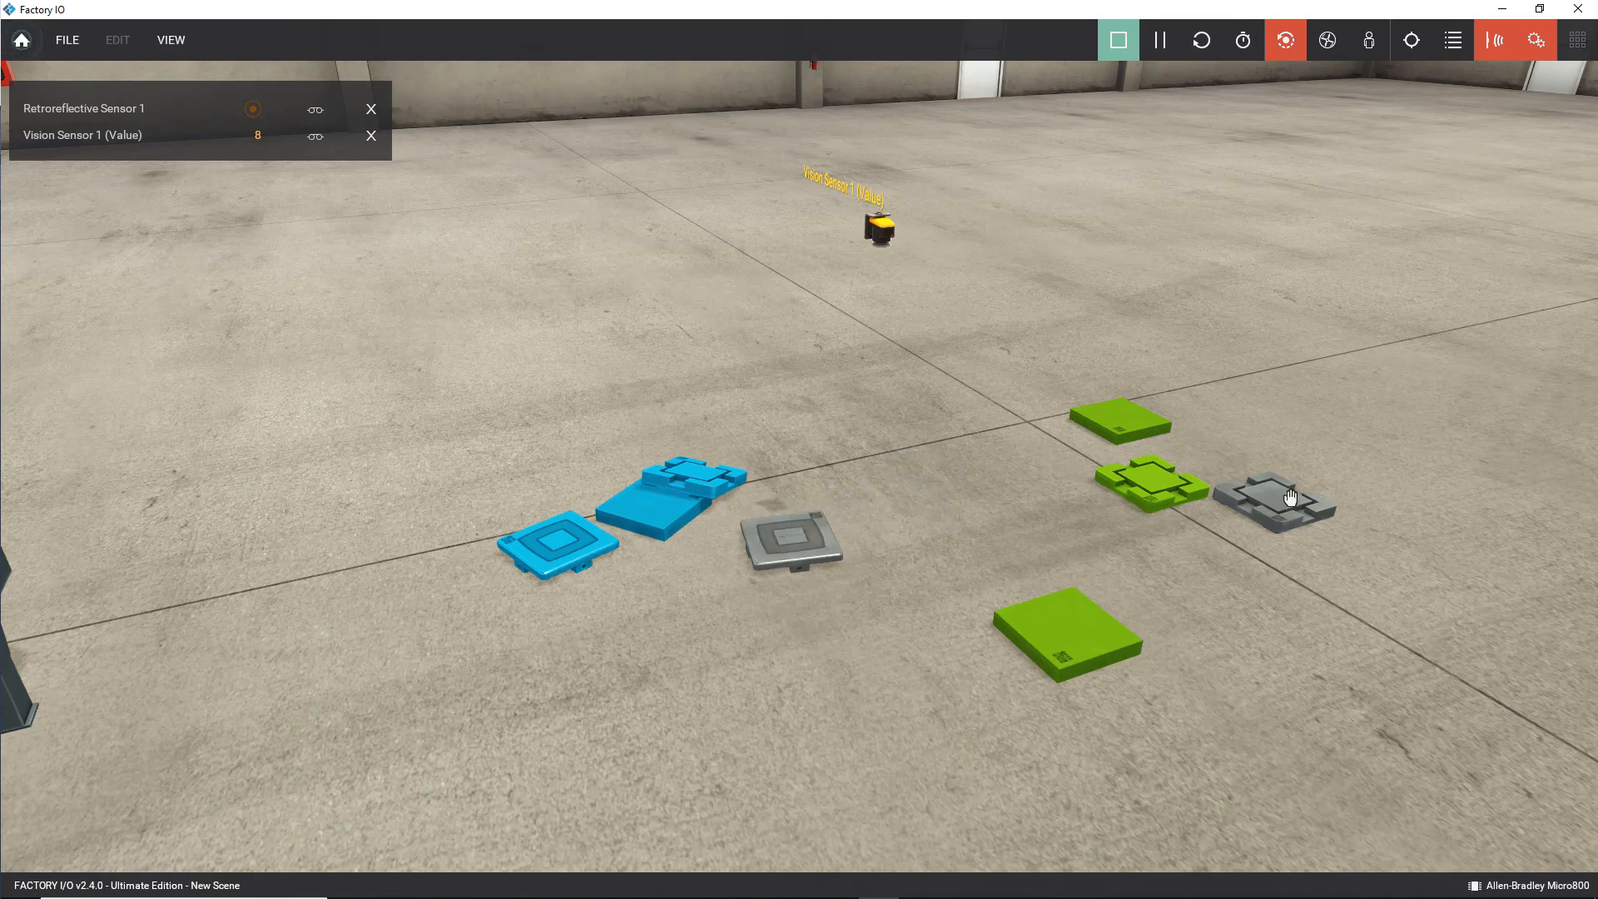
Move the metal lid aside, check the numerical value with the metal base beneath the sensor, and stop the simulation.
{"action": "left_click_drag", "start_coordinate": [1291, 499], "coordinate": [914, 590]}
{"action": "left_click_drag", "start_coordinate": [984, 485], "coordinate": [953, 487]}
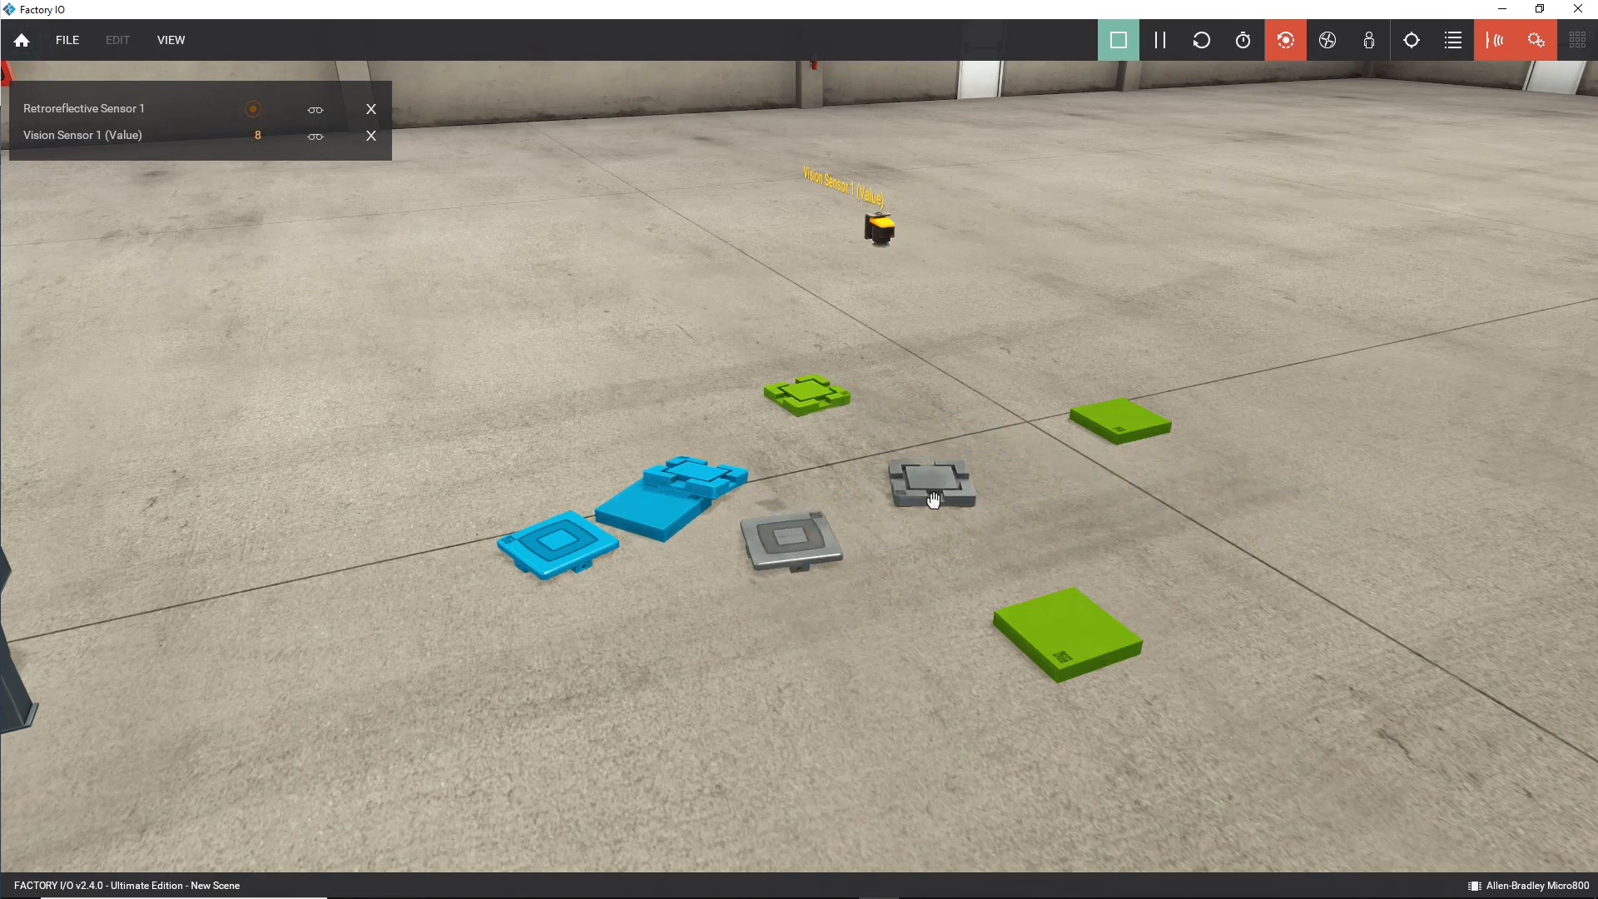
{"action": "left_click_drag", "start_coordinate": [787, 530], "coordinate": [706, 632]}
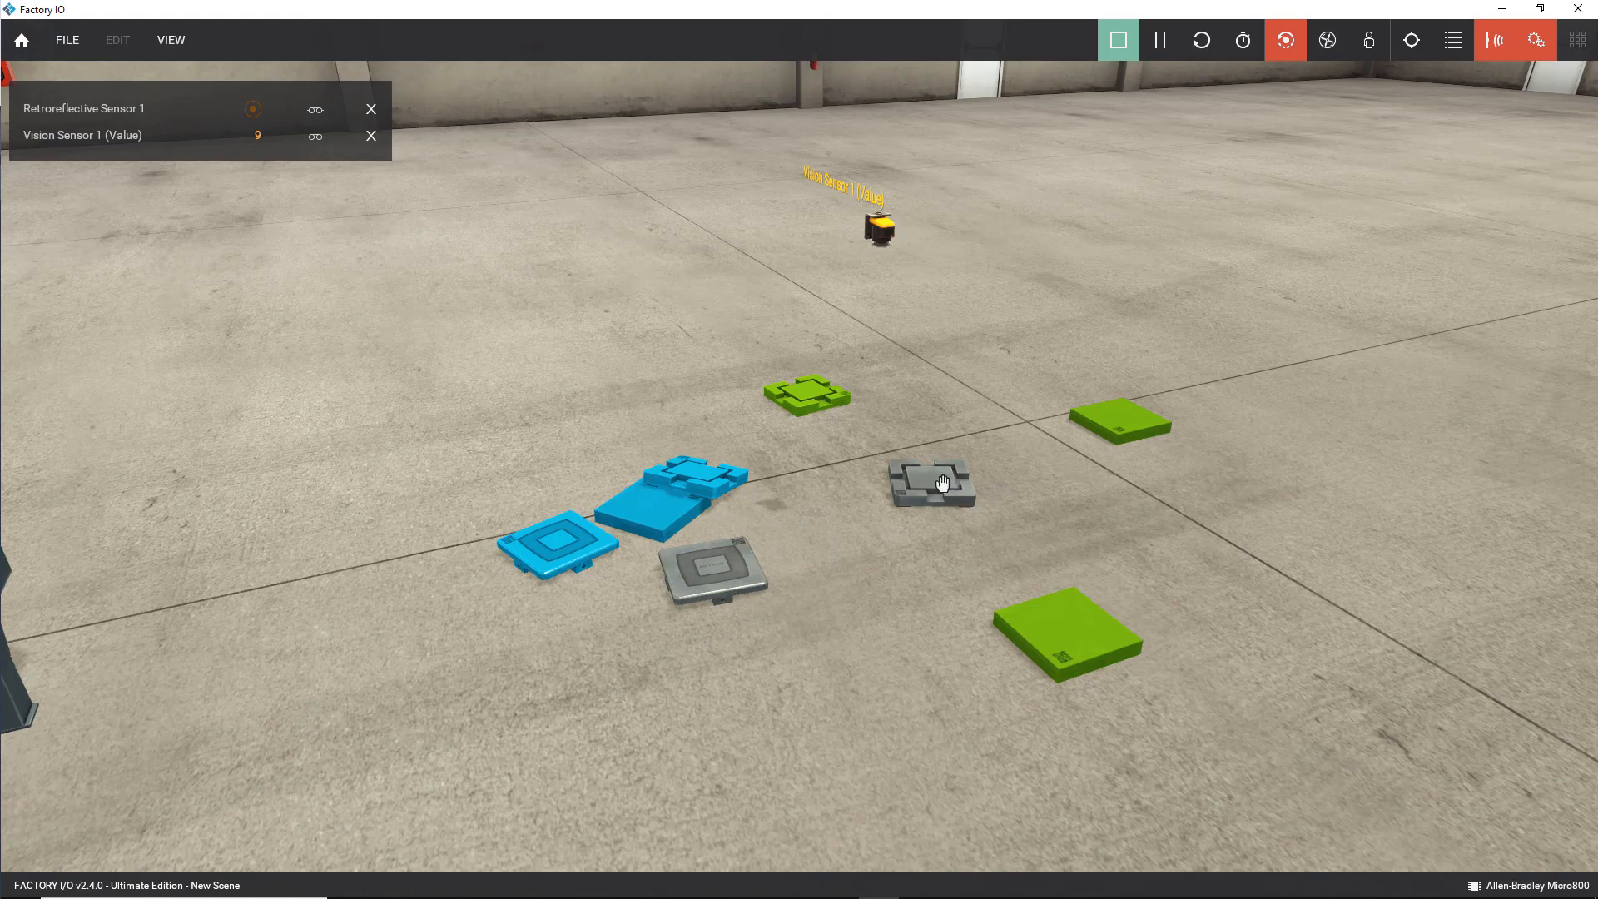
{"action": "left_click_drag", "start_coordinate": [942, 483], "coordinate": [913, 502]}
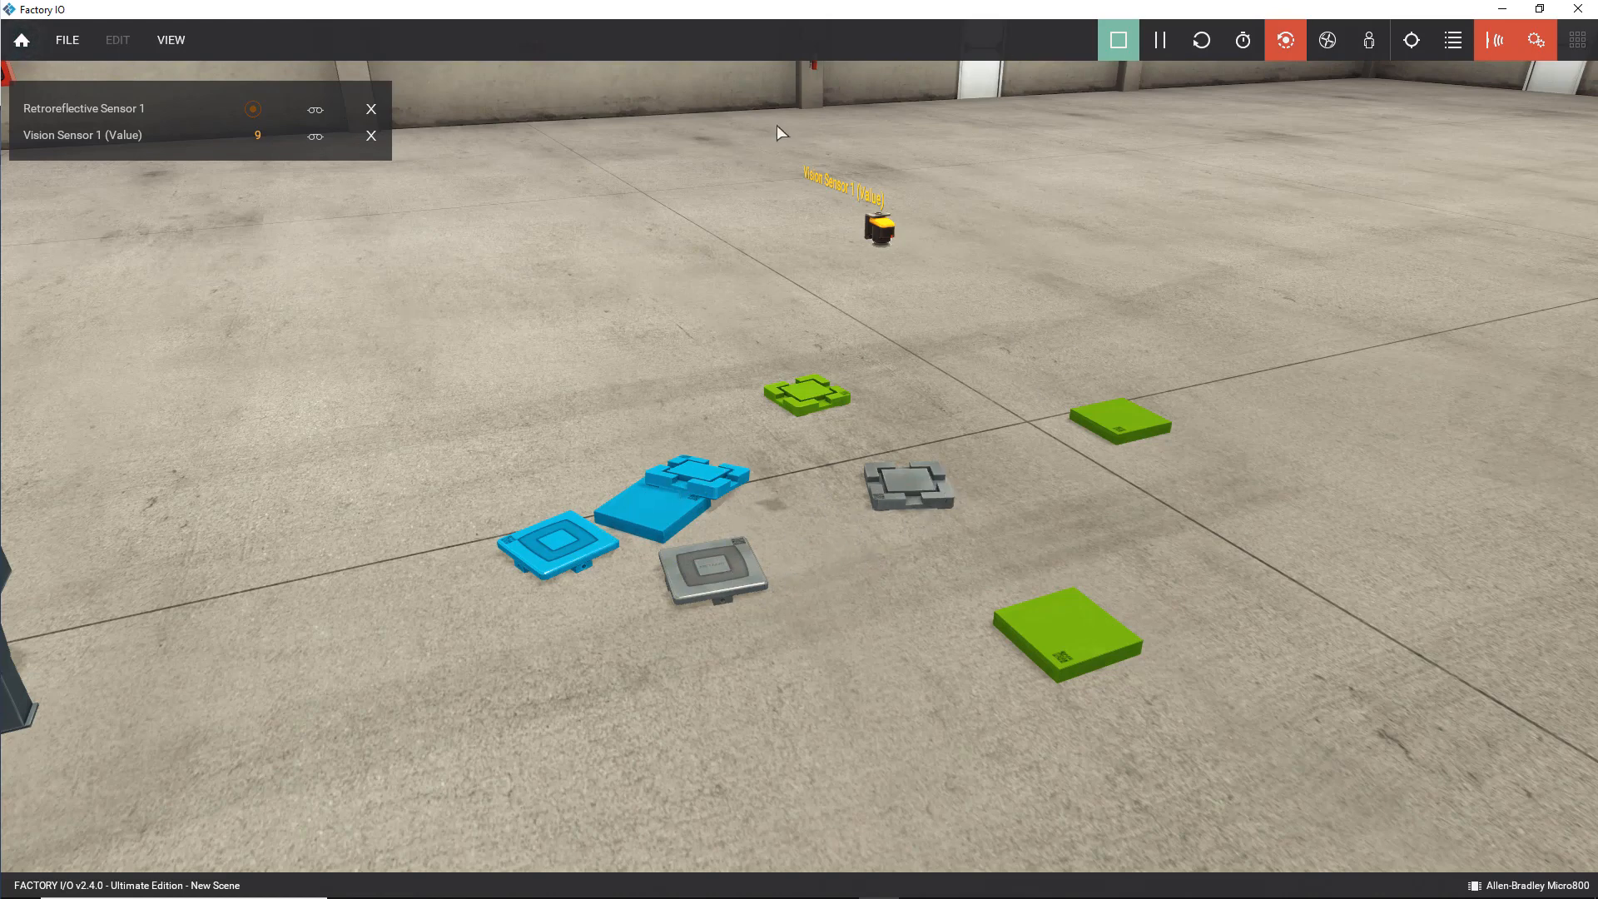
{"action": "left_click", "coordinate": [1118, 40]}
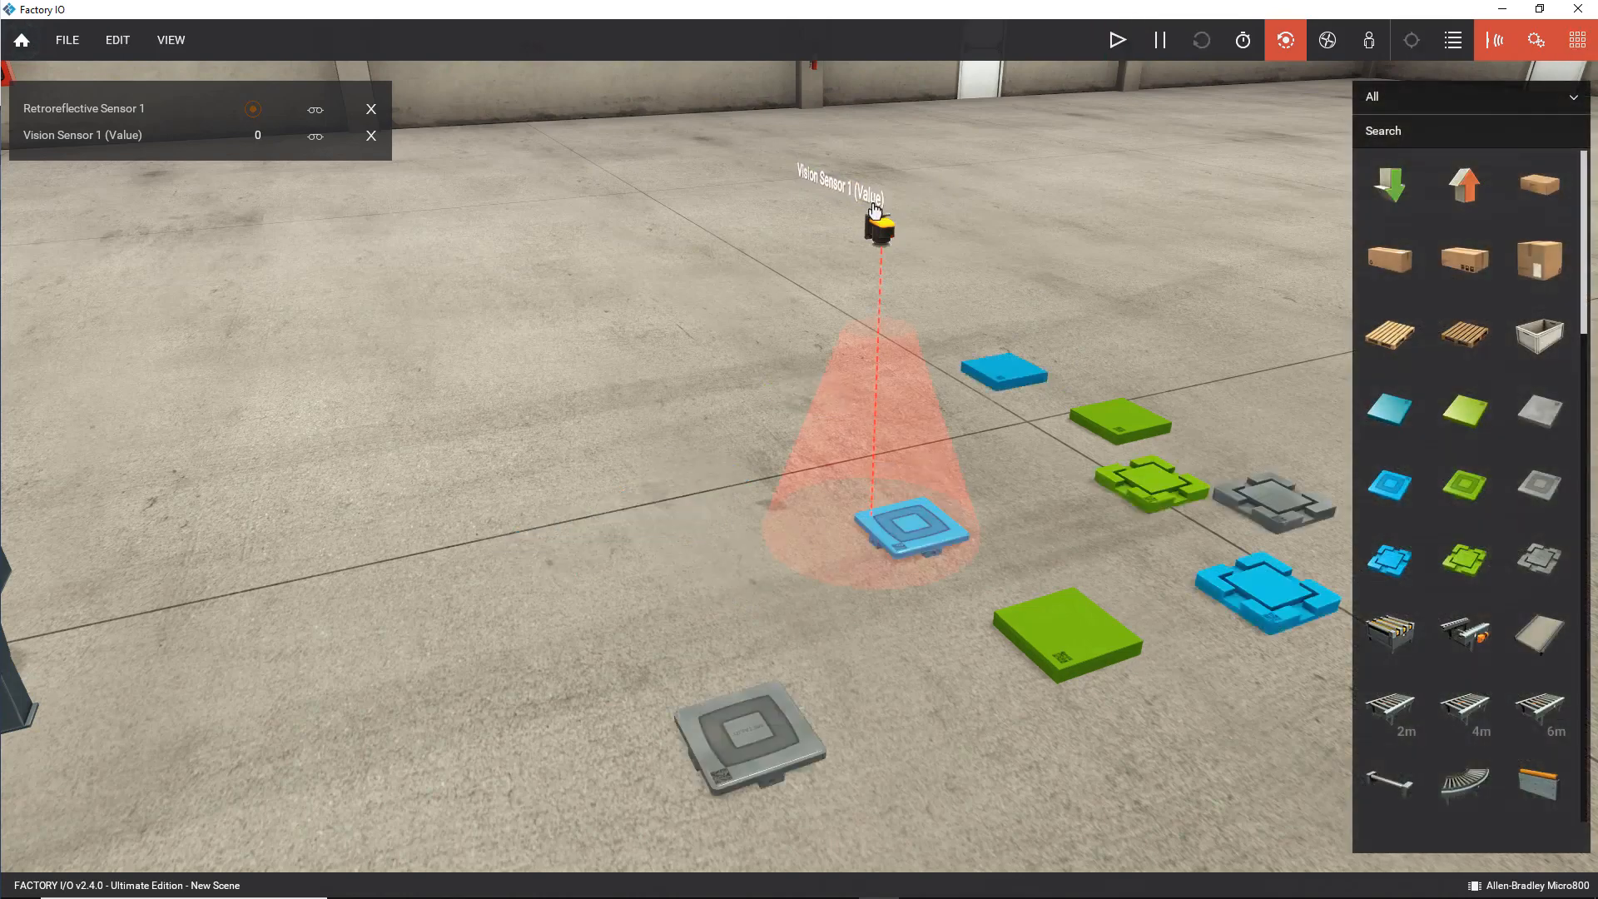
Configure the vision sensor as All ID and start the simulation.
{"action": "left_click", "coordinate": [875, 225]}
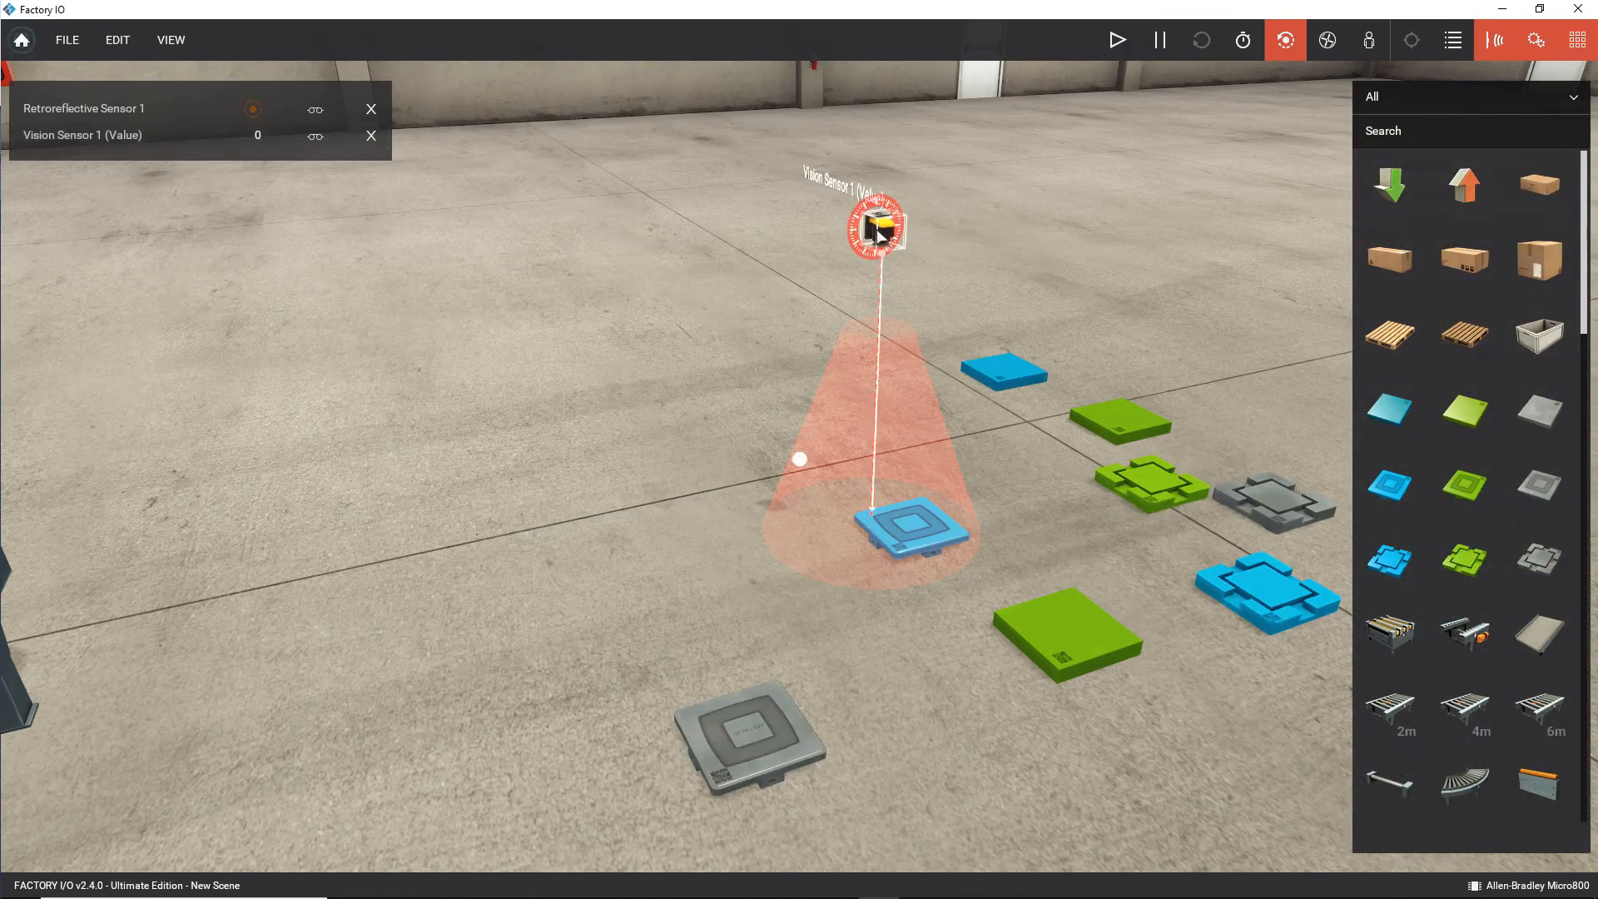
{"action": "right_click", "coordinate": [877, 228]}
{"action": "mouse_move", "coordinate": [966, 498]}
{"action": "left_click", "coordinate": [1231, 773]}
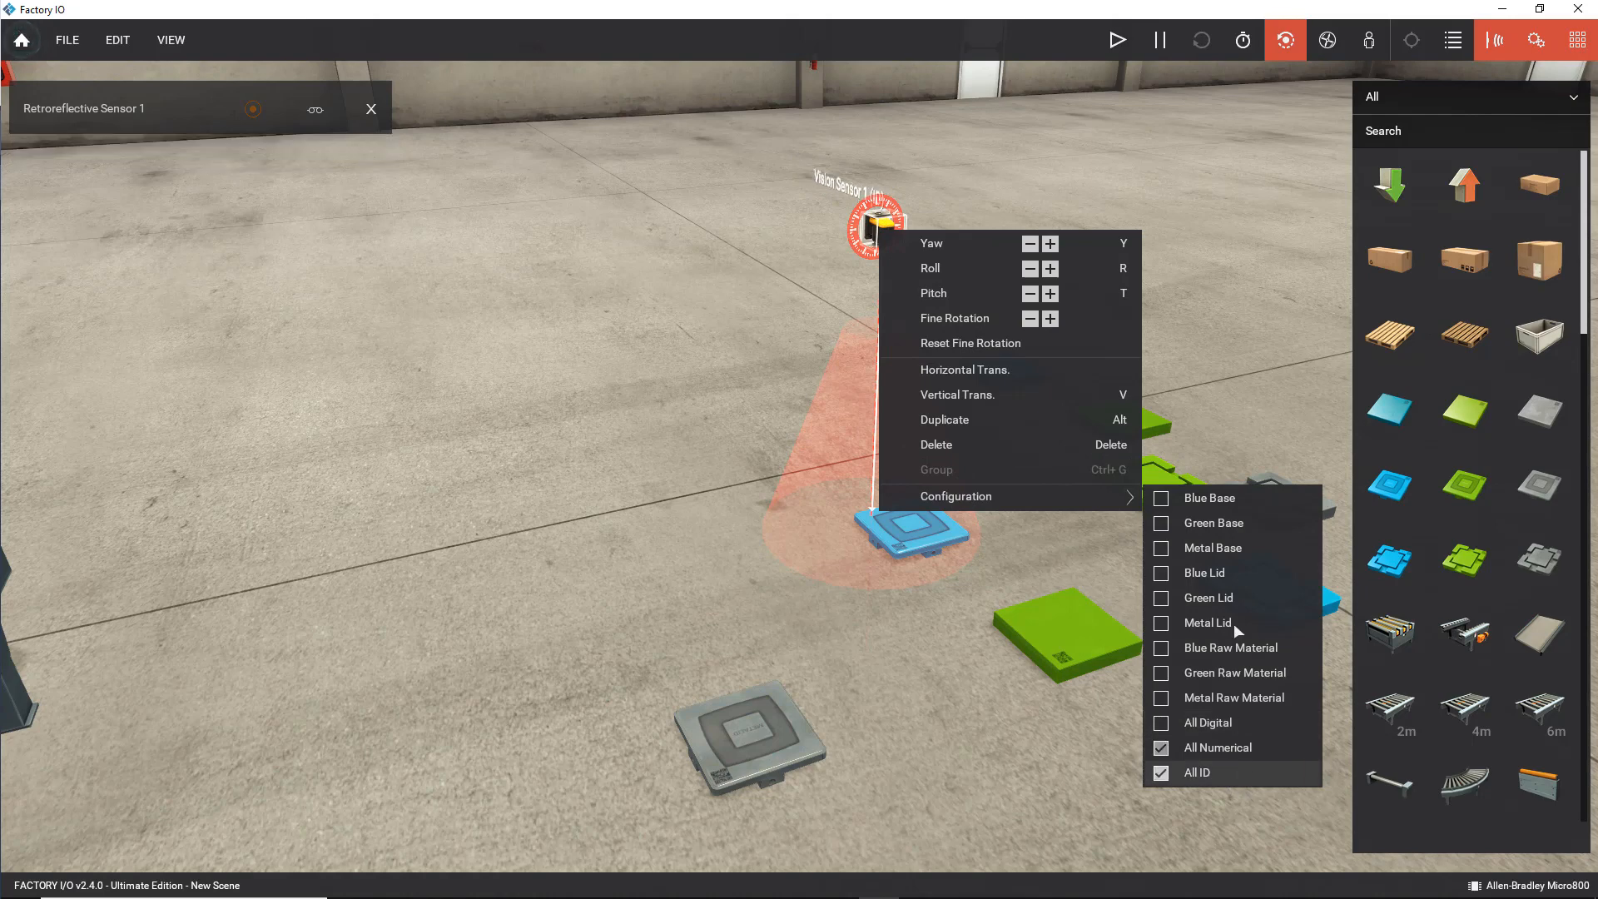
{"action": "left_click", "coordinate": [1117, 41]}
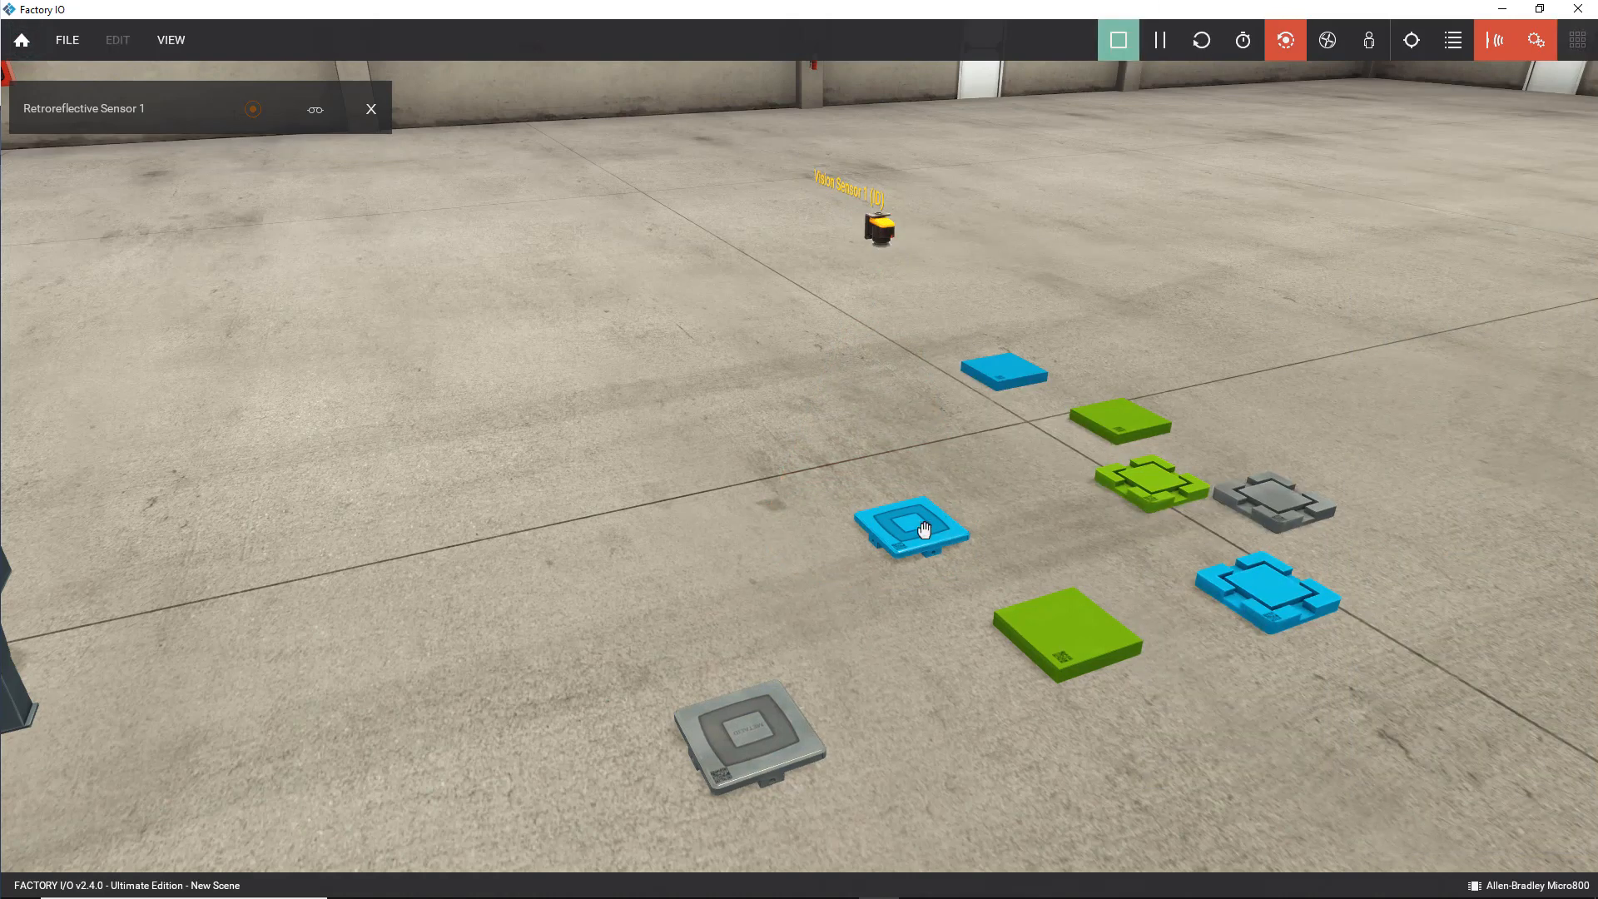
Pin the vision sensor's ID tag, test it by moving the blue lid, blue raw material and metal lid, and stop the simulation.
{"action": "left_click_drag", "start_coordinate": [924, 531], "coordinate": [716, 525]}
{"action": "left_click", "coordinate": [847, 184]}
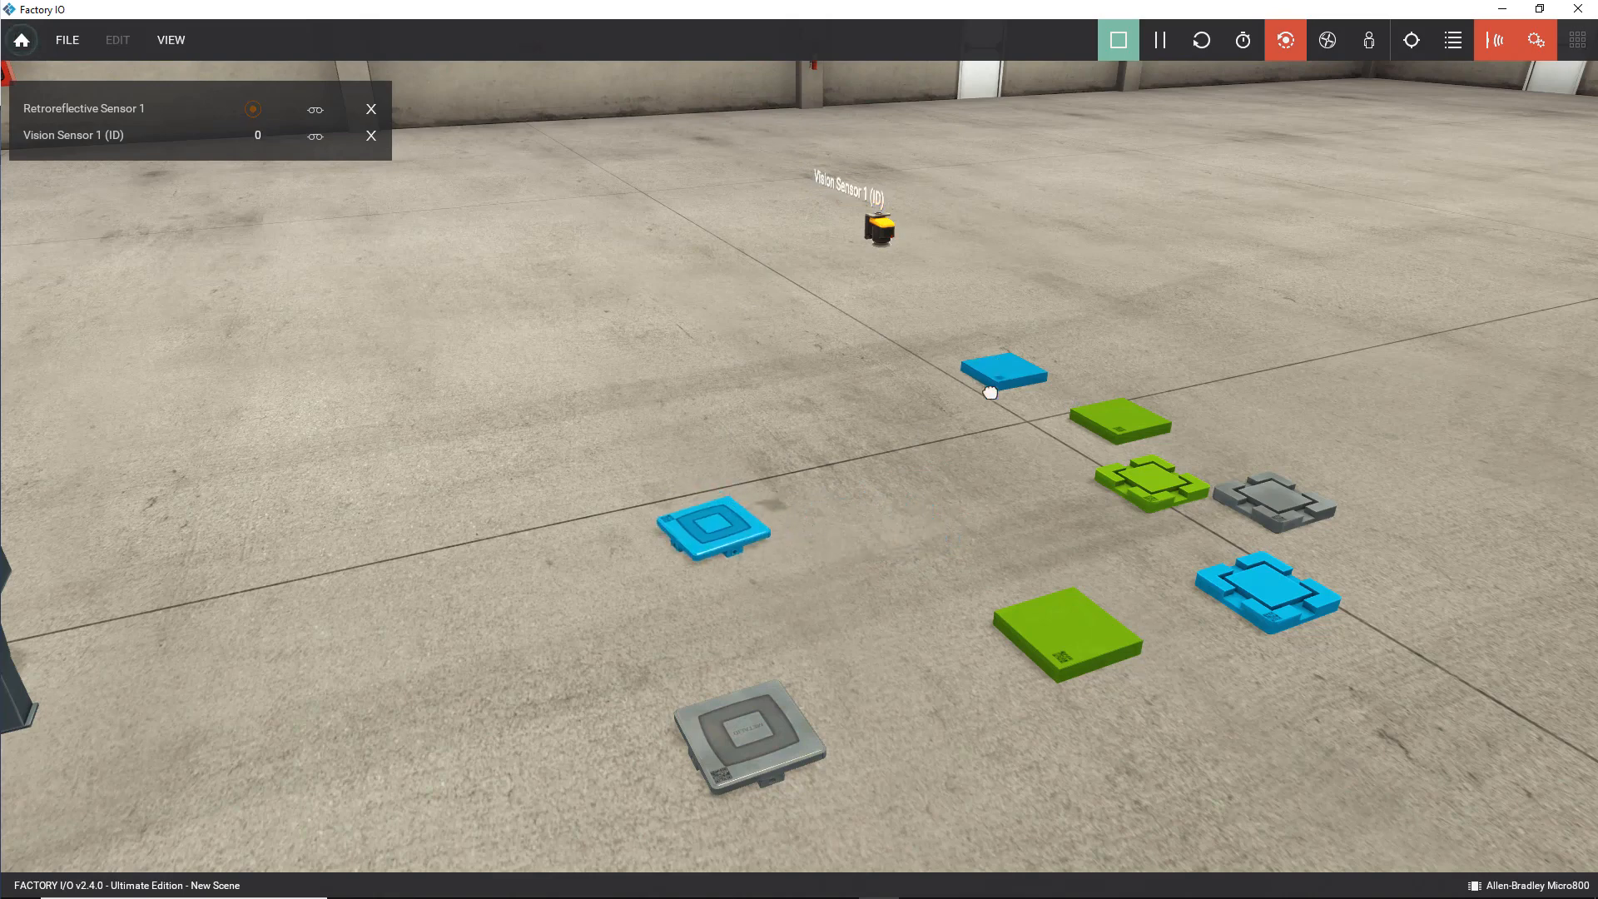
{"action": "left_click_drag", "start_coordinate": [990, 392], "coordinate": [724, 801]}
{"action": "left_click_drag", "start_coordinate": [755, 728], "coordinate": [871, 474]}
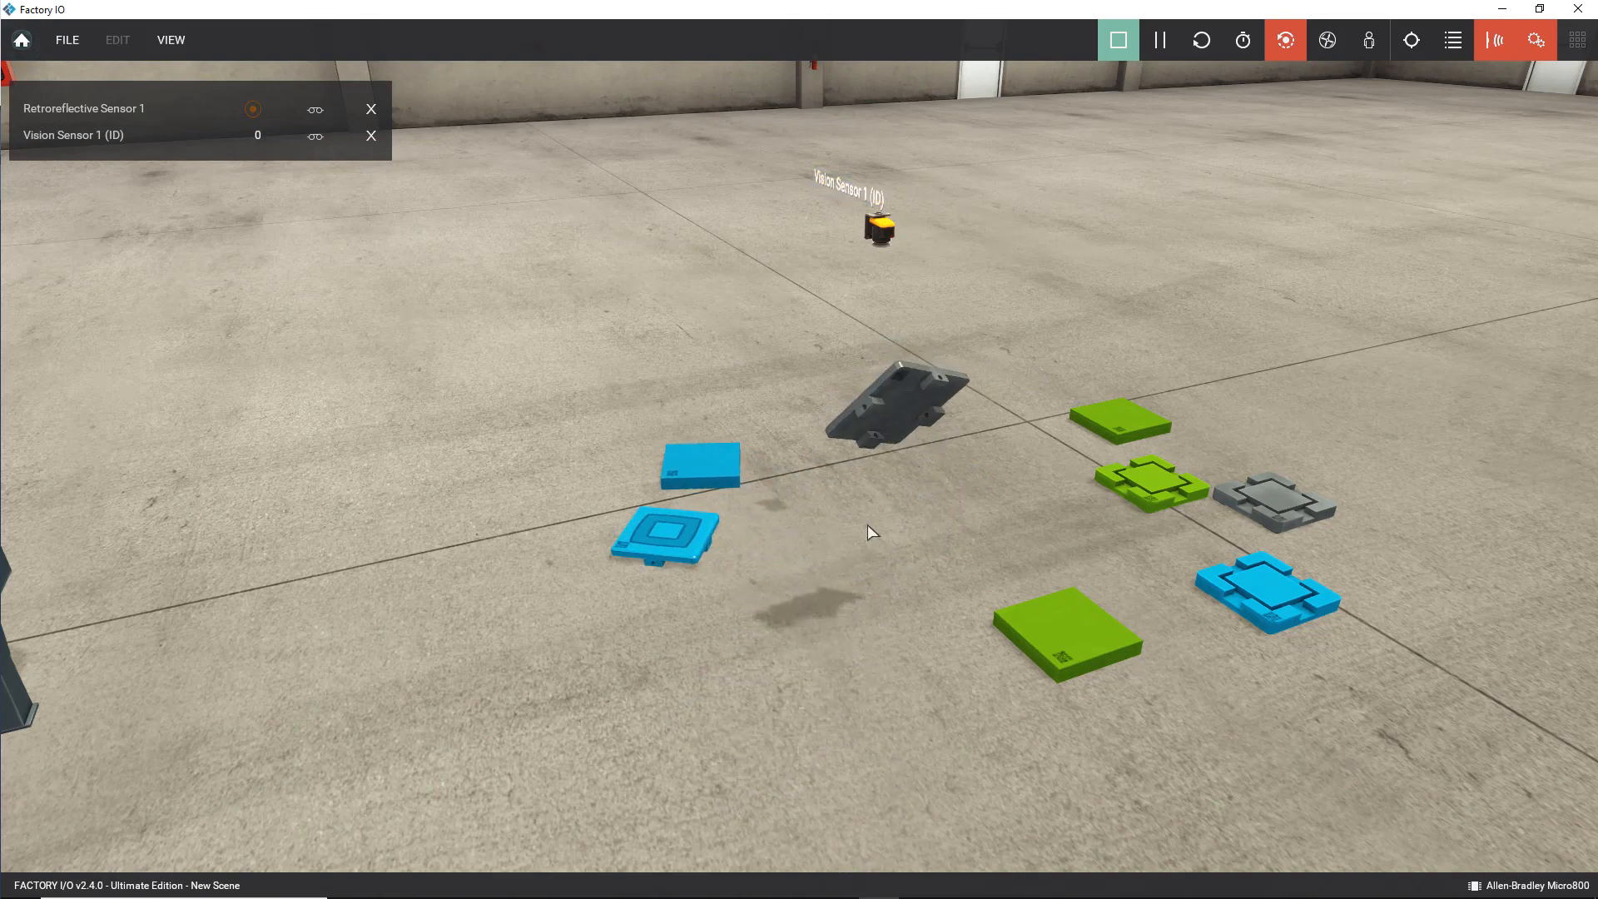
{"action": "left_click_drag", "start_coordinate": [923, 613], "coordinate": [922, 354]}
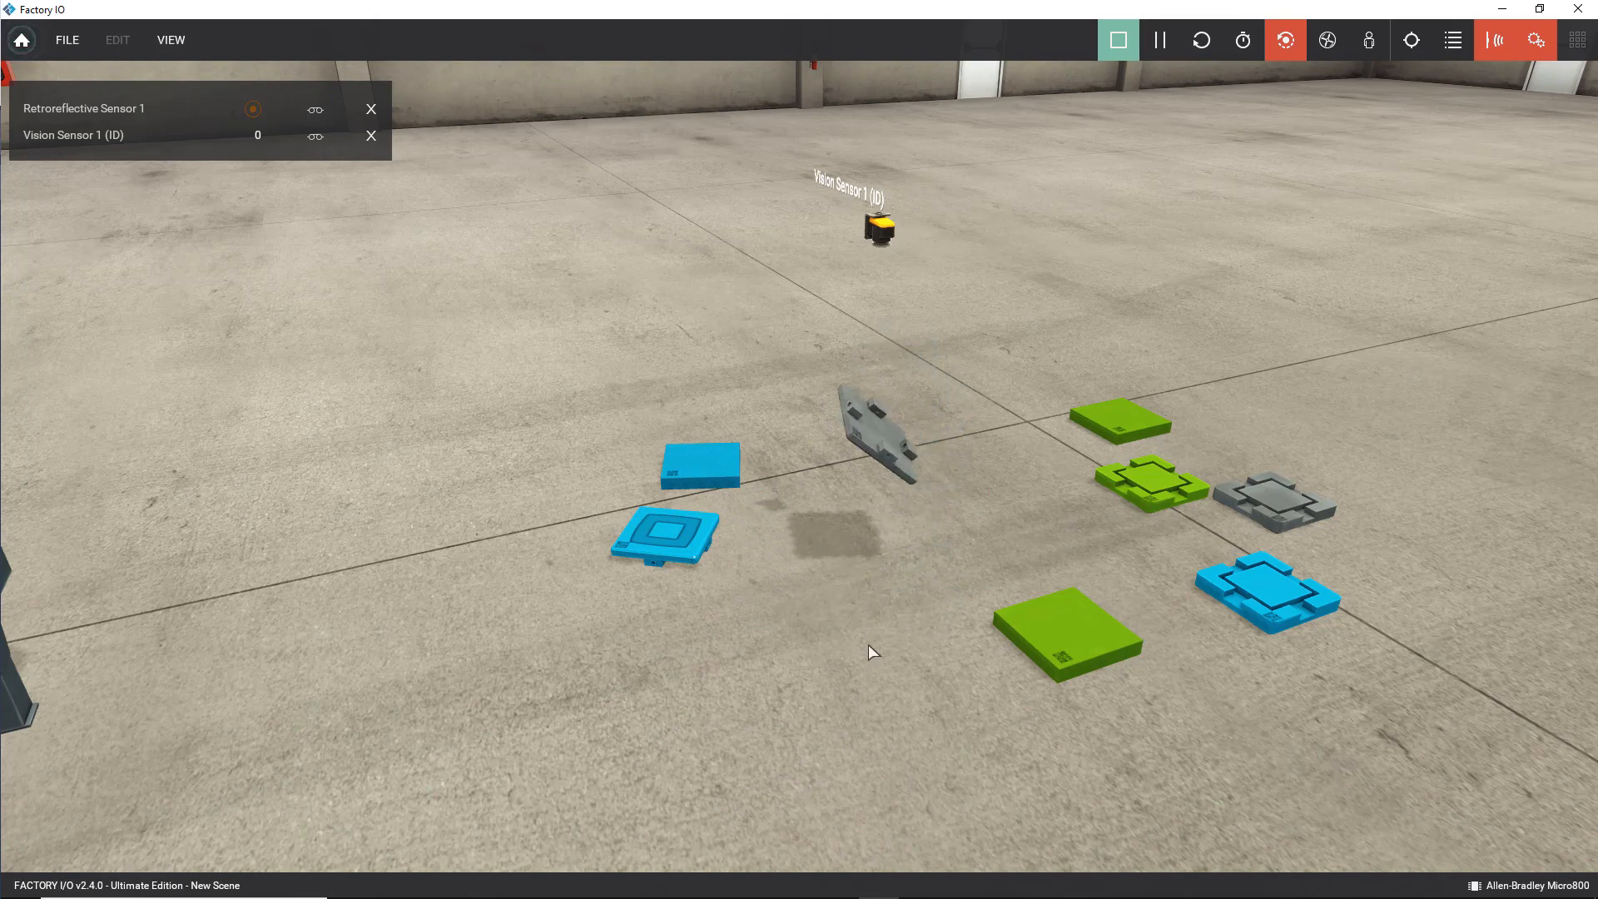
{"action": "left_click", "coordinate": [1115, 40]}
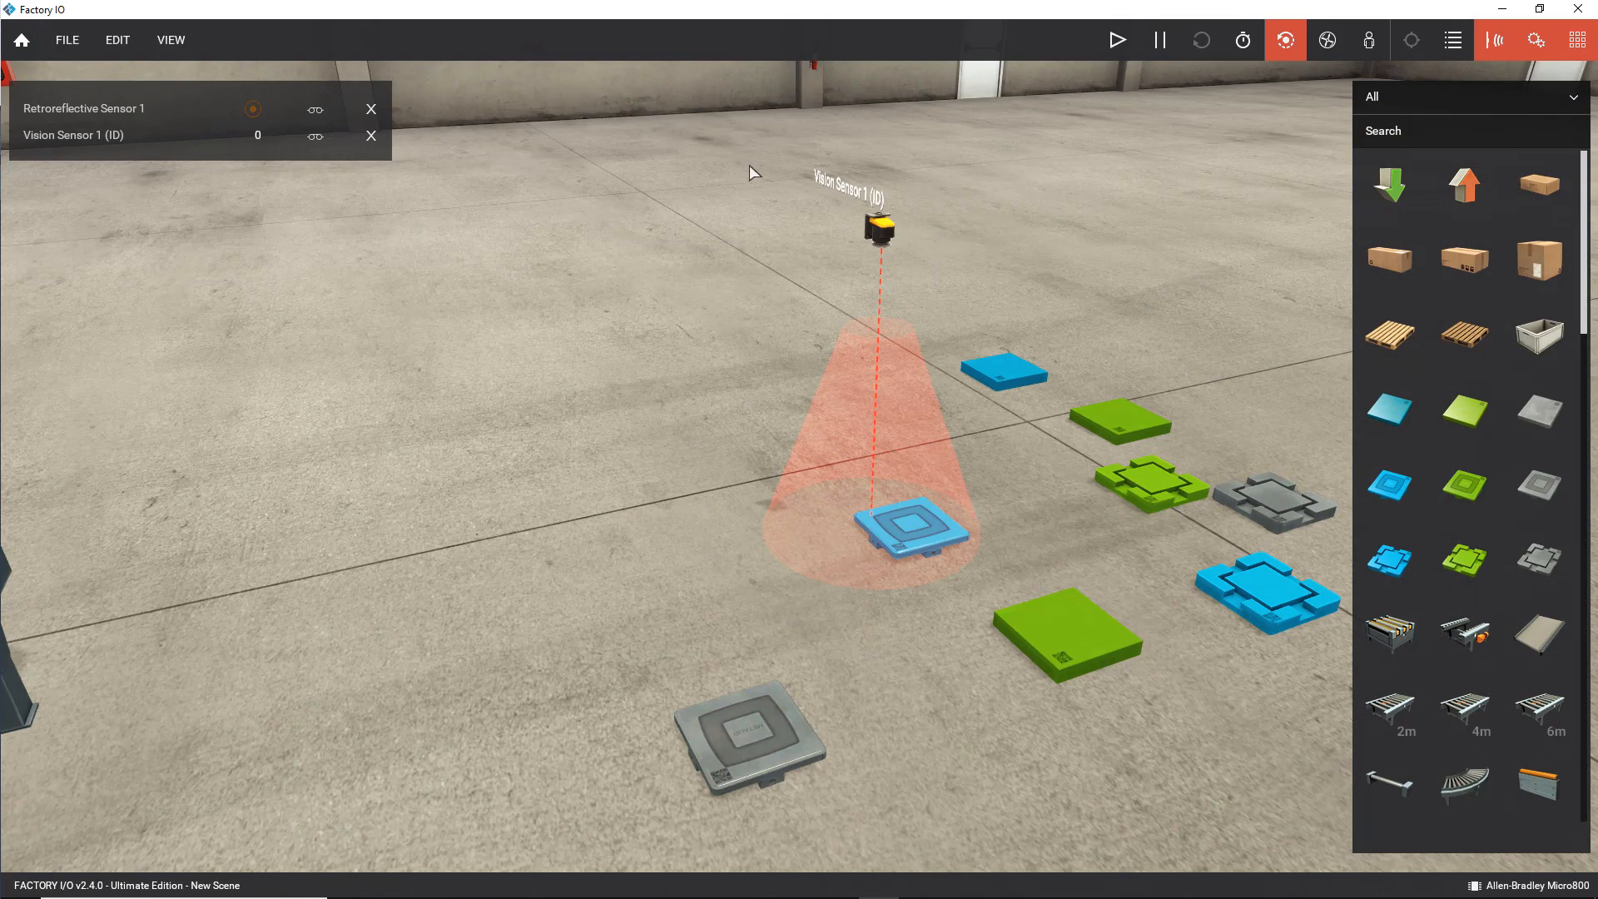
Filter the parts to Sensors and place a capacitive sensor on the floor beside the vision sensor.
{"action": "scroll", "coordinate": [1457, 480], "scroll_direction": "down", "scroll_amount": 5}
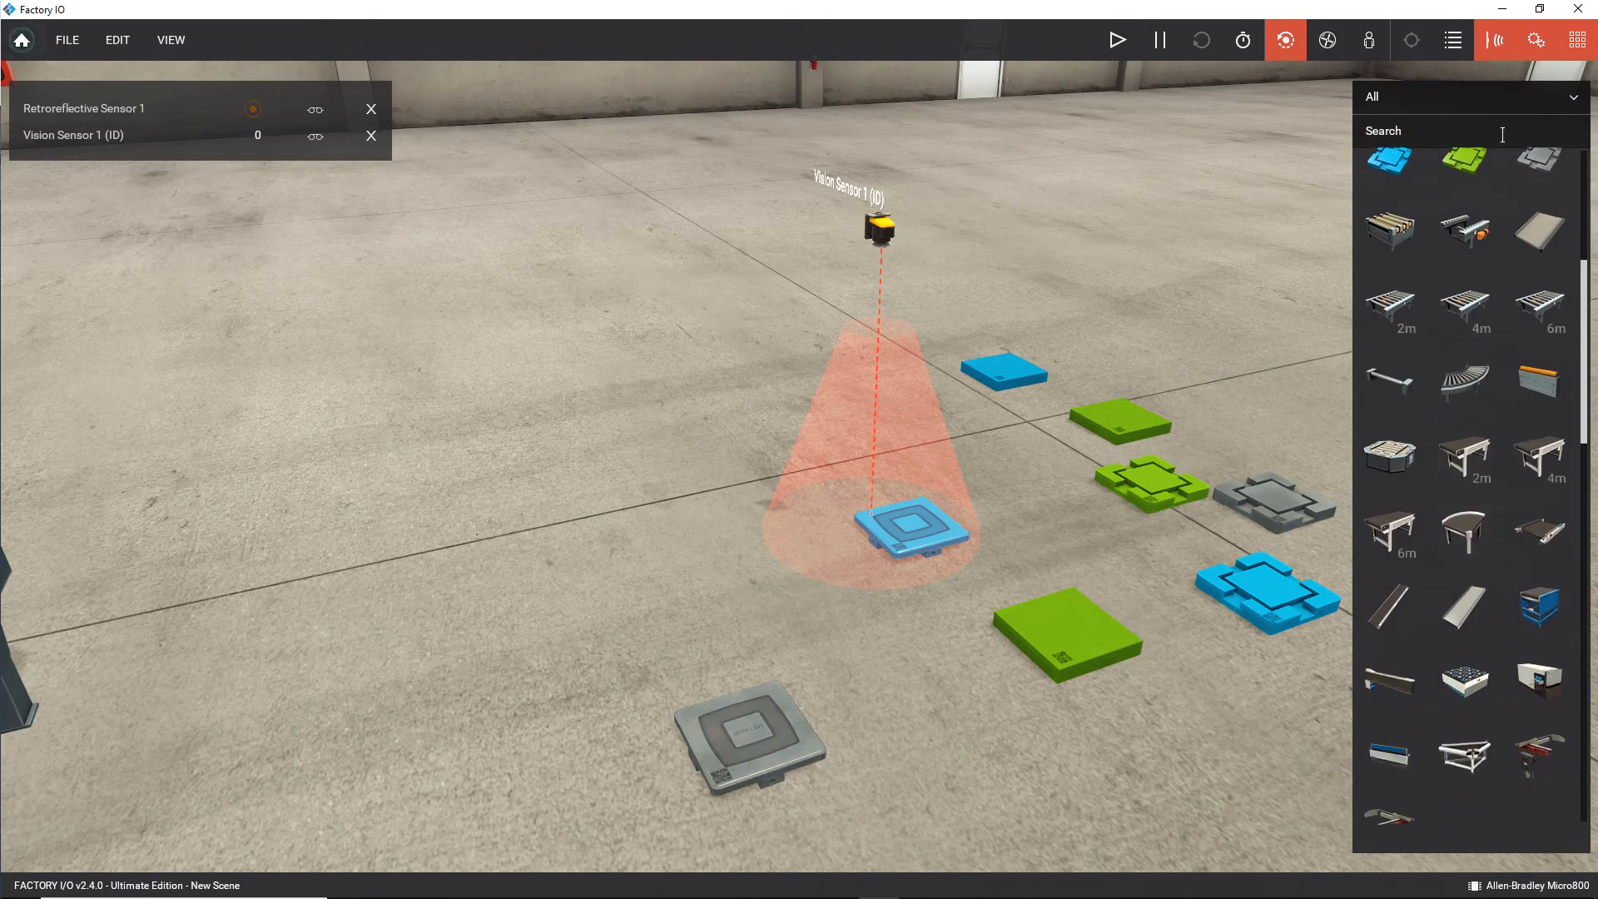
{"action": "left_click", "coordinate": [1407, 98]}
{"action": "left_click", "coordinate": [1399, 240]}
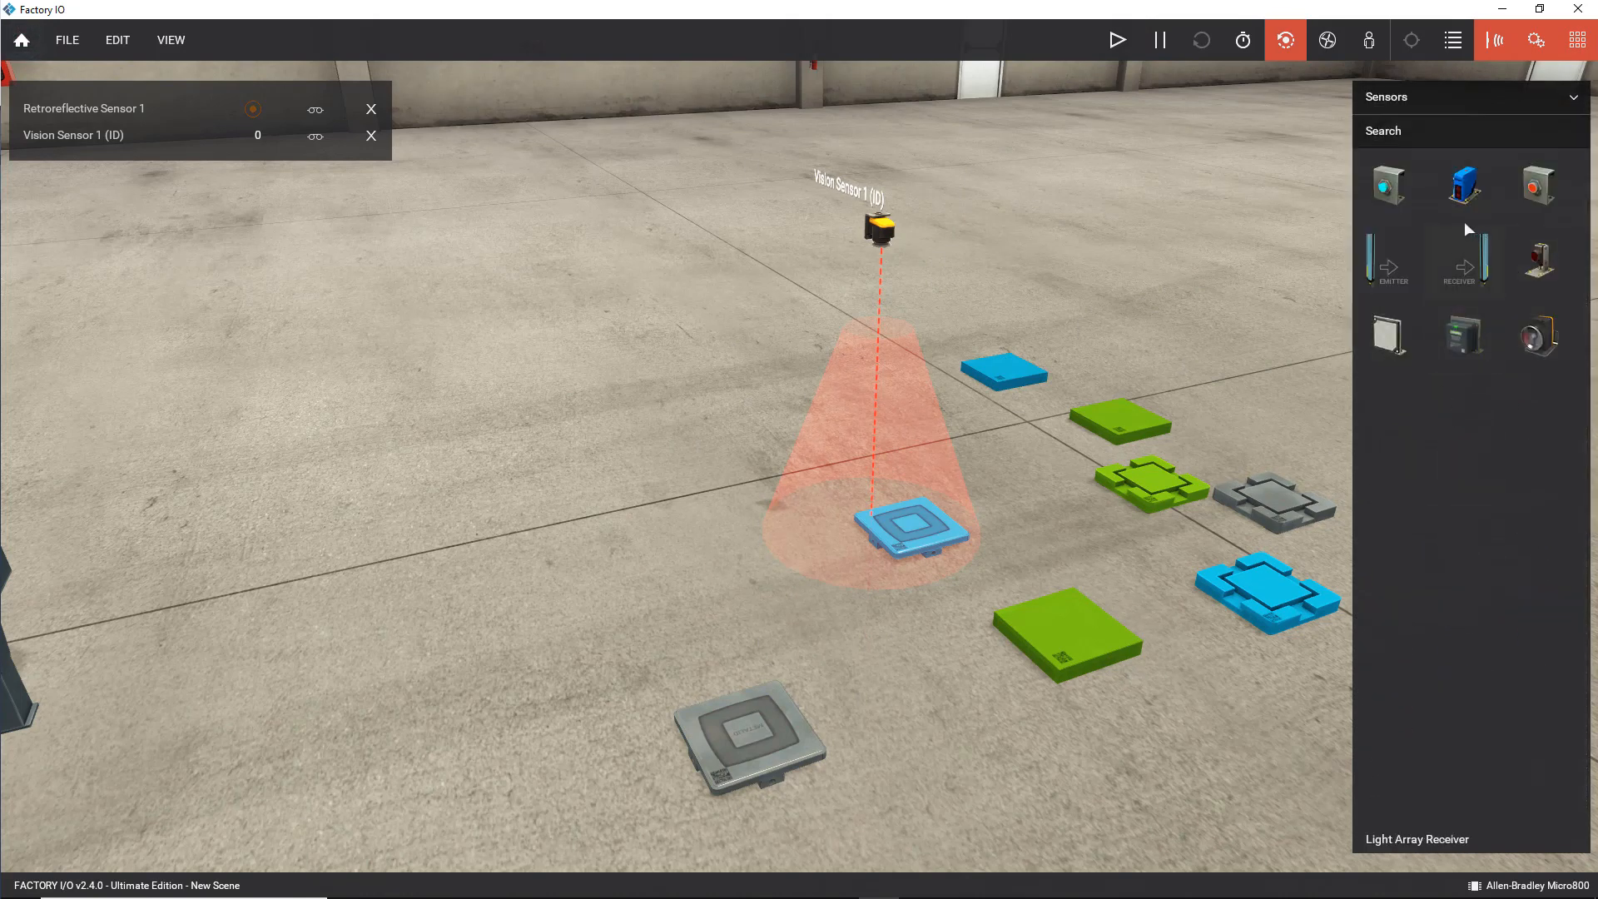
{"action": "left_click_drag", "start_coordinate": [1394, 193], "coordinate": [533, 419]}
{"action": "scroll", "coordinate": [574, 423], "scroll_direction": "up", "scroll_amount": 3}
{"action": "scroll", "coordinate": [541, 422], "scroll_direction": "up", "scroll_amount": 2}
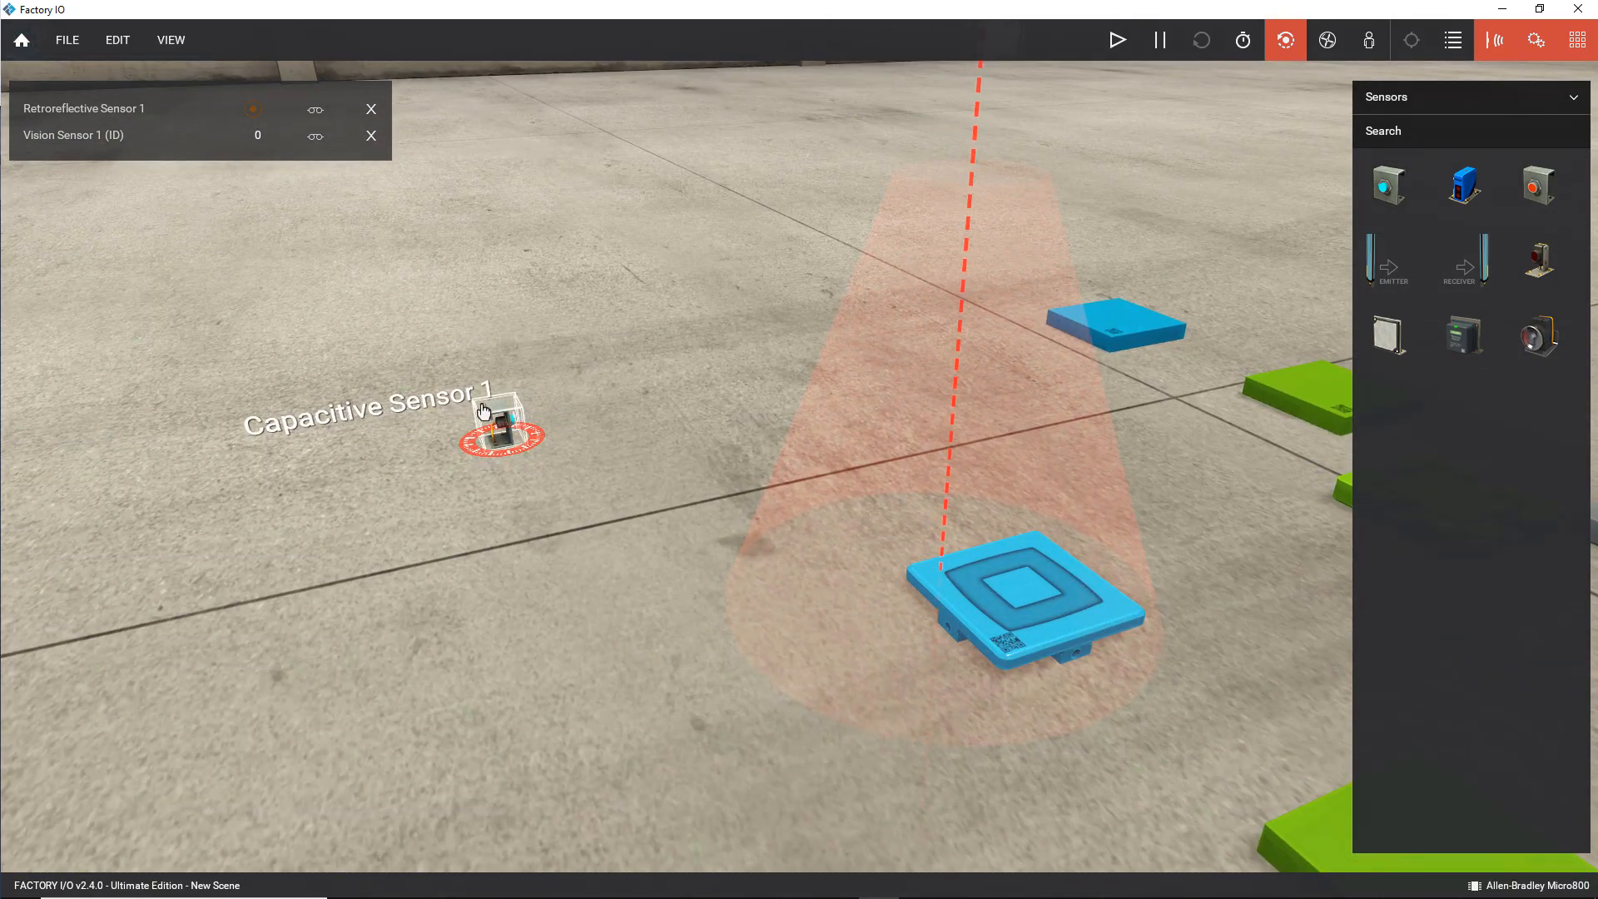
Configure the capacitive sensor as Analog and shift it slightly towards the vision sensor's detection area.
{"action": "right_click", "coordinate": [505, 434]}
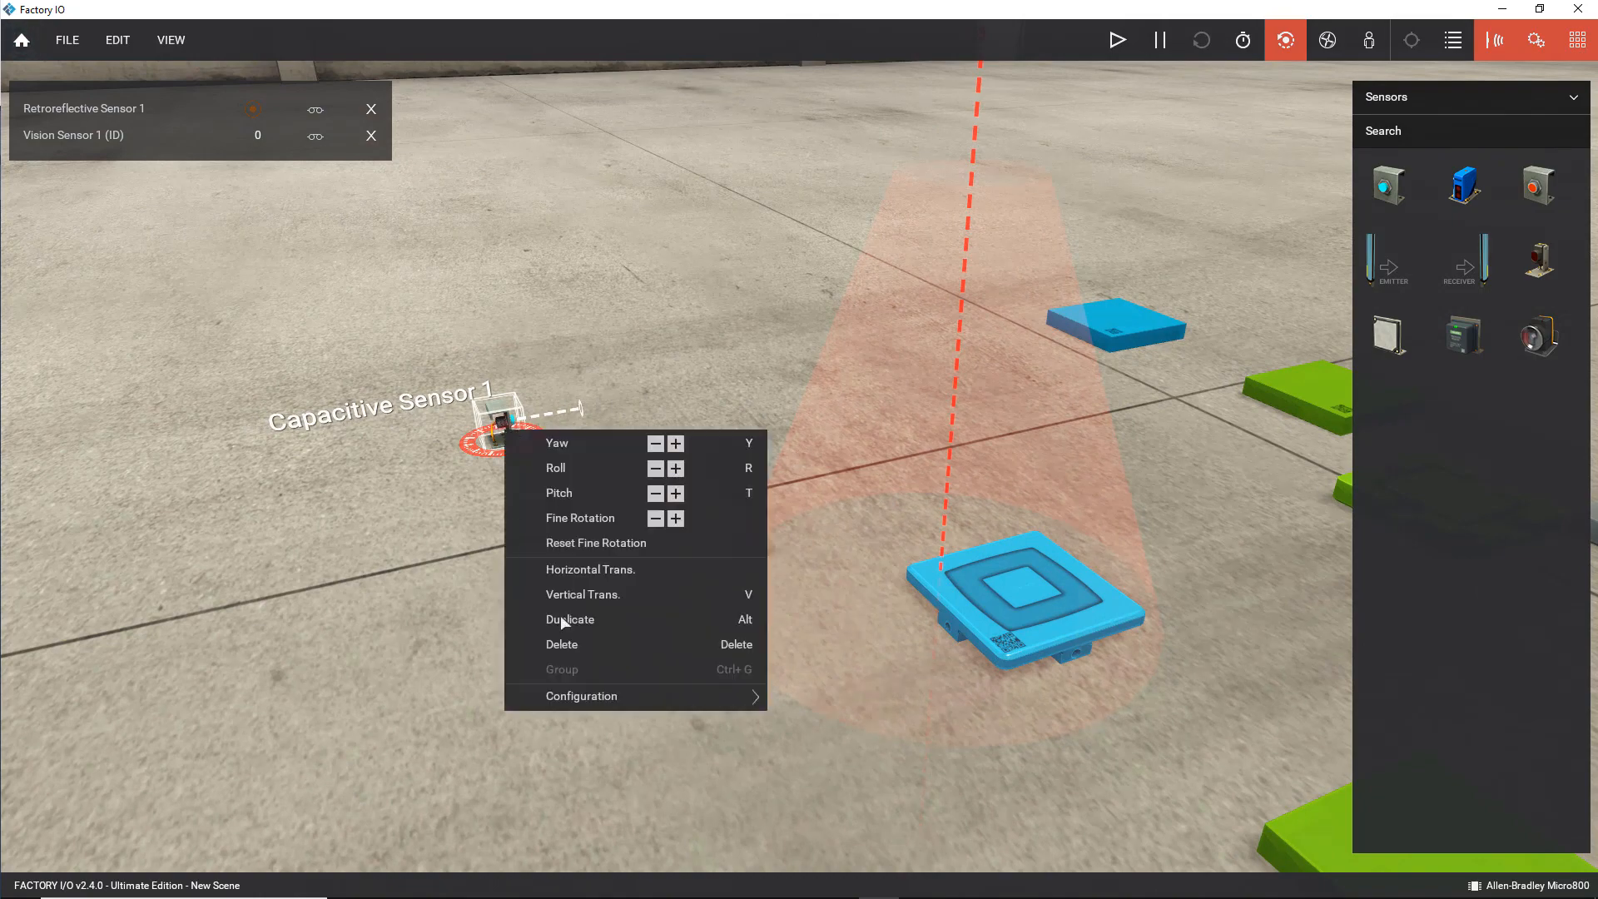
{"action": "mouse_move", "coordinate": [627, 707]}
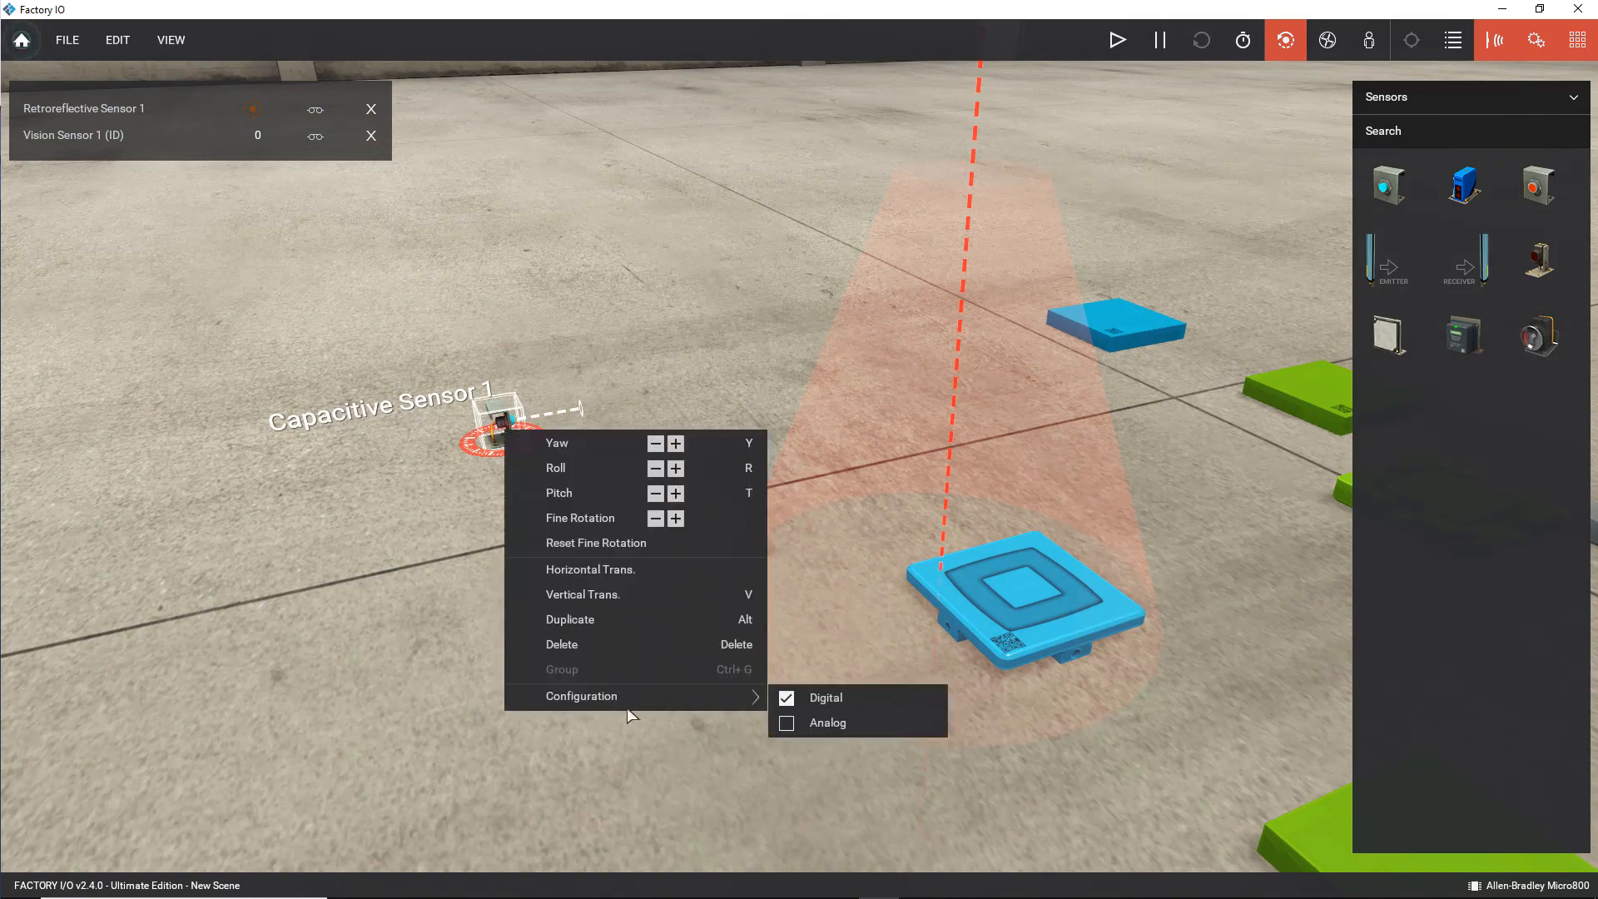
{"action": "left_click", "coordinate": [860, 726]}
{"action": "left_click", "coordinate": [370, 611]}
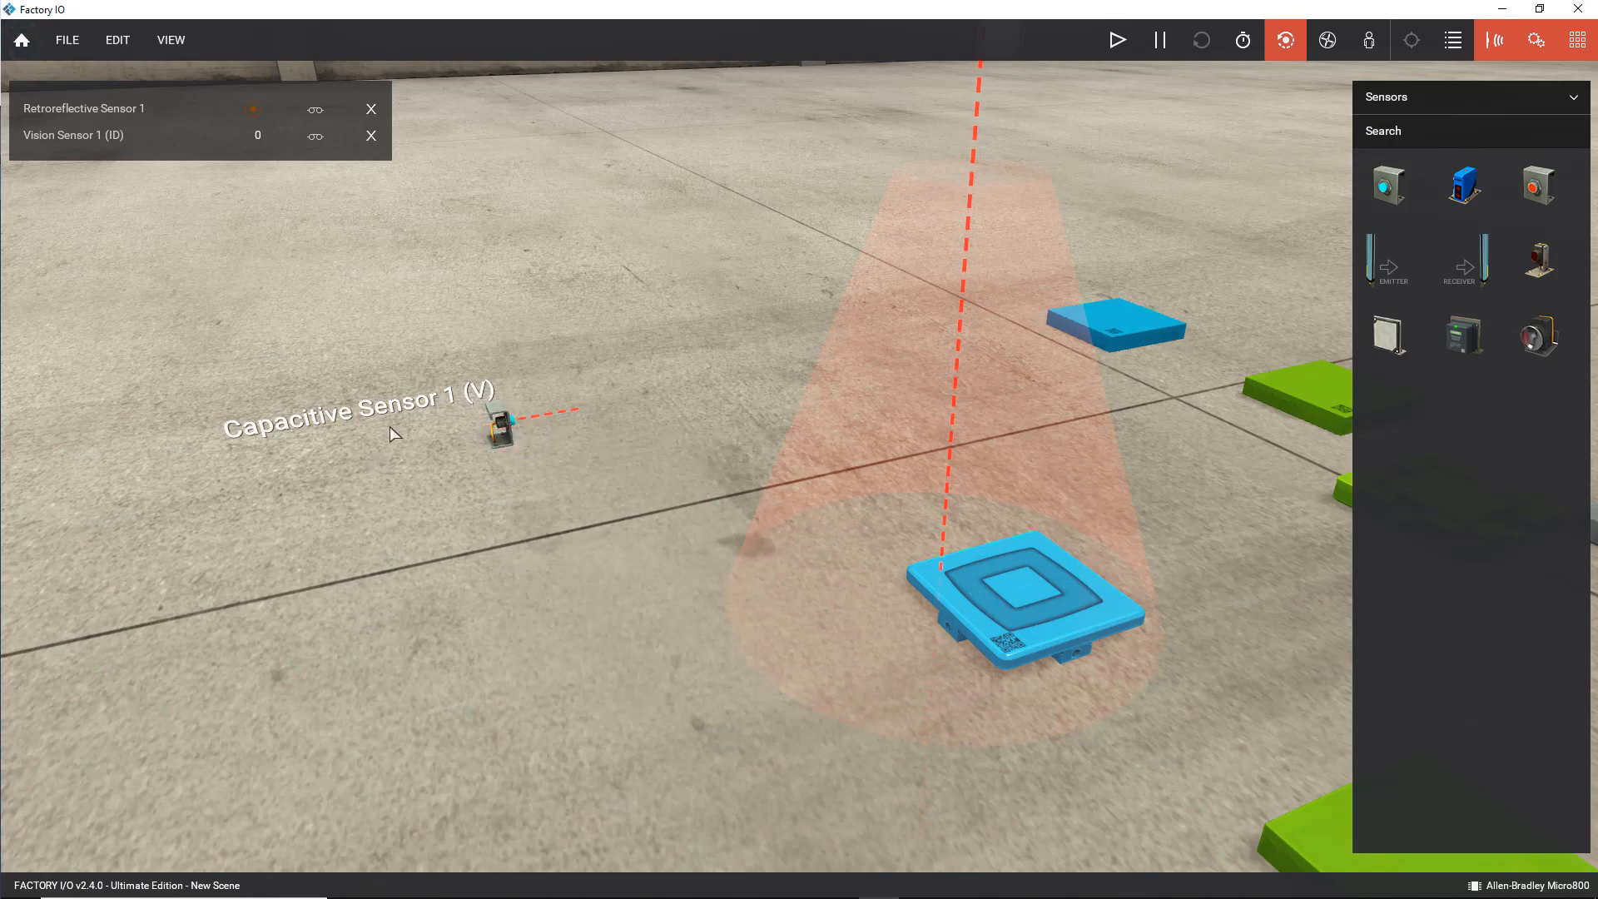
{"action": "left_click", "coordinate": [509, 428]}
{"action": "left_click_drag", "start_coordinate": [511, 424], "coordinate": [563, 432]}
Run the simulation with the capacitive sensor's tag pinned, test it with the blue raw material in front, and stop the simulation.
{"action": "left_click", "coordinate": [1119, 40]}
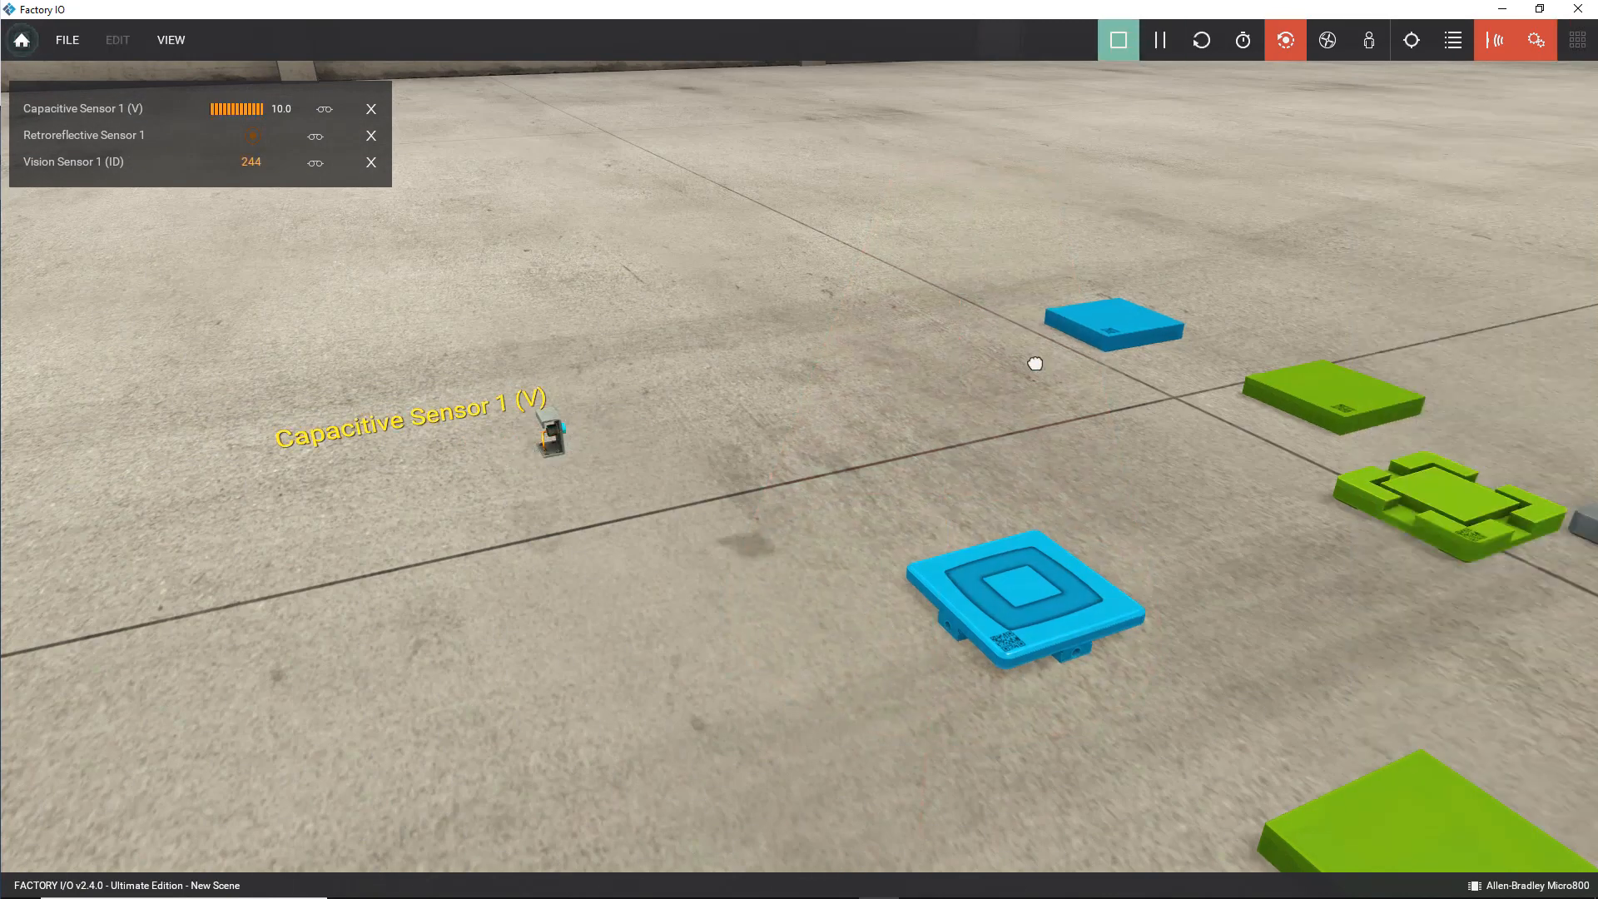
{"action": "left_click_drag", "start_coordinate": [1035, 363], "coordinate": [722, 414]}
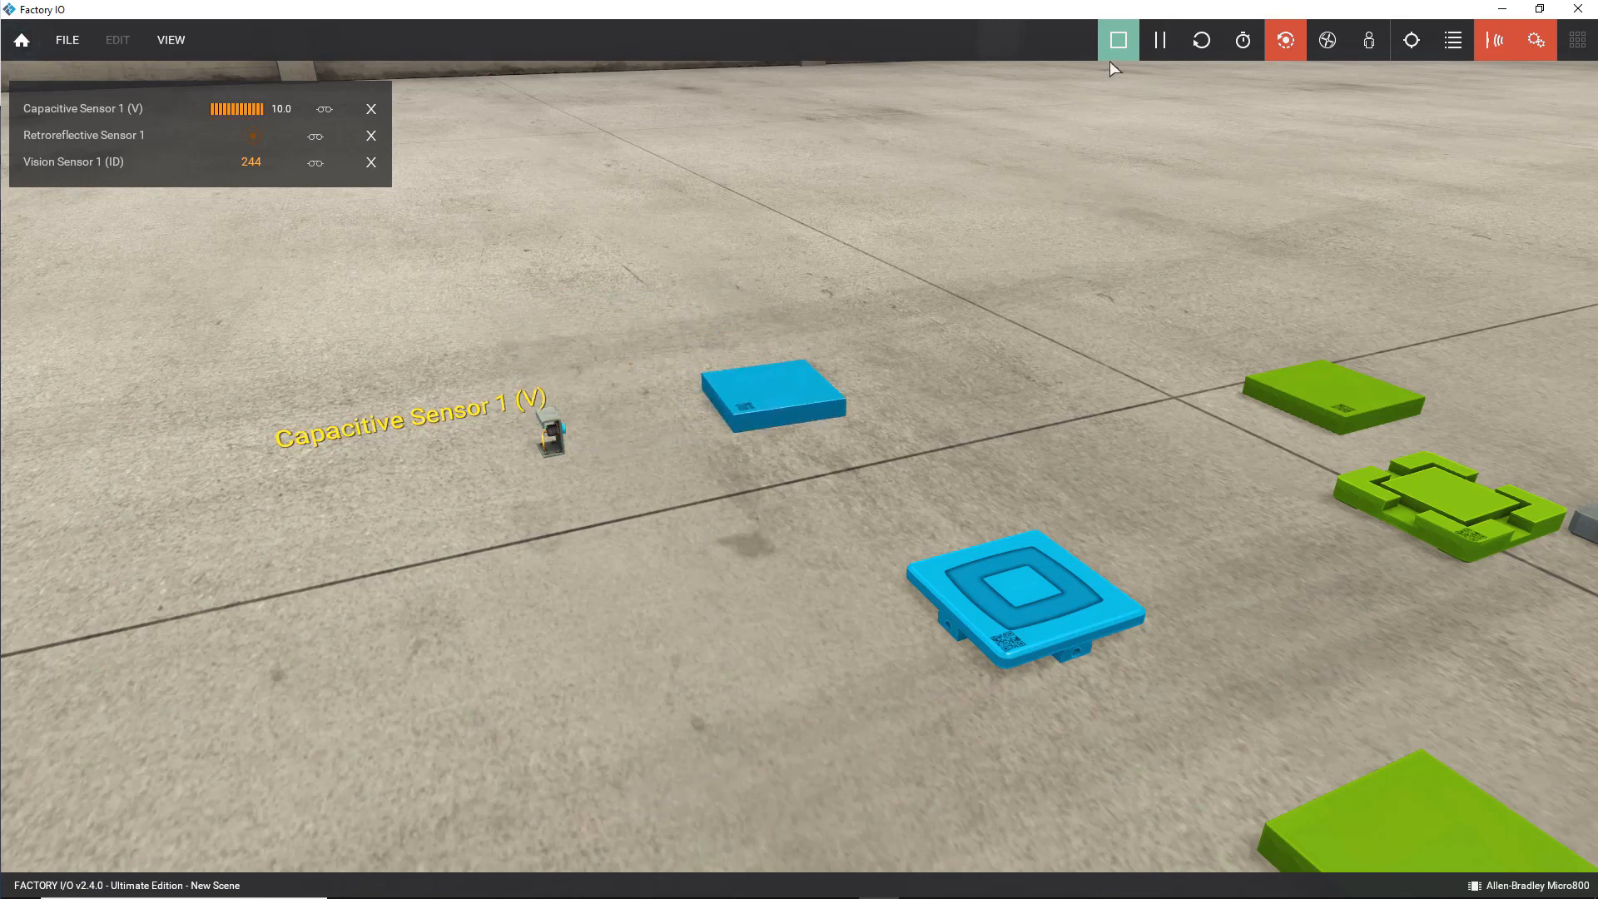
{"action": "left_click", "coordinate": [1117, 43]}
Place a light array emitter and receiver facing each other behind the capacitive sensor and check the emitter's configuration options.
{"action": "scroll", "coordinate": [821, 368], "scroll_direction": "down", "scroll_amount": 5}
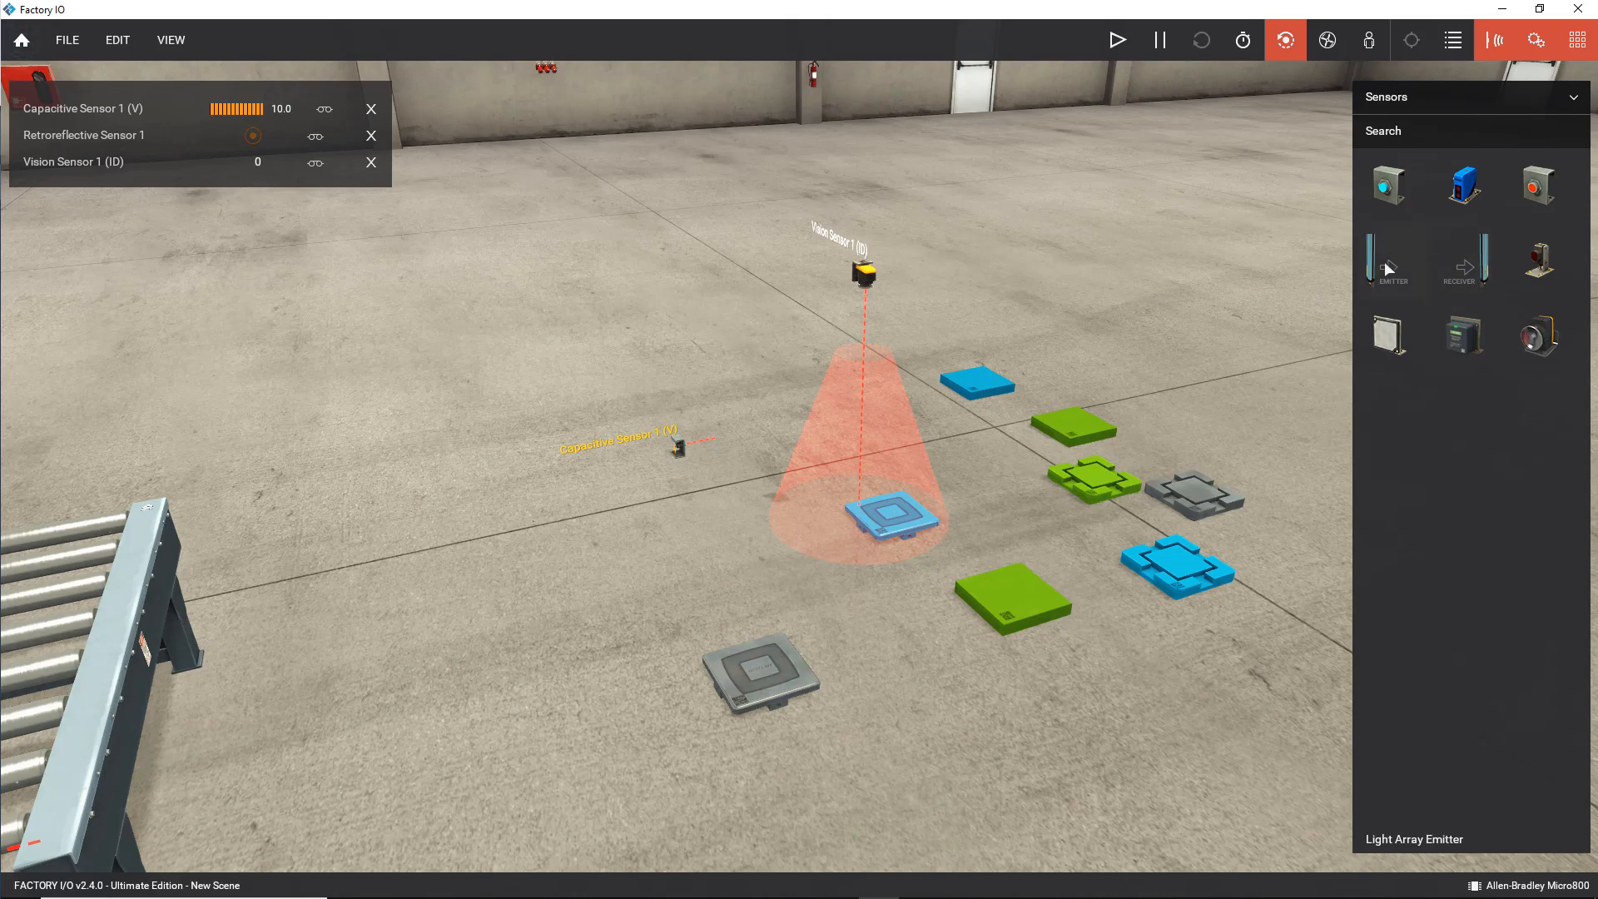
{"action": "left_click_drag", "start_coordinate": [1385, 262], "coordinate": [528, 389]}
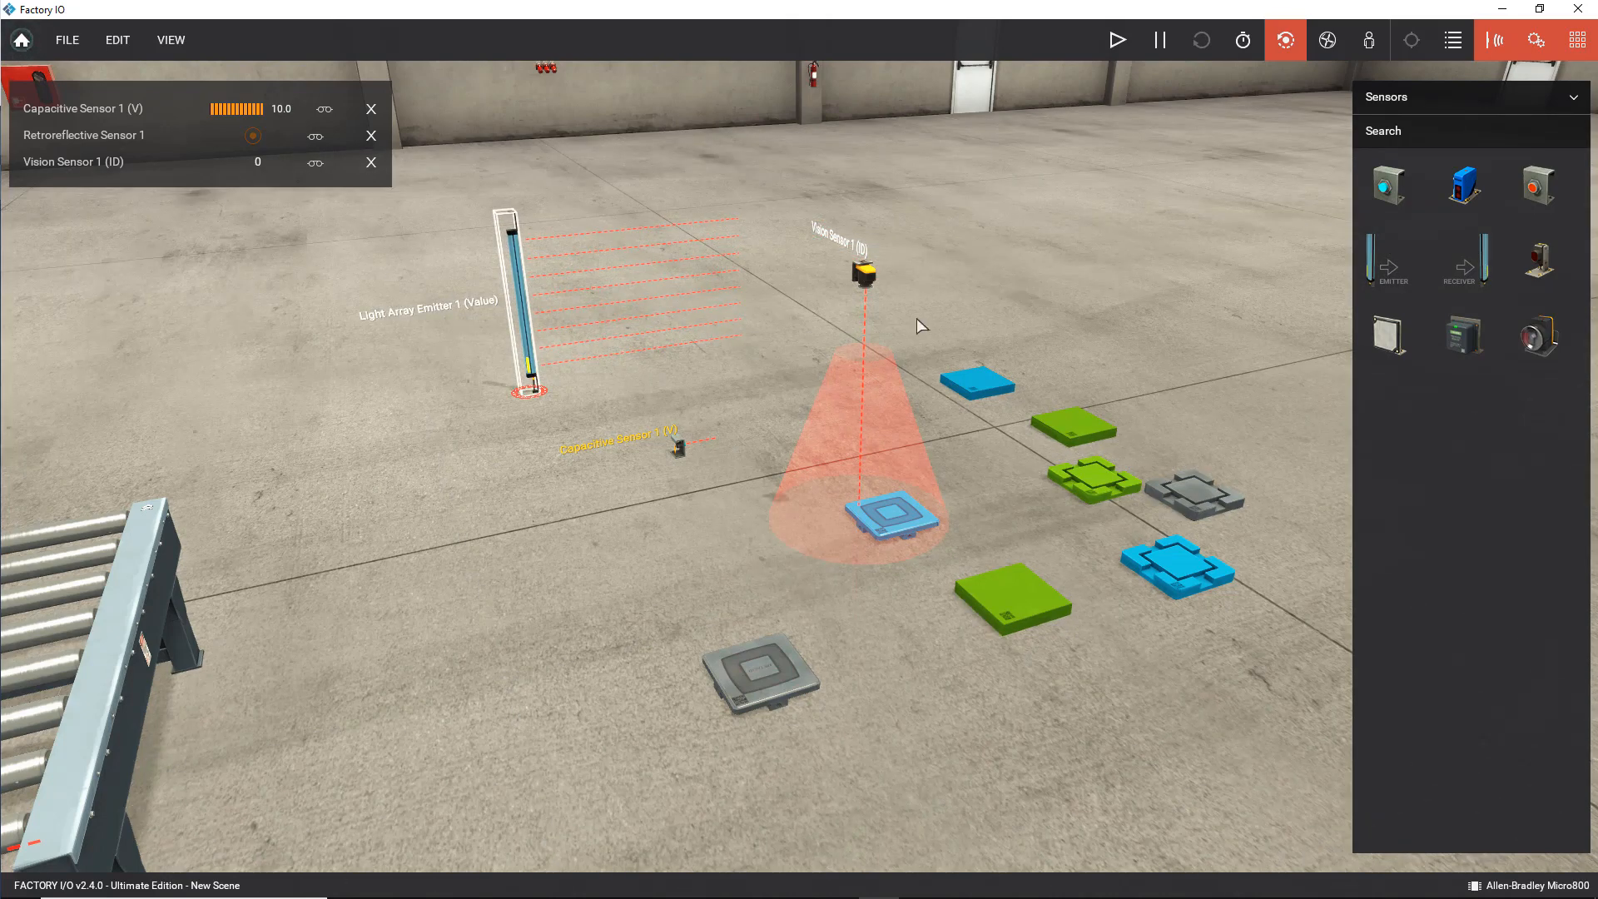
{"action": "left_click_drag", "start_coordinate": [1474, 256], "coordinate": [725, 348]}
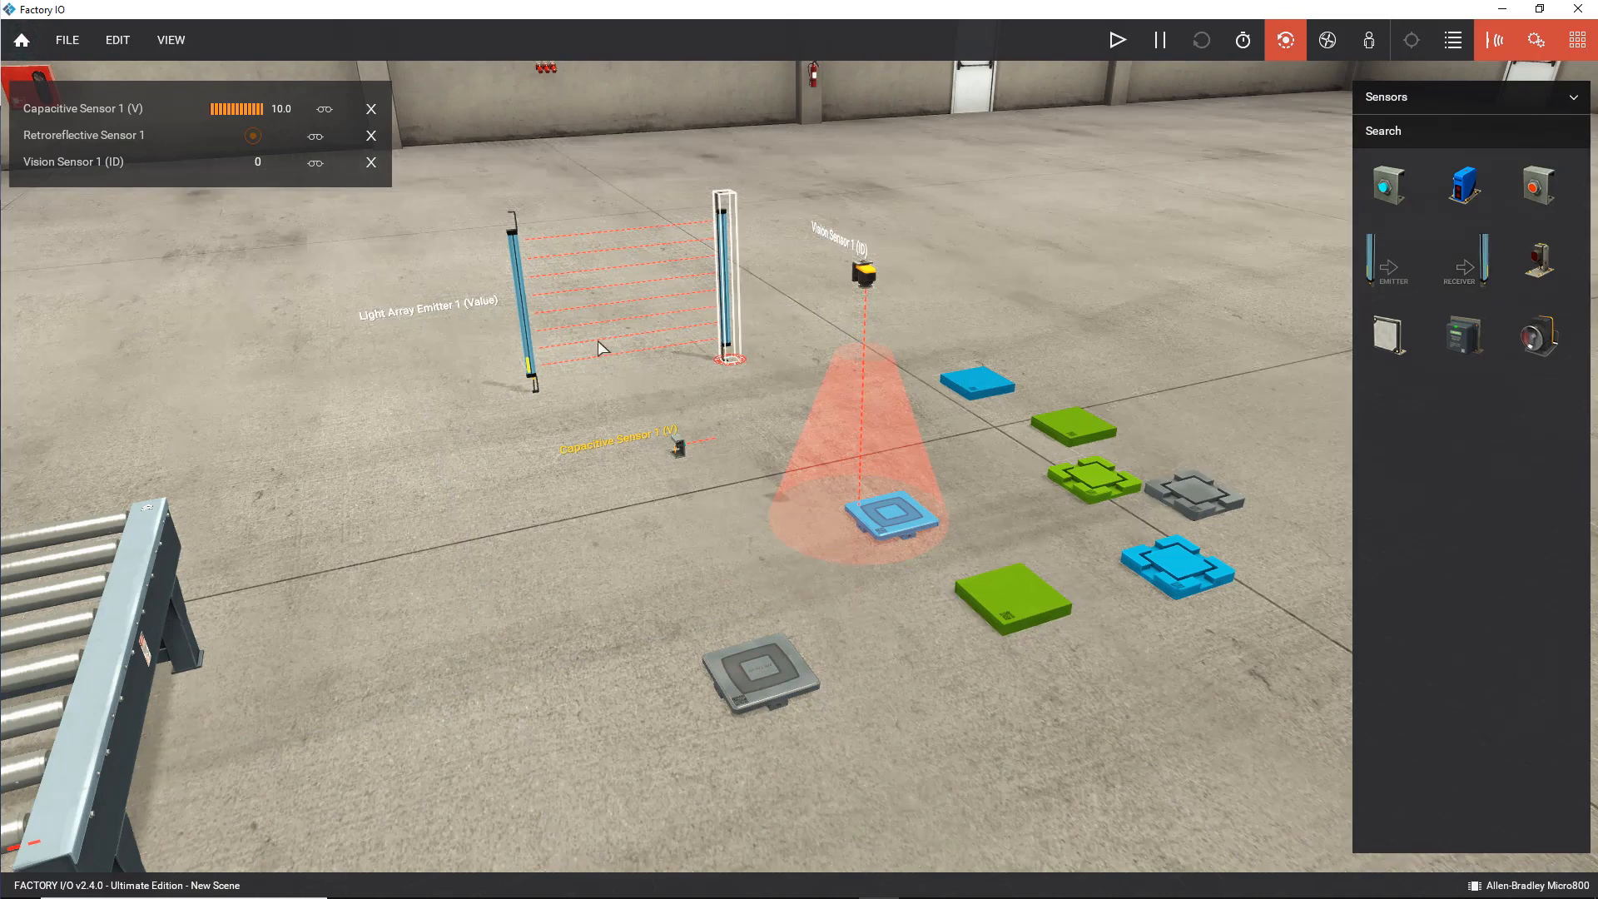
{"action": "right_click", "coordinate": [530, 347]}
{"action": "mouse_move", "coordinate": [641, 614]}
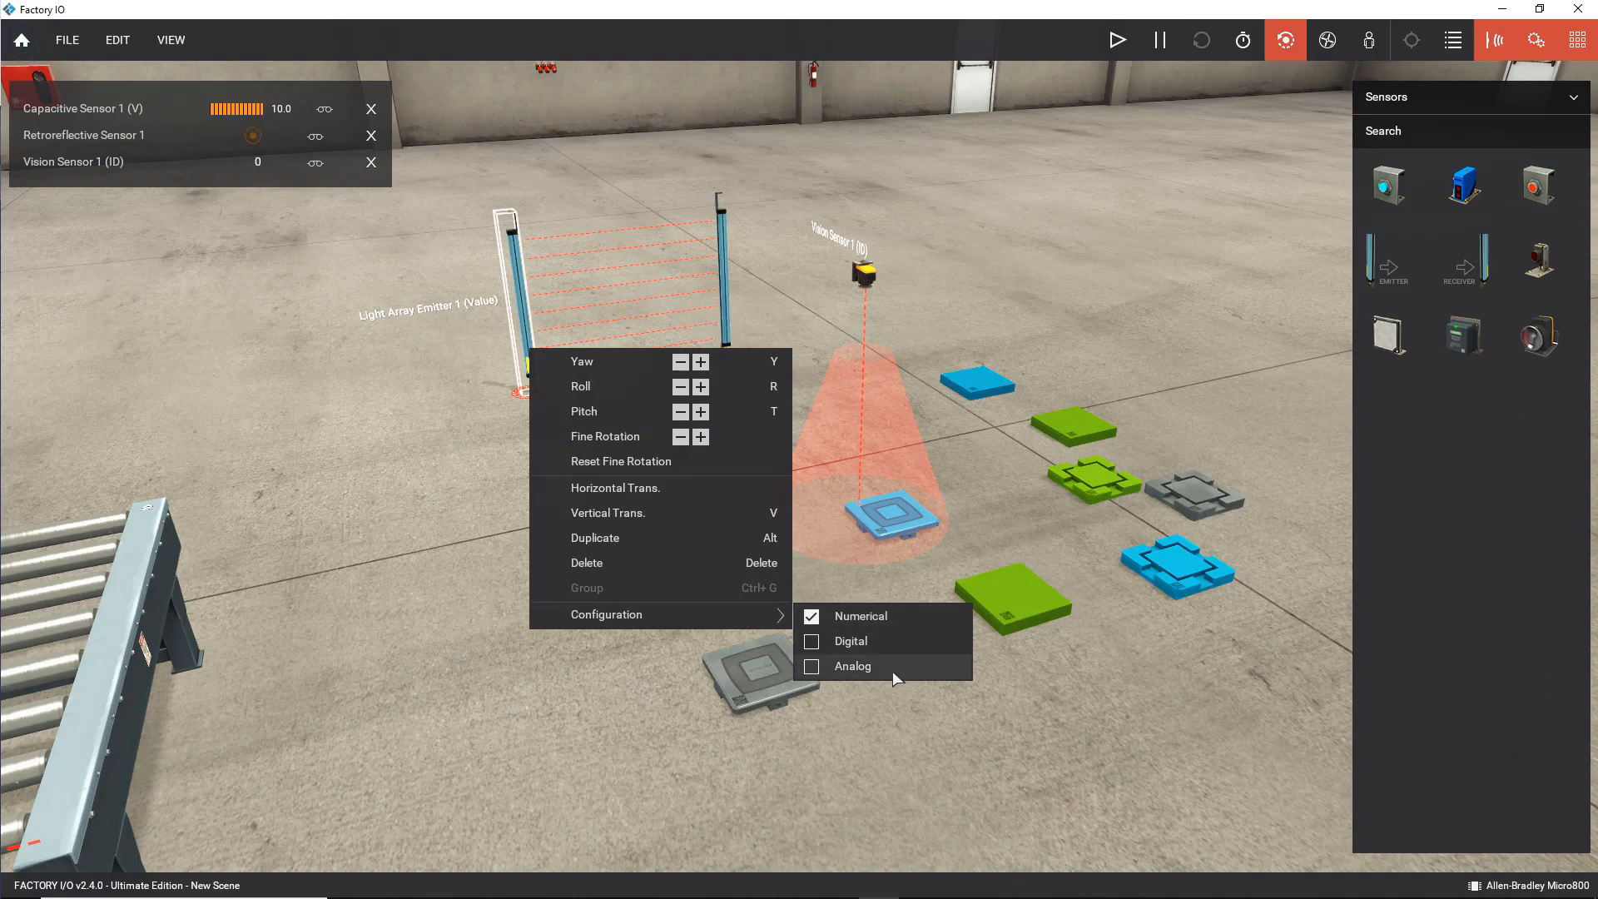
{"action": "left_click", "coordinate": [480, 527]}
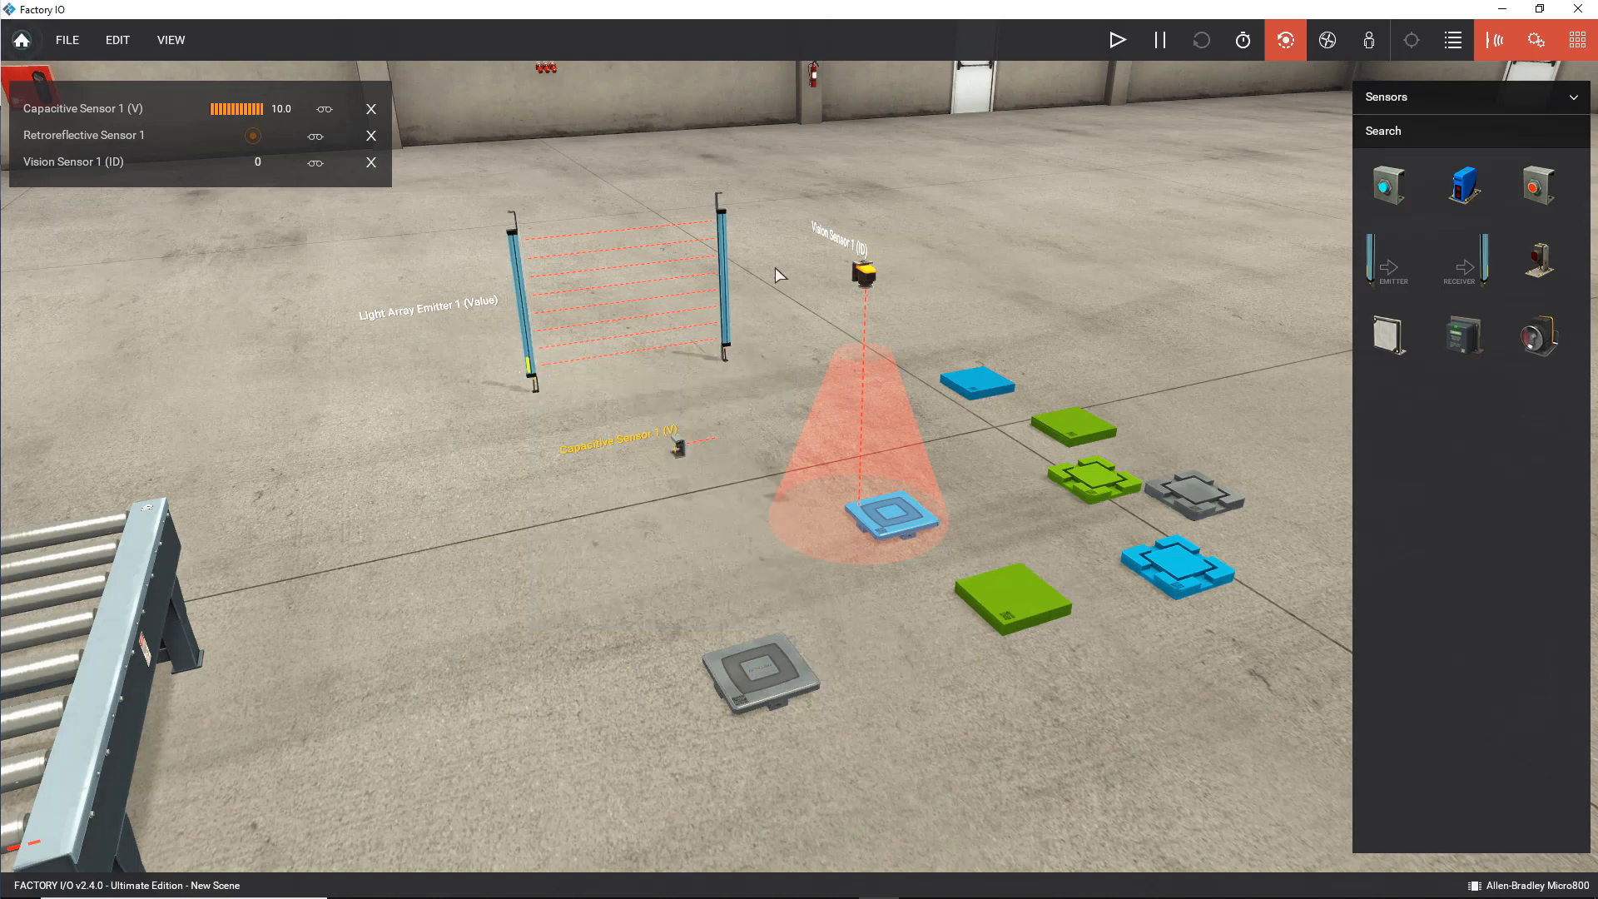
Run the simulation, test the light array by moving the blue raw material between emitter and receiver, and stop the simulation.
{"action": "left_click", "coordinate": [1123, 48]}
{"action": "left_click_drag", "start_coordinate": [965, 383], "coordinate": [636, 371]}
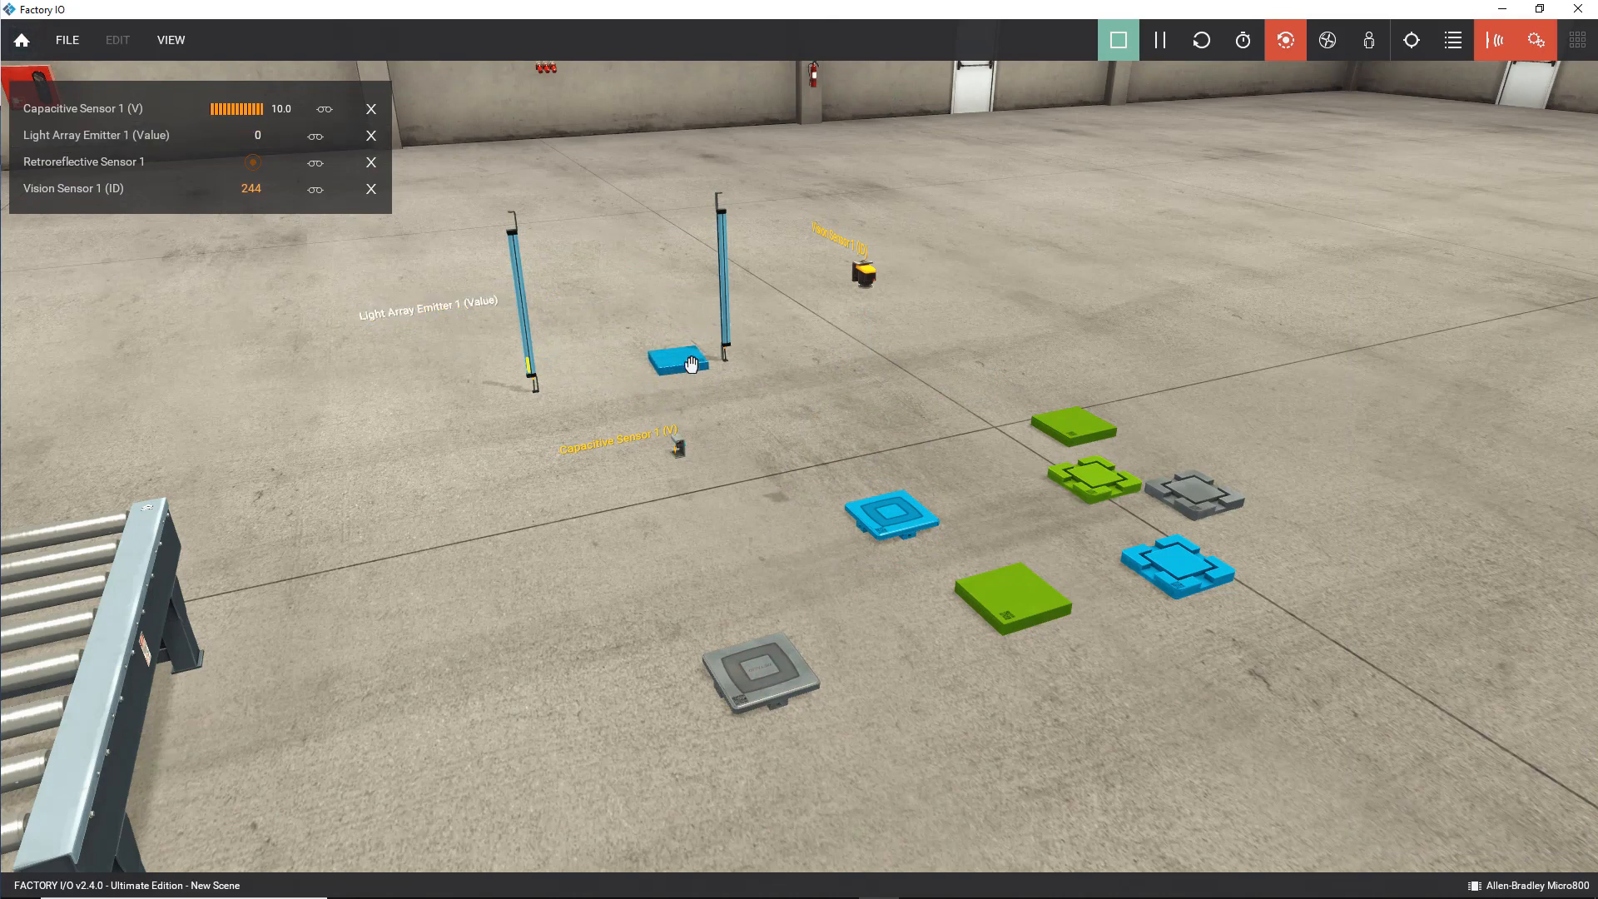
{"action": "mouse_move", "coordinate": [685, 342]}
{"action": "left_mouse_down"}
{"action": "mouse_move", "coordinate": [688, 356]}
{"action": "mouse_move", "coordinate": [681, 335]}
{"action": "left_mouse_up"}
{"action": "left_click", "coordinate": [1119, 42]}
Delete the vision sensor, capacitive sensor, all raw materials, lids and bases, and the light array receiver and emitter.
{"action": "scroll", "coordinate": [1115, 481], "scroll_direction": "down", "scroll_amount": 2}
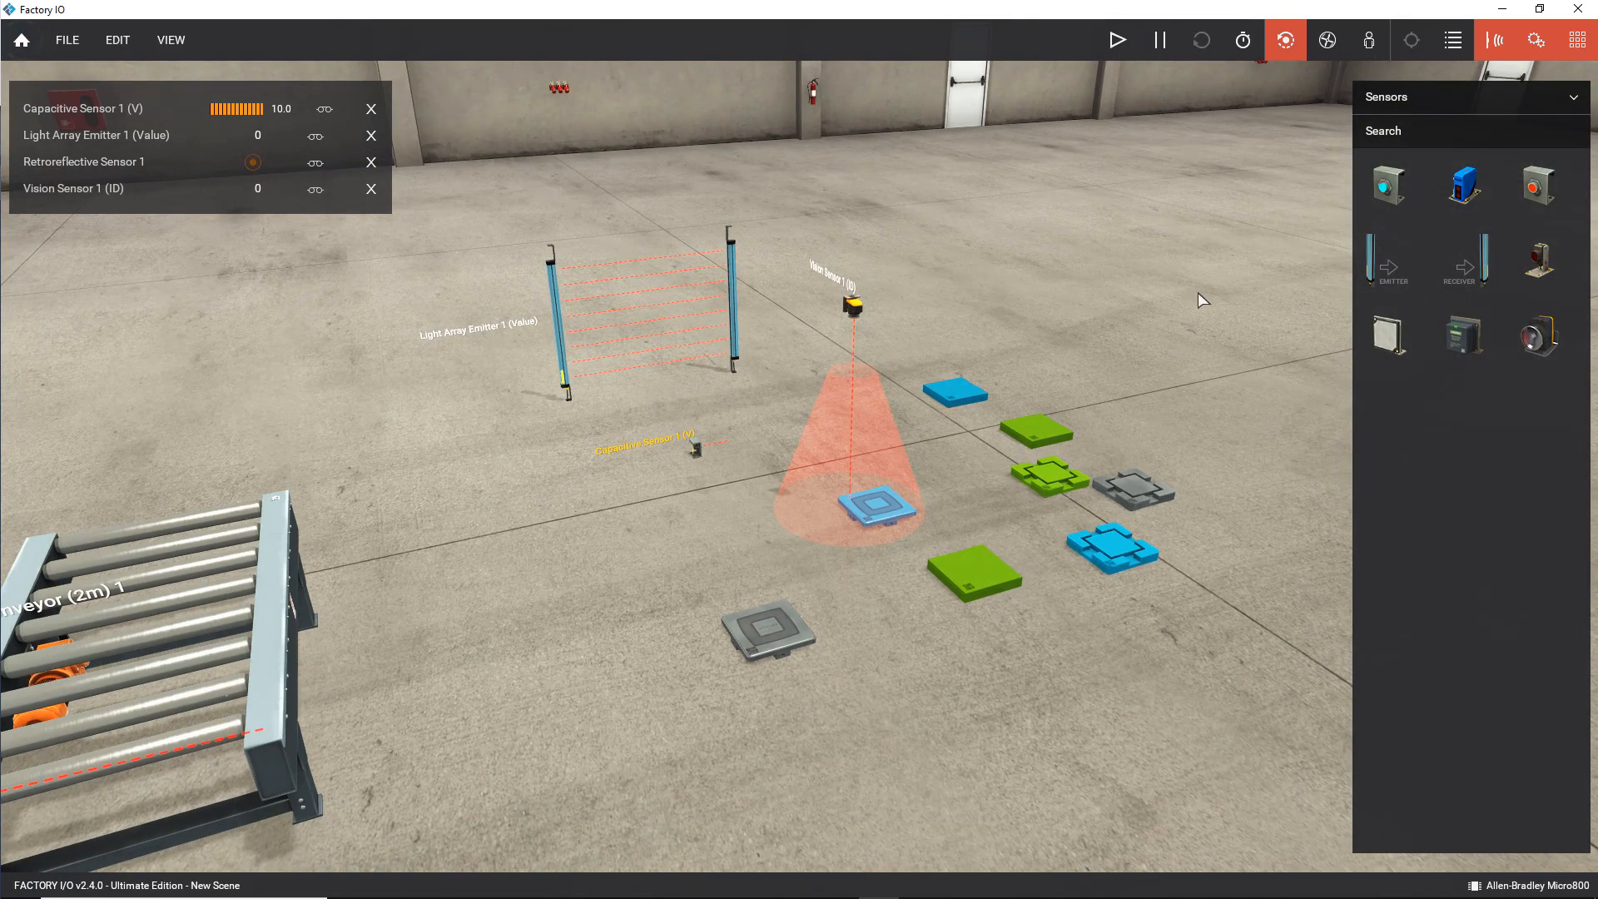
{"action": "left_click_drag", "start_coordinate": [1207, 245], "coordinate": [506, 709]}
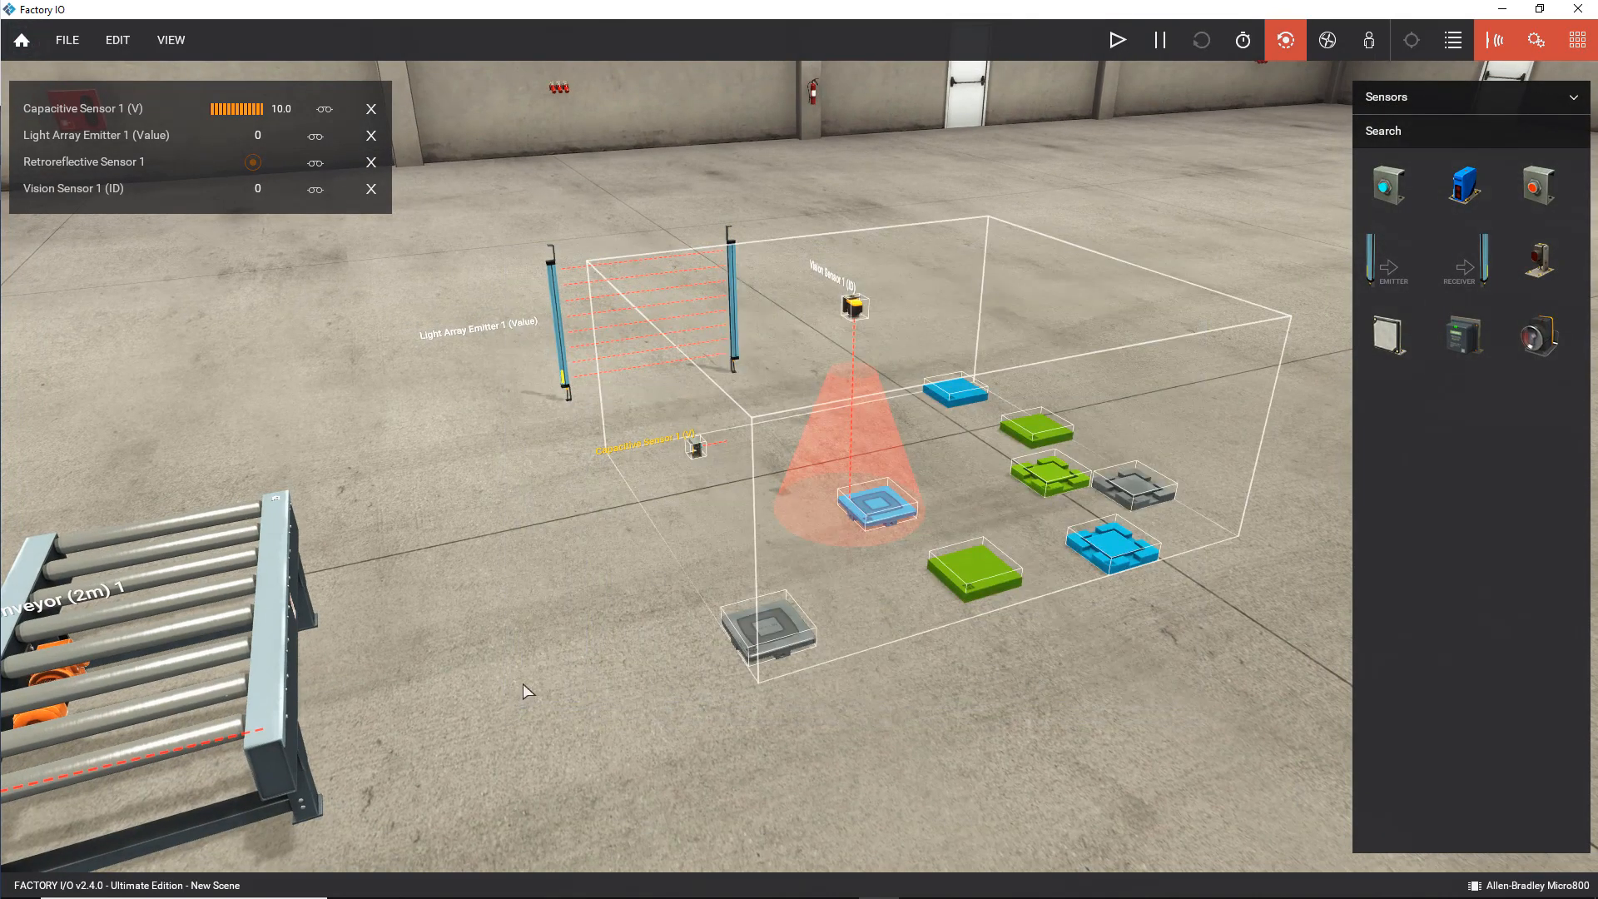
{"action": "key", "text": "Delete"}
{"action": "left_click", "coordinate": [734, 333]}
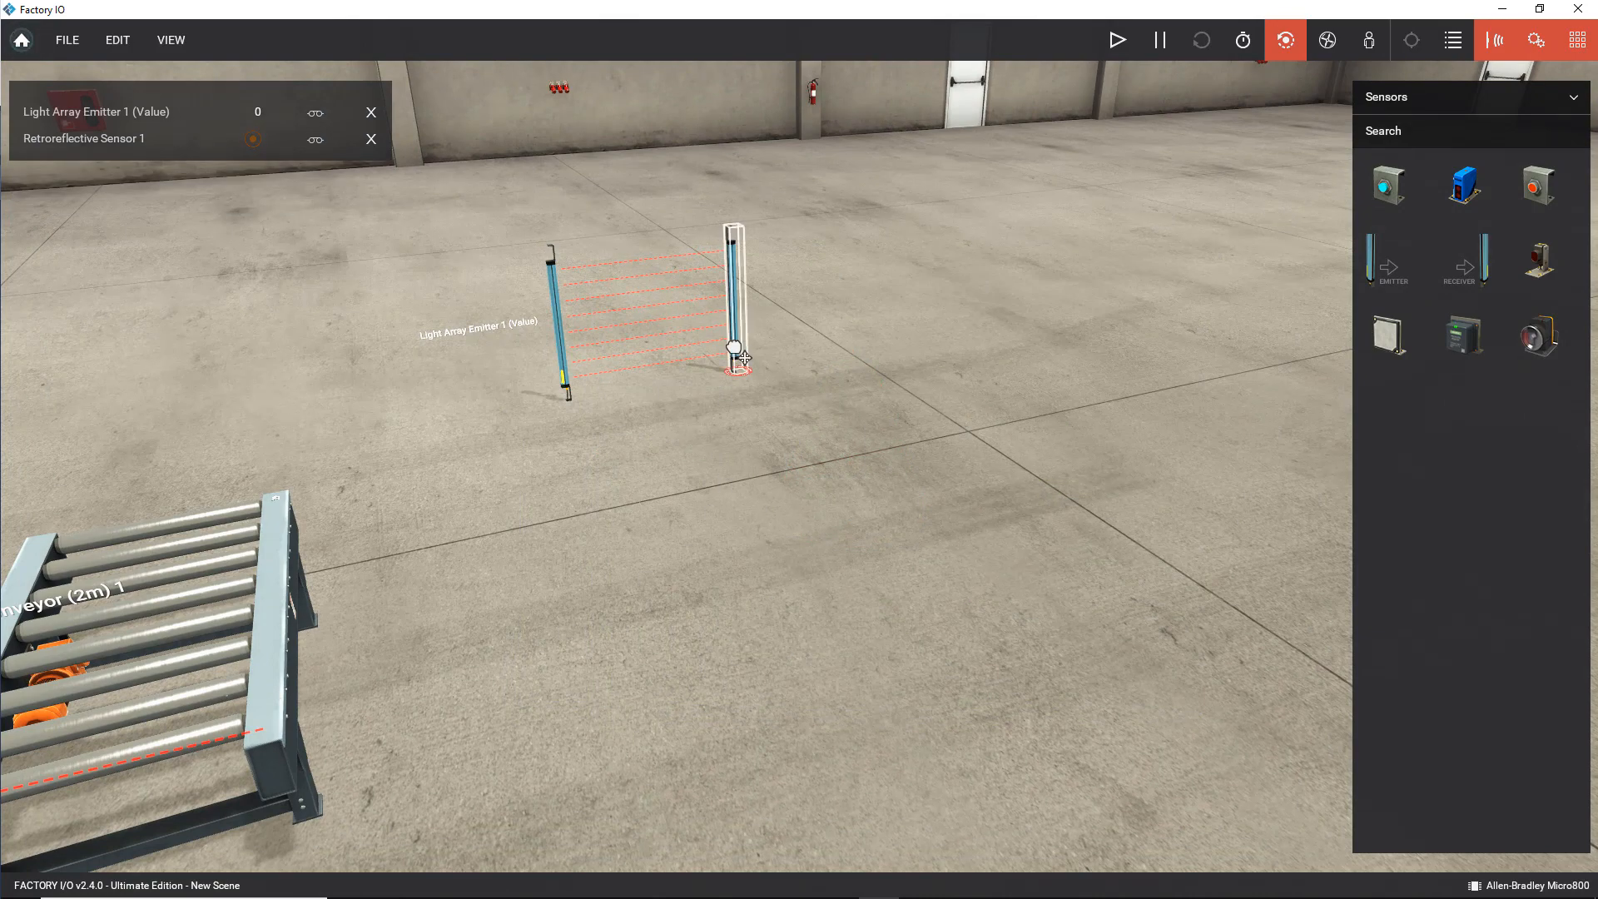
{"action": "key", "text": "Delete"}
{"action": "double_click", "coordinate": [568, 350]}
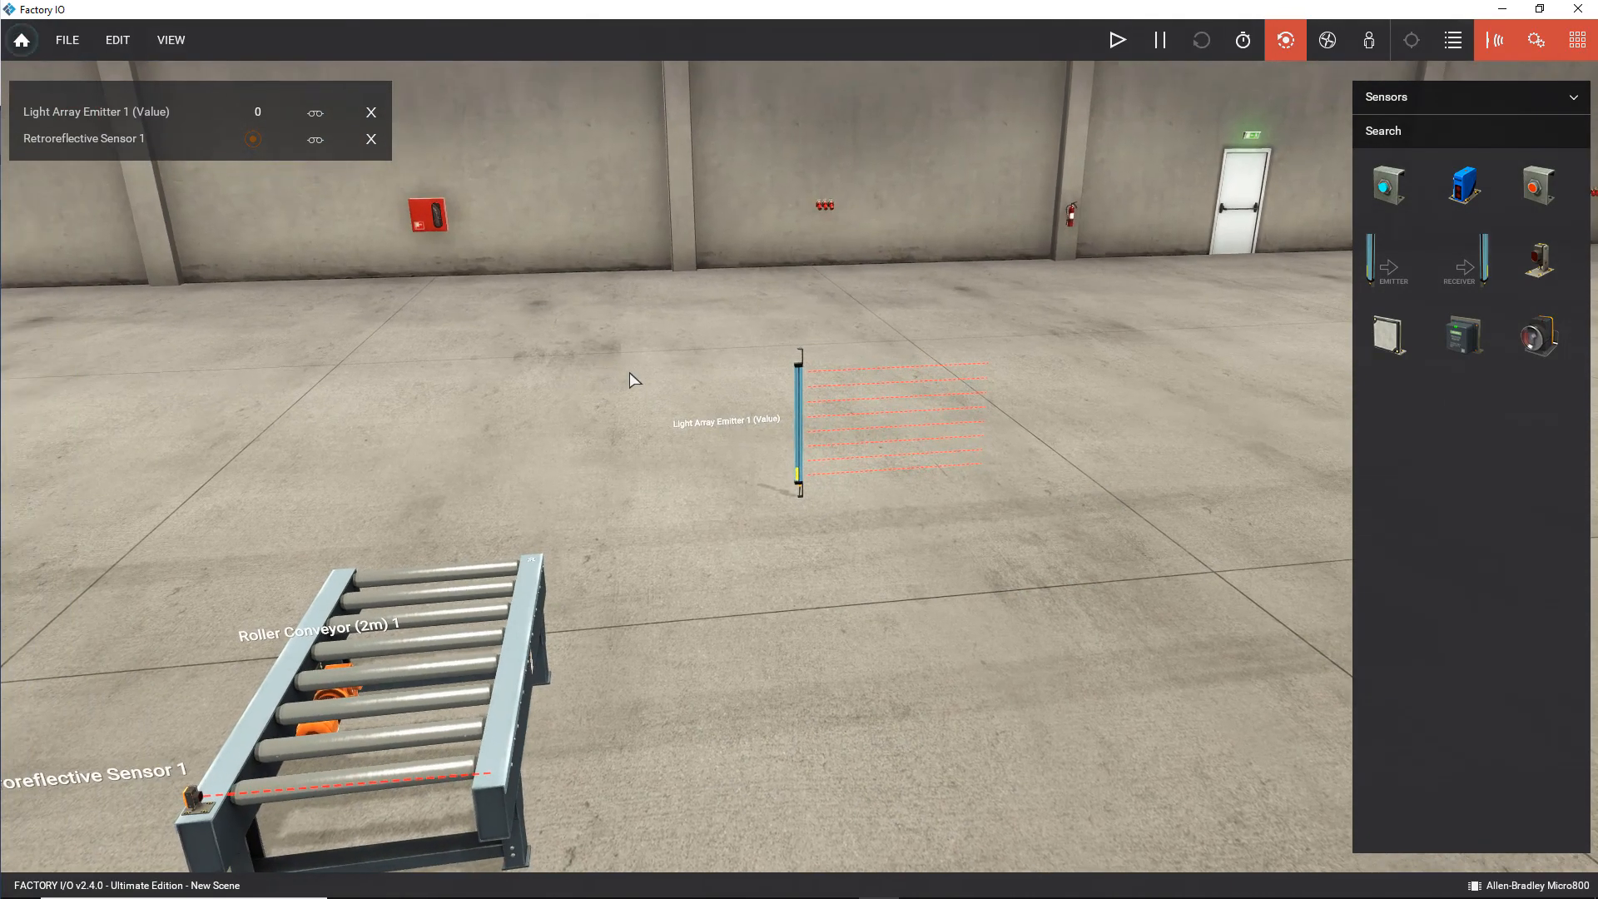
{"action": "left_click", "coordinate": [781, 440]}
{"action": "key", "text": "Delete"}
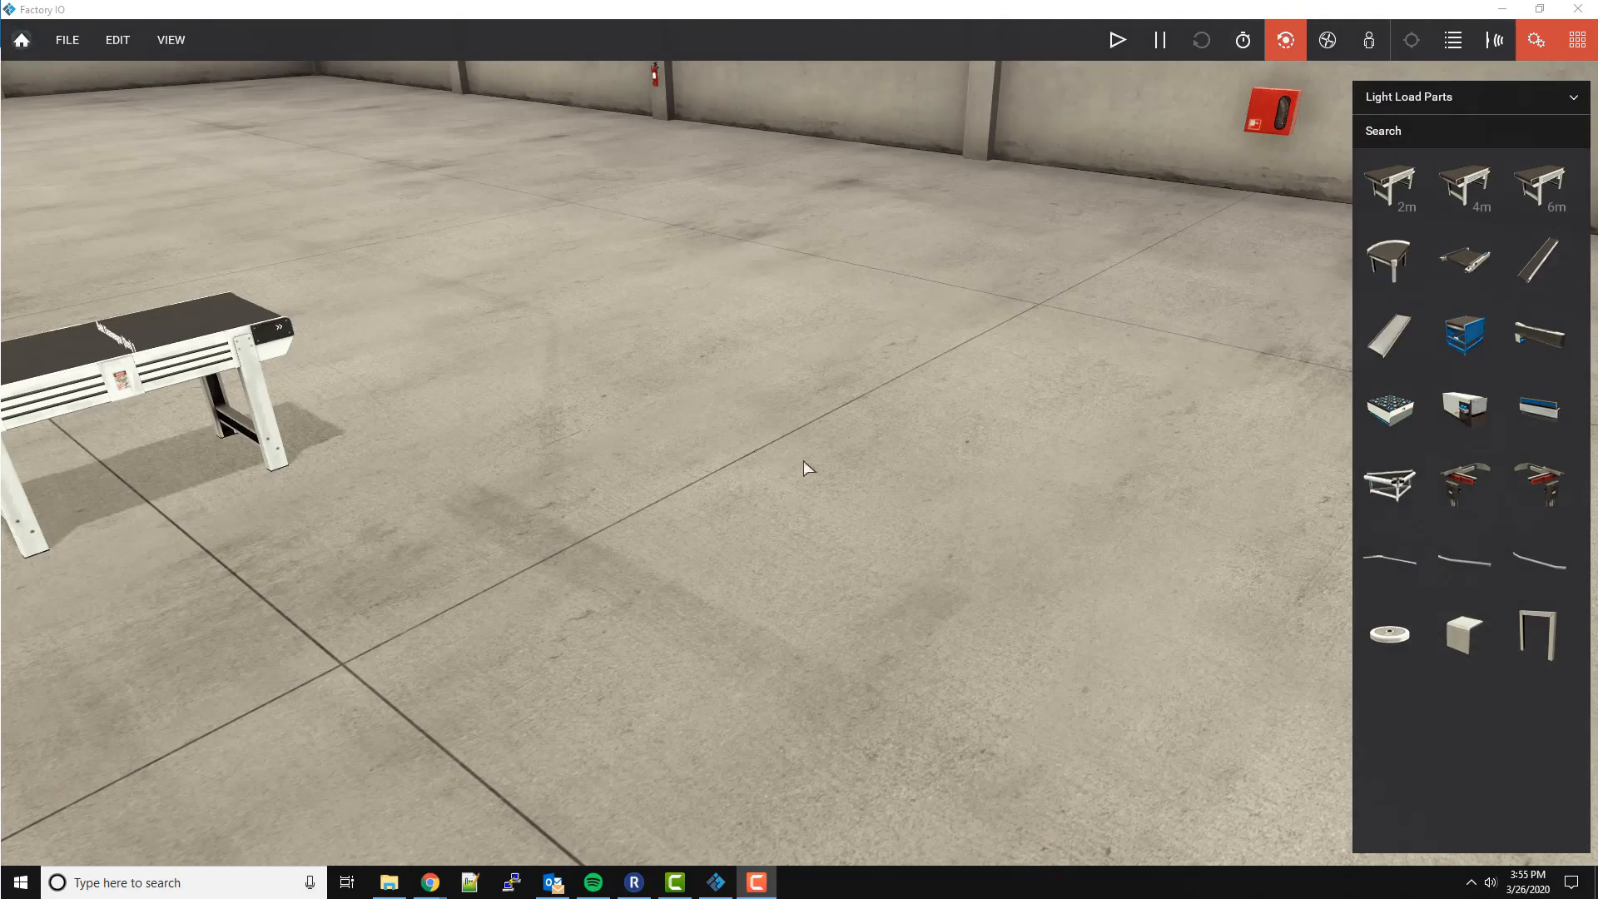
Place a pivot arm sorter on the floor beside the belt conveyor.
{"action": "left_click", "coordinate": [855, 476]}
{"action": "scroll", "coordinate": [854, 474], "scroll_direction": "down", "scroll_amount": 5}
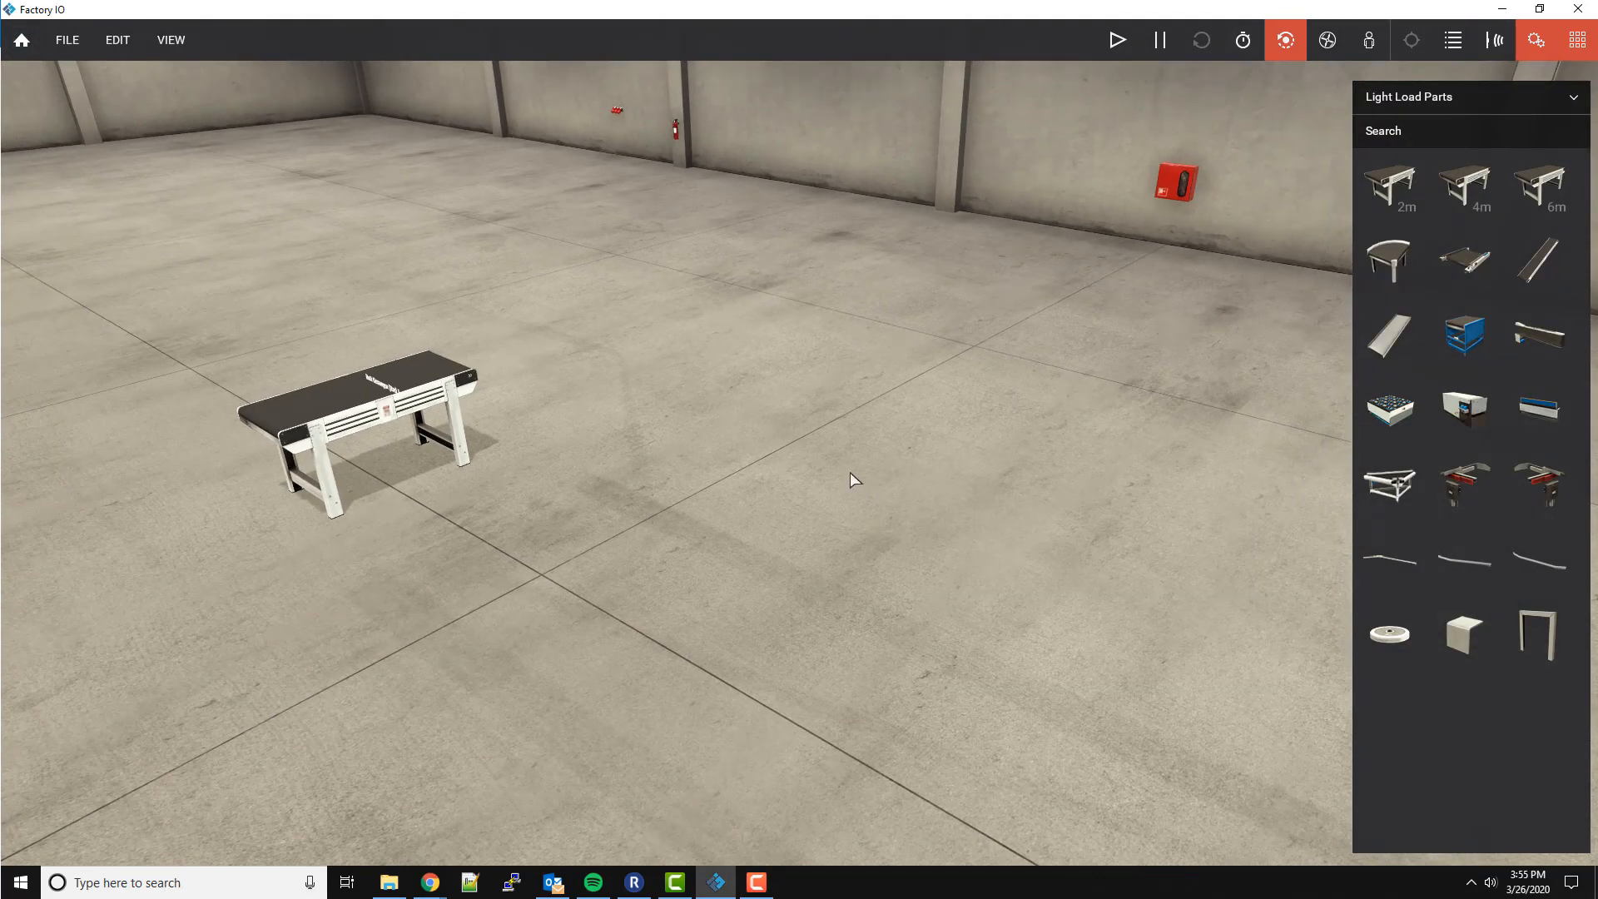
{"action": "right_click_drag", "start_coordinate": [706, 464], "coordinate": [570, 410]}
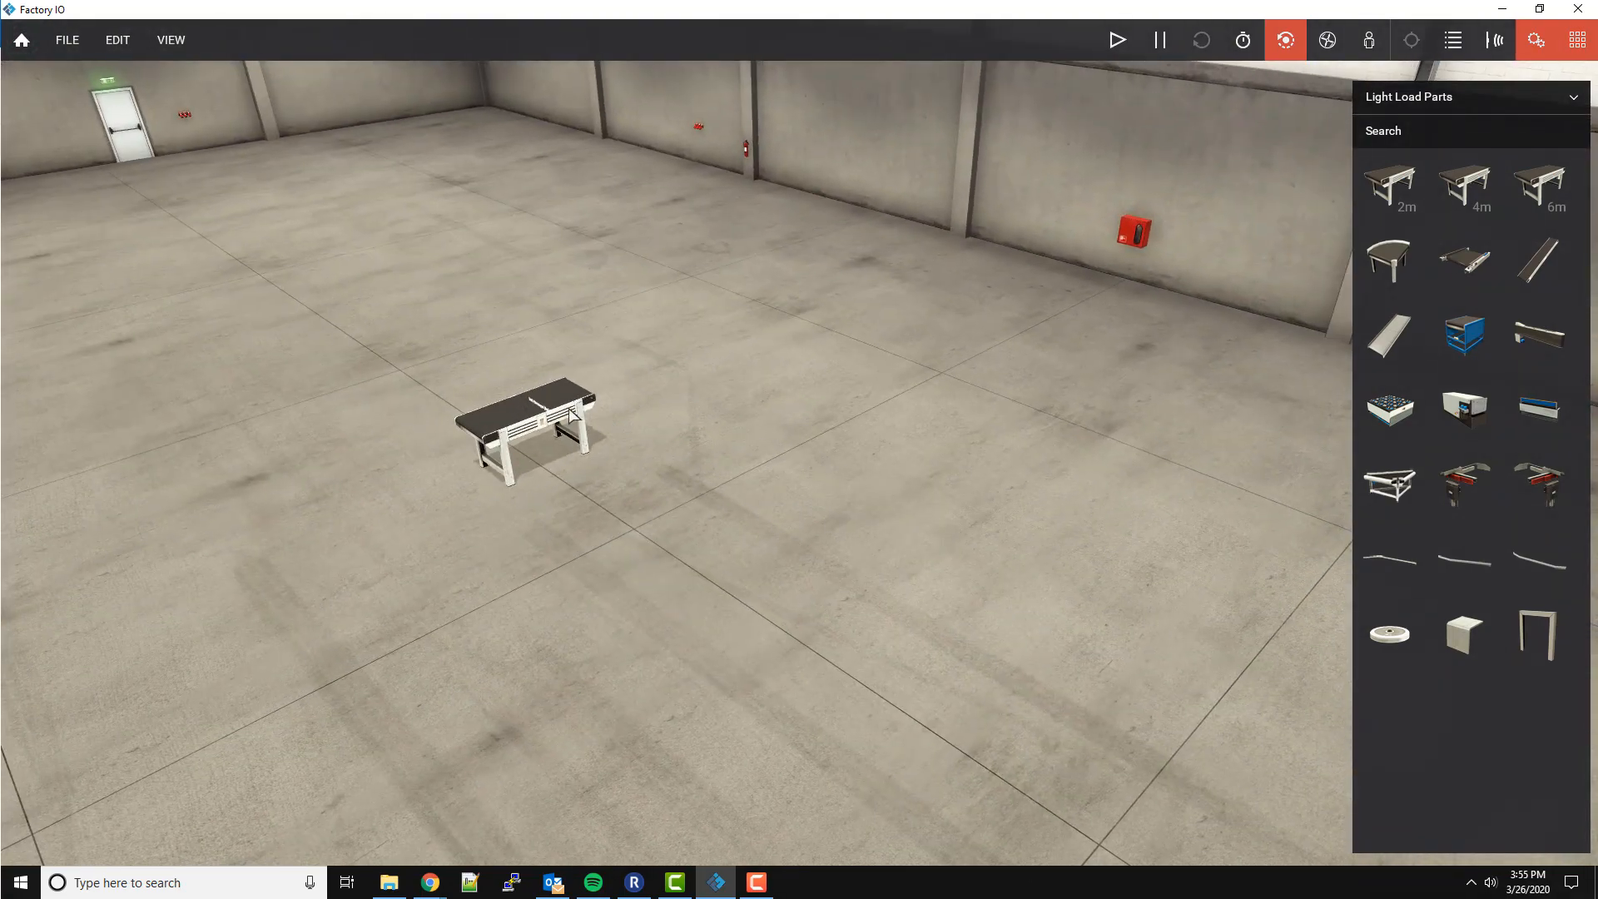
{"action": "left_click", "coordinate": [812, 445]}
{"action": "right_click_drag", "start_coordinate": [765, 443], "coordinate": [694, 442]}
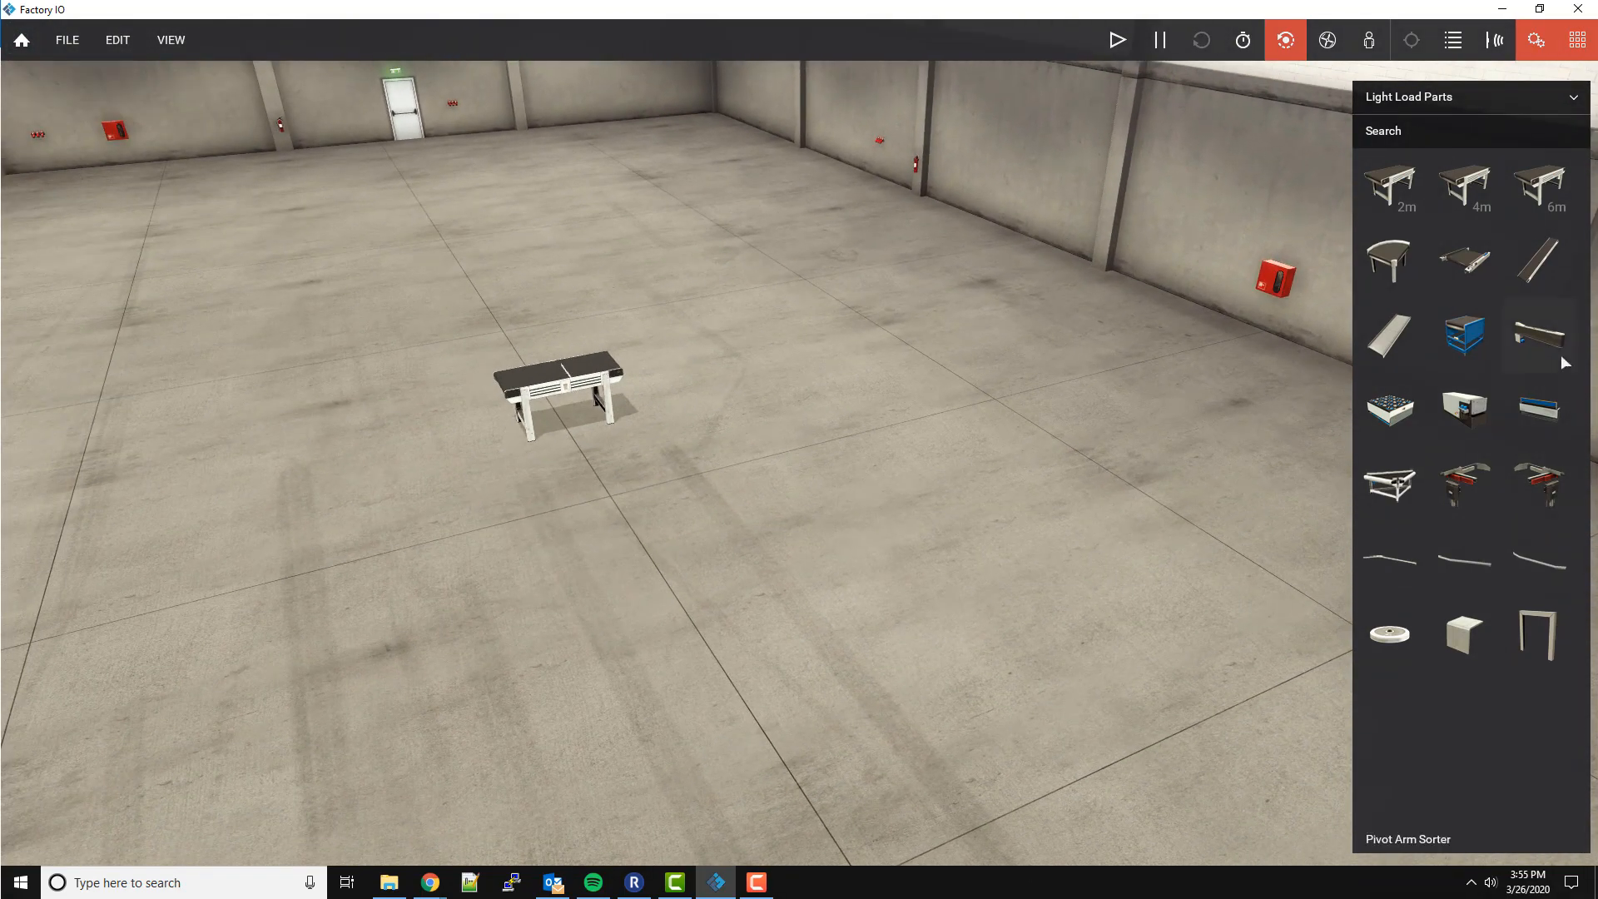
{"action": "left_click_drag", "start_coordinate": [1537, 339], "coordinate": [694, 398]}
{"action": "right_click_drag", "start_coordinate": [694, 398], "coordinate": [510, 381]}
Raise the belt conveyor vertically, well above the warehouse floor.
{"action": "left_click", "coordinate": [515, 370]}
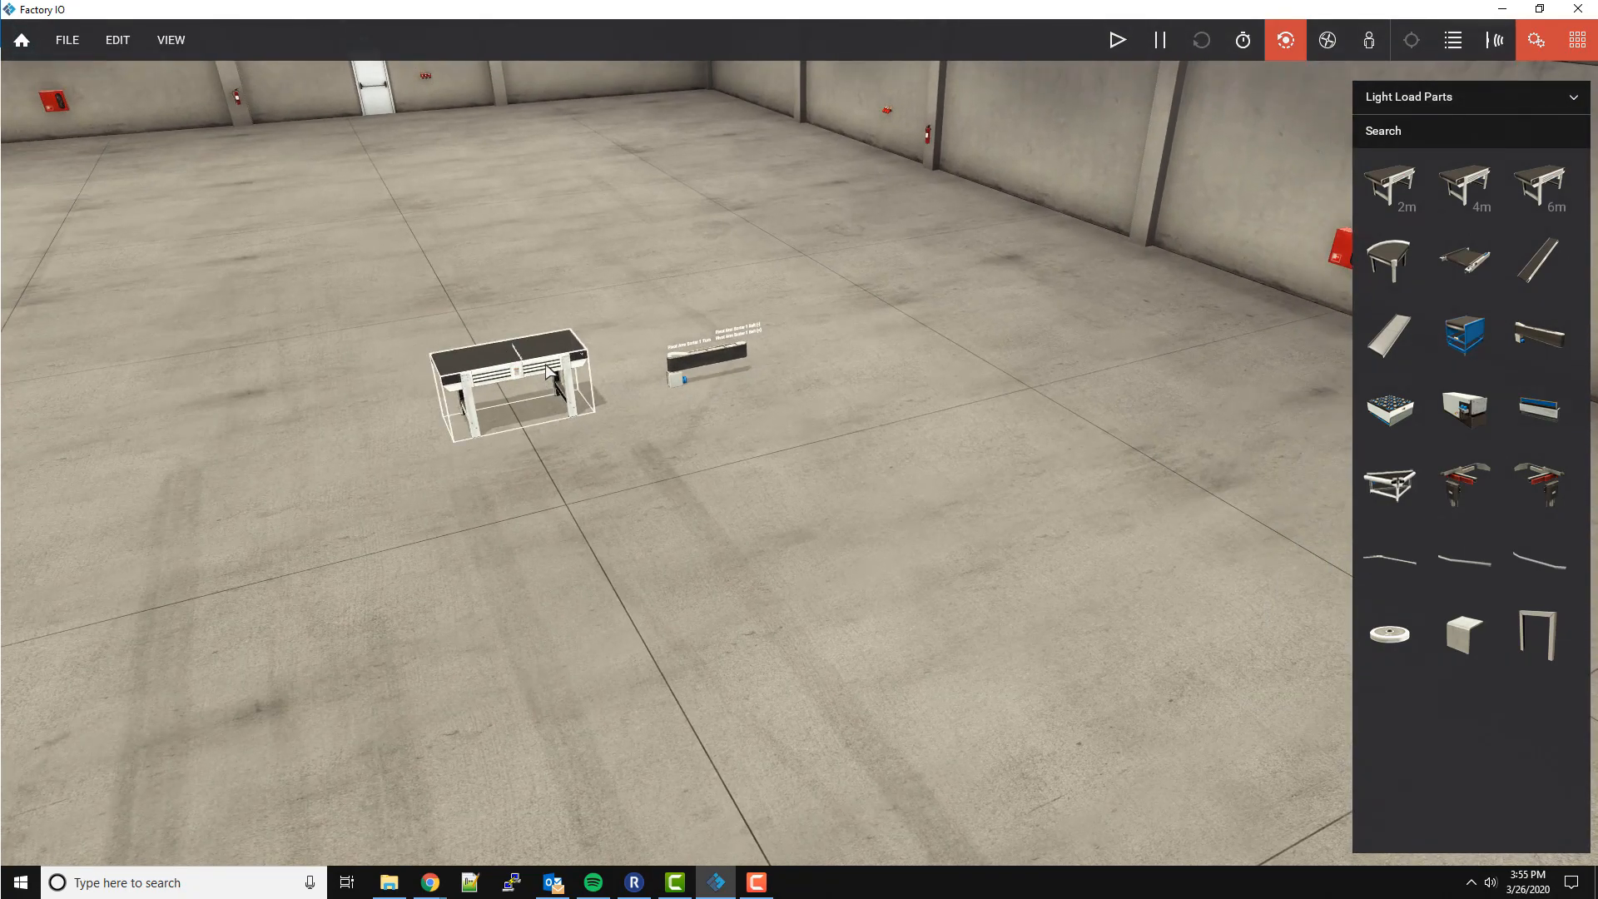
{"action": "left_click_drag", "start_coordinate": [546, 358], "coordinate": [529, 51], "text": "shift"}
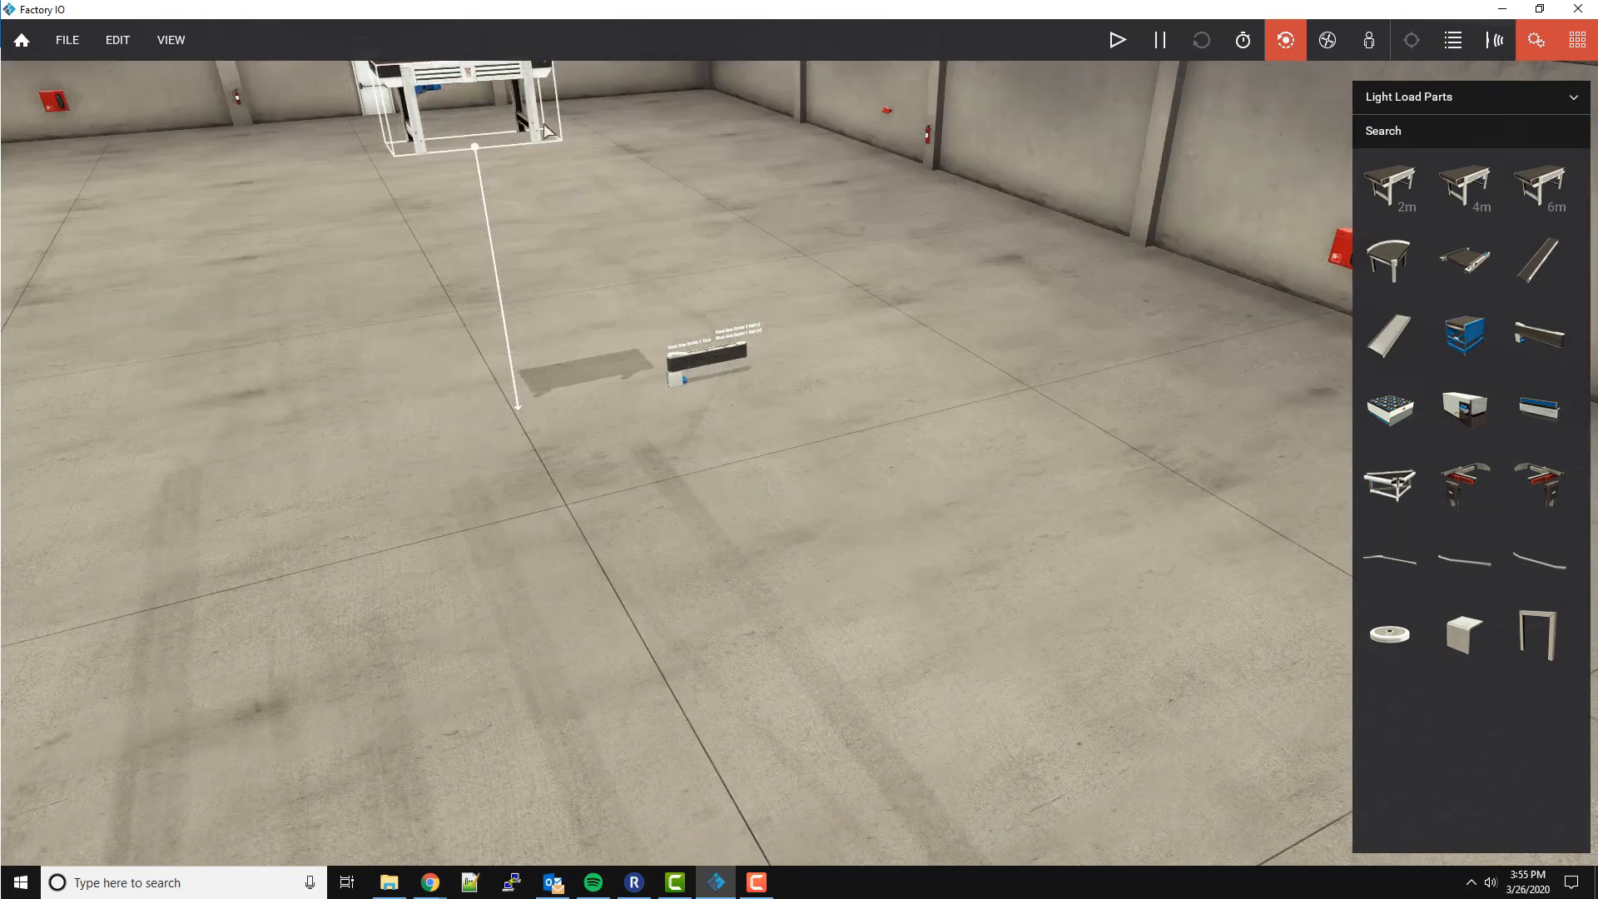
{"action": "left_click", "coordinate": [801, 551]}
{"action": "scroll", "coordinate": [800, 551], "scroll_direction": "down", "scroll_amount": 3}
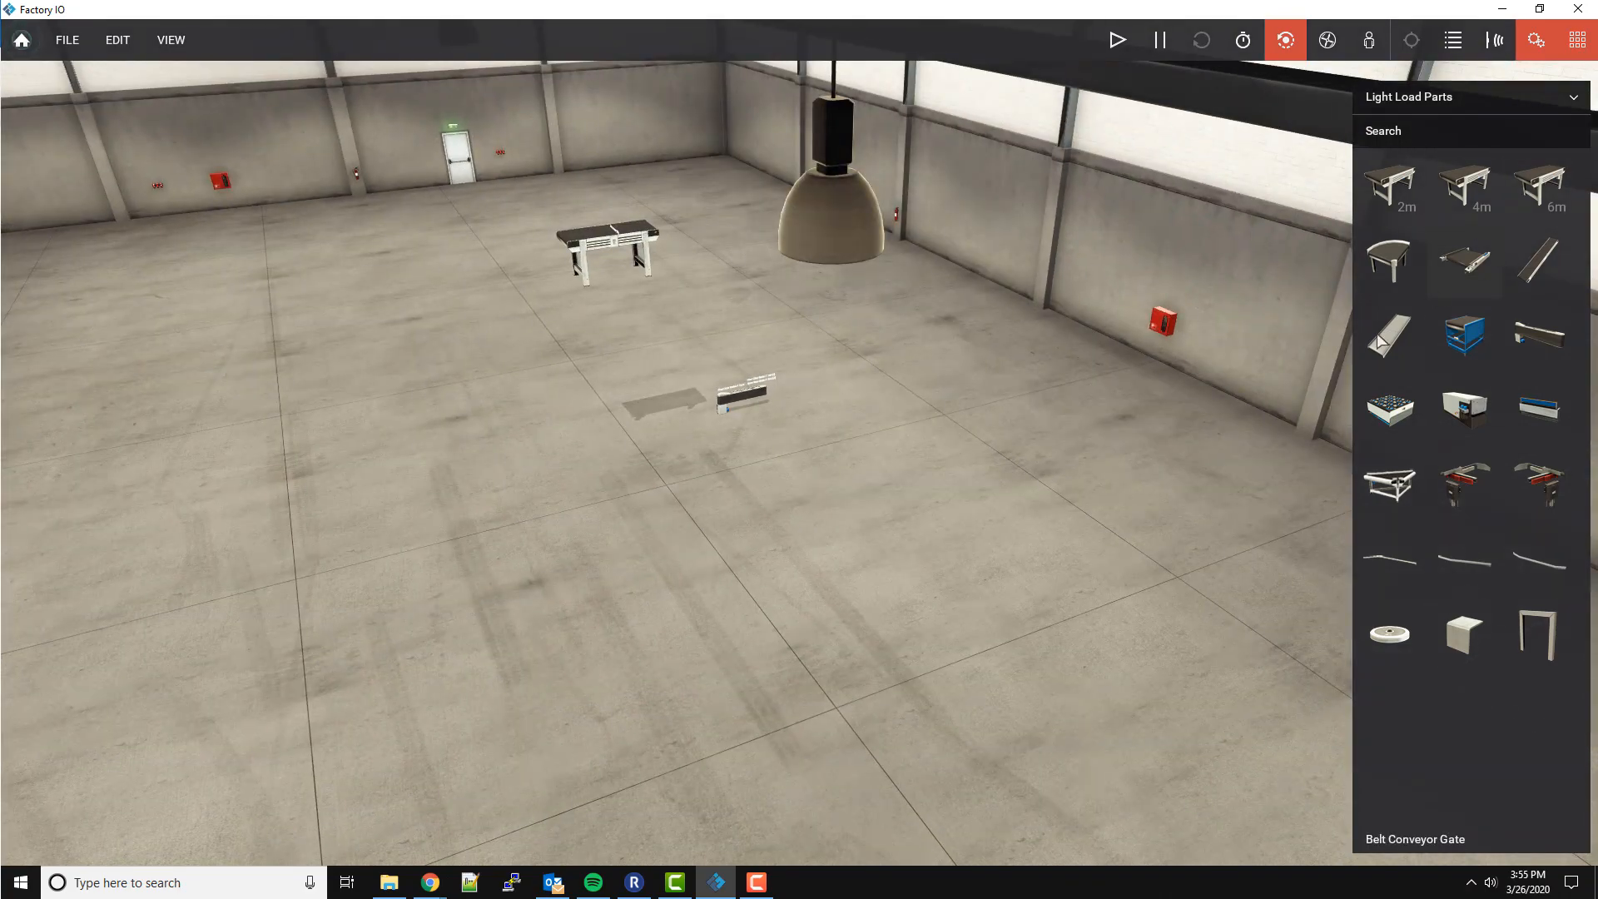
Add a chute to the scene and position it above one end of the raised belt conveyor.
{"action": "left_click_drag", "start_coordinate": [1379, 341], "coordinate": [533, 165]}
{"action": "scroll", "coordinate": [500, 167], "scroll_direction": "up", "scroll_amount": 3}
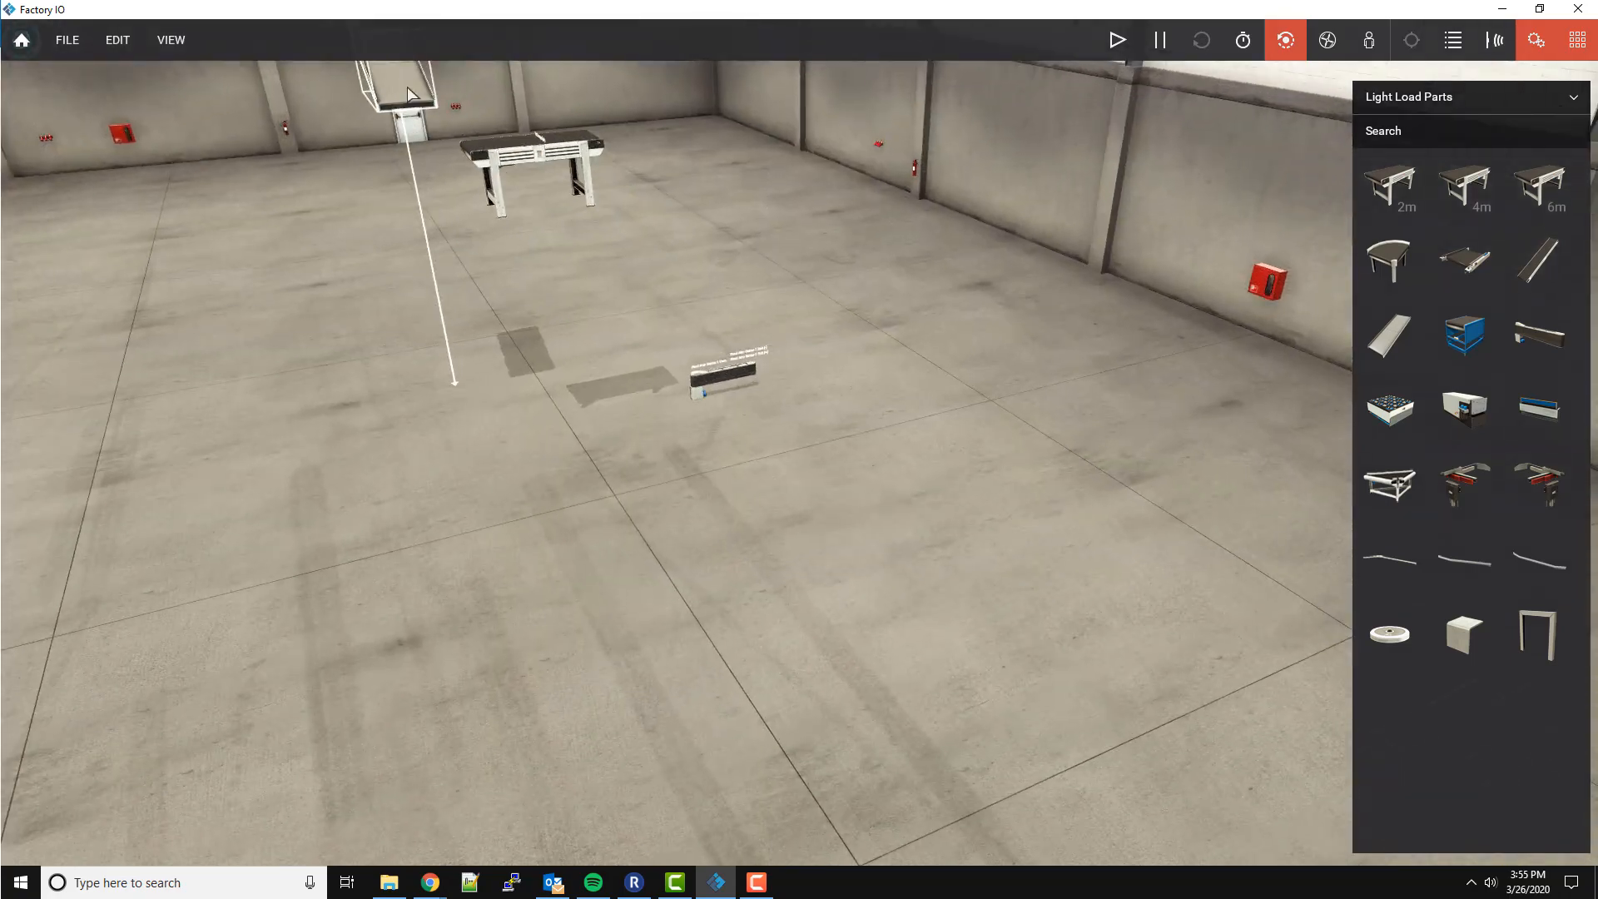
{"action": "left_click_drag", "start_coordinate": [407, 90], "coordinate": [491, 146]}
{"action": "scroll", "coordinate": [586, 302], "scroll_direction": "down", "scroll_amount": 4}
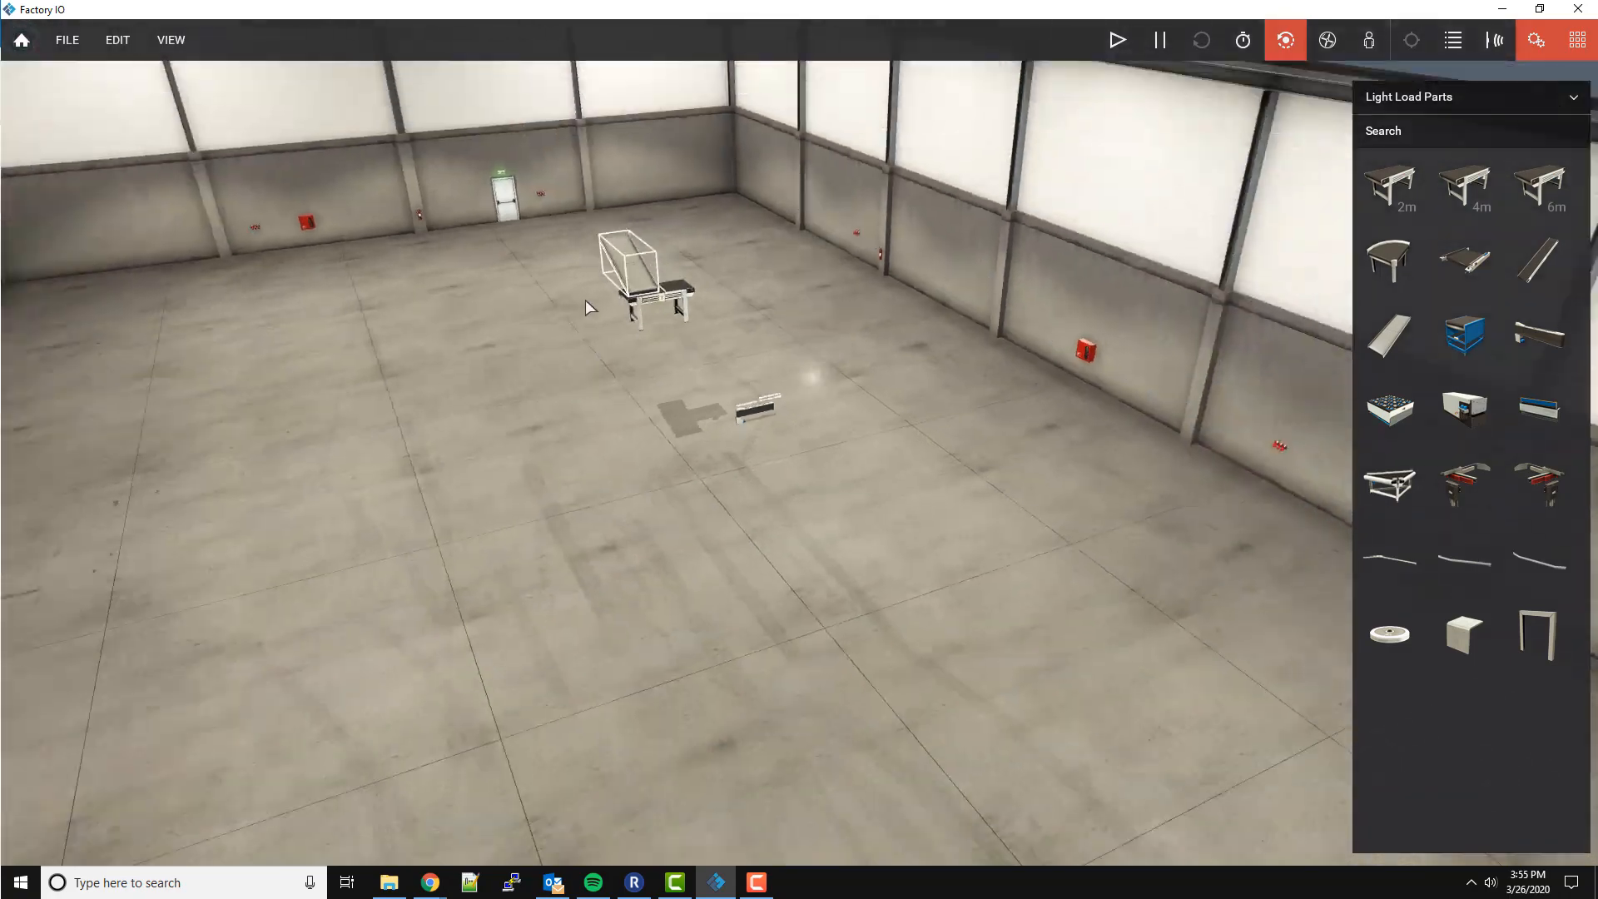
{"action": "scroll", "coordinate": [586, 301], "scroll_direction": "up", "scroll_amount": 2}
Lower the chute and line up its bottom edge with the end of the raised belt conveyor.
{"action": "double_click", "coordinate": [537, 174]}
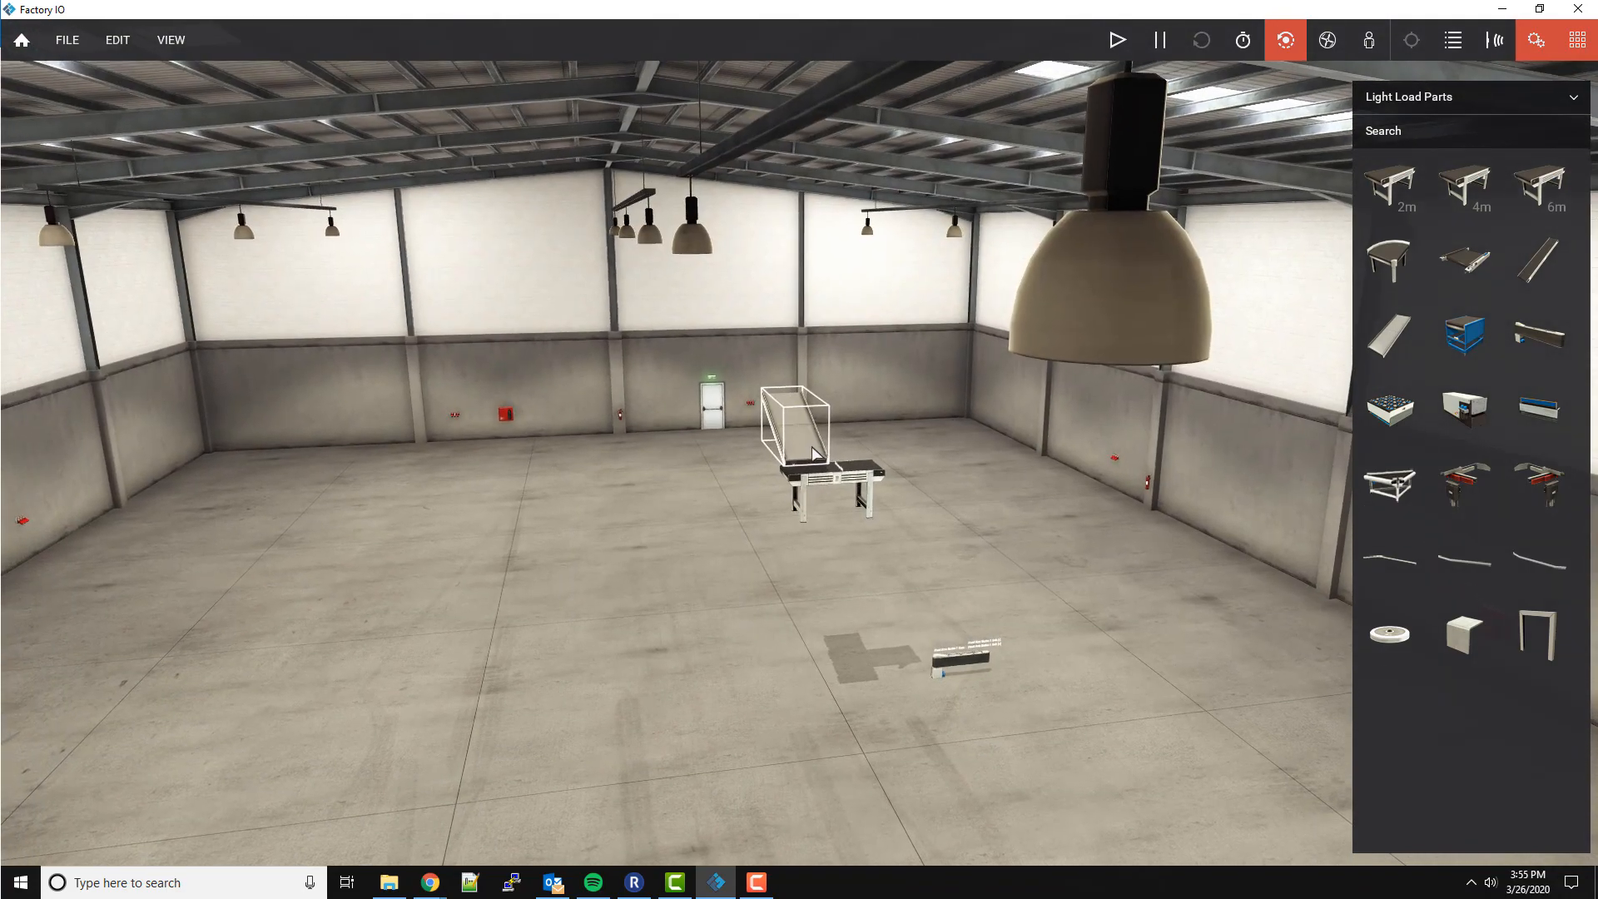
{"action": "scroll", "coordinate": [813, 452], "scroll_direction": "up", "scroll_amount": 5}
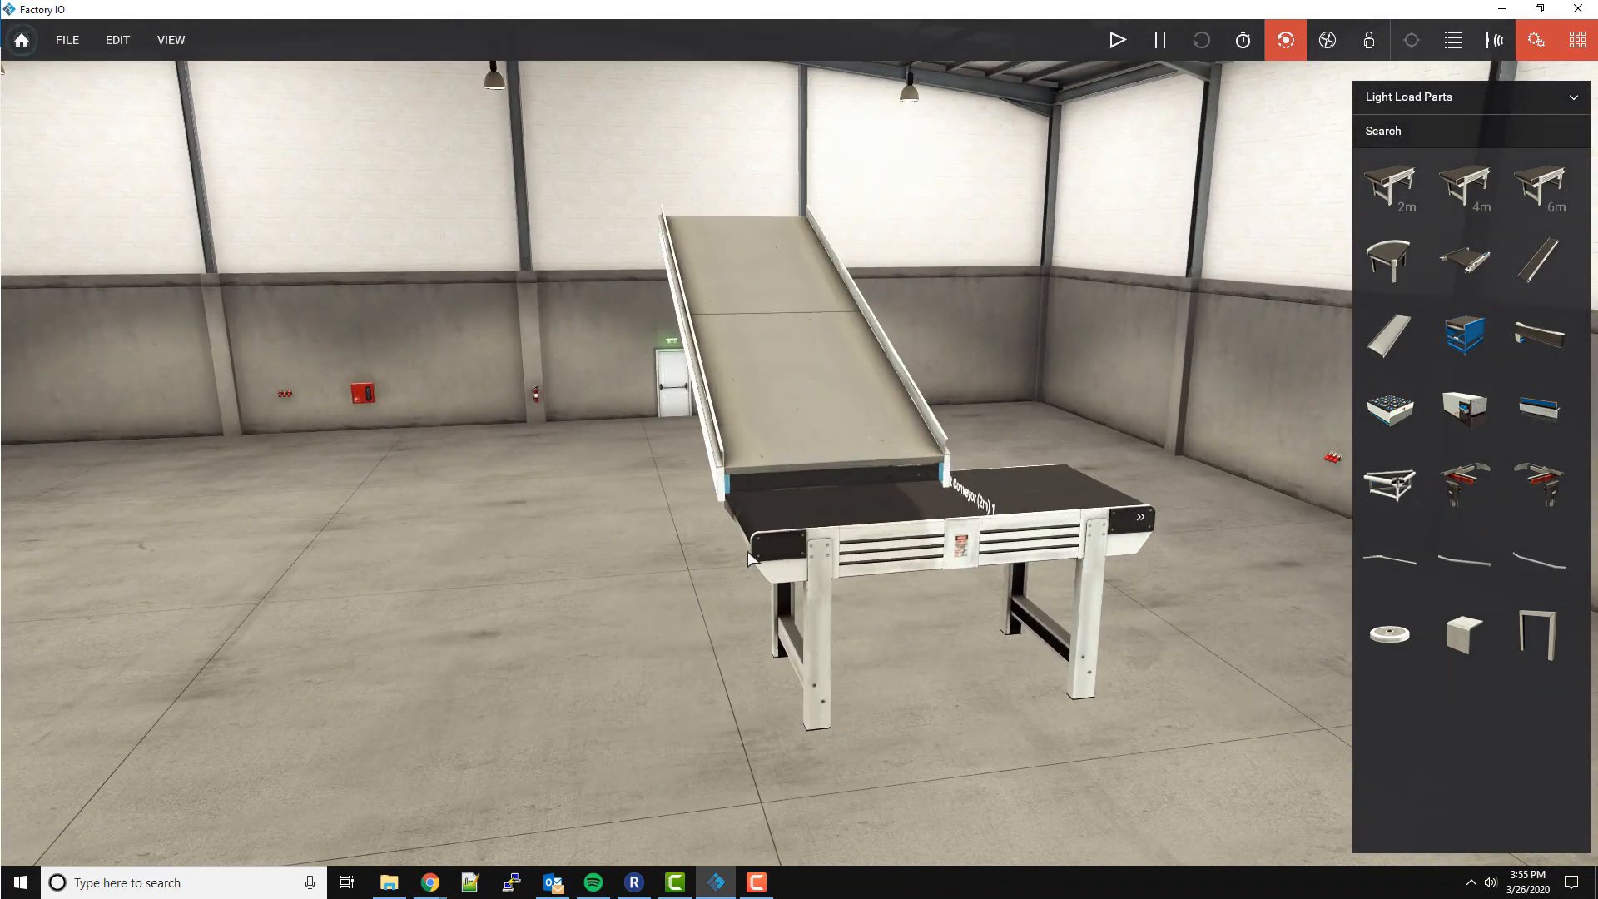
{"action": "left_click", "coordinate": [770, 515]}
{"action": "right_click_drag", "start_coordinate": [779, 518], "coordinate": [974, 575]}
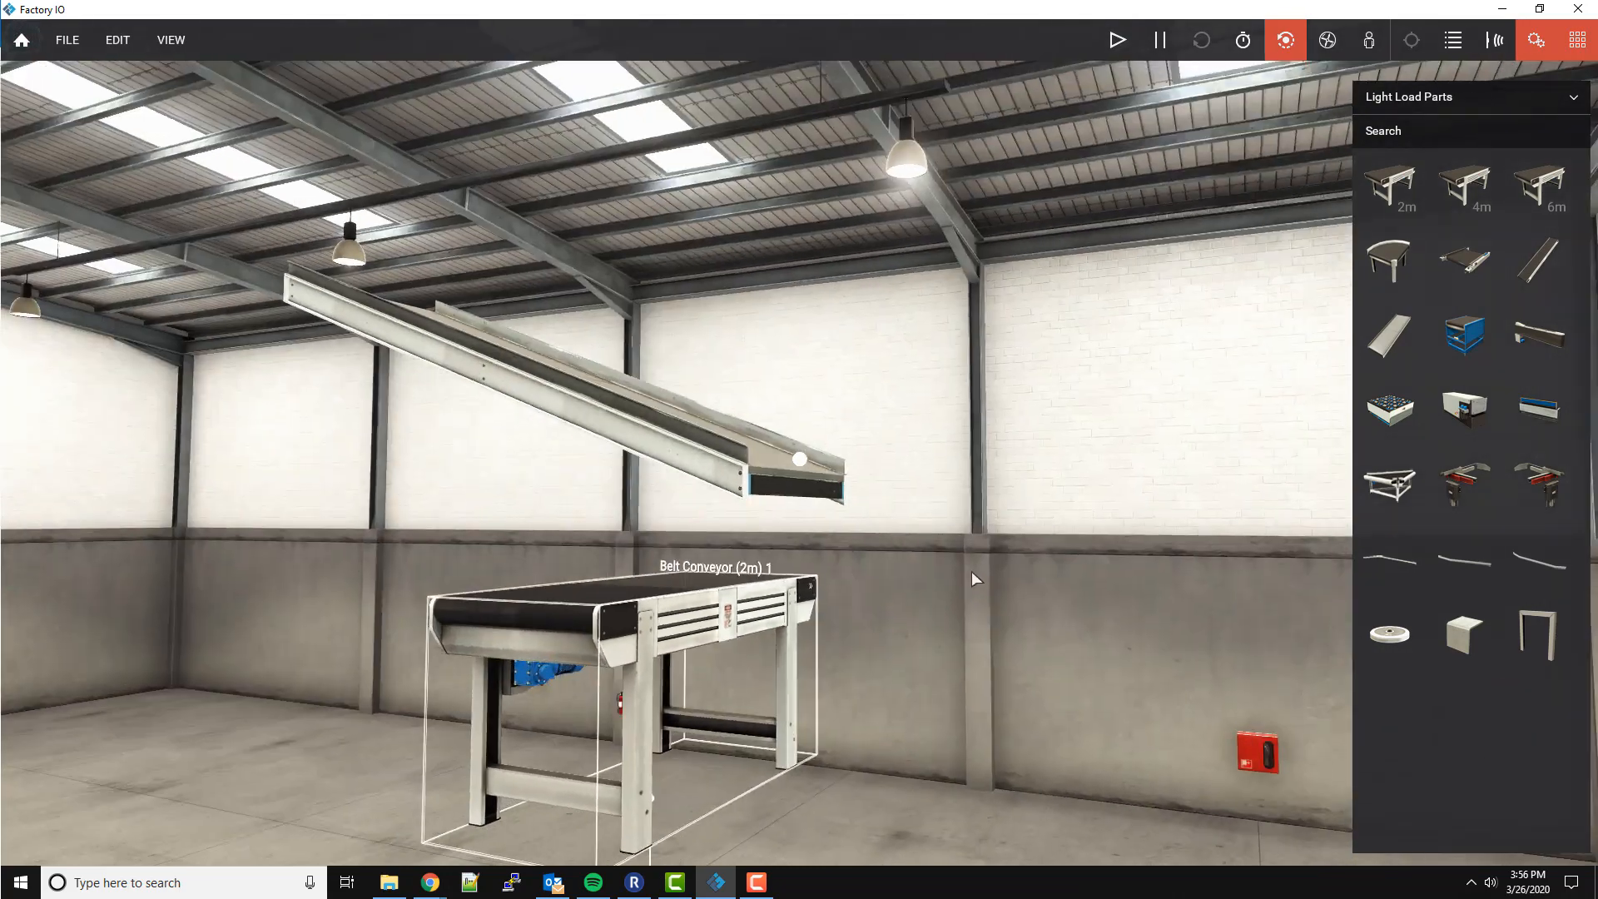
{"action": "left_click_drag", "start_coordinate": [618, 442], "coordinate": [493, 583]}
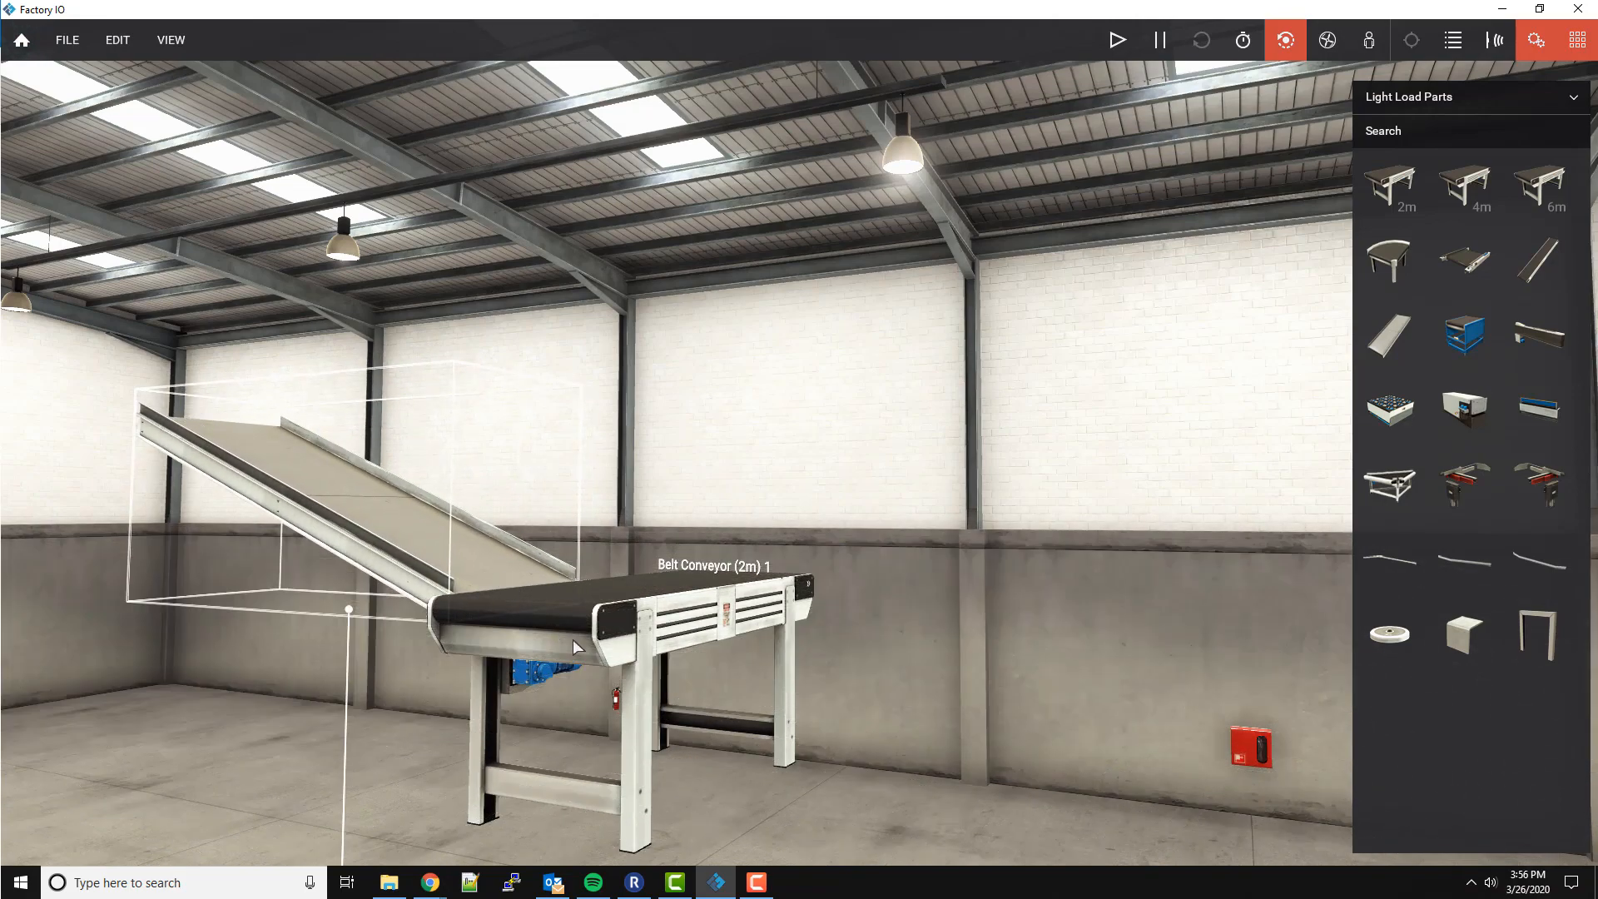
Examine the joint between the chute's lower edge and the raised belt conveyor from above and from both sides.
{"action": "left_click", "coordinate": [844, 713]}
{"action": "right_click_drag", "start_coordinate": [841, 631], "coordinate": [567, 368]}
{"action": "right_click_drag", "start_coordinate": [414, 413], "coordinate": [826, 517]}
{"action": "right_click_drag", "start_coordinate": [789, 636], "coordinate": [916, 506]}
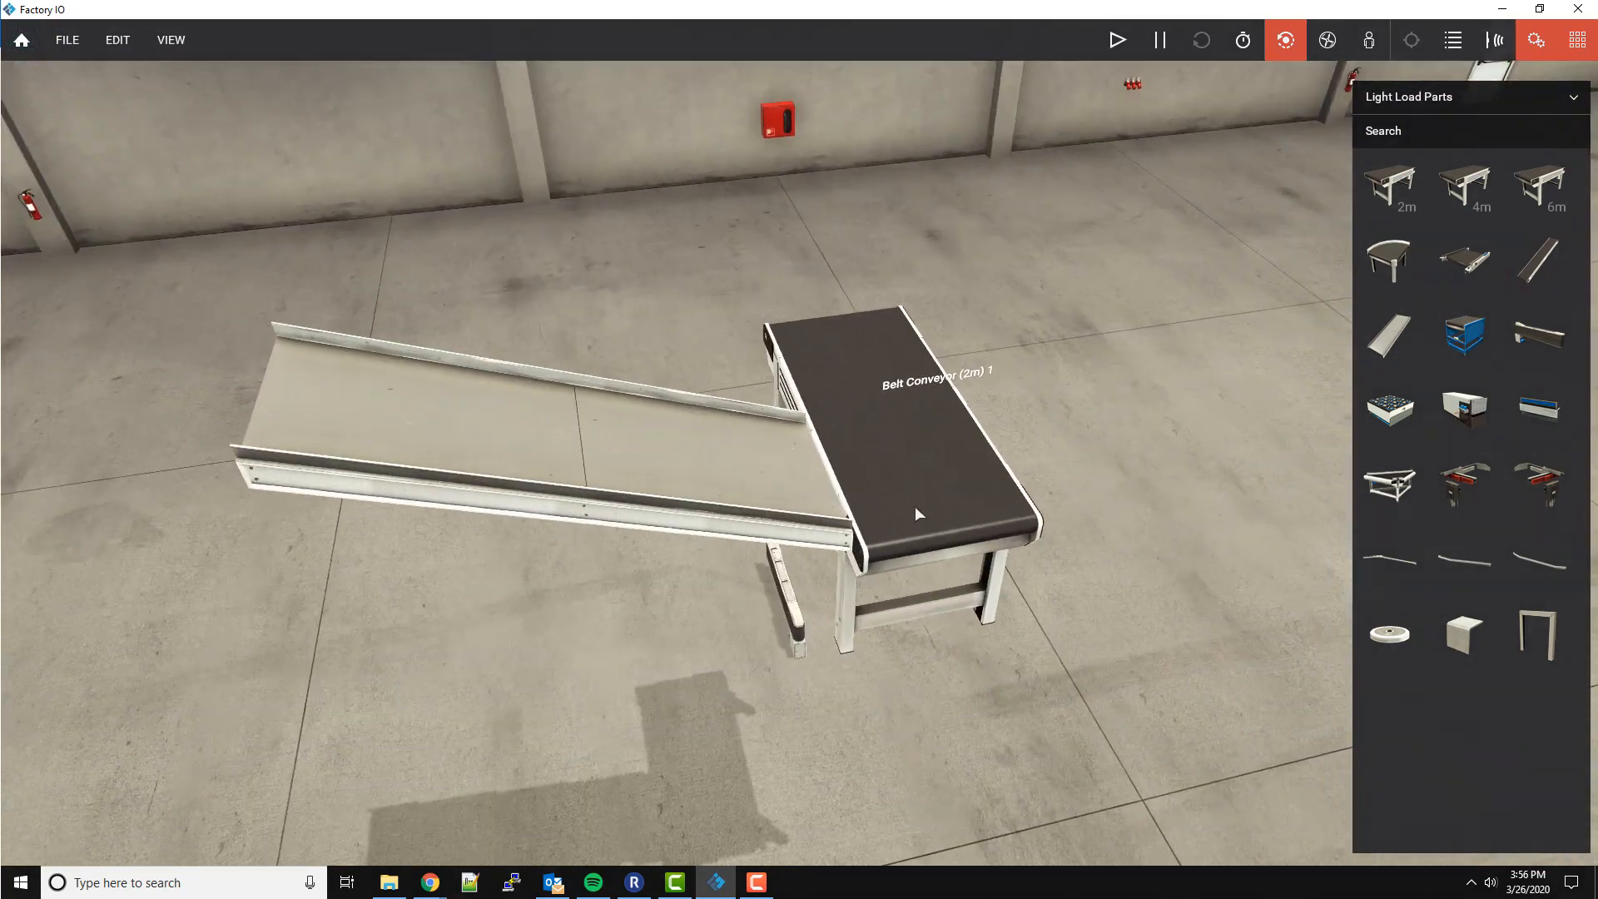
{"action": "right_click_drag", "start_coordinate": [372, 171], "coordinate": [783, 441]}
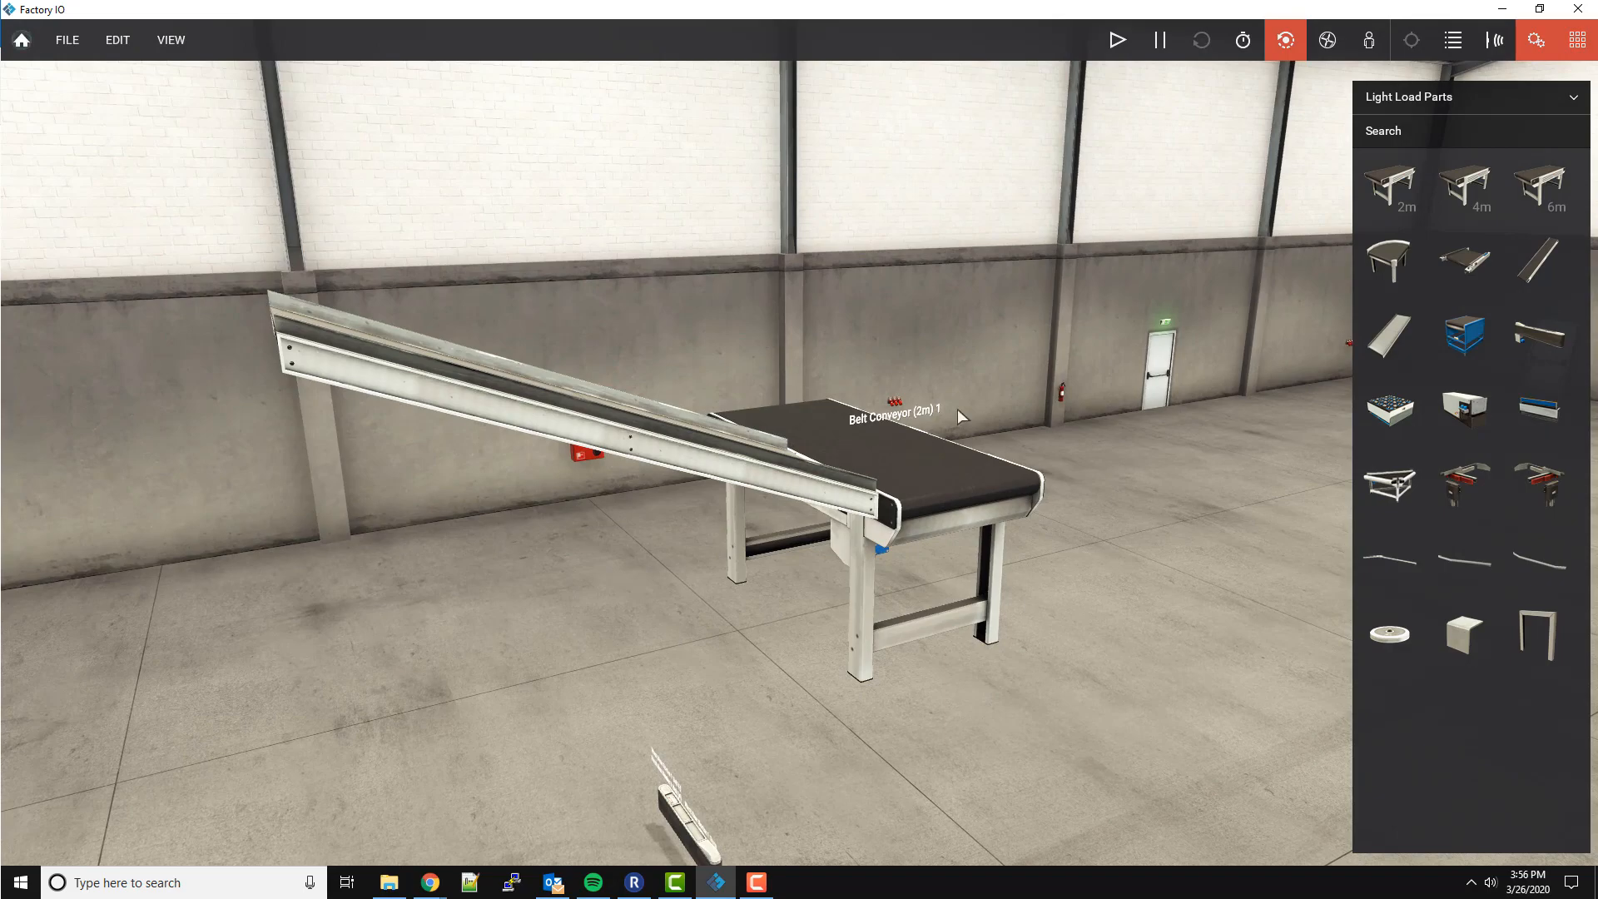
{"action": "right_click_drag", "start_coordinate": [957, 408], "coordinate": [861, 531]}
{"action": "scroll", "coordinate": [896, 398], "scroll_direction": "down", "scroll_amount": 5}
{"action": "right_click_drag", "start_coordinate": [918, 472], "coordinate": [876, 448]}
{"action": "scroll", "coordinate": [893, 468], "scroll_direction": "up", "scroll_amount": 5}
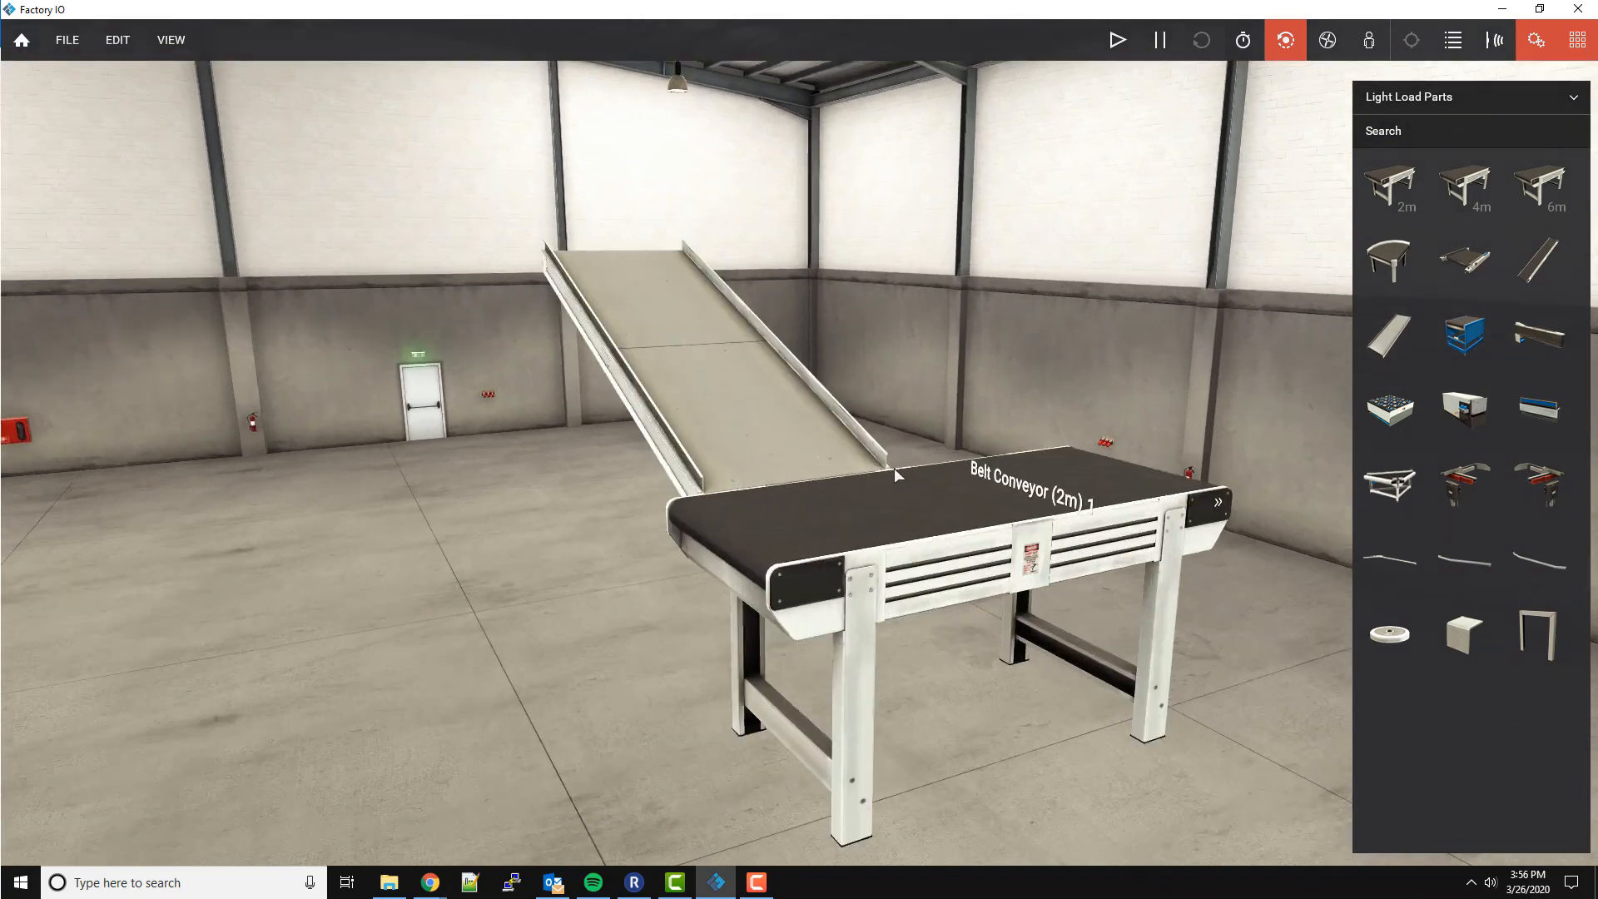
{"action": "scroll", "coordinate": [894, 468], "scroll_direction": "up", "scroll_amount": 2}
{"action": "scroll", "coordinate": [725, 363], "scroll_direction": "down", "scroll_amount": 5}
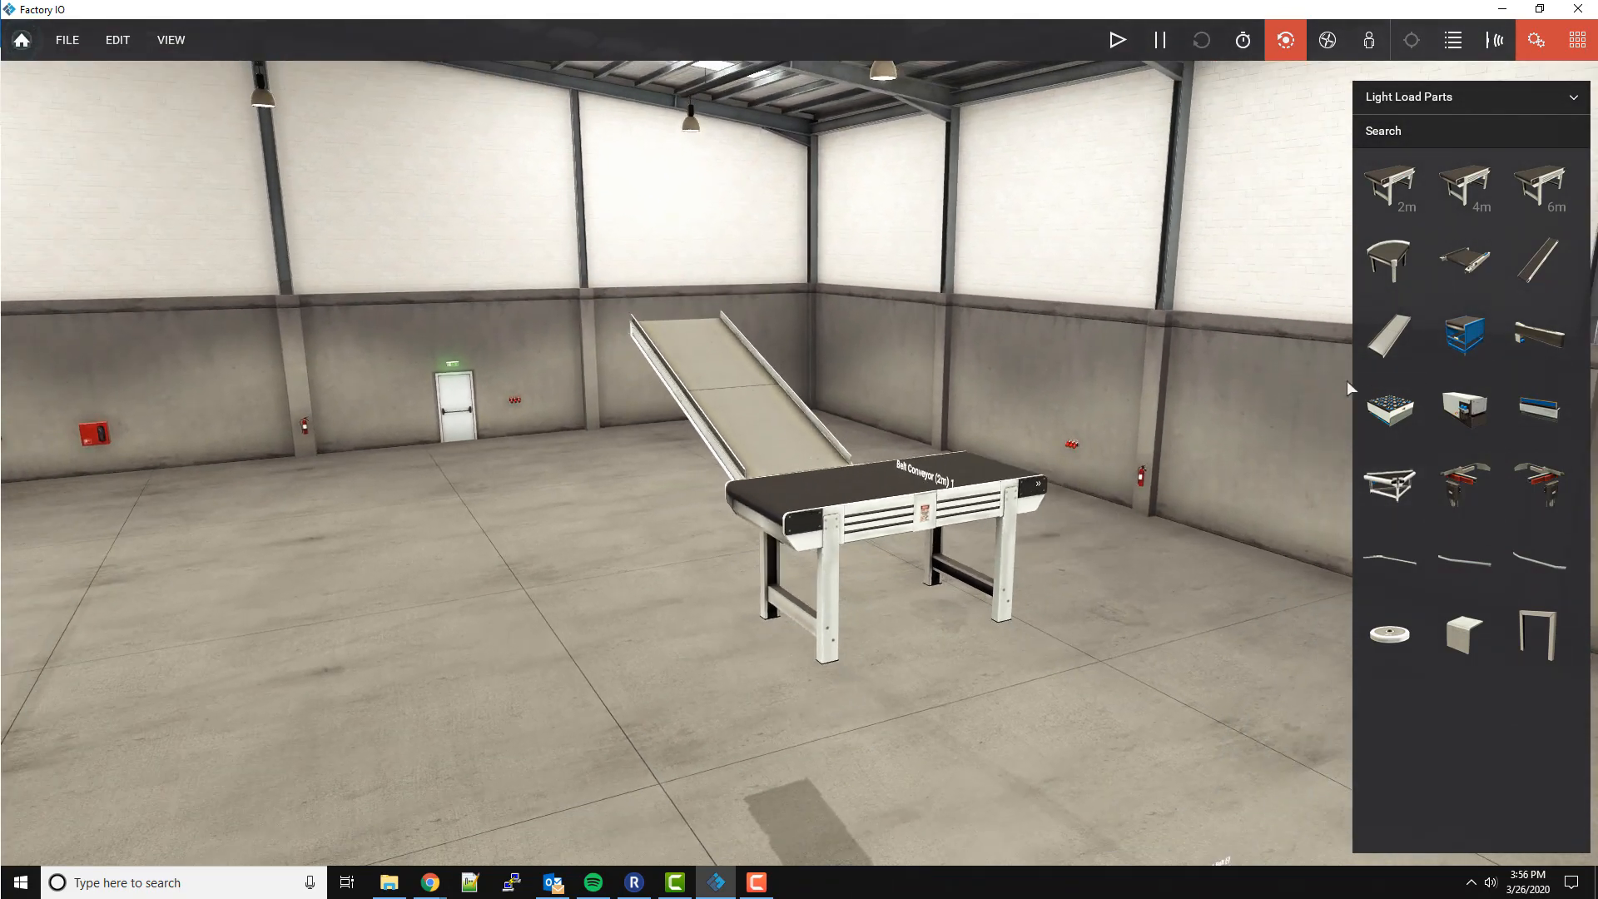
Place an angled guide rail above the belt conveyor so that it crosses the belt's outer edge.
{"action": "left_click_drag", "start_coordinate": [1384, 559], "coordinate": [938, 460]}
{"action": "right_click_drag", "start_coordinate": [857, 580], "coordinate": [1013, 462]}
{"action": "left_click_drag", "start_coordinate": [860, 463], "coordinate": [909, 466]}
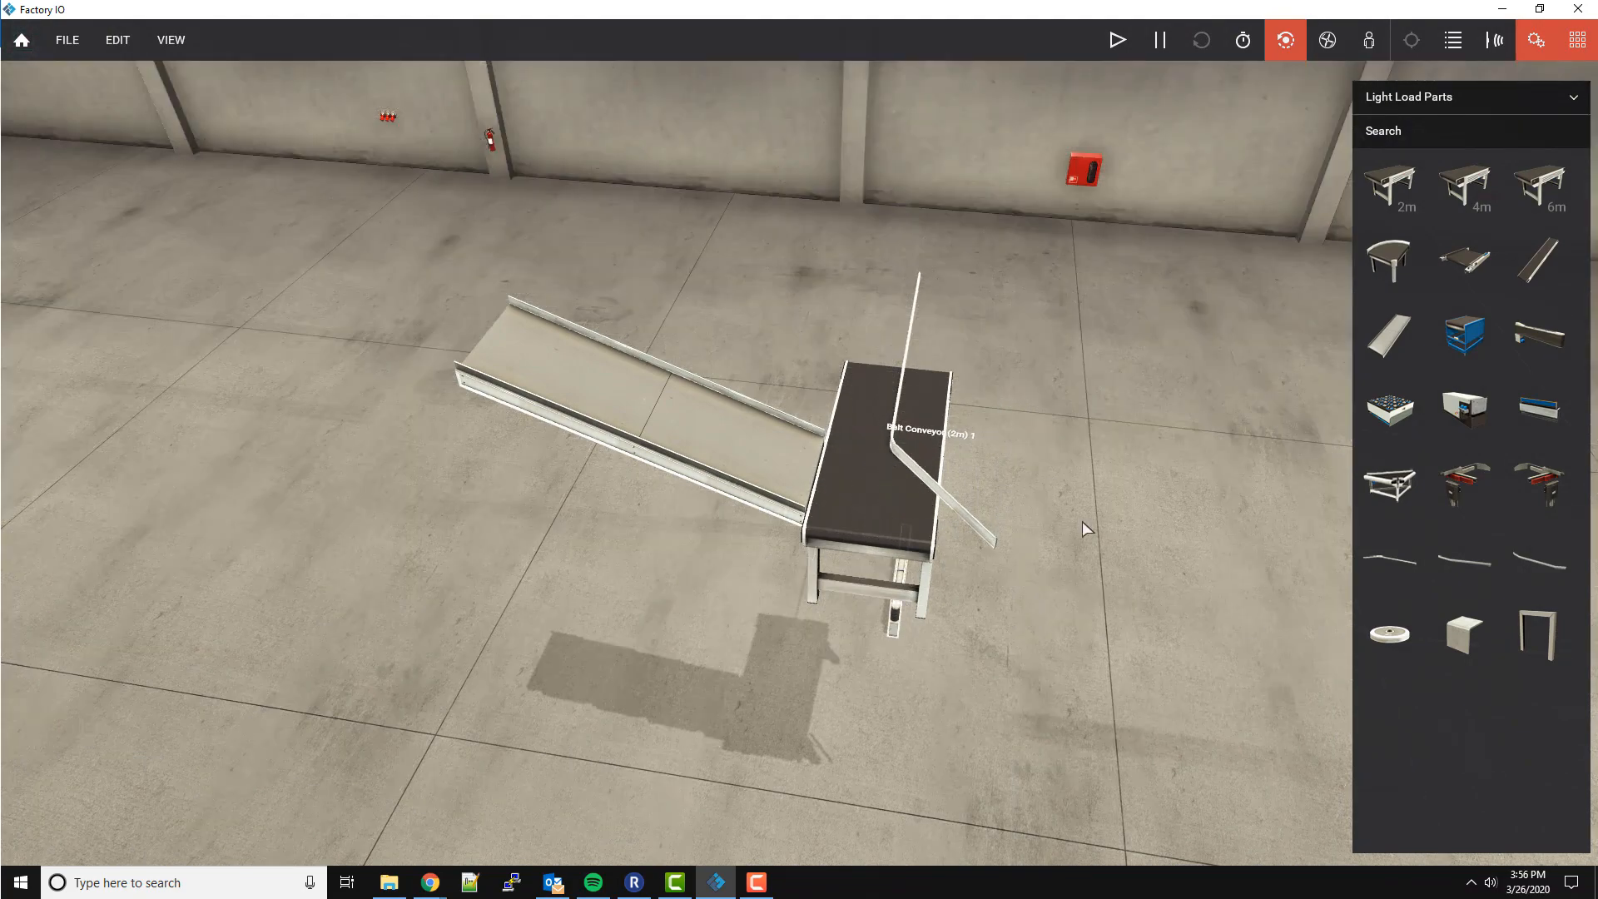
Add a Two-Axis Pick & Place from the Stations parts to the floor beside the belt conveyor.
{"action": "left_click", "coordinate": [1469, 97]}
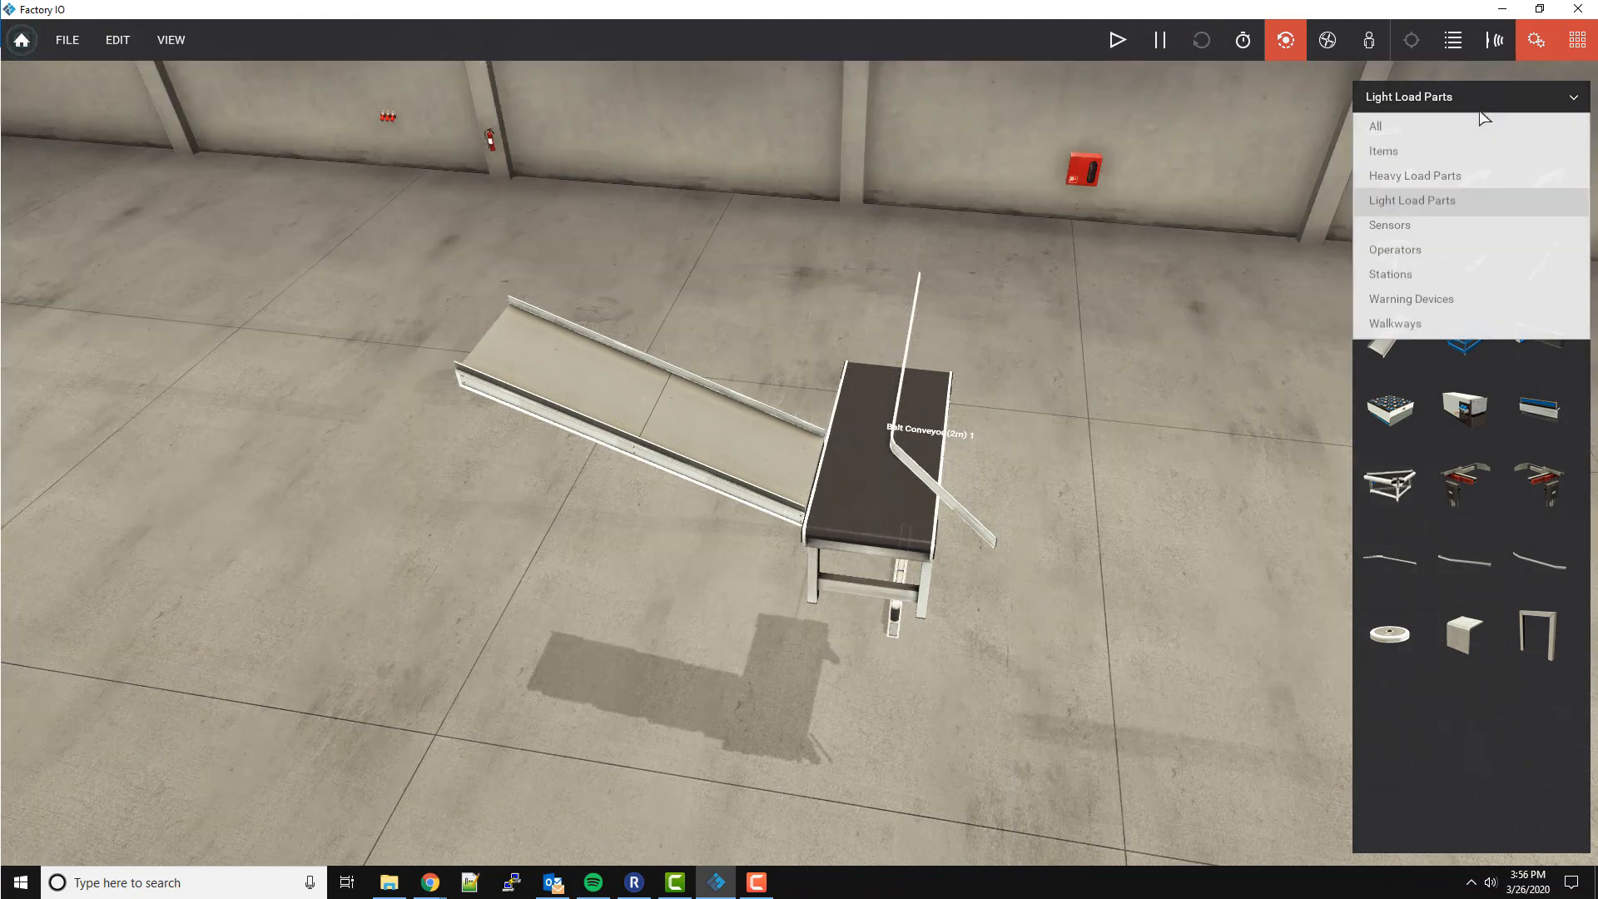
{"action": "left_click", "coordinate": [1432, 295]}
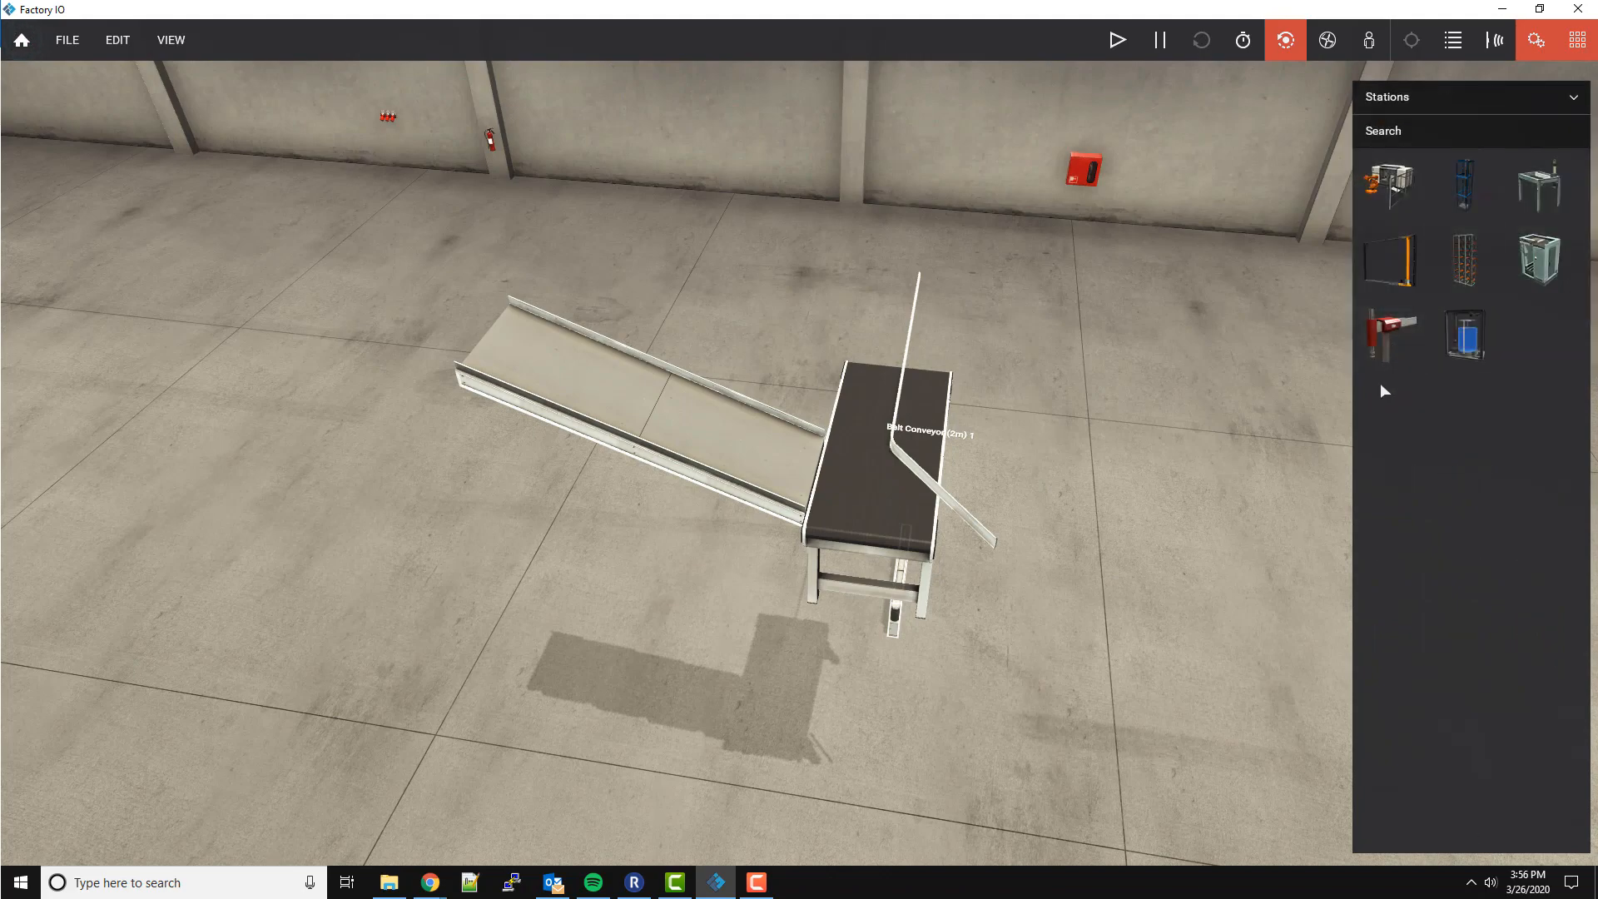
{"action": "left_click_drag", "start_coordinate": [1370, 338], "coordinate": [1172, 450]}
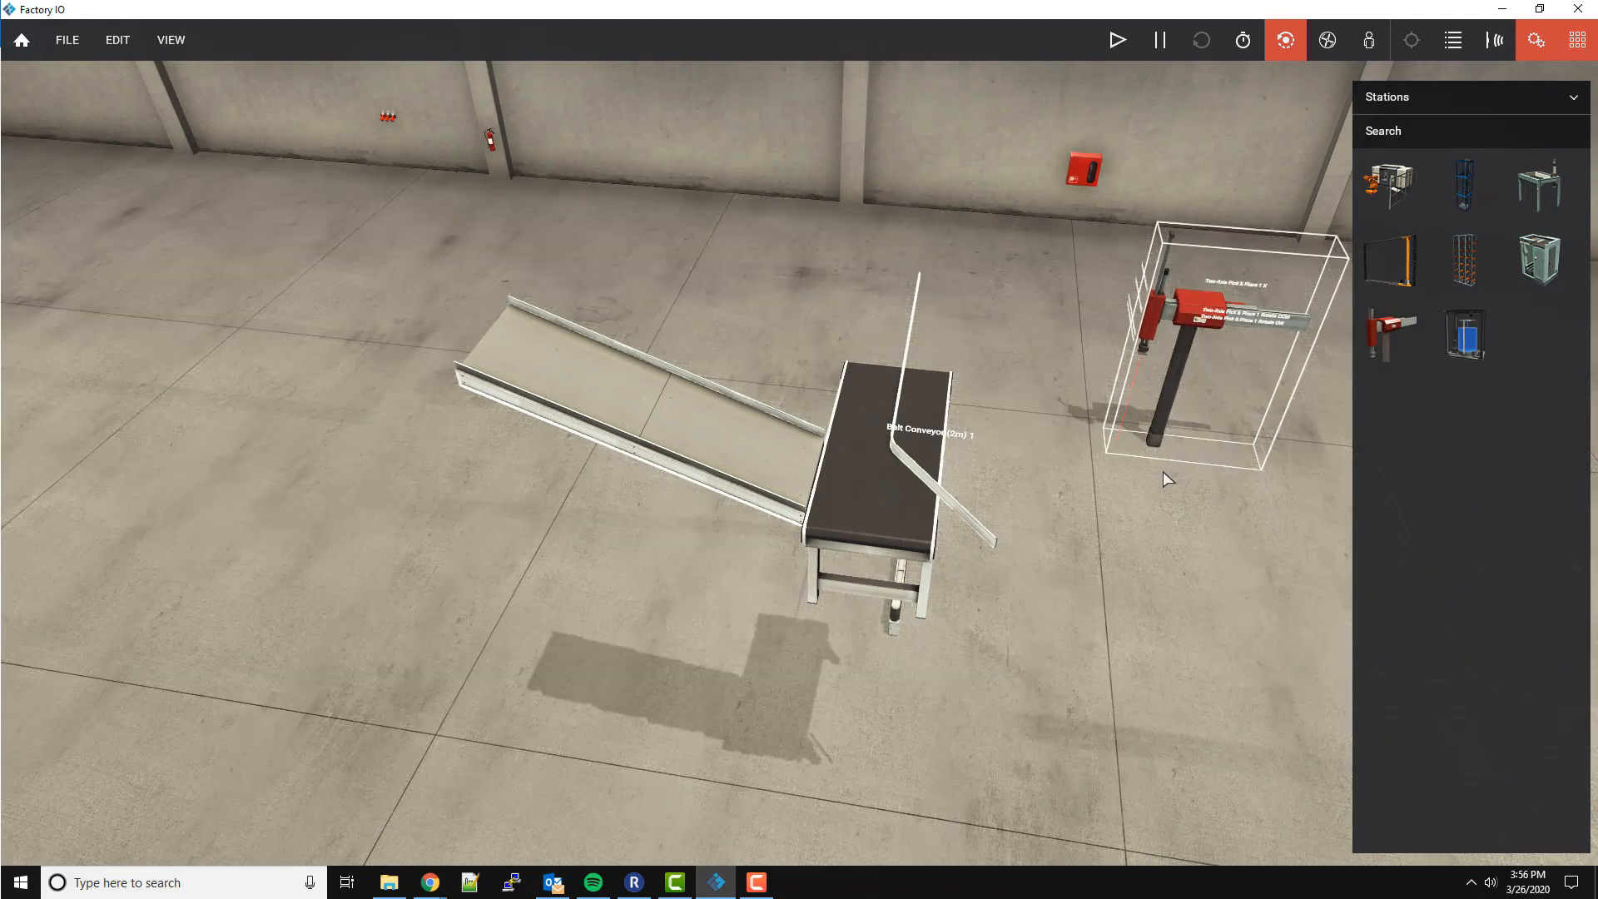
{"action": "mouse_move", "coordinate": [1250, 492]}
{"action": "right_mouse_down"}
{"action": "mouse_move", "coordinate": [1210, 443]}
{"action": "mouse_move", "coordinate": [1195, 492]}
{"action": "mouse_move", "coordinate": [1234, 483]}
{"action": "right_mouse_up"}
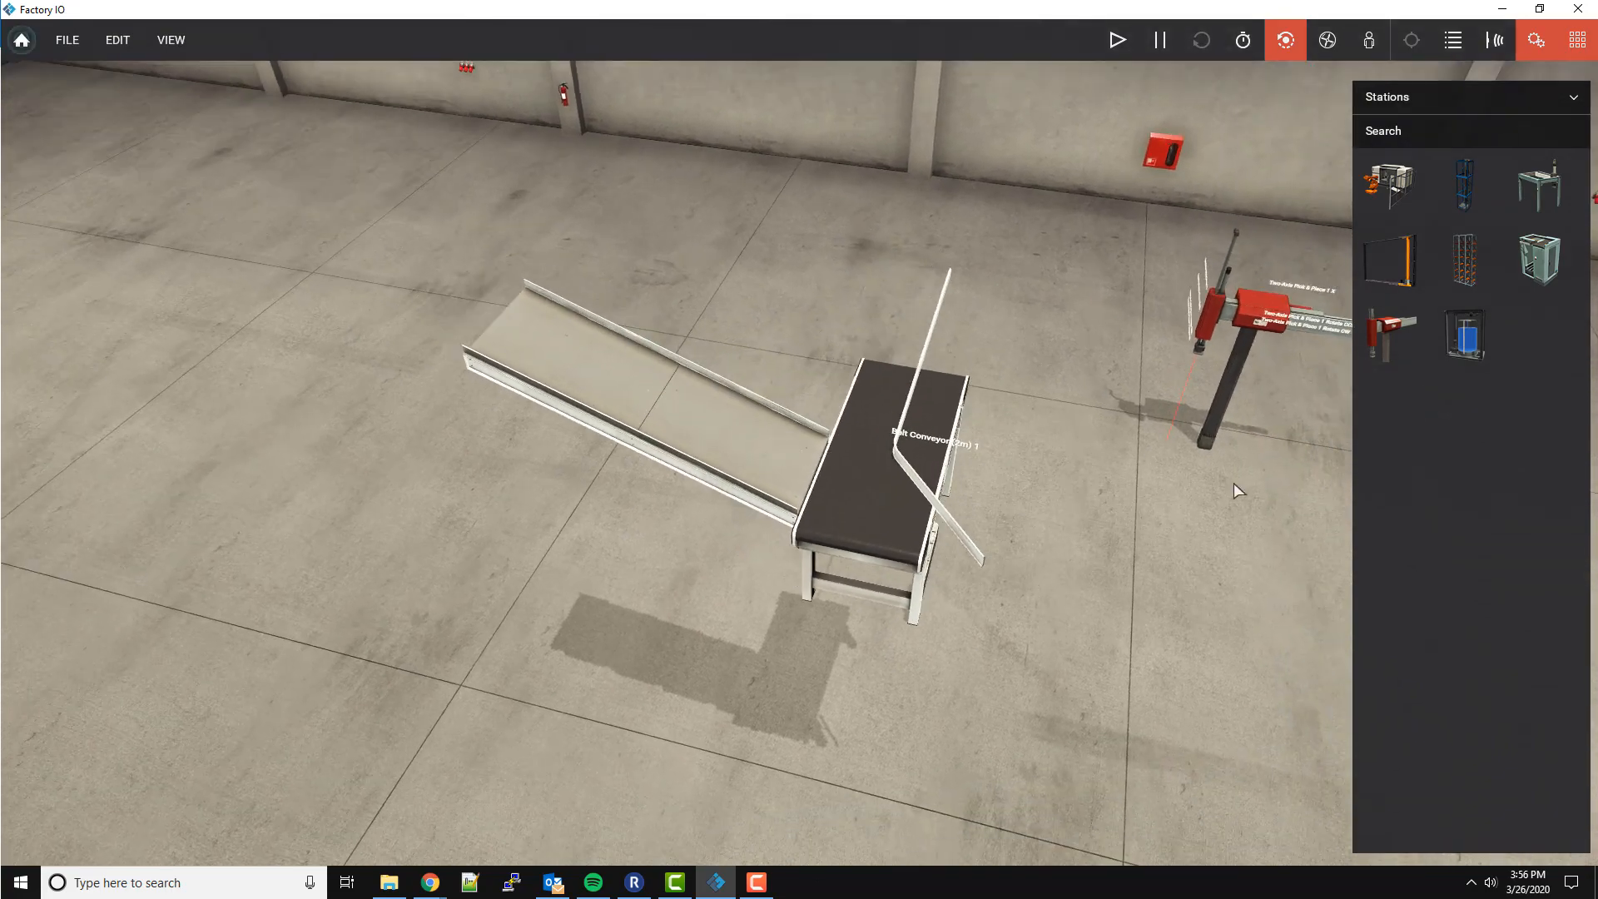
{"action": "double_click", "coordinate": [1231, 438]}
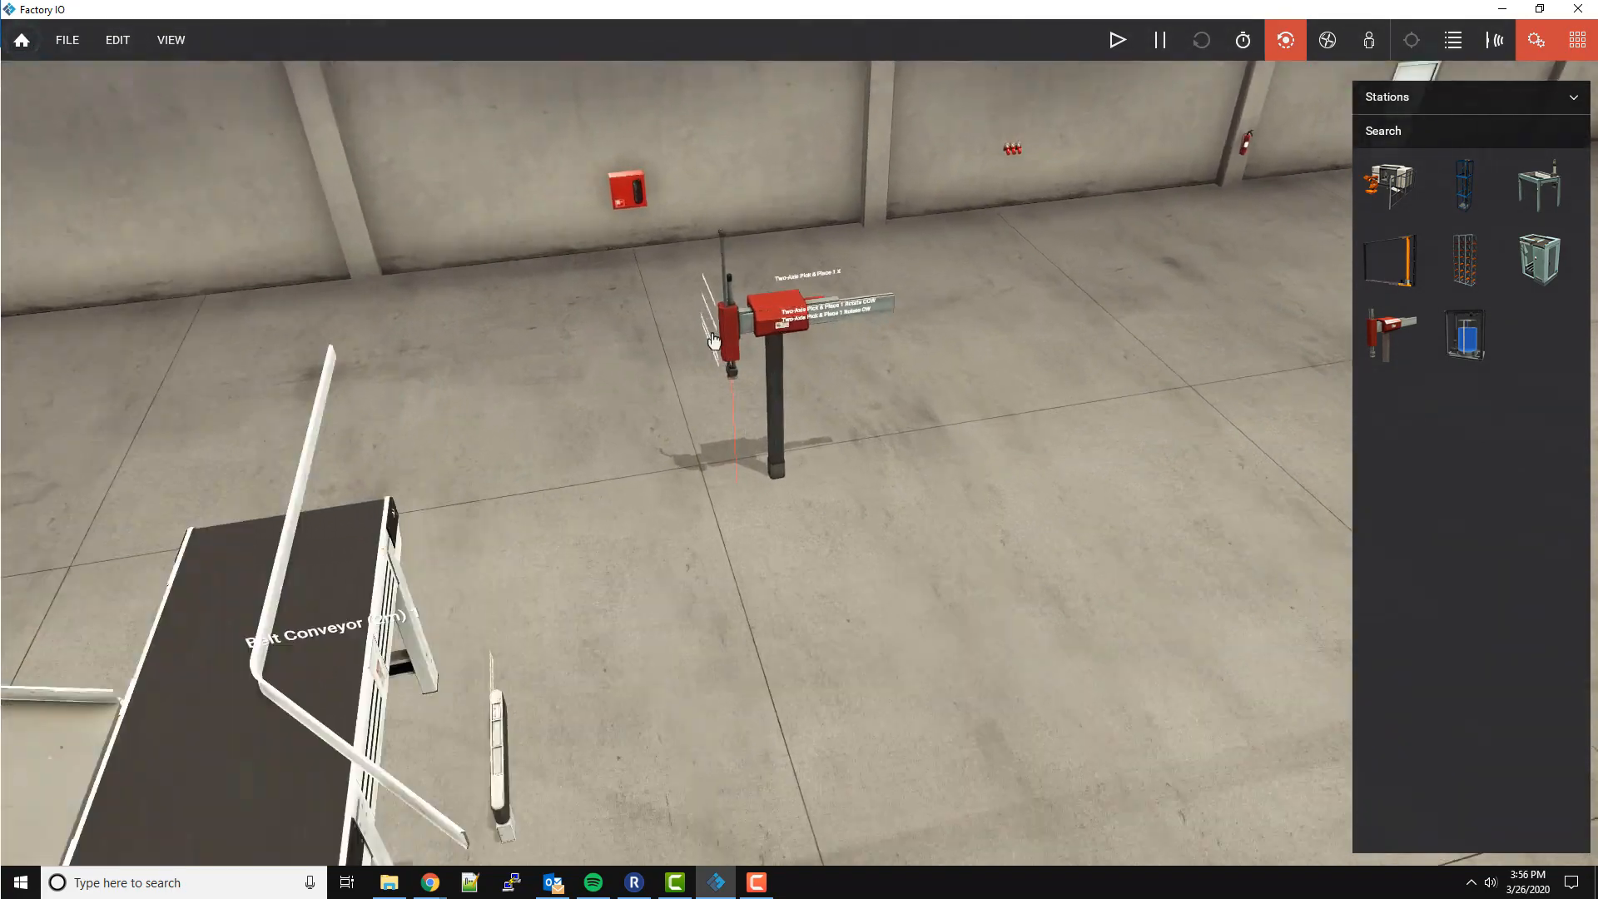
{"action": "scroll", "coordinate": [725, 441], "scroll_direction": "up", "scroll_amount": 5}
{"action": "right_click_drag", "start_coordinate": [729, 447], "coordinate": [771, 488]}
{"action": "left_click", "coordinate": [769, 367]}
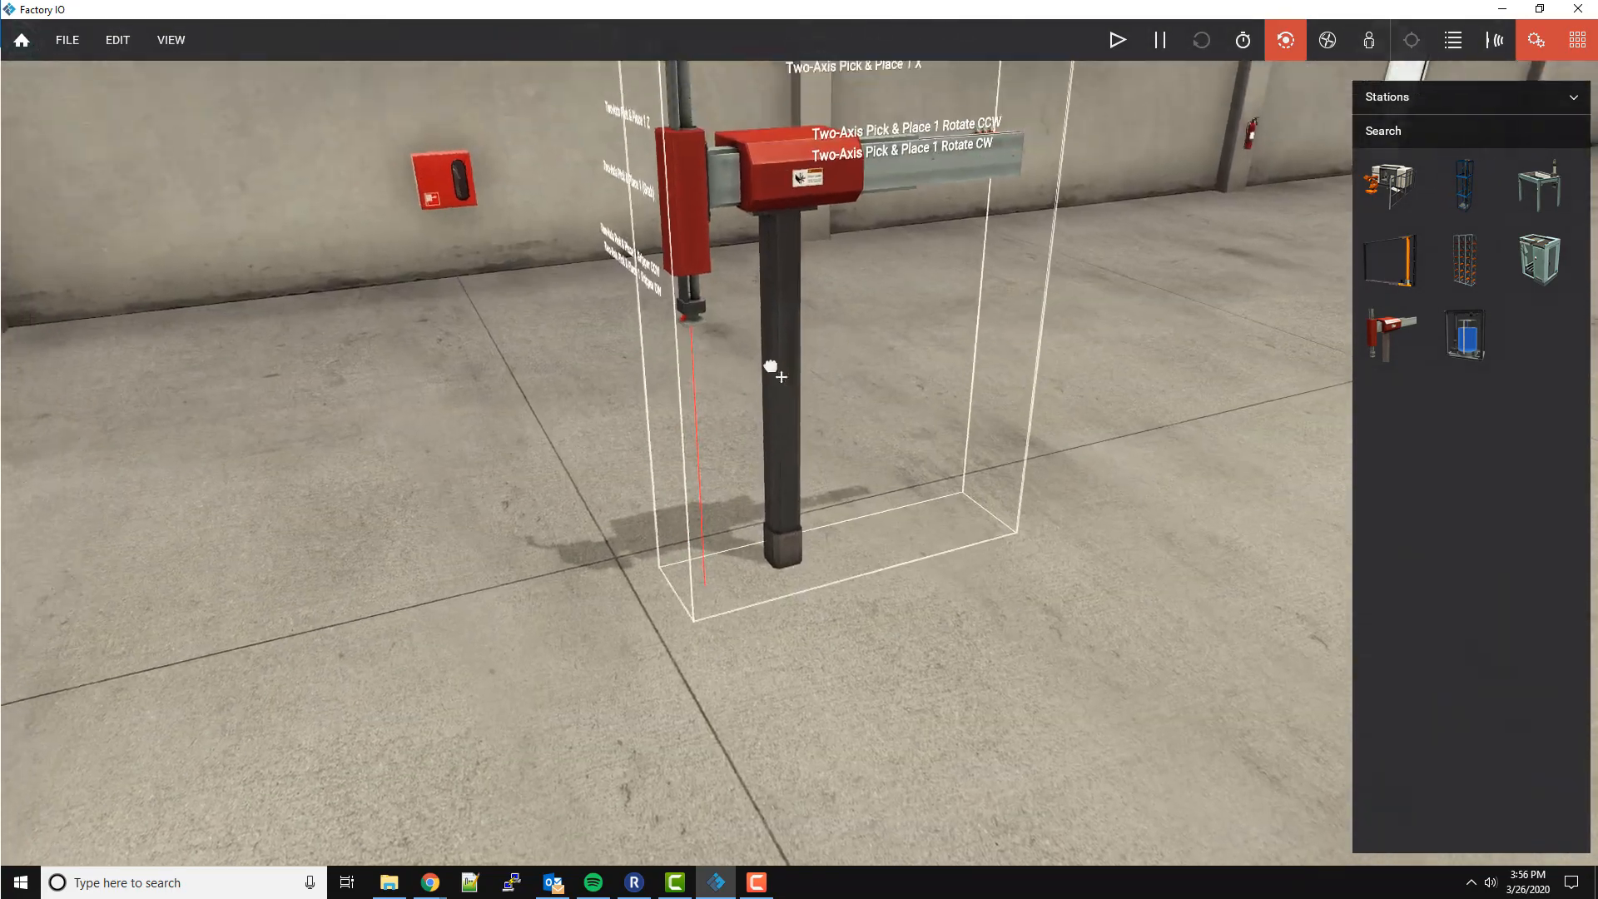
{"action": "right_click_drag", "start_coordinate": [769, 367], "coordinate": [814, 431]}
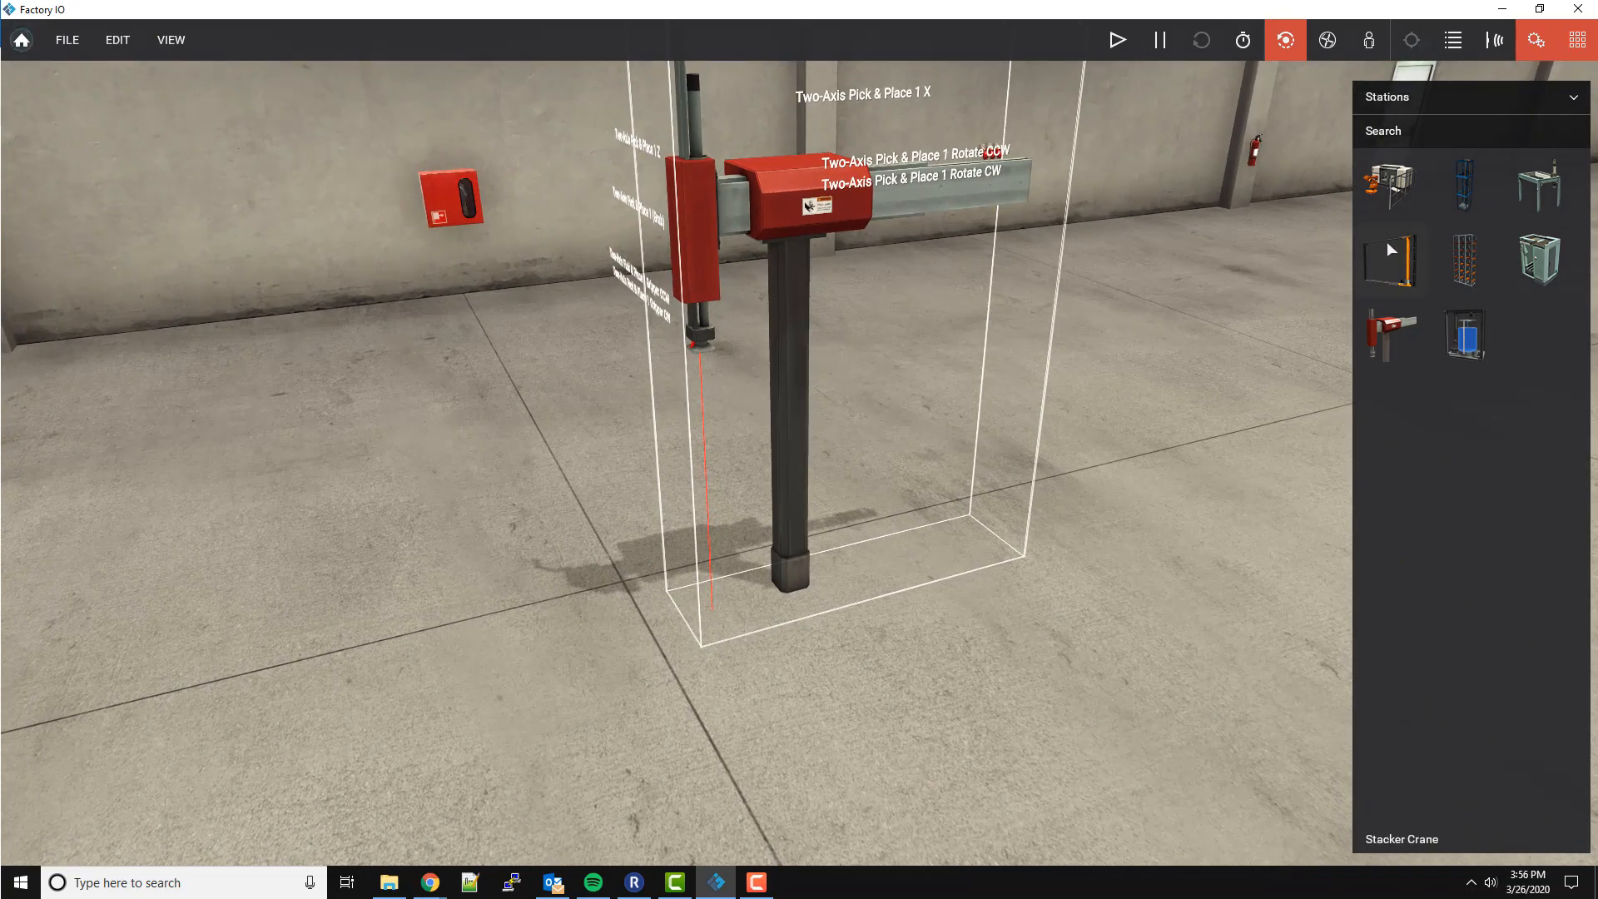
Add the gantry-style Pick & Place station to the floor next to the Two-Axis Pick & Place.
{"action": "left_click_drag", "start_coordinate": [1538, 204], "coordinate": [1199, 457]}
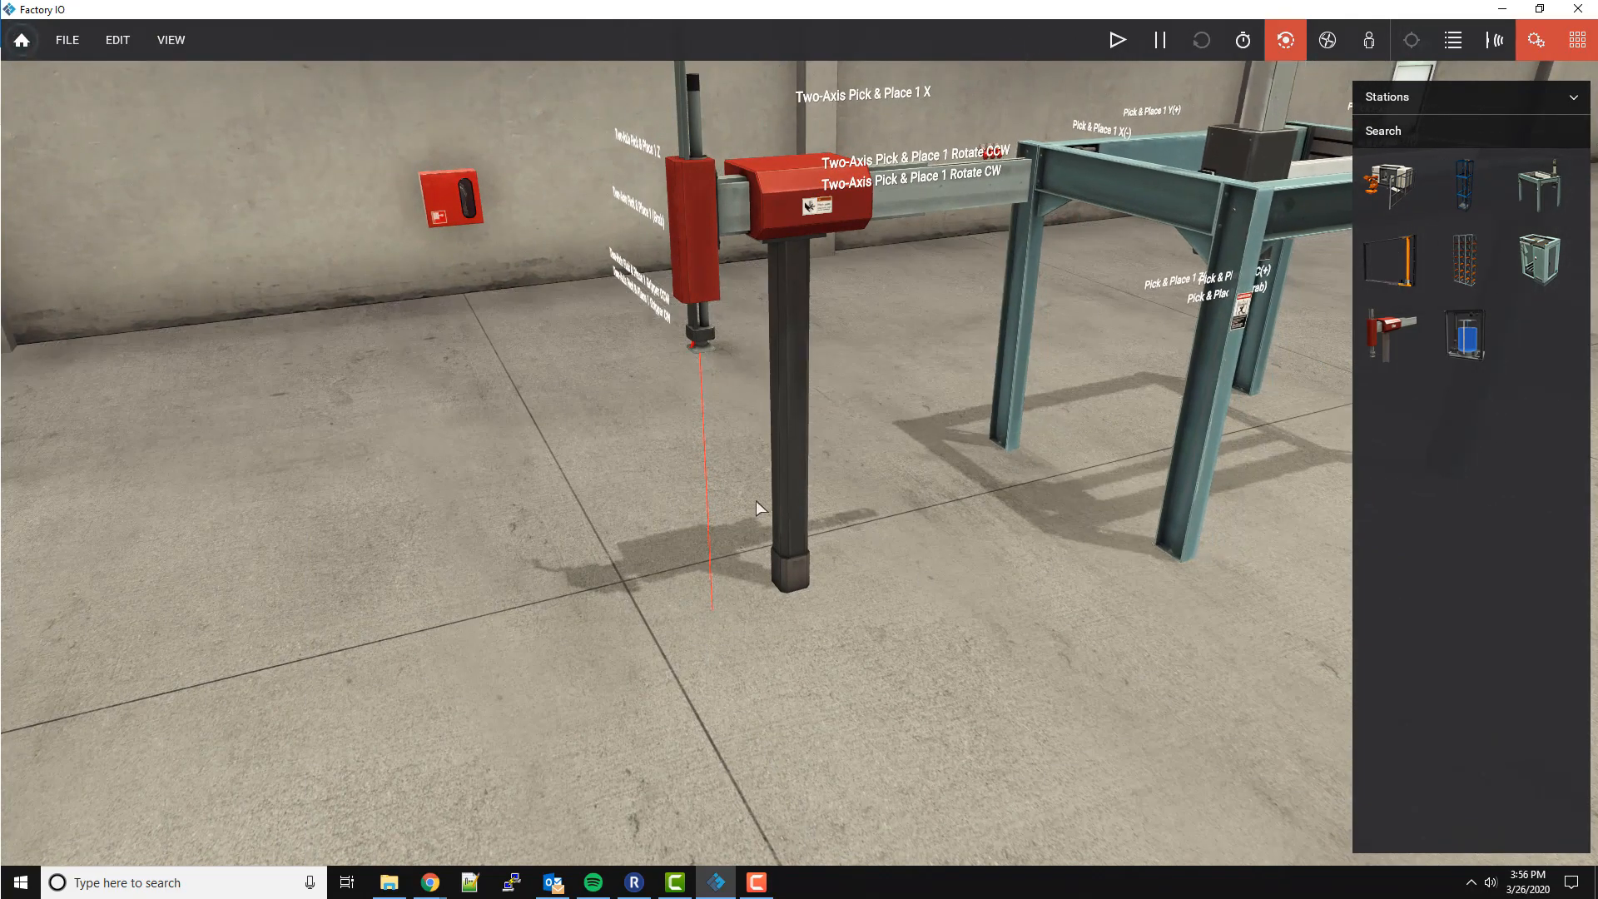
{"action": "right_click_drag", "start_coordinate": [756, 506], "coordinate": [571, 381]}
{"action": "scroll", "coordinate": [571, 381], "scroll_direction": "down", "scroll_amount": 5}
{"action": "double_click", "coordinate": [1217, 675]}
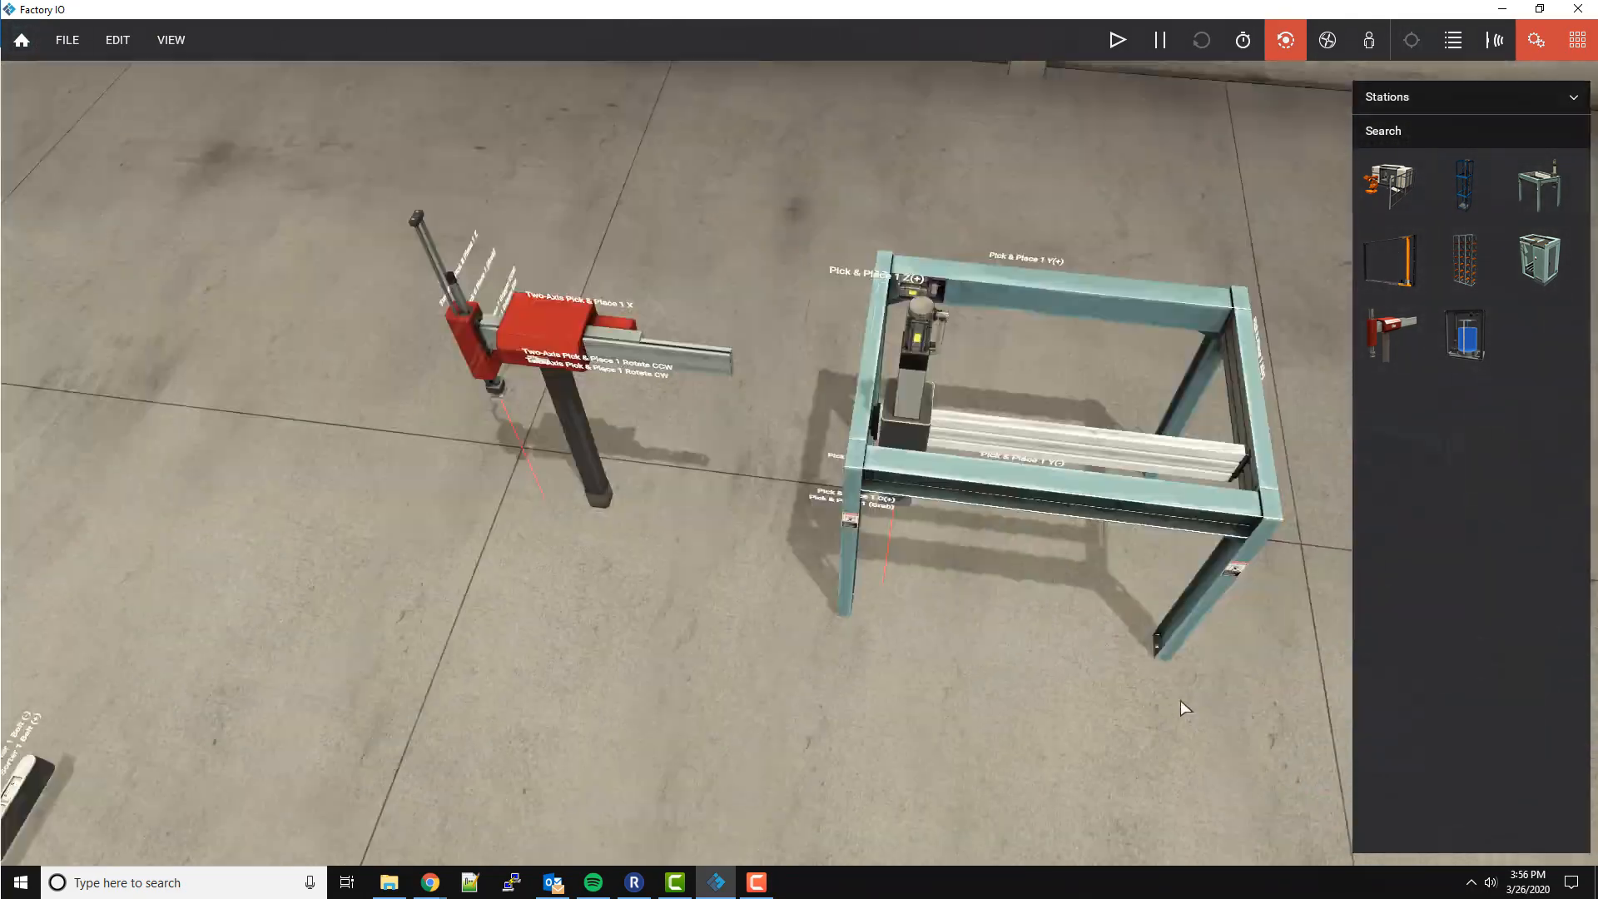
Look at the configuration options of the gantry Pick & Place and of the Two-Axis Pick & Place.
{"action": "scroll", "coordinate": [761, 456], "scroll_direction": "up", "scroll_amount": 5}
{"action": "right_click_drag", "start_coordinate": [587, 467], "coordinate": [671, 303]}
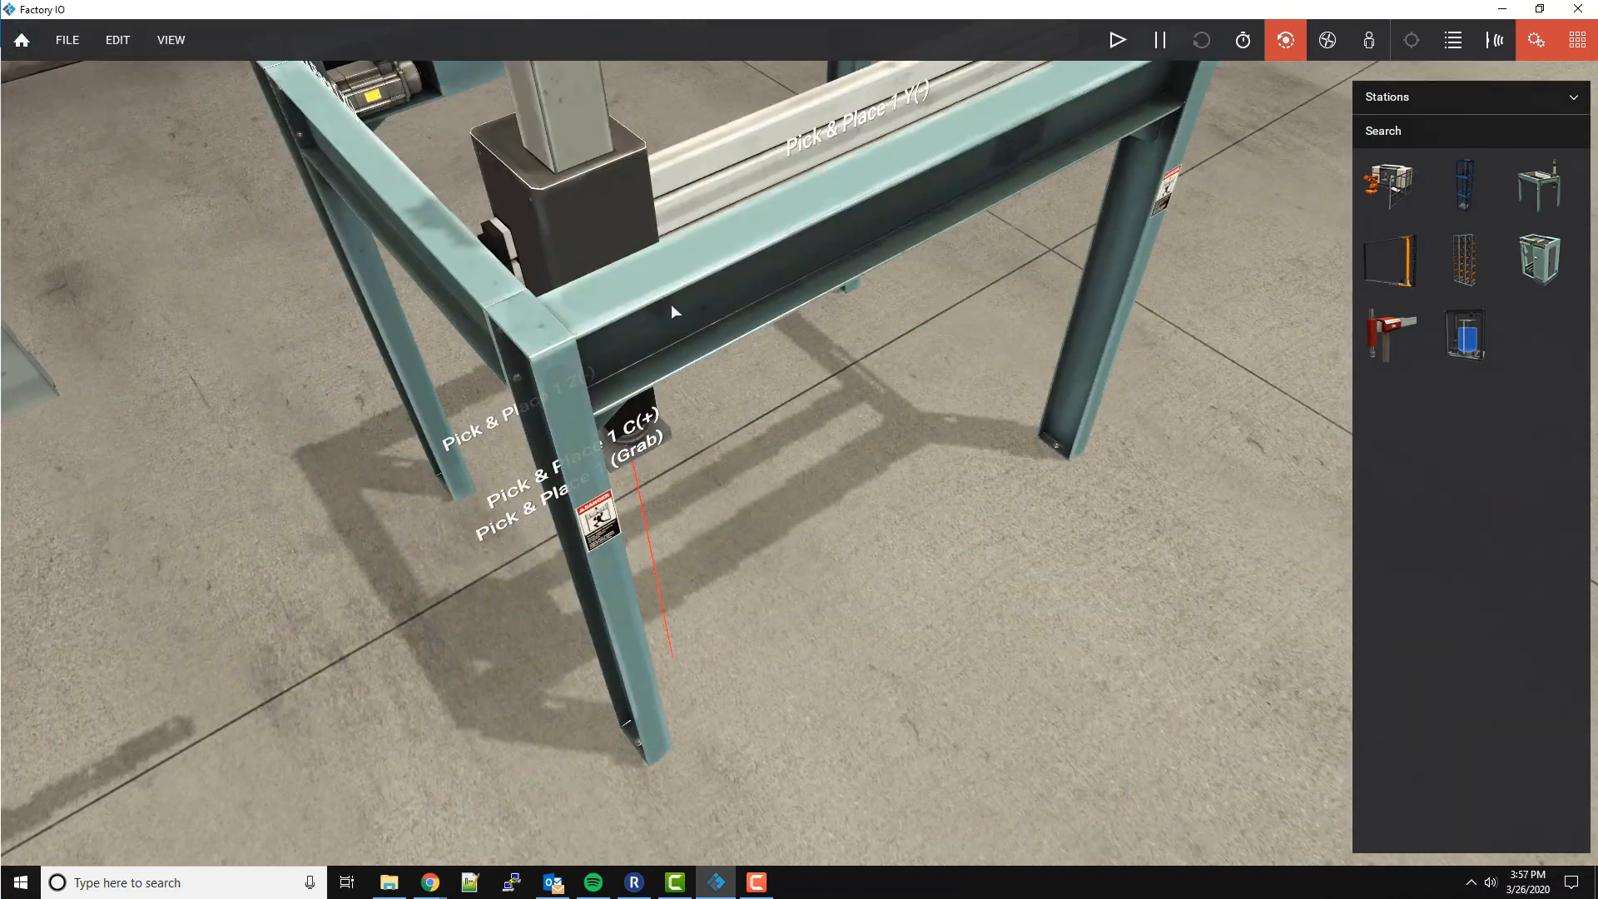
{"action": "right_click", "coordinate": [666, 318]}
{"action": "mouse_move", "coordinate": [793, 596]}
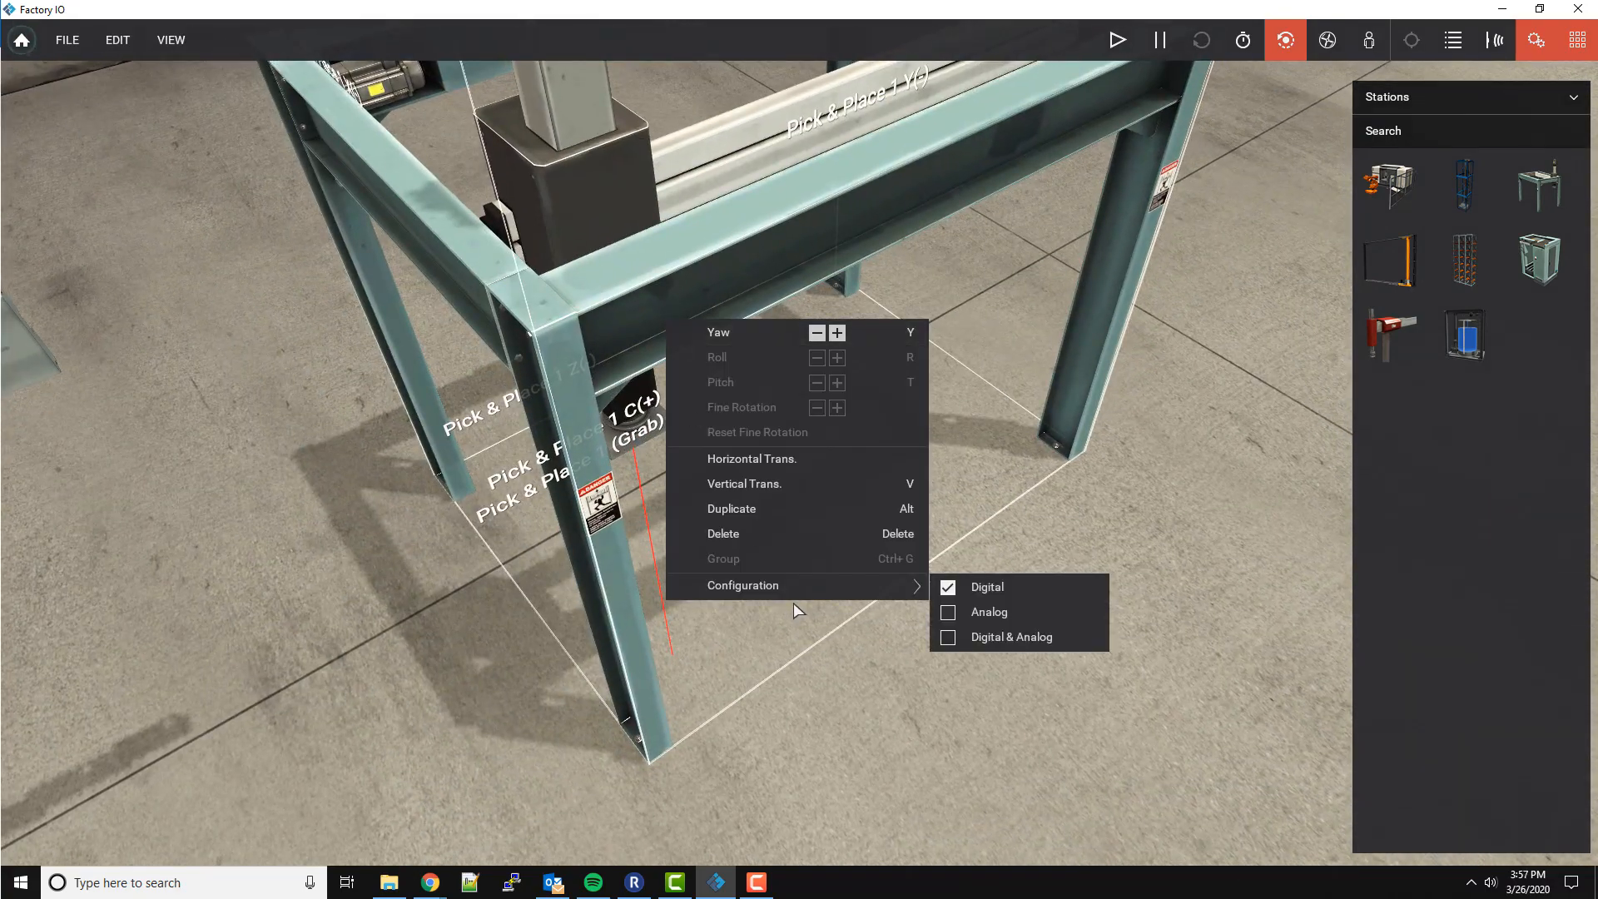
{"action": "scroll", "coordinate": [1057, 591], "scroll_direction": "down", "scroll_amount": 5}
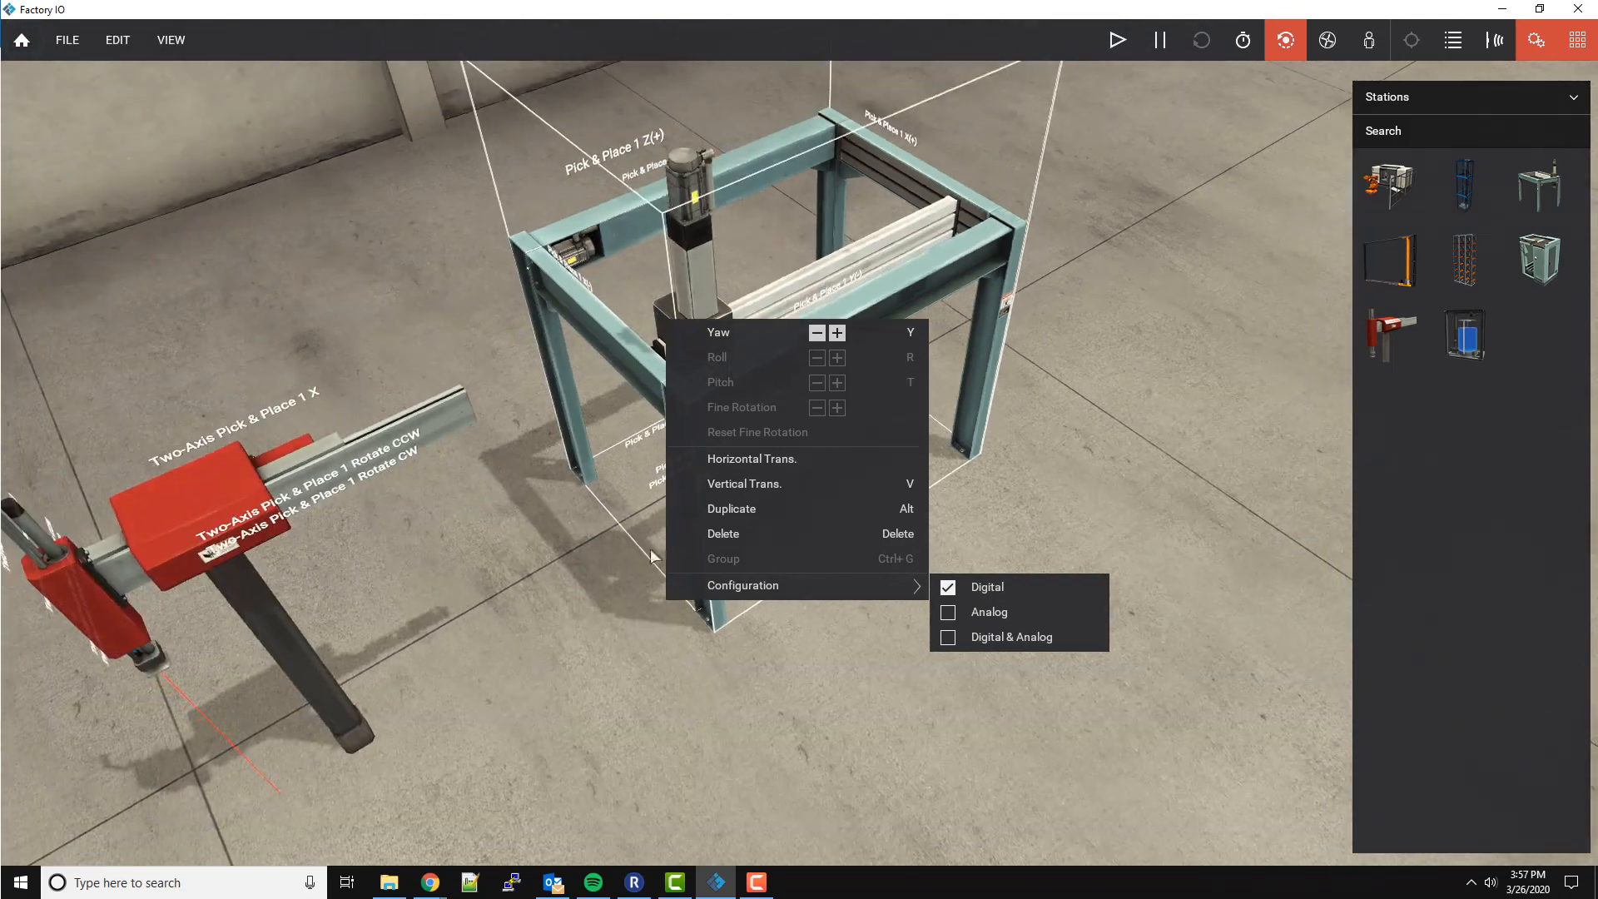
{"action": "left_click", "coordinate": [651, 547]}
{"action": "right_click", "coordinate": [233, 503]}
{"action": "mouse_move", "coordinate": [358, 766]}
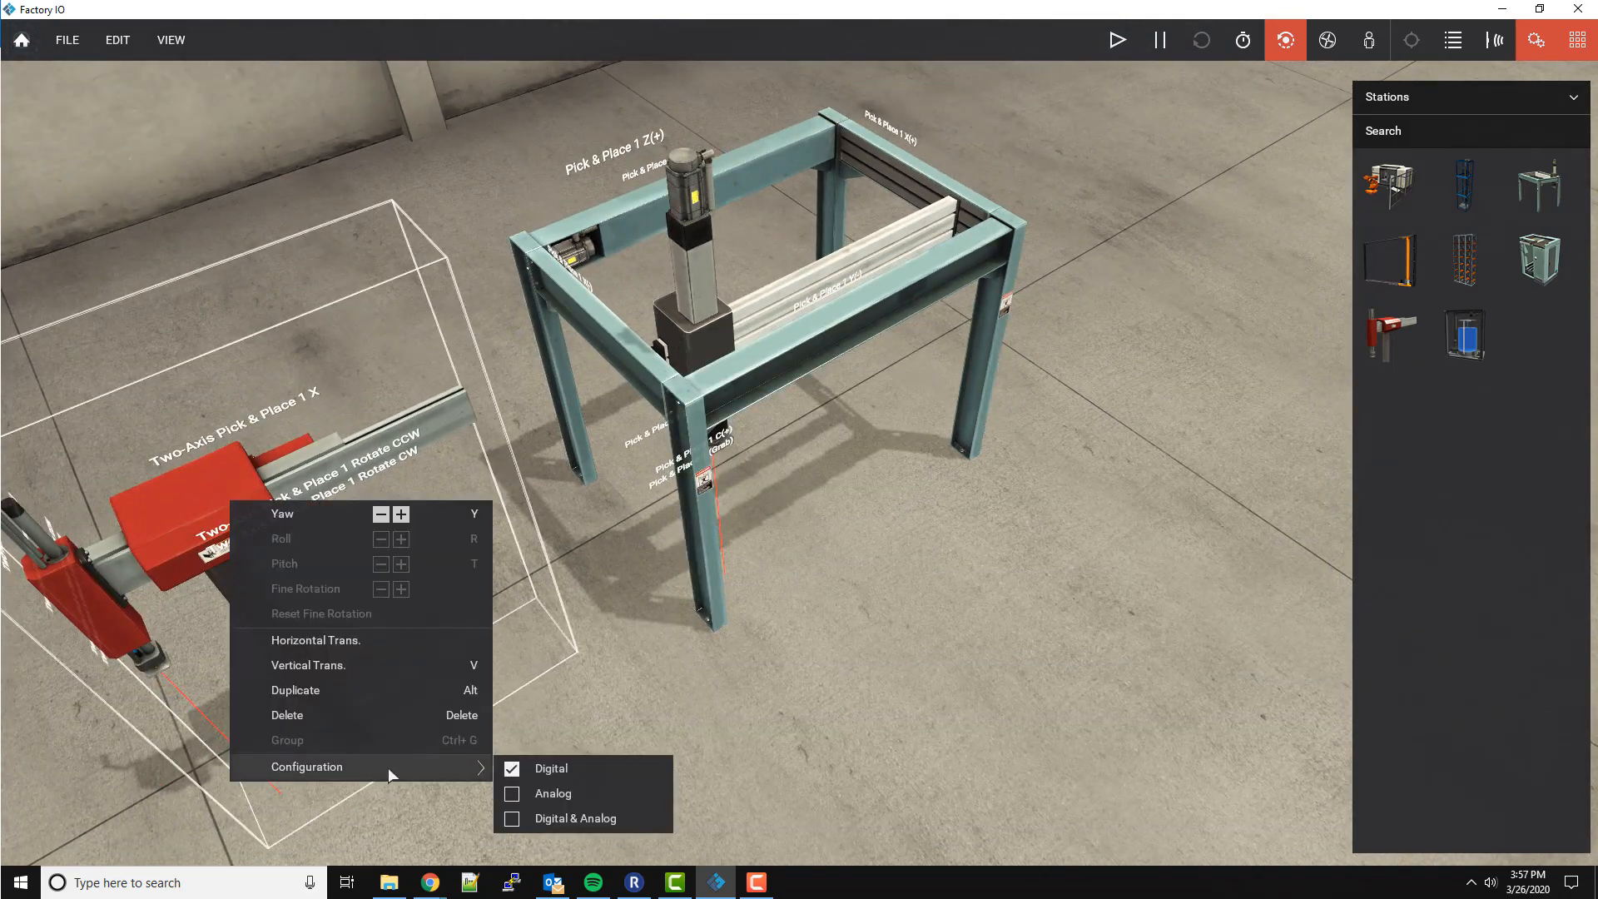
{"action": "left_click", "coordinate": [589, 787]}
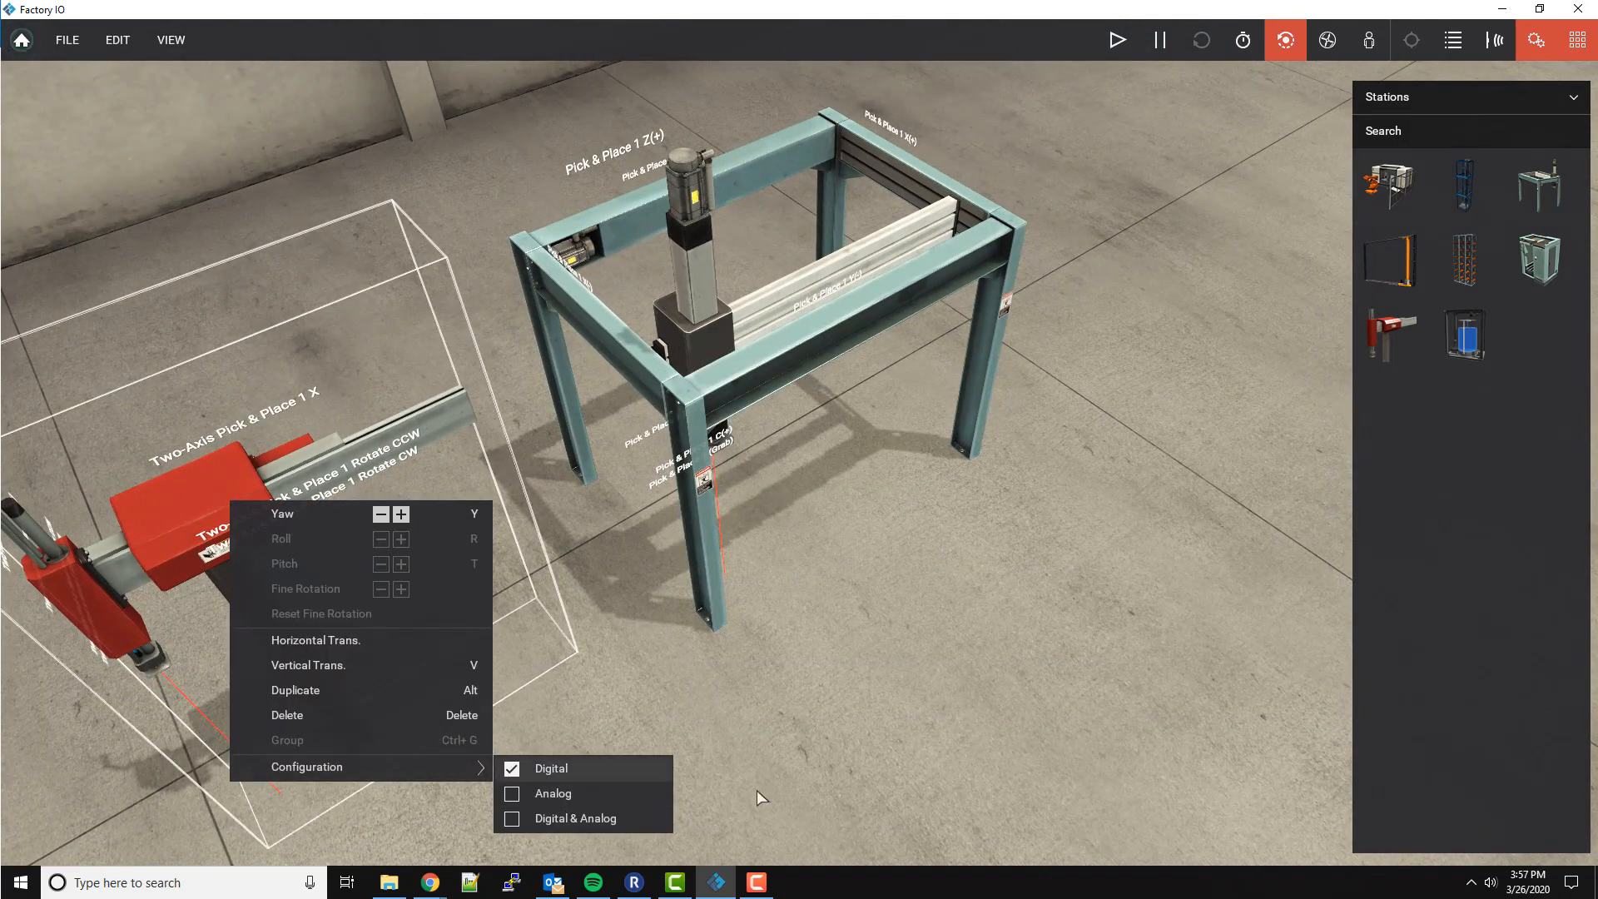
Raise the pivot arm sorter from the floor to the belt conveyor's height and move it towards the conveyor.
{"action": "scroll", "coordinate": [1010, 537], "scroll_direction": "down", "scroll_amount": 5}
{"action": "scroll", "coordinate": [871, 493], "scroll_direction": "down", "scroll_amount": 3}
{"action": "right_click_drag", "start_coordinate": [942, 566], "coordinate": [417, 308]}
{"action": "scroll", "coordinate": [715, 442], "scroll_direction": "up", "scroll_amount": 5}
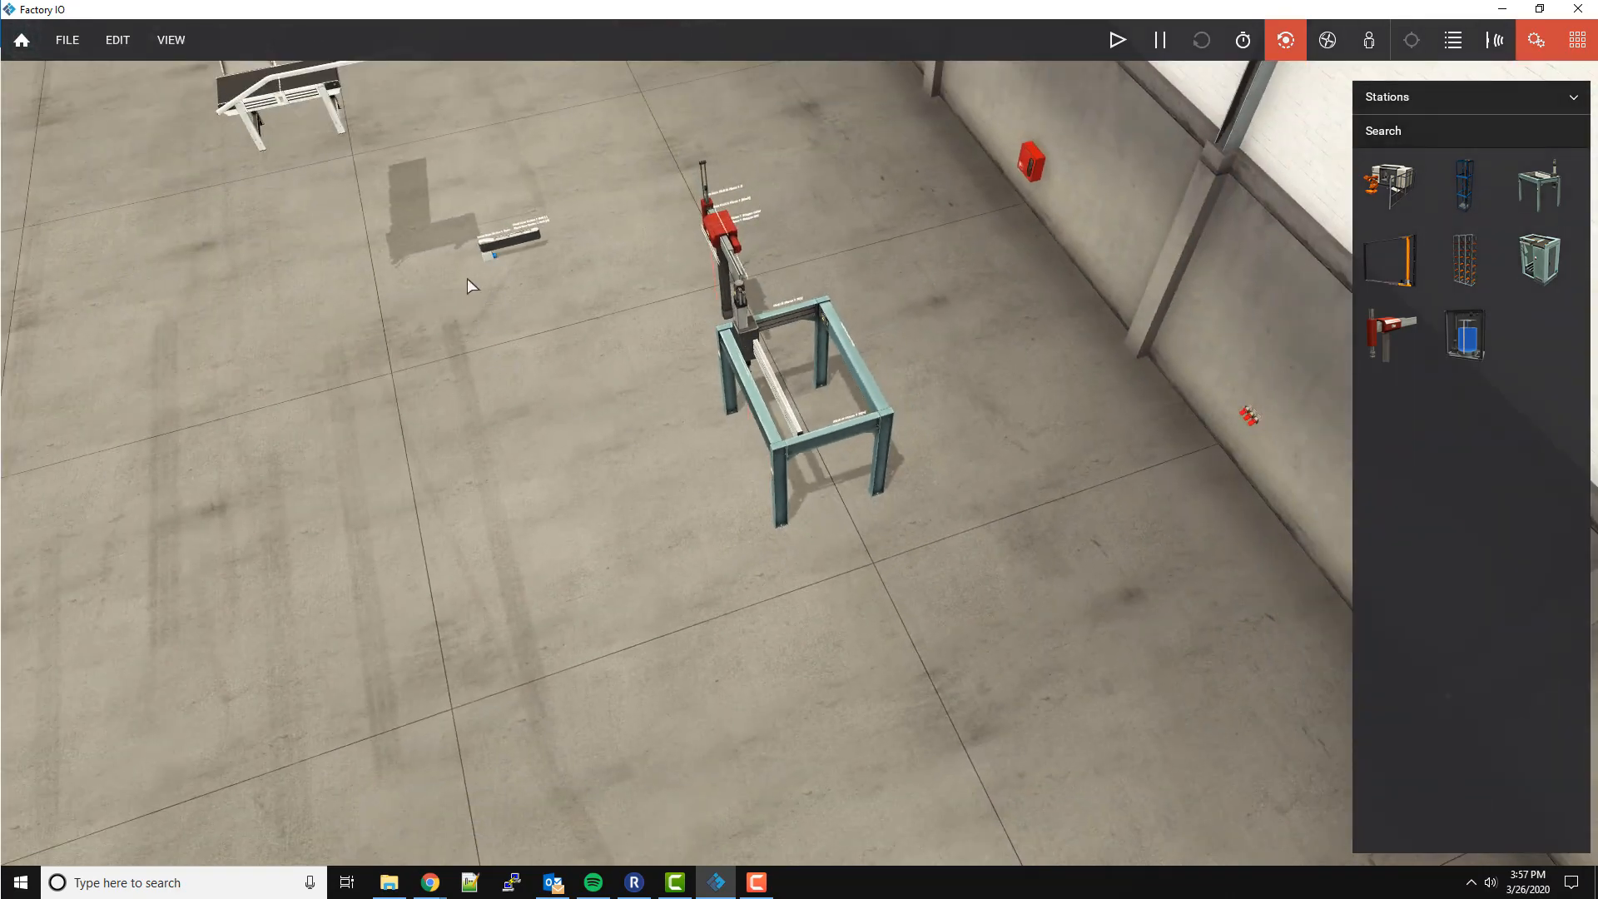
{"action": "double_click", "coordinate": [338, 228]}
{"action": "scroll", "coordinate": [997, 546], "scroll_direction": "up", "scroll_amount": 5}
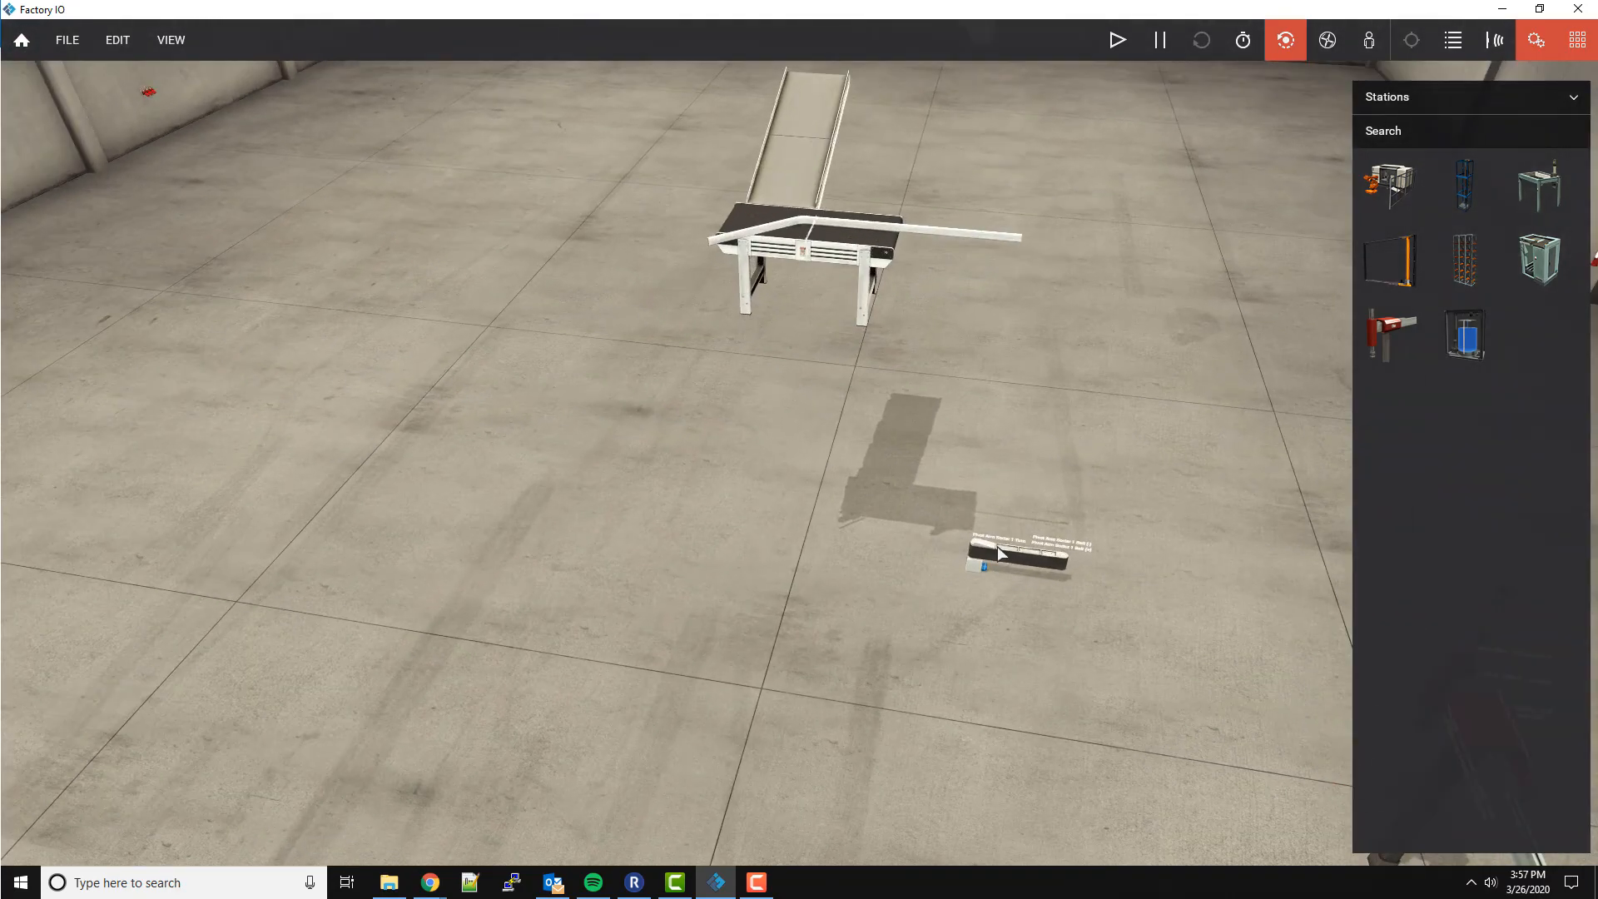
{"action": "left_click_drag", "start_coordinate": [992, 553], "coordinate": [968, 238]}
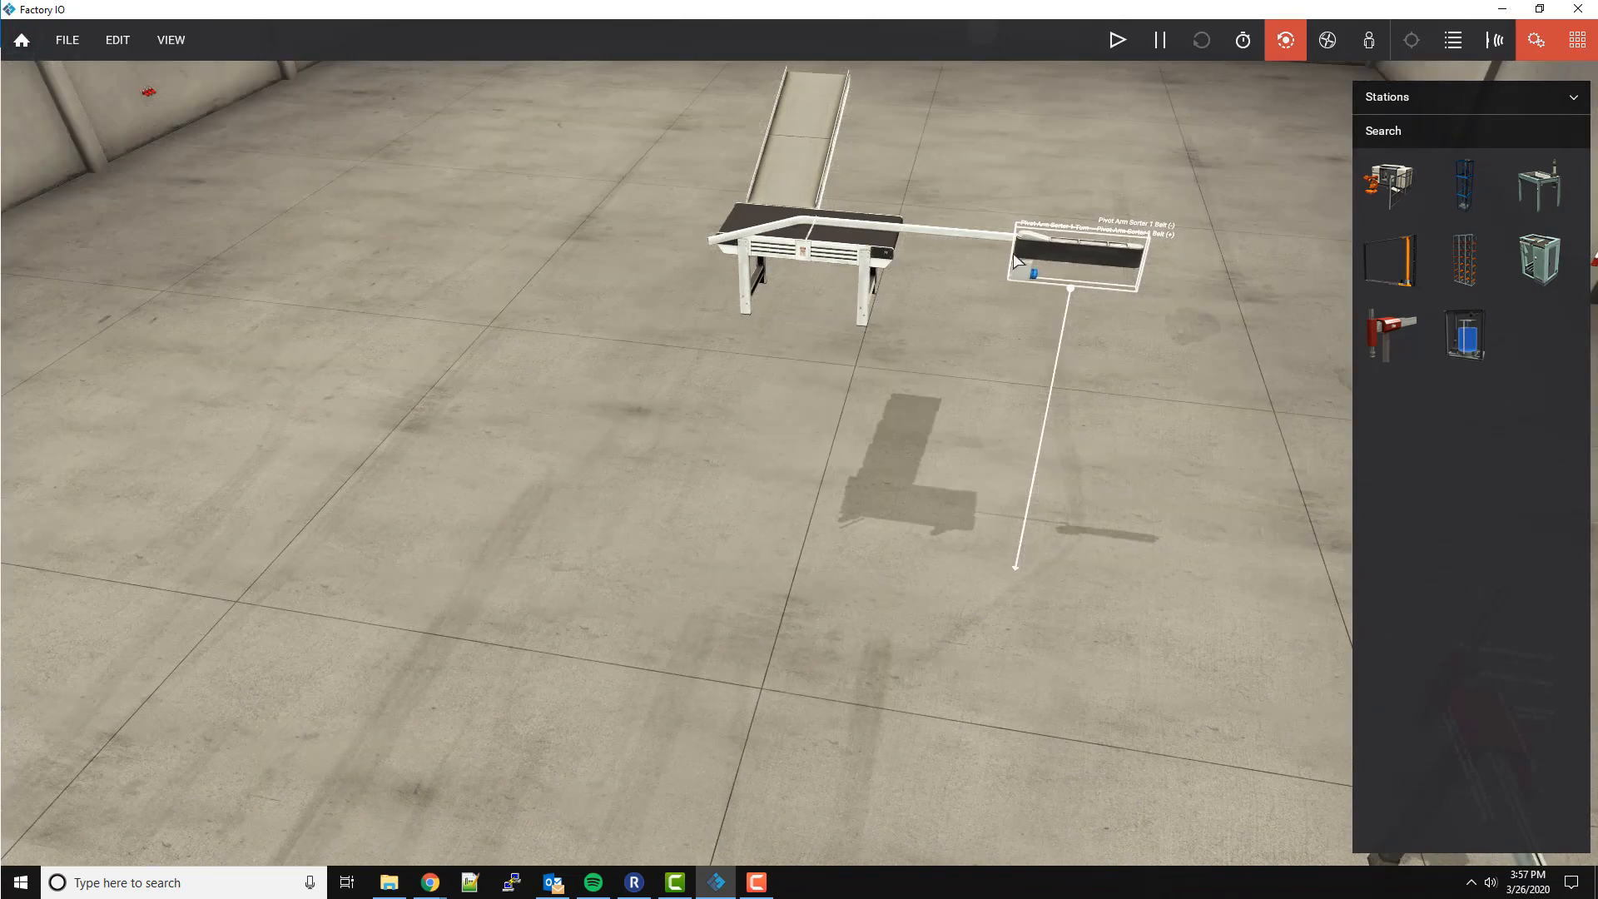
{"action": "left_click_drag", "start_coordinate": [874, 278], "coordinate": [763, 251]}
Remove the angled guide rail and fit the pivot arm sorter against the belt conveyor's side, opposite the chute.
{"action": "right_click_drag", "start_coordinate": [758, 295], "coordinate": [947, 110]}
{"action": "double_click", "coordinate": [934, 75]}
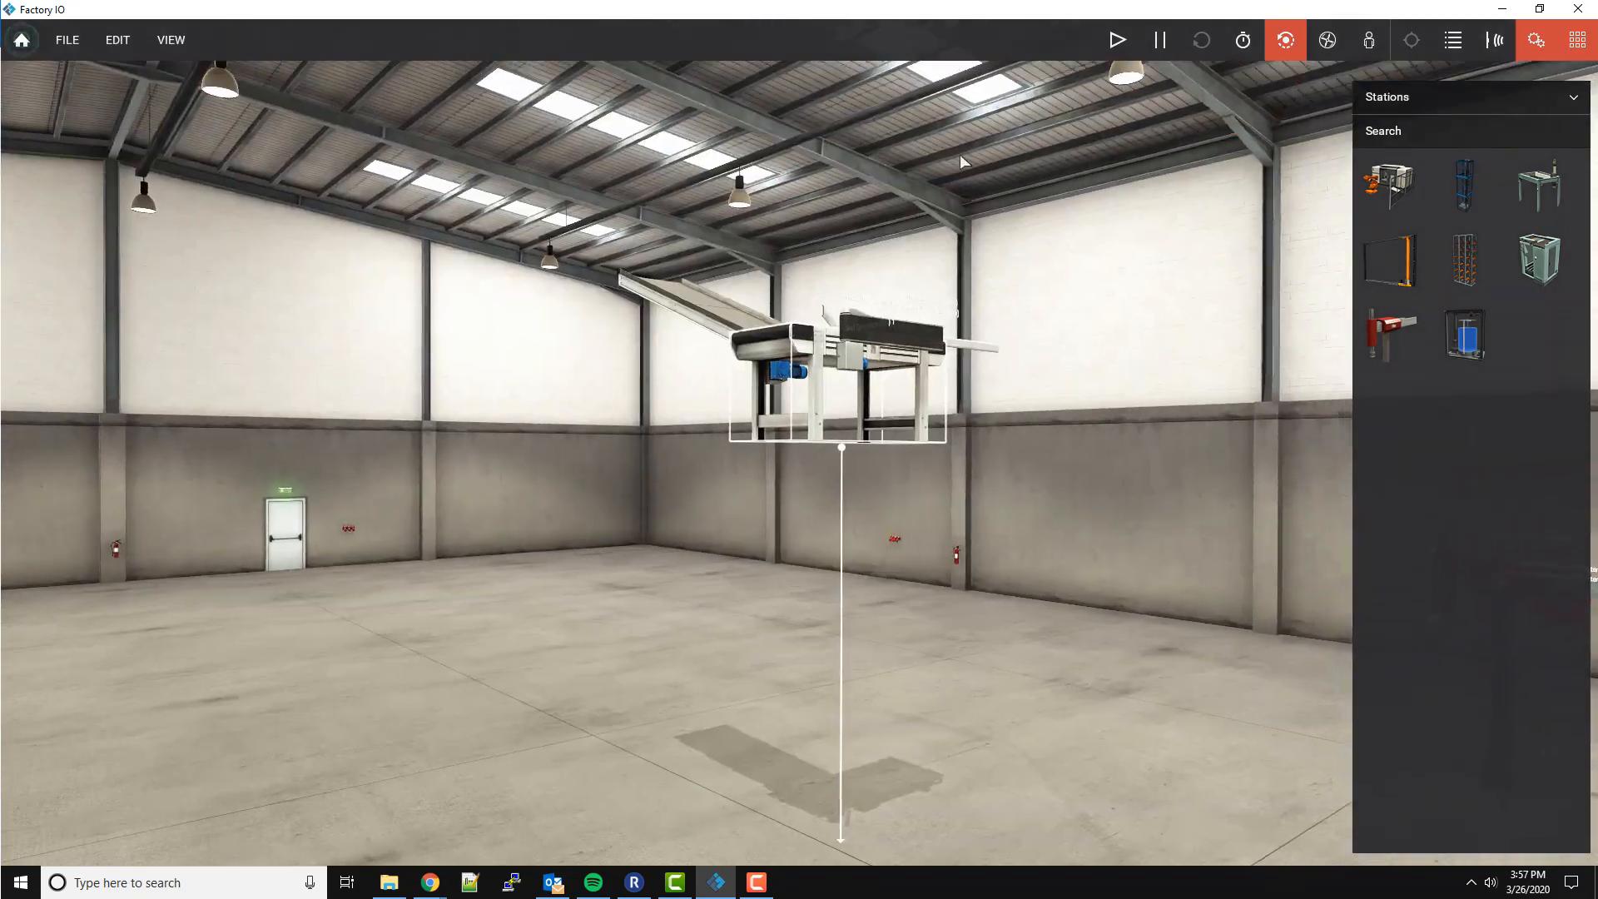
{"action": "scroll", "coordinate": [934, 76], "scroll_direction": "up", "scroll_amount": 5}
{"action": "left_click", "coordinate": [914, 248]}
{"action": "left_click_drag", "start_coordinate": [914, 248], "coordinate": [910, 198]}
{"action": "right_click_drag", "start_coordinate": [967, 312], "coordinate": [889, 160]}
{"action": "left_click", "coordinate": [999, 425]}
{"action": "mouse_move", "coordinate": [999, 425]}
{"action": "right_mouse_down"}
{"action": "mouse_move", "coordinate": [1028, 470]}
{"action": "mouse_move", "coordinate": [1023, 431]}
{"action": "right_mouse_up"}
{"action": "scroll", "coordinate": [934, 393], "scroll_direction": "down", "scroll_amount": 5}
{"action": "scroll", "coordinate": [918, 347], "scroll_direction": "up", "scroll_amount": 1}
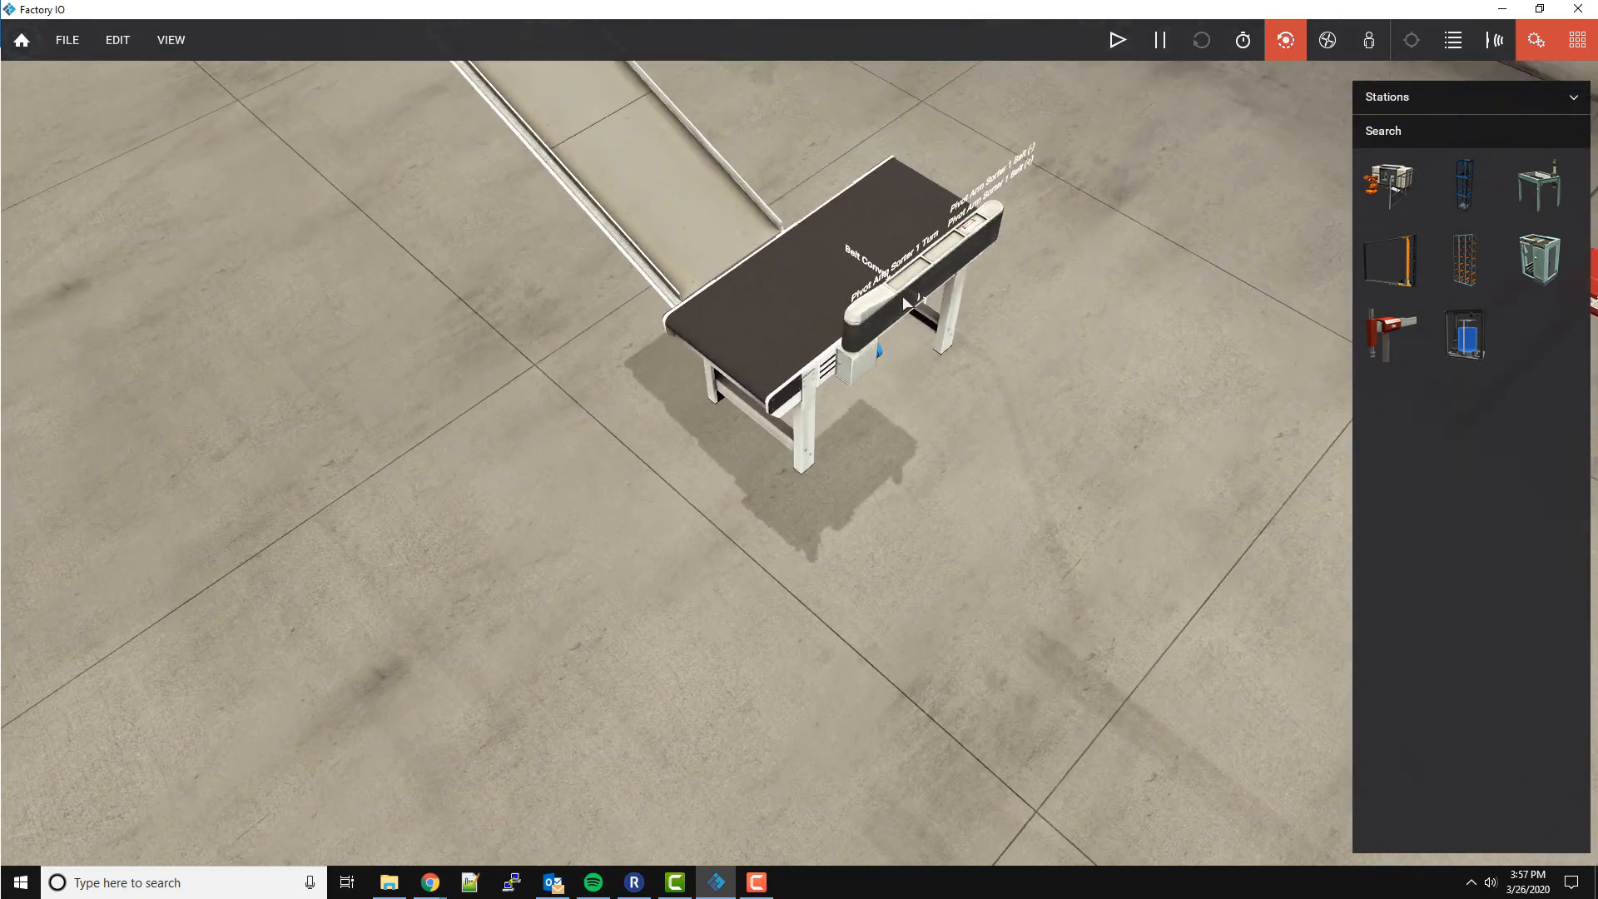
Run the simulation, pin the Belt Conveyor (2m) 1 and Pivot Arm Sorter 1 Turn tags, and force the turn on.
{"action": "left_click", "coordinate": [1118, 39]}
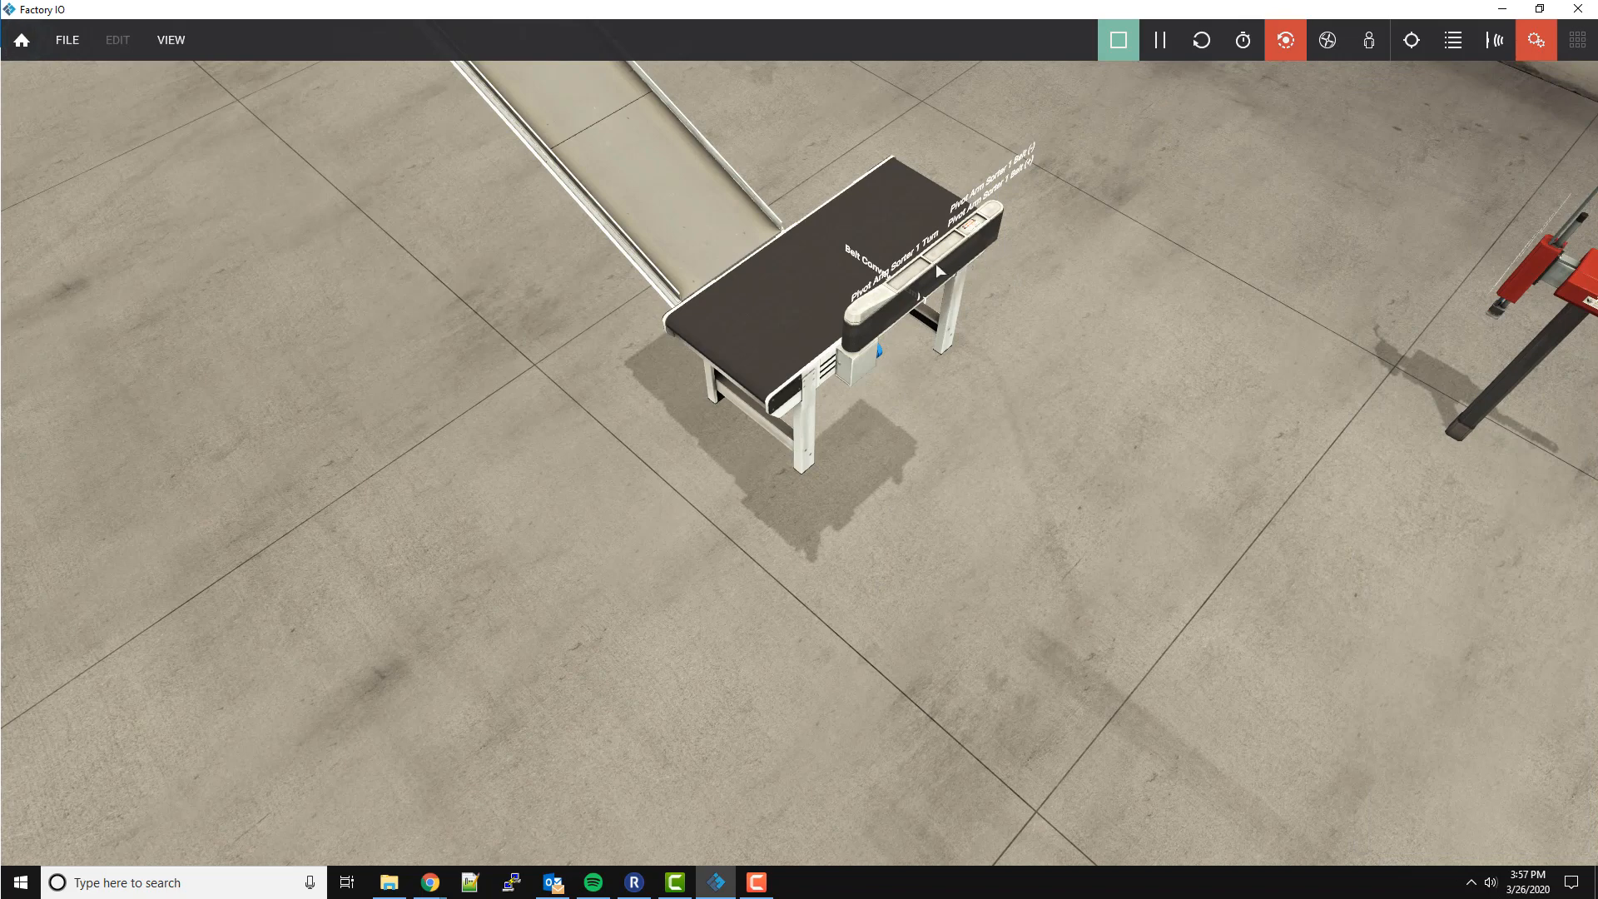
{"action": "left_click", "coordinate": [870, 264]}
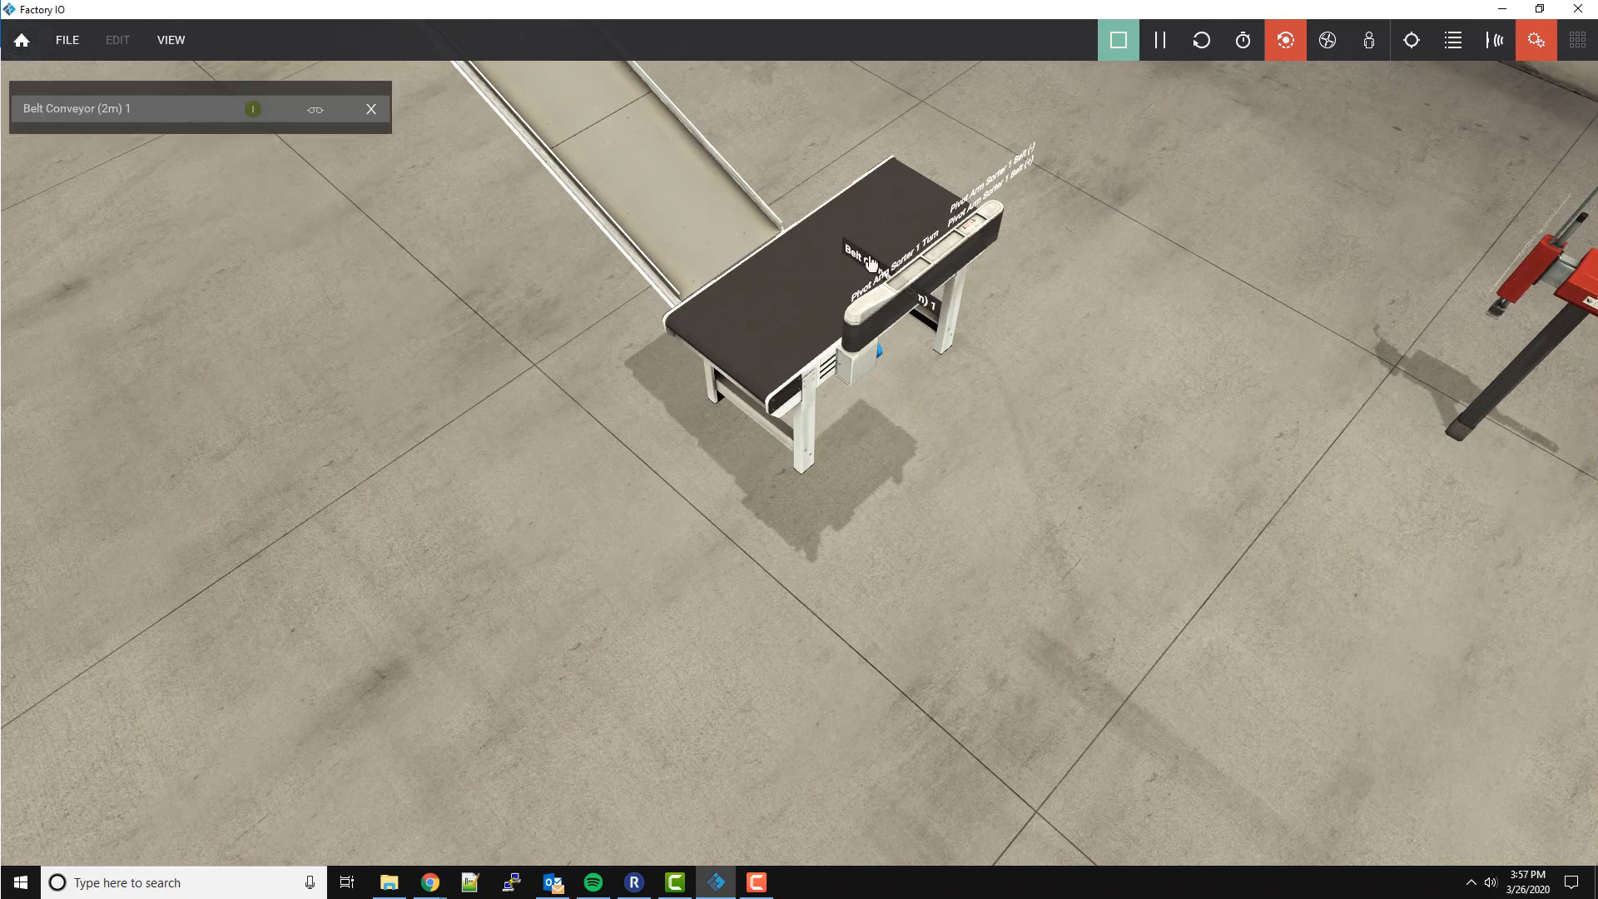
{"action": "left_click", "coordinate": [917, 254]}
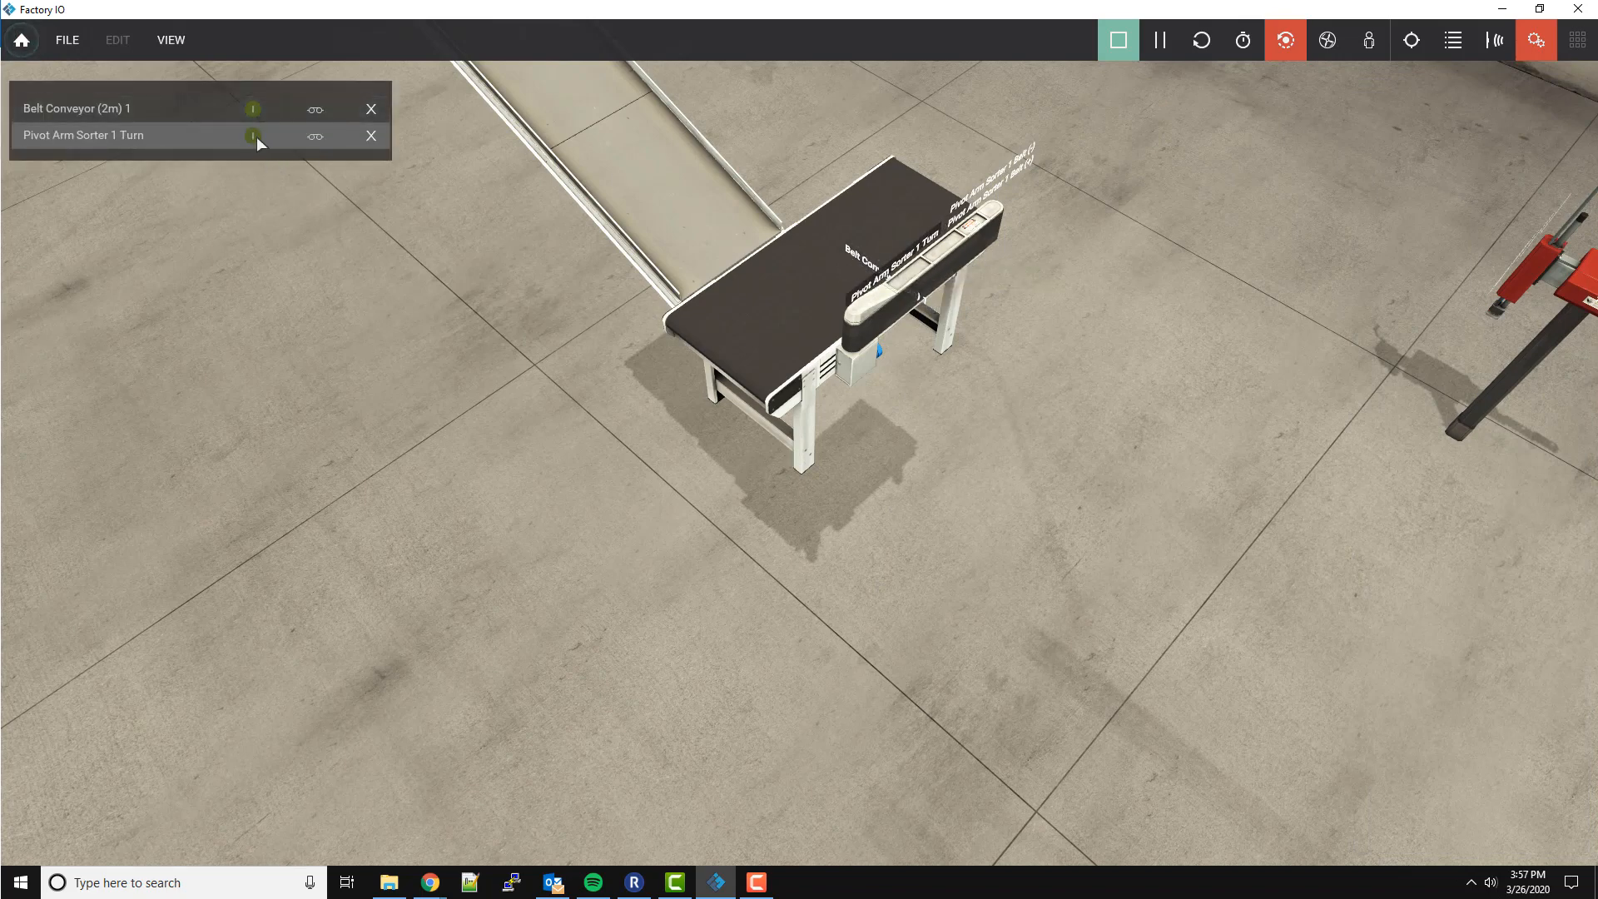
{"action": "left_click", "coordinate": [253, 135]}
{"action": "right_click_drag", "start_coordinate": [616, 366], "coordinate": [791, 420]}
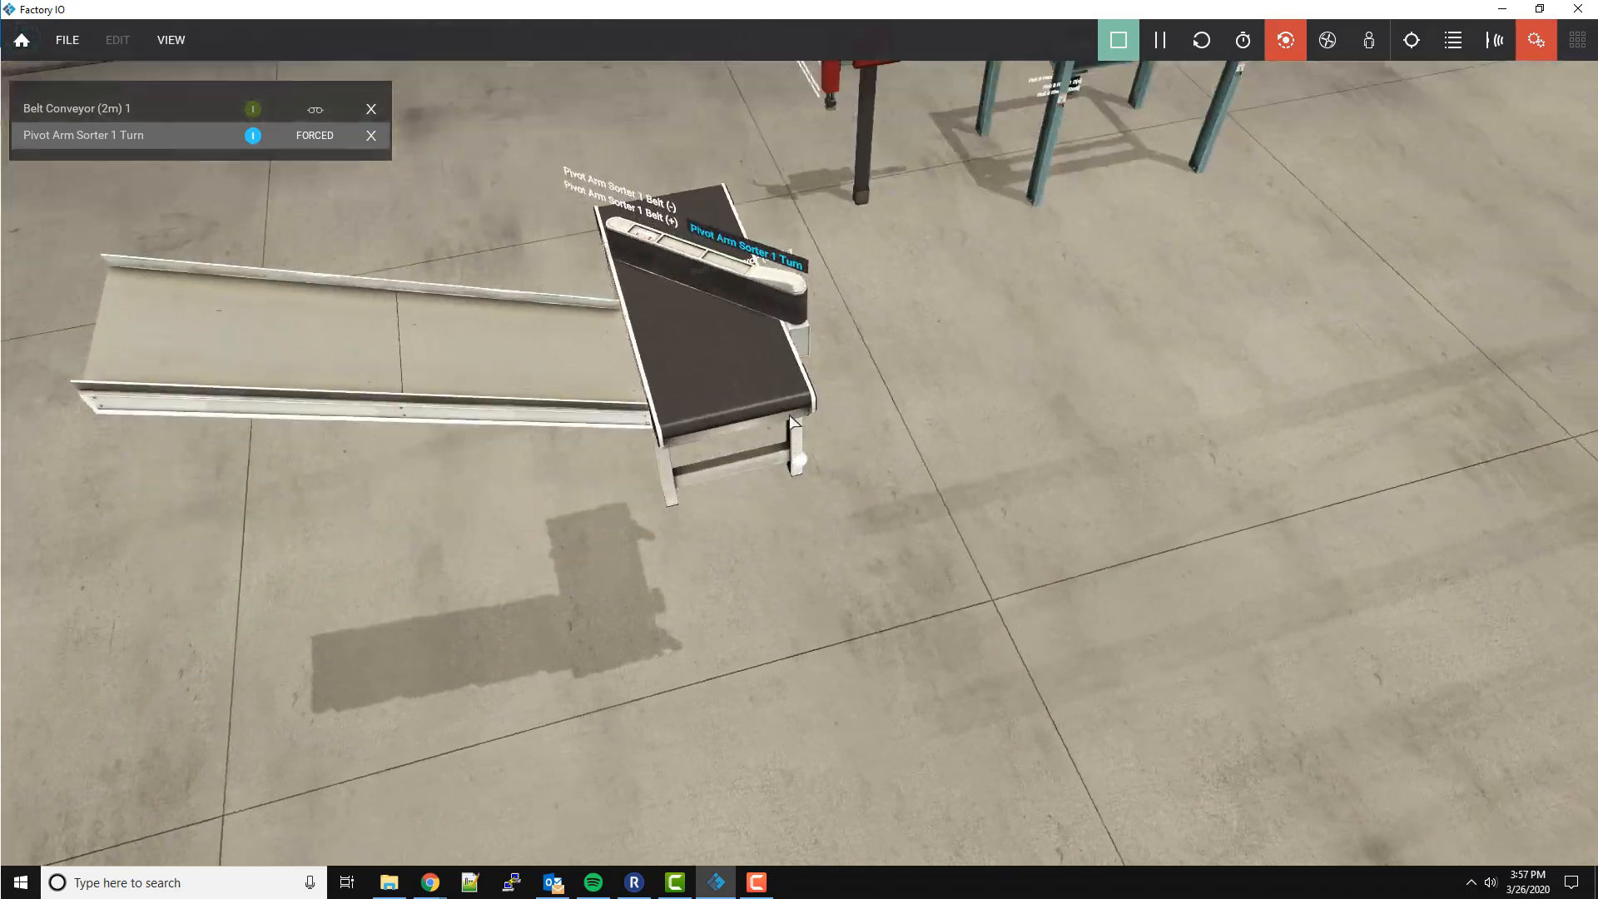
{"action": "scroll", "coordinate": [790, 416], "scroll_direction": "down", "scroll_amount": 2}
{"action": "scroll", "coordinate": [694, 308], "scroll_direction": "up", "scroll_amount": 4}
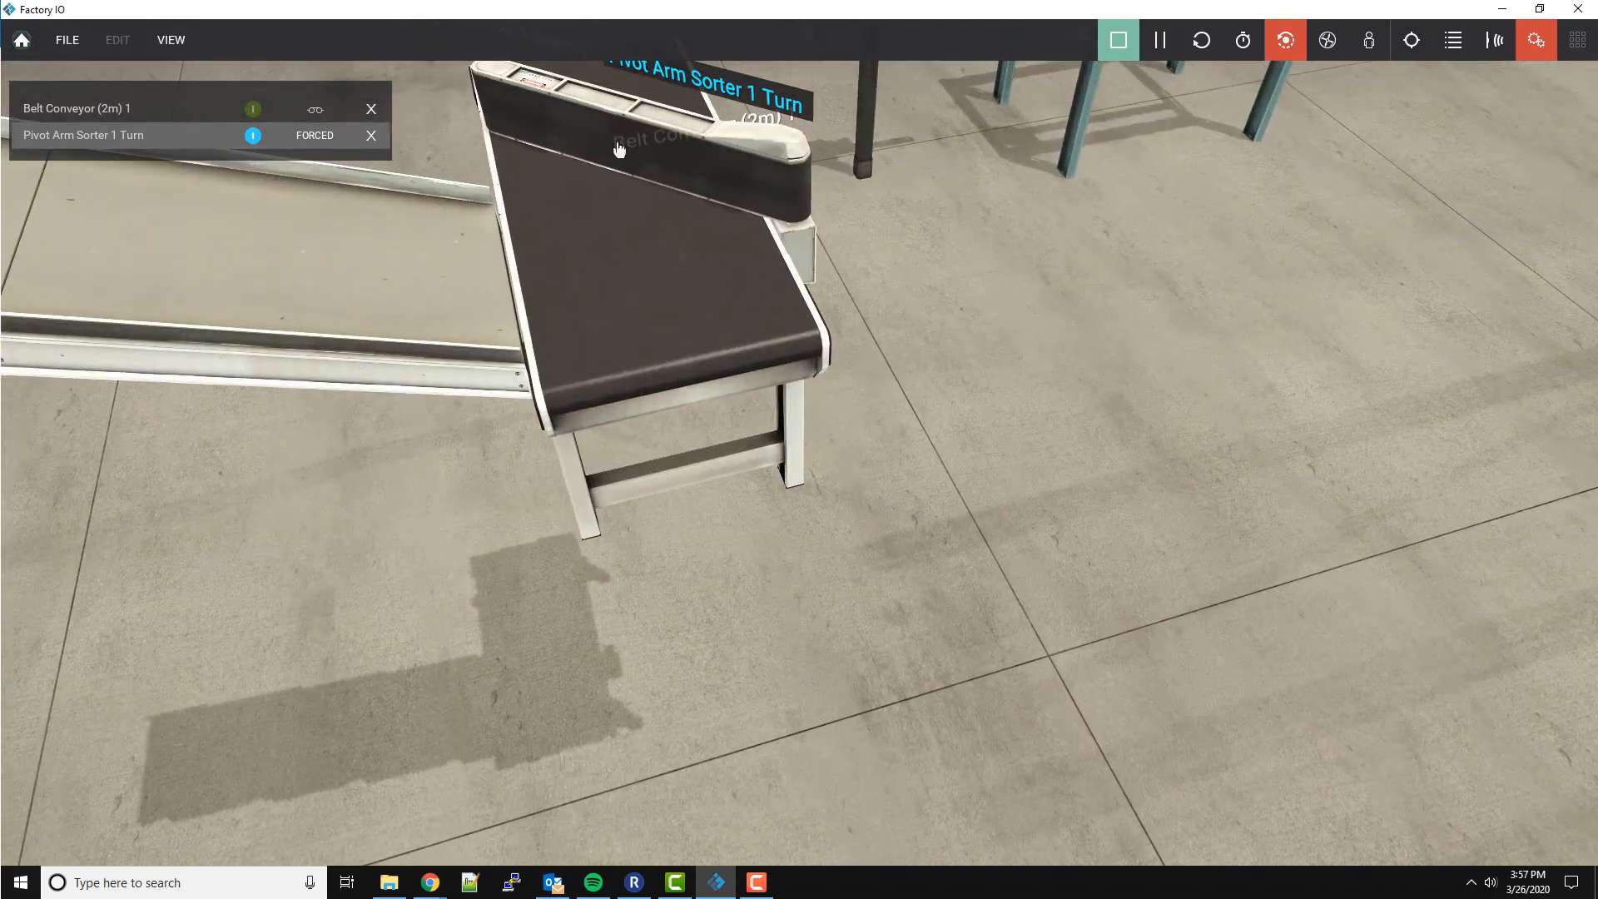
{"action": "right_click_drag", "start_coordinate": [803, 433], "coordinate": [803, 268]}
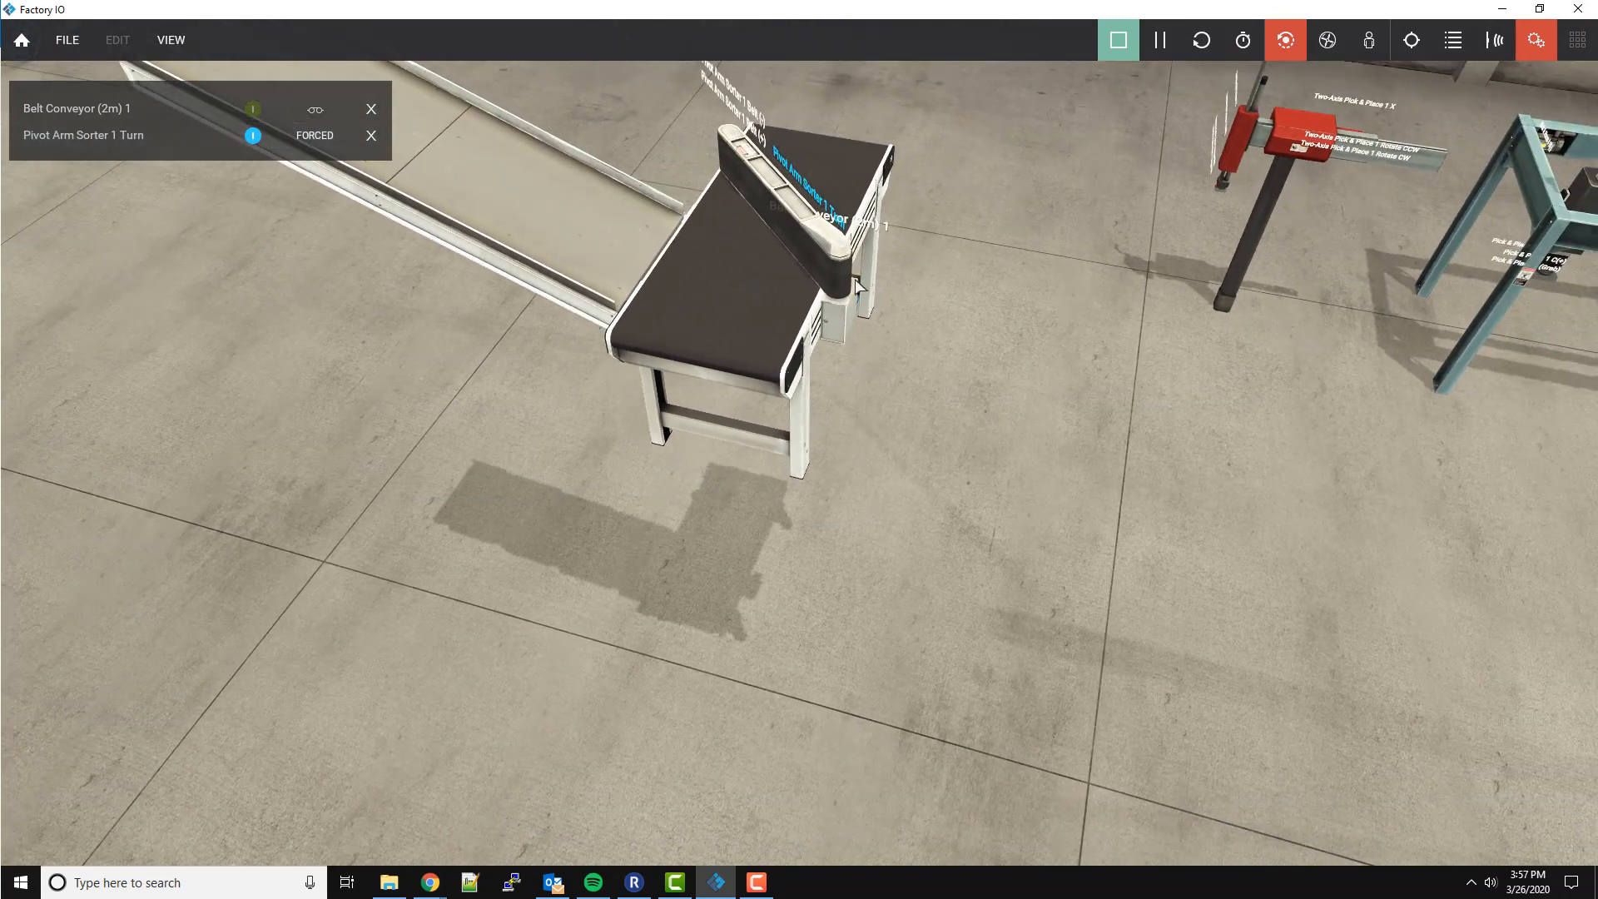
Stop the simulation, move the pivot arm sorter towards the belt conveyor's far end, and run the simulation again.
{"action": "left_click", "coordinate": [1124, 50]}
{"action": "left_click_drag", "start_coordinate": [854, 310], "coordinate": [886, 235]}
{"action": "left_click", "coordinate": [1118, 40]}
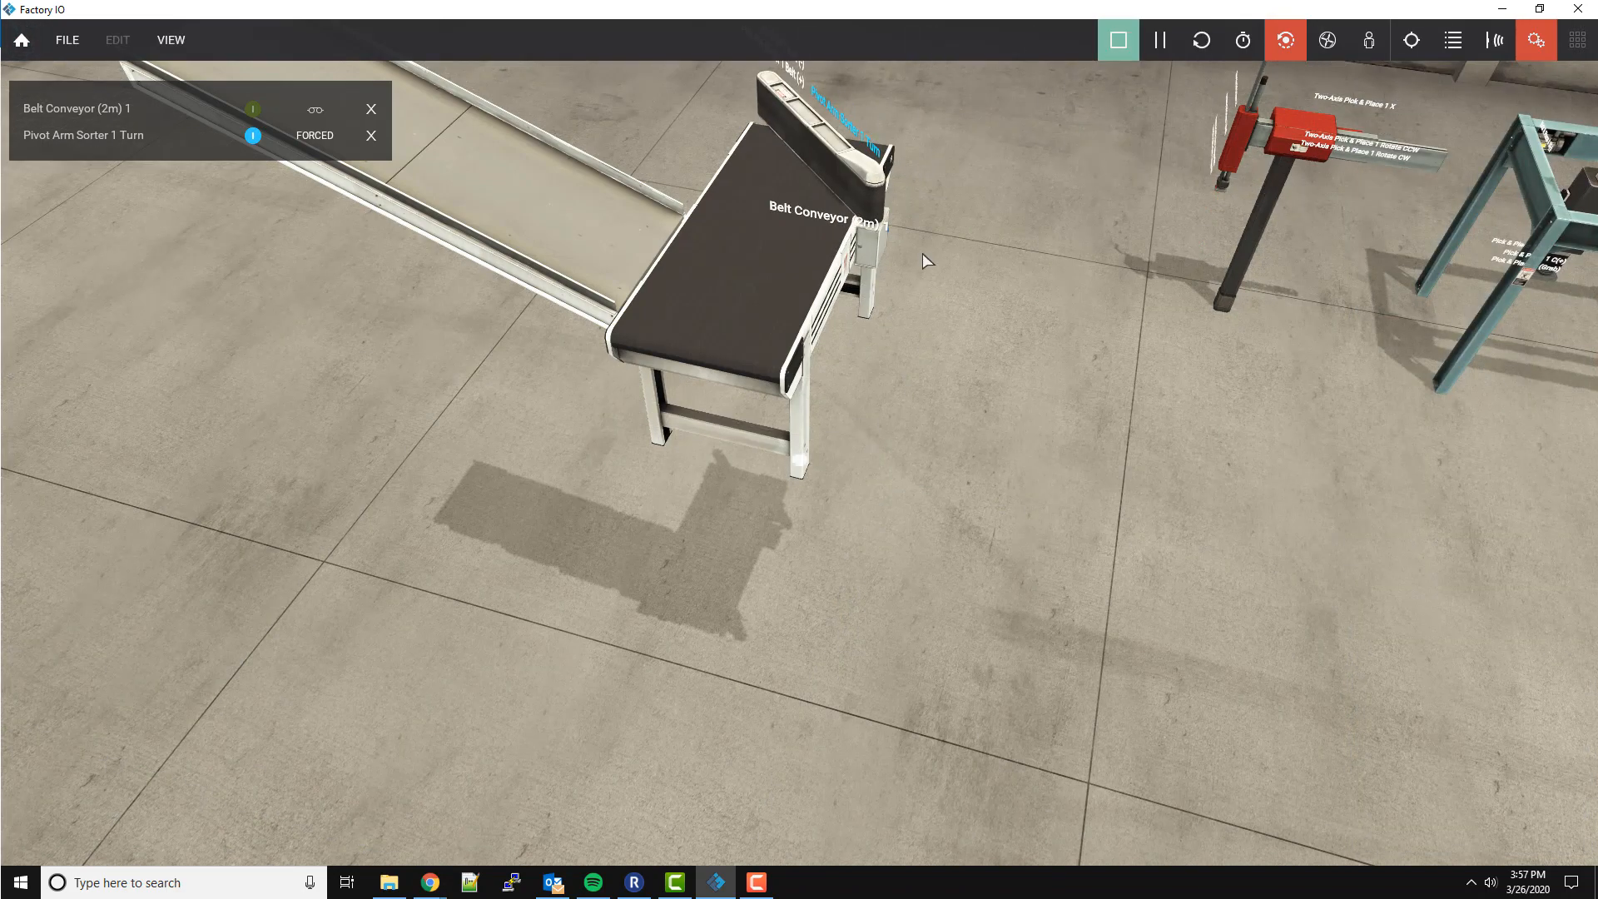
{"action": "right_click_drag", "start_coordinate": [922, 253], "coordinate": [956, 231]}
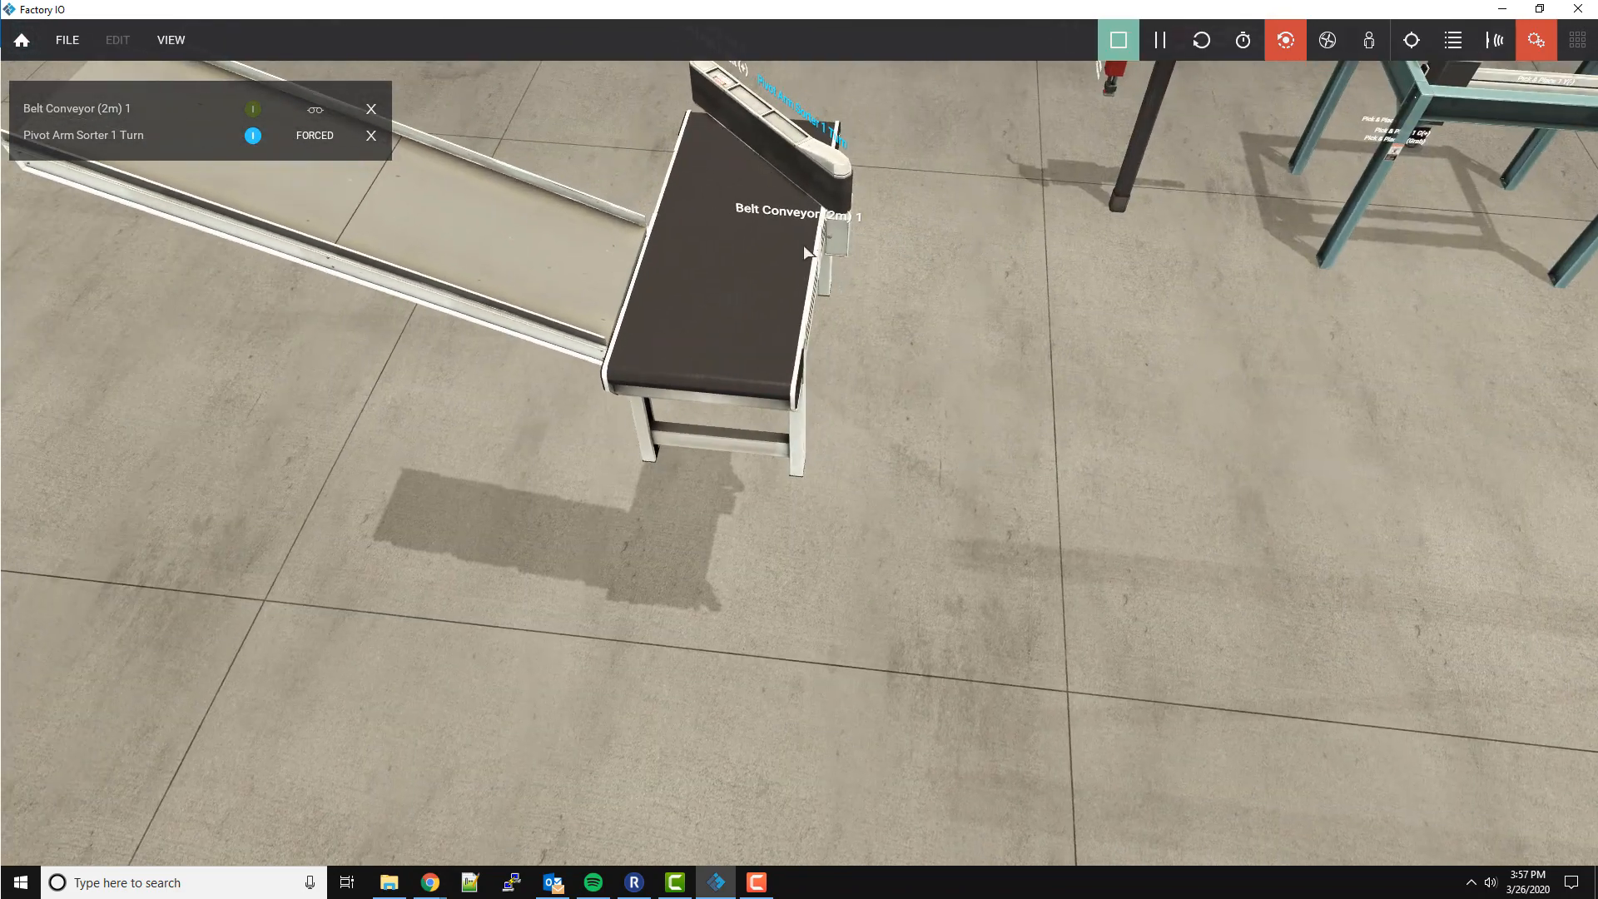
{"action": "right_click_drag", "start_coordinate": [861, 271], "coordinate": [1299, 338]}
{"action": "right_click_drag", "start_coordinate": [1090, 304], "coordinate": [1176, 328]}
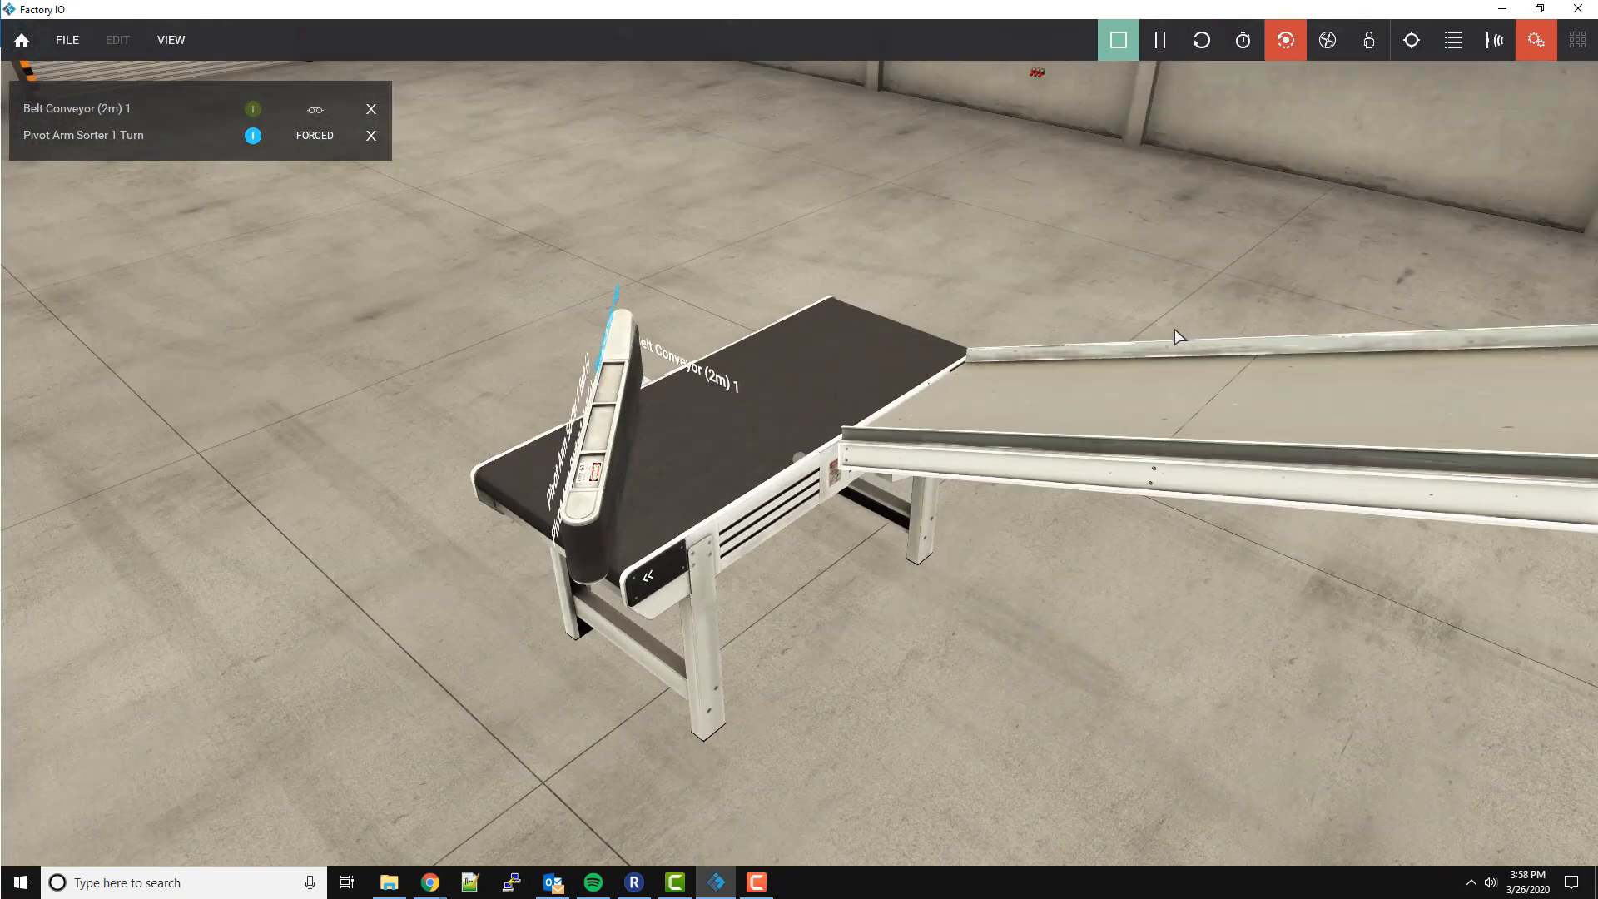
{"action": "right_click_drag", "start_coordinate": [847, 501], "coordinate": [891, 508]}
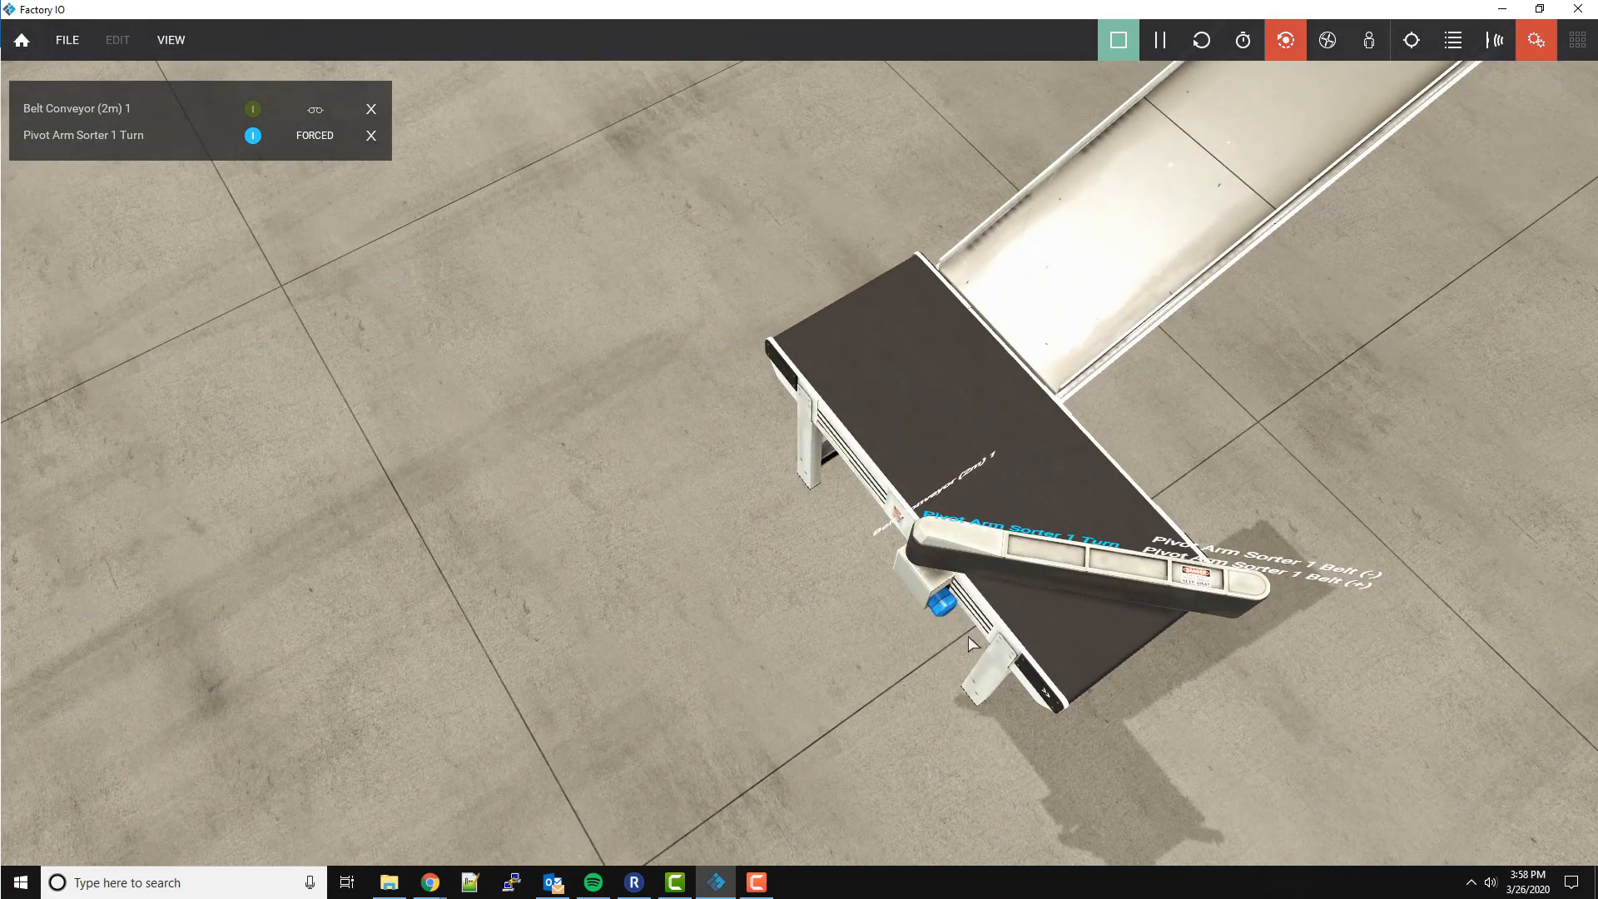
{"action": "right_click_drag", "start_coordinate": [967, 636], "coordinate": [936, 628]}
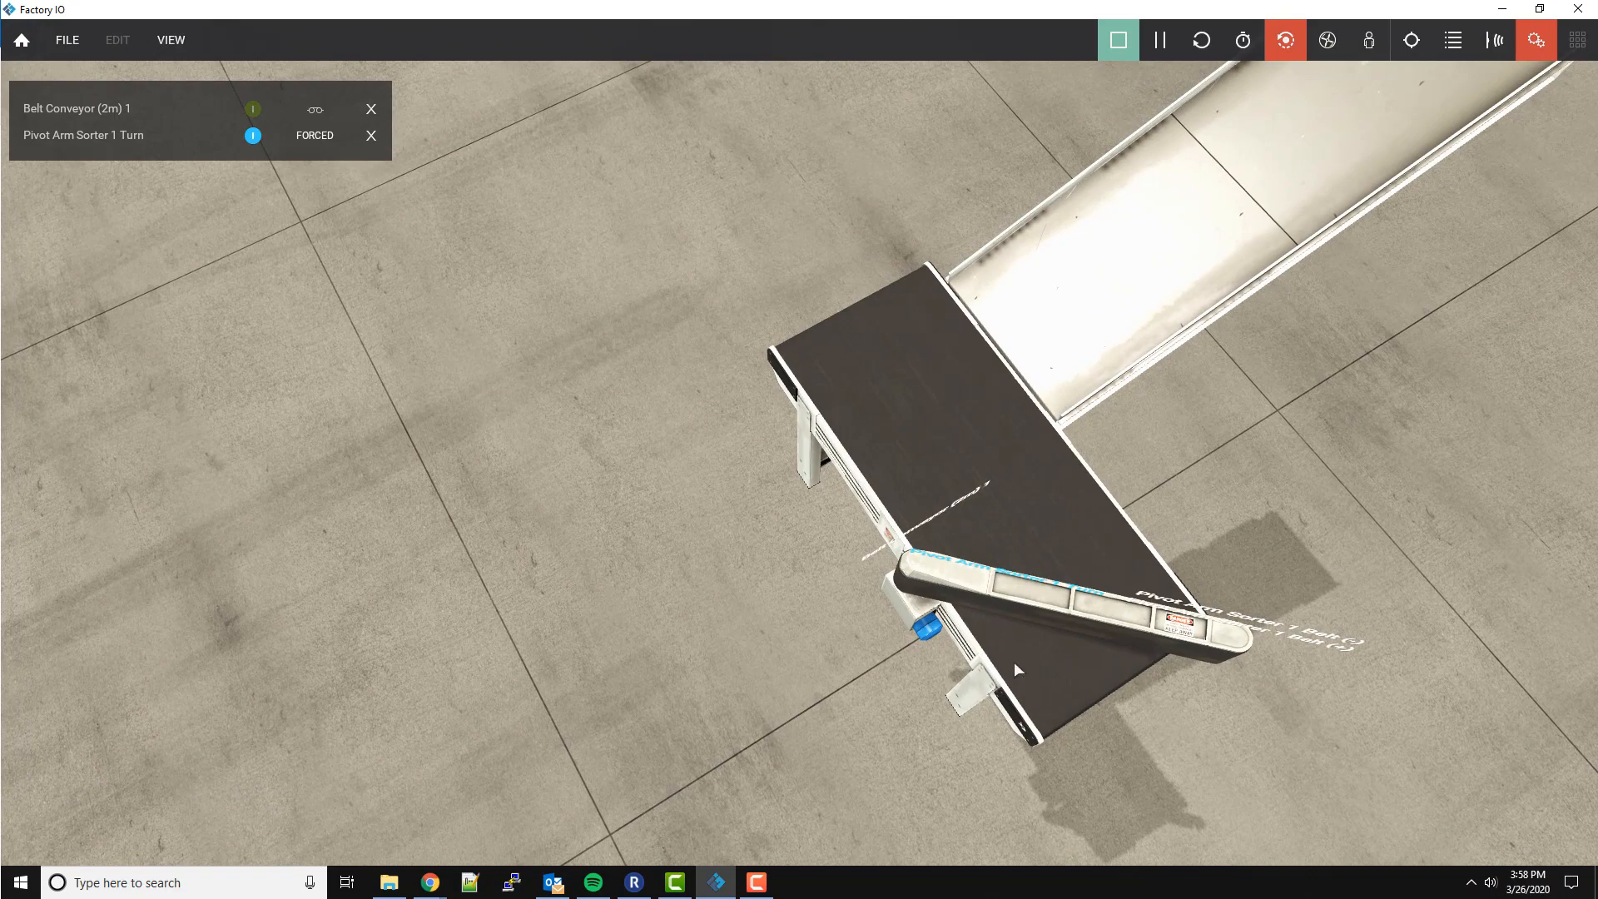
Pin the Pivot Arm Sorter 1 Belt (+) and Belt (-) tags, and stop the simulation.
{"action": "right_click_drag", "start_coordinate": [1013, 662], "coordinate": [922, 463]}
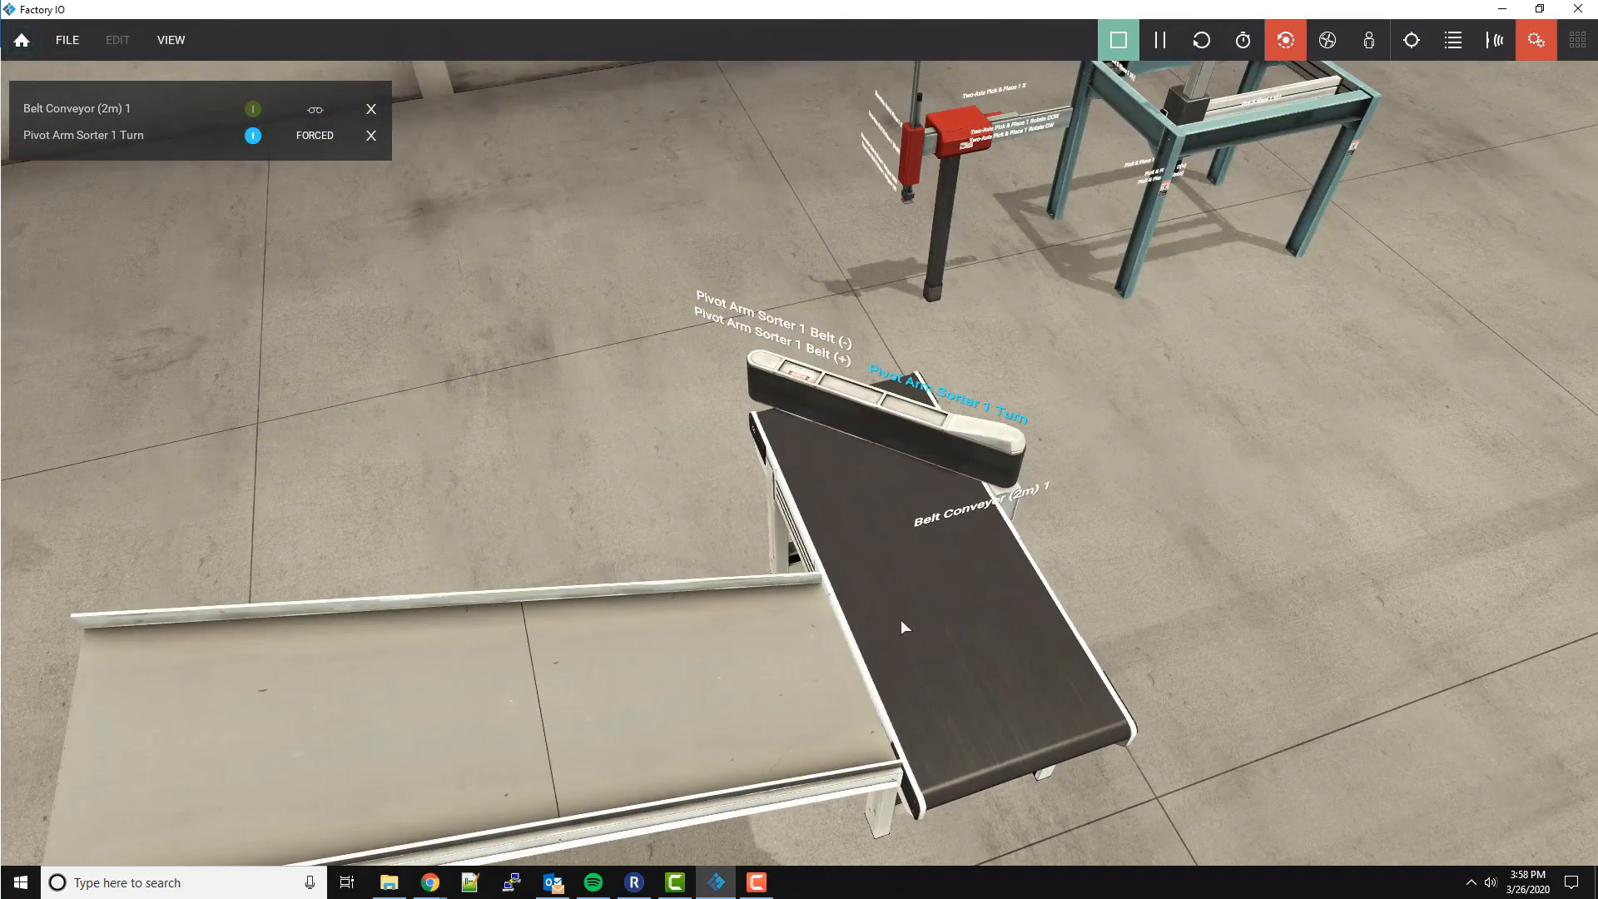
{"action": "left_click", "coordinate": [781, 347]}
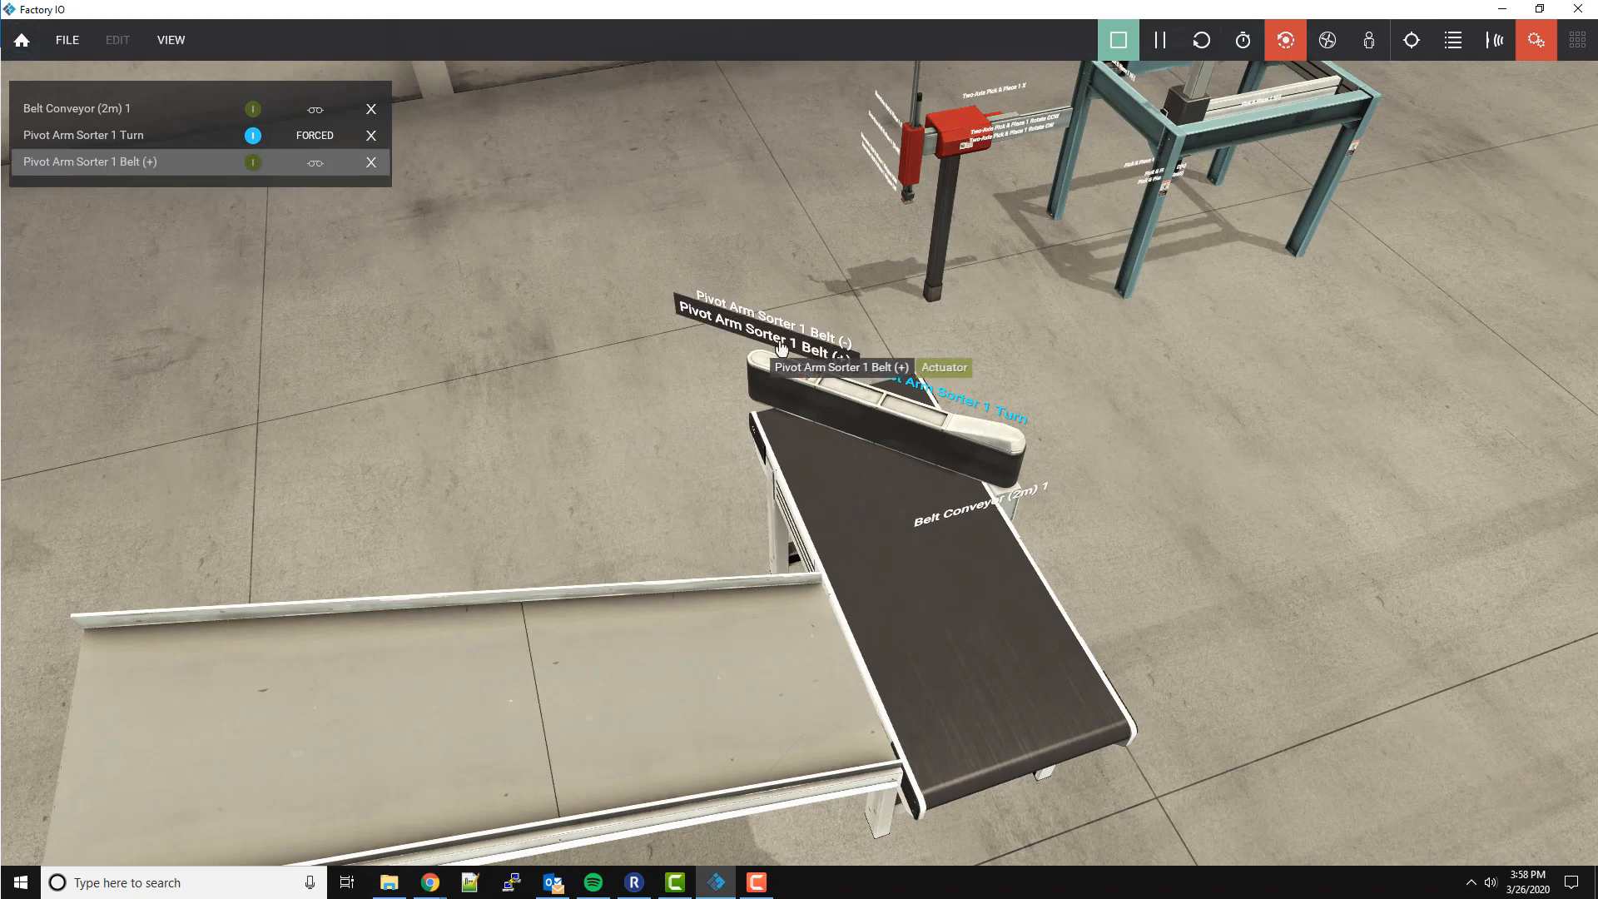
{"action": "left_click", "coordinate": [783, 333]}
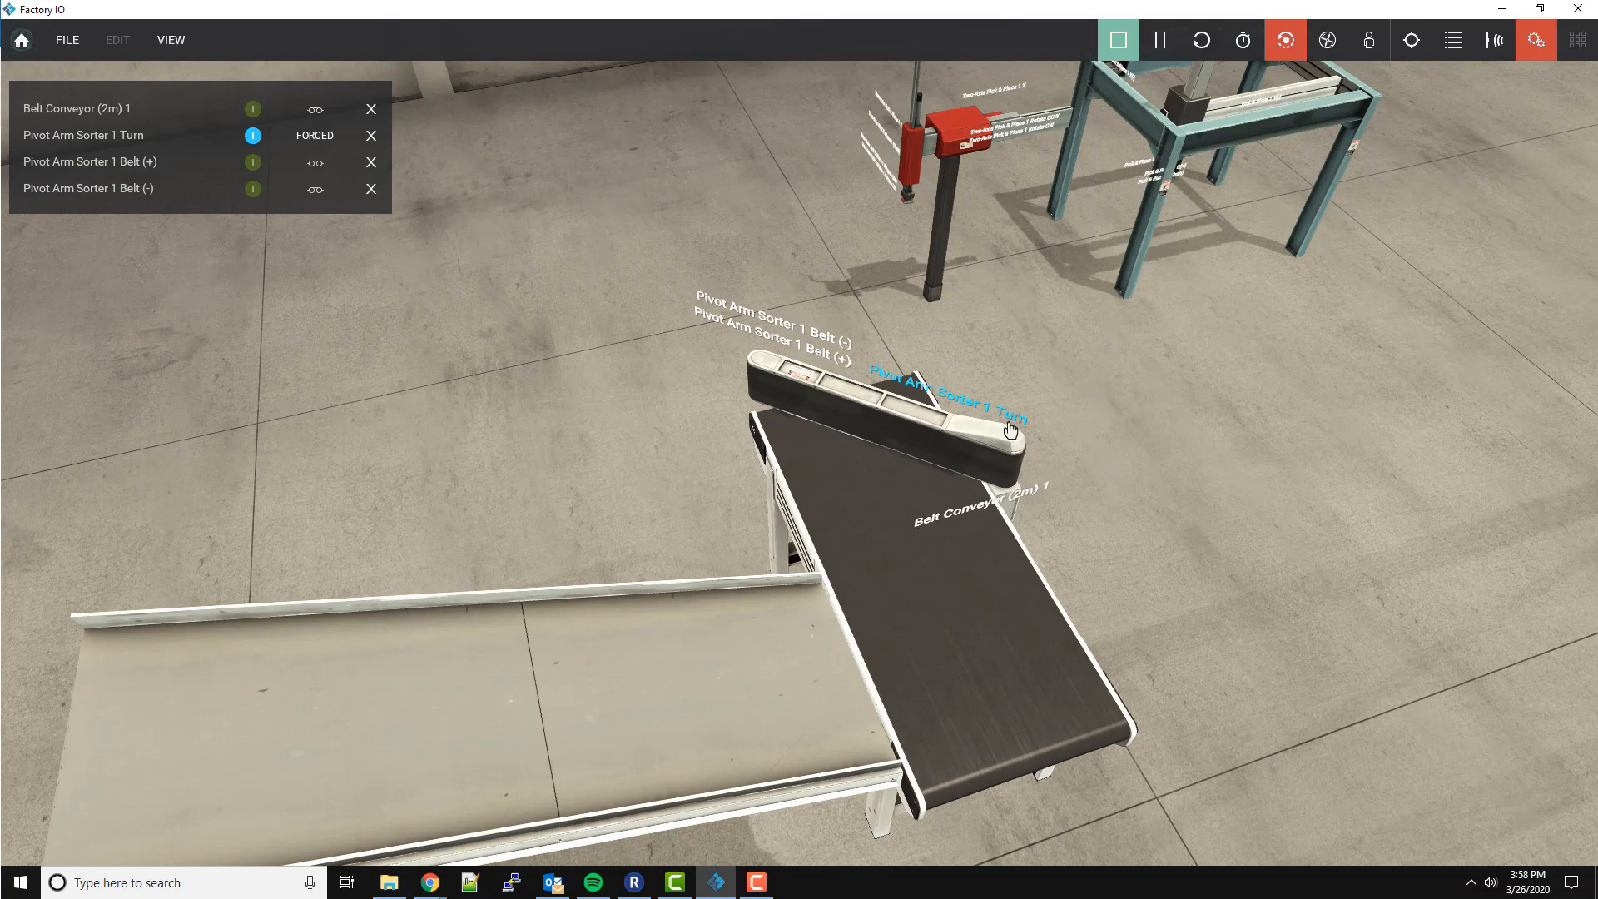
{"action": "left_click", "coordinate": [1116, 55]}
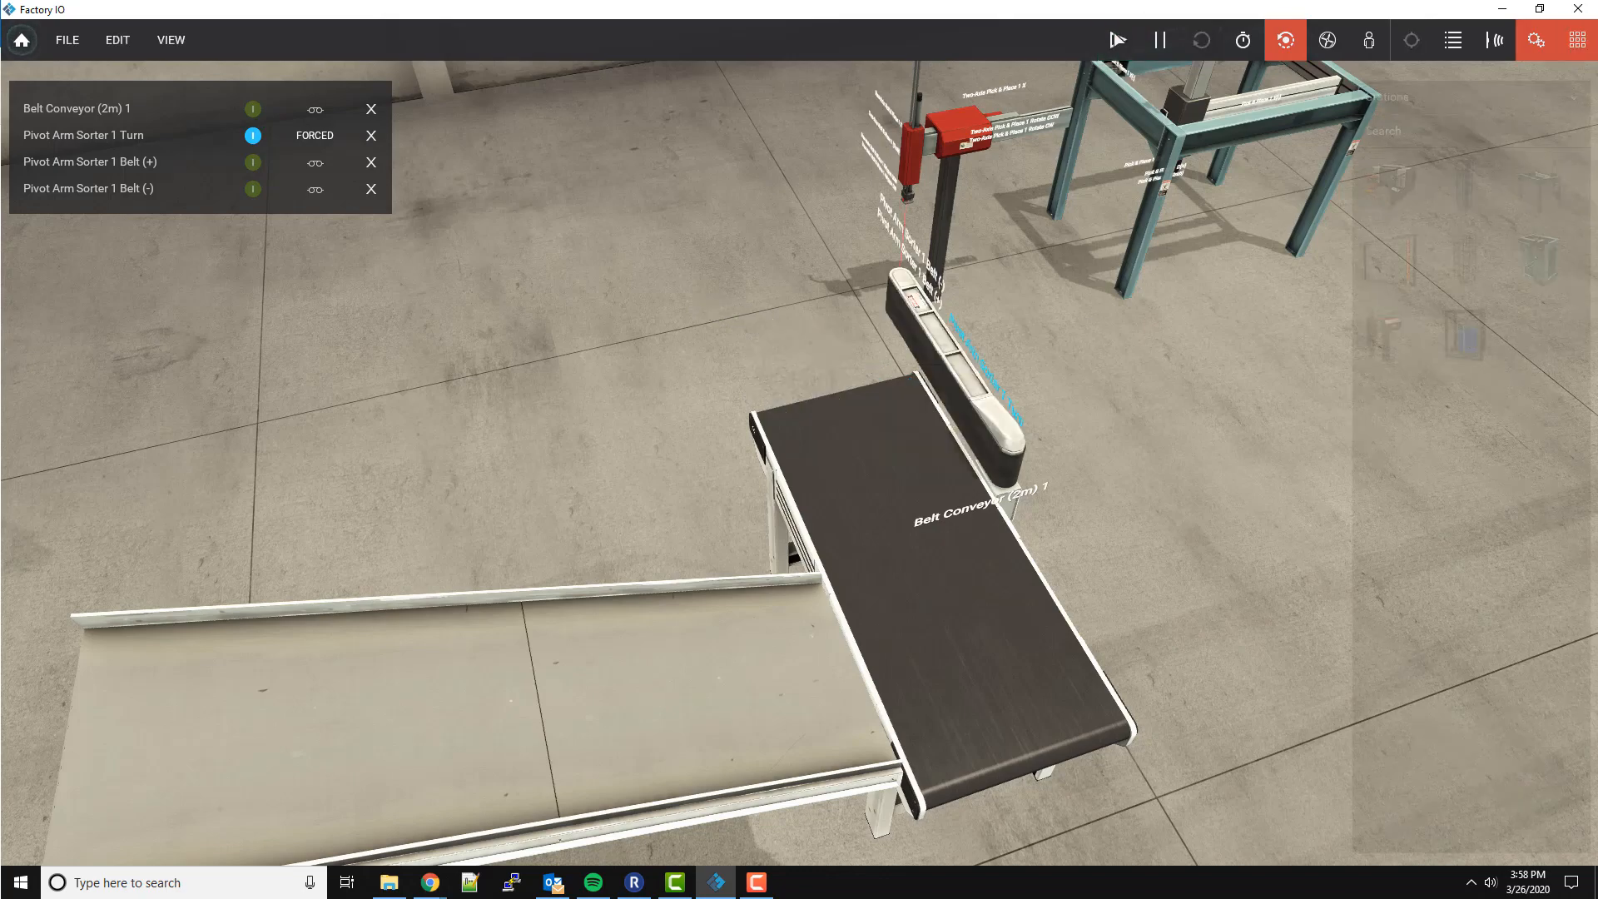
Place a stacker crane with its rails on the open floor behind the chute.
{"action": "right_click_drag", "start_coordinate": [1077, 409], "coordinate": [961, 496]}
{"action": "scroll", "coordinate": [1102, 479], "scroll_direction": "down", "scroll_amount": 5}
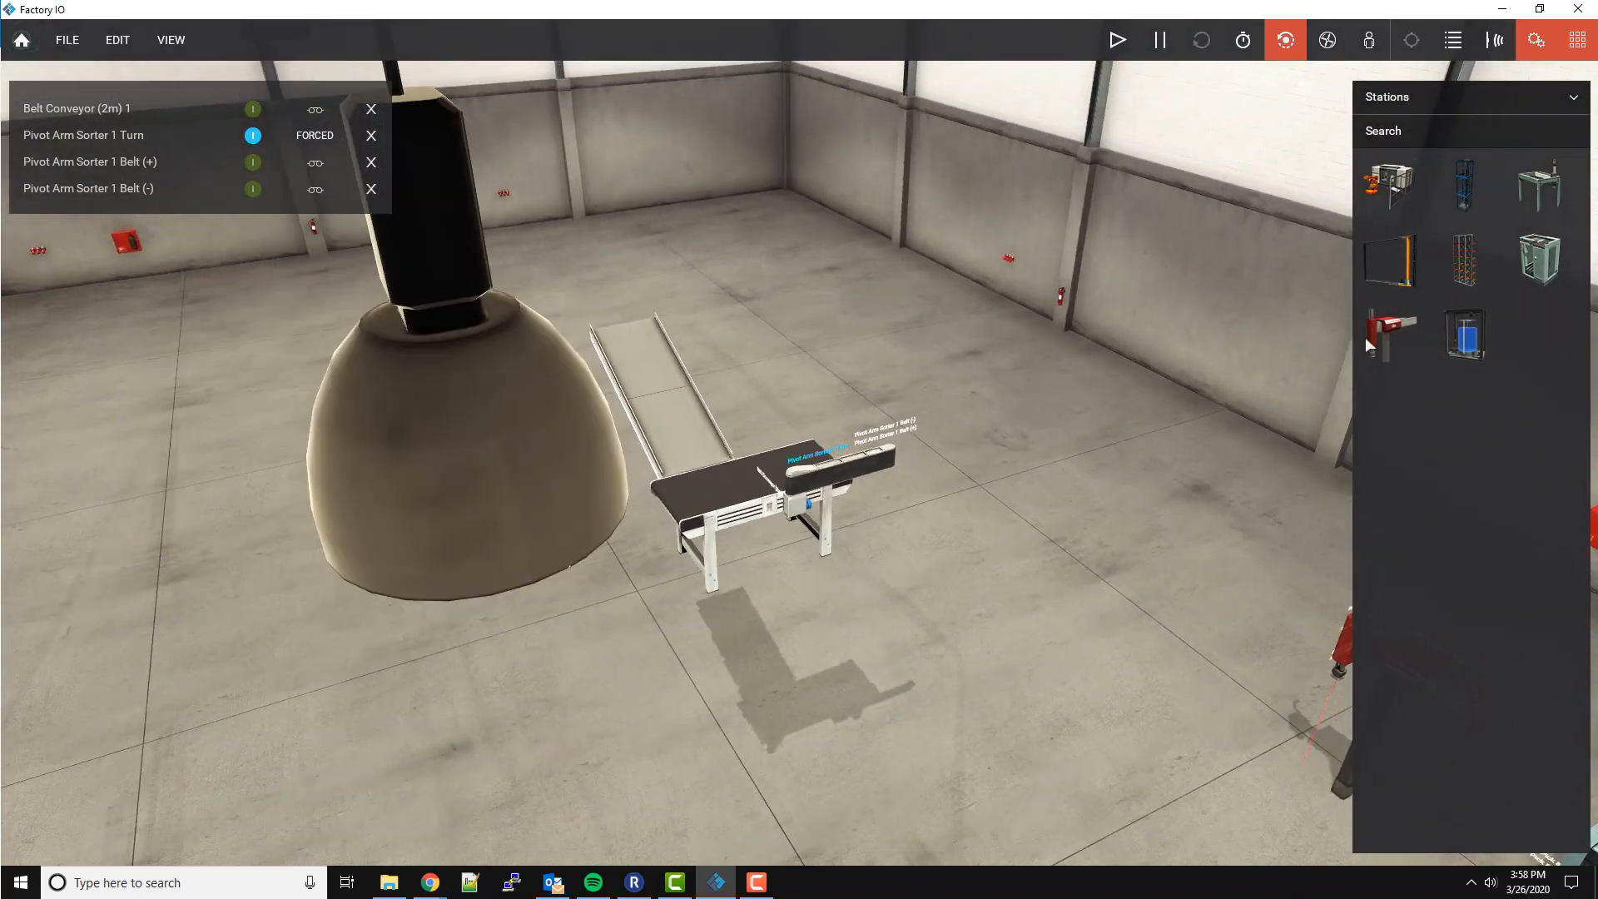
{"action": "left_click_drag", "start_coordinate": [1413, 279], "coordinate": [749, 333]}
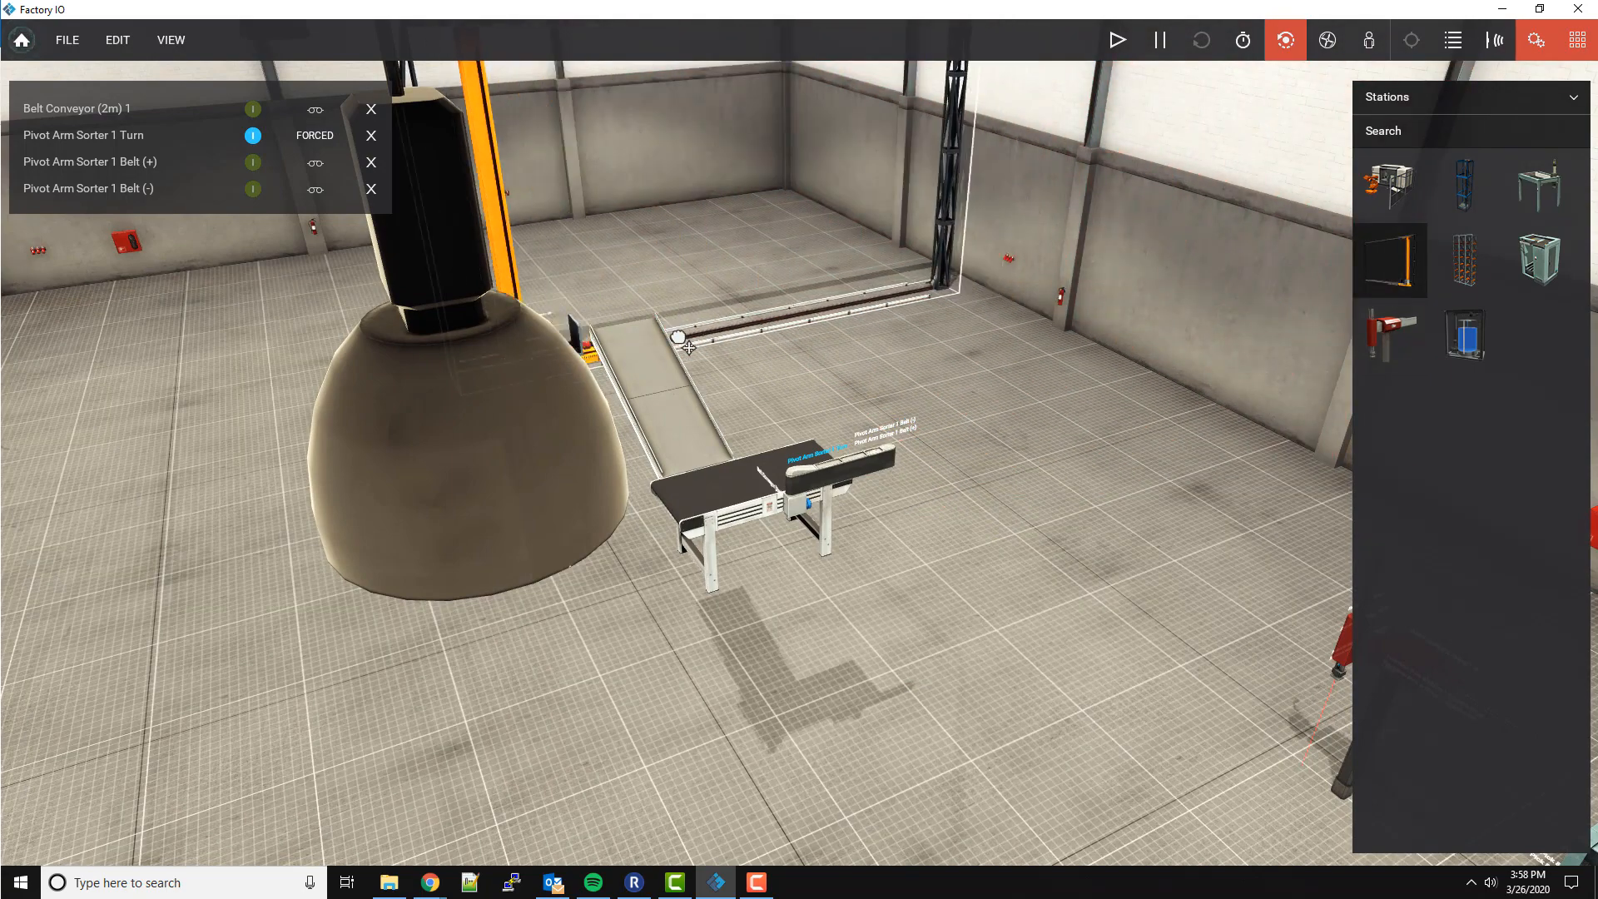
{"action": "right_click_drag", "start_coordinate": [277, 480], "coordinate": [707, 532]}
{"action": "double_click", "coordinate": [14, 649]}
{"action": "double_click", "coordinate": [374, 623]}
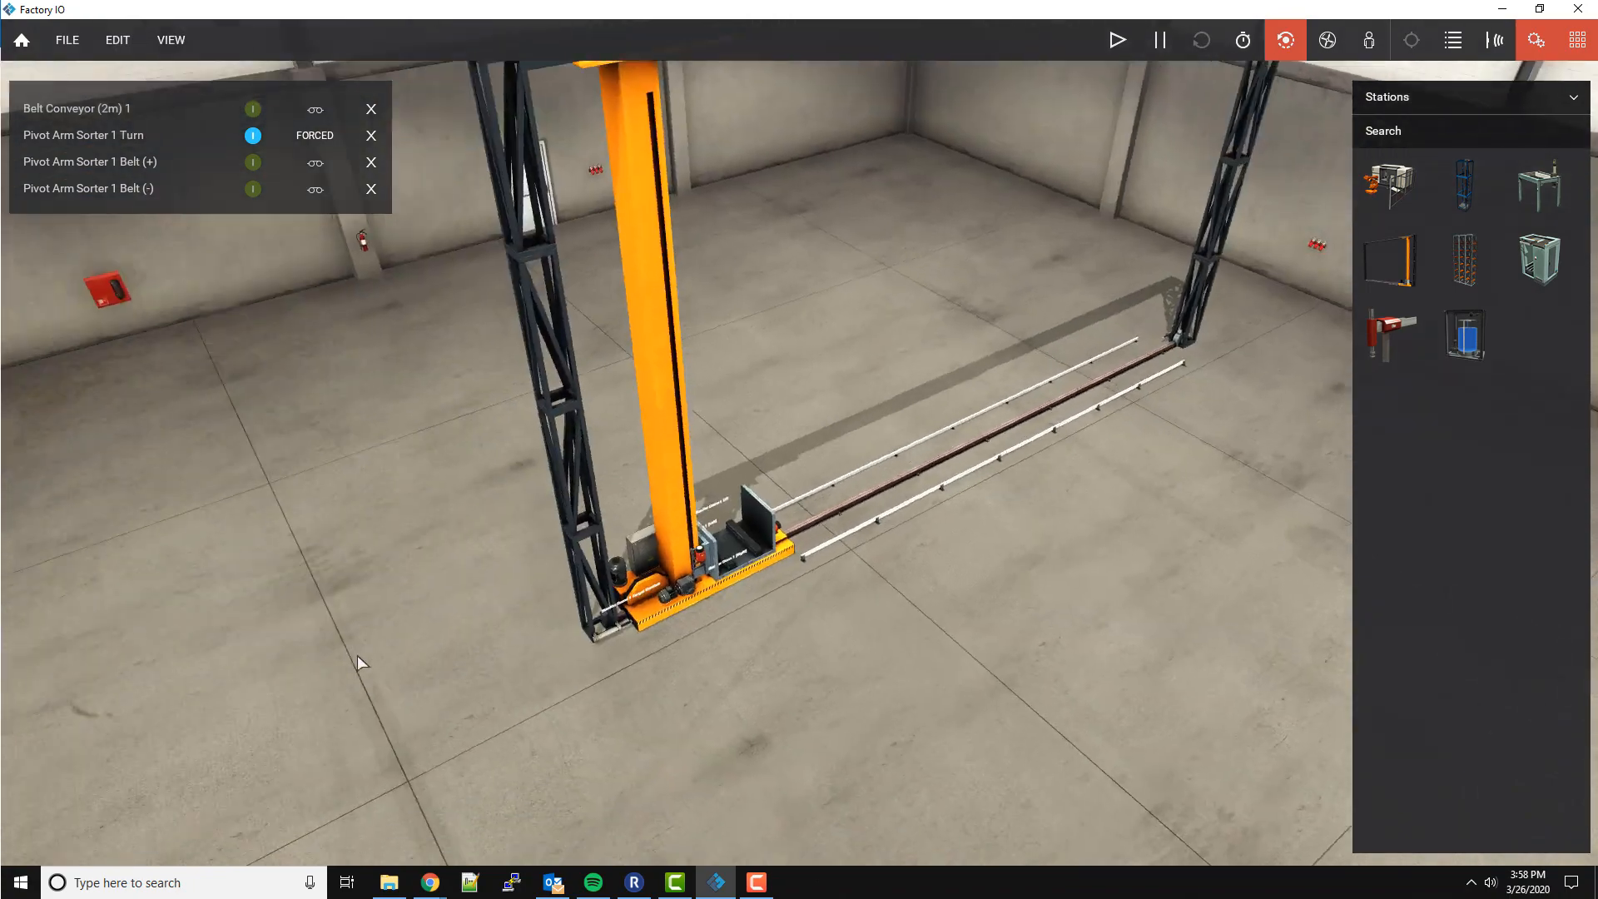
Place a storage rack on the floor alongside the stacker crane's rails.
{"action": "right_click_drag", "start_coordinate": [631, 423], "coordinate": [1192, 446]}
{"action": "left_click_drag", "start_coordinate": [1464, 260], "coordinate": [737, 439]}
{"action": "right_click_drag", "start_coordinate": [737, 438], "coordinate": [680, 479]}
{"action": "scroll", "coordinate": [683, 479], "scroll_direction": "up", "scroll_amount": 5}
{"action": "right_click_drag", "start_coordinate": [436, 644], "coordinate": [760, 441]}
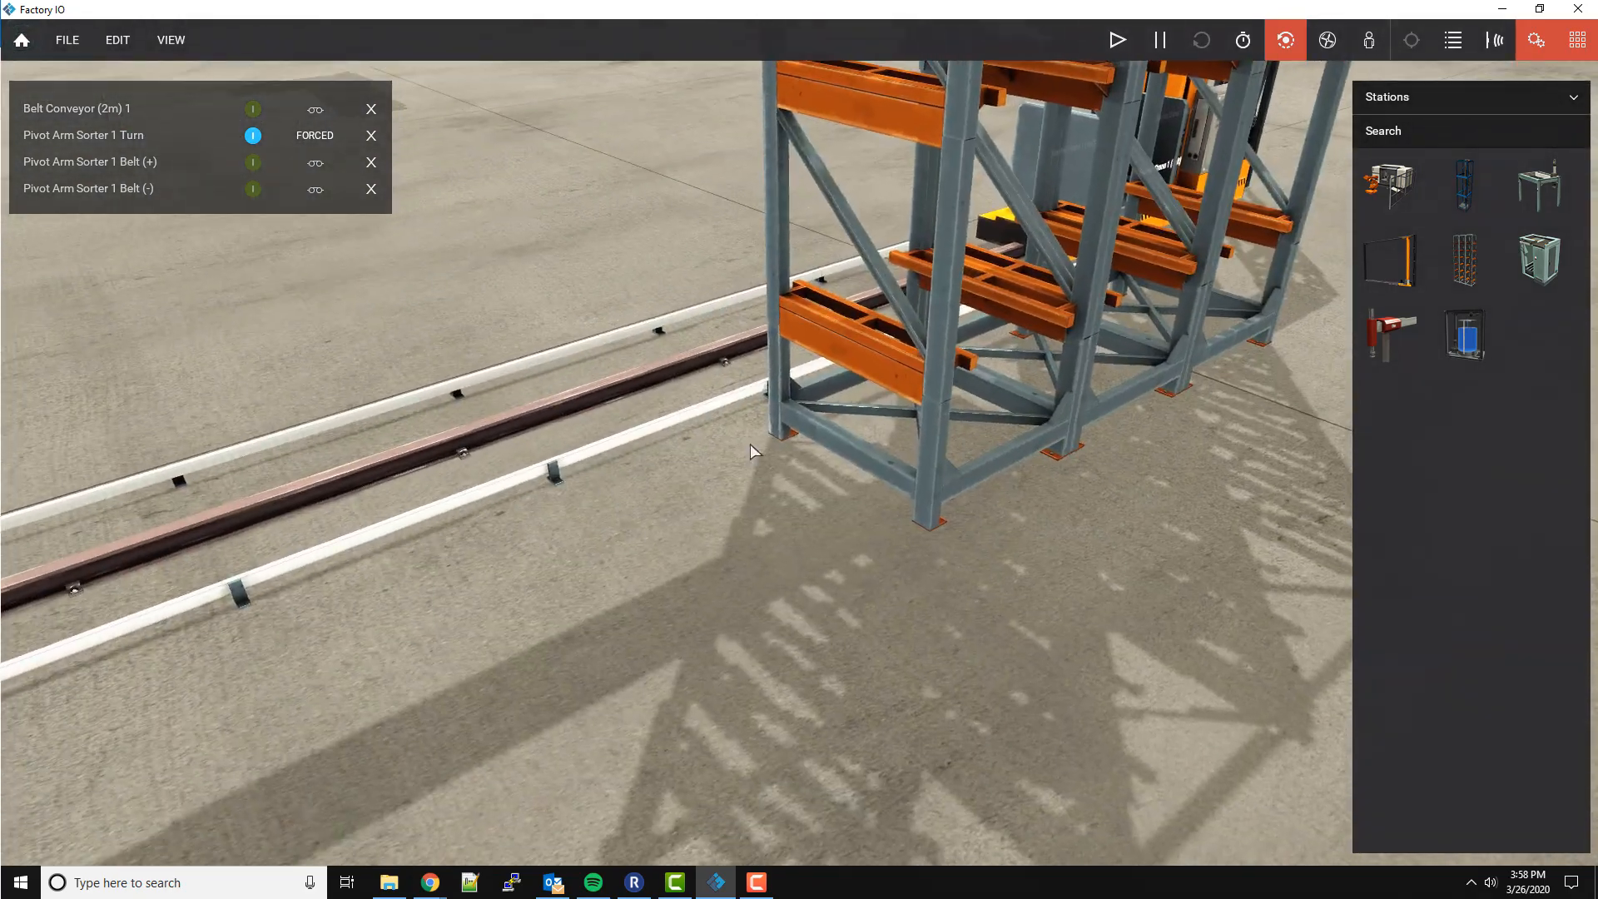
{"action": "scroll", "coordinate": [701, 398], "scroll_direction": "up", "scroll_amount": 4}
{"action": "right_click_drag", "start_coordinate": [699, 397], "coordinate": [752, 408]}
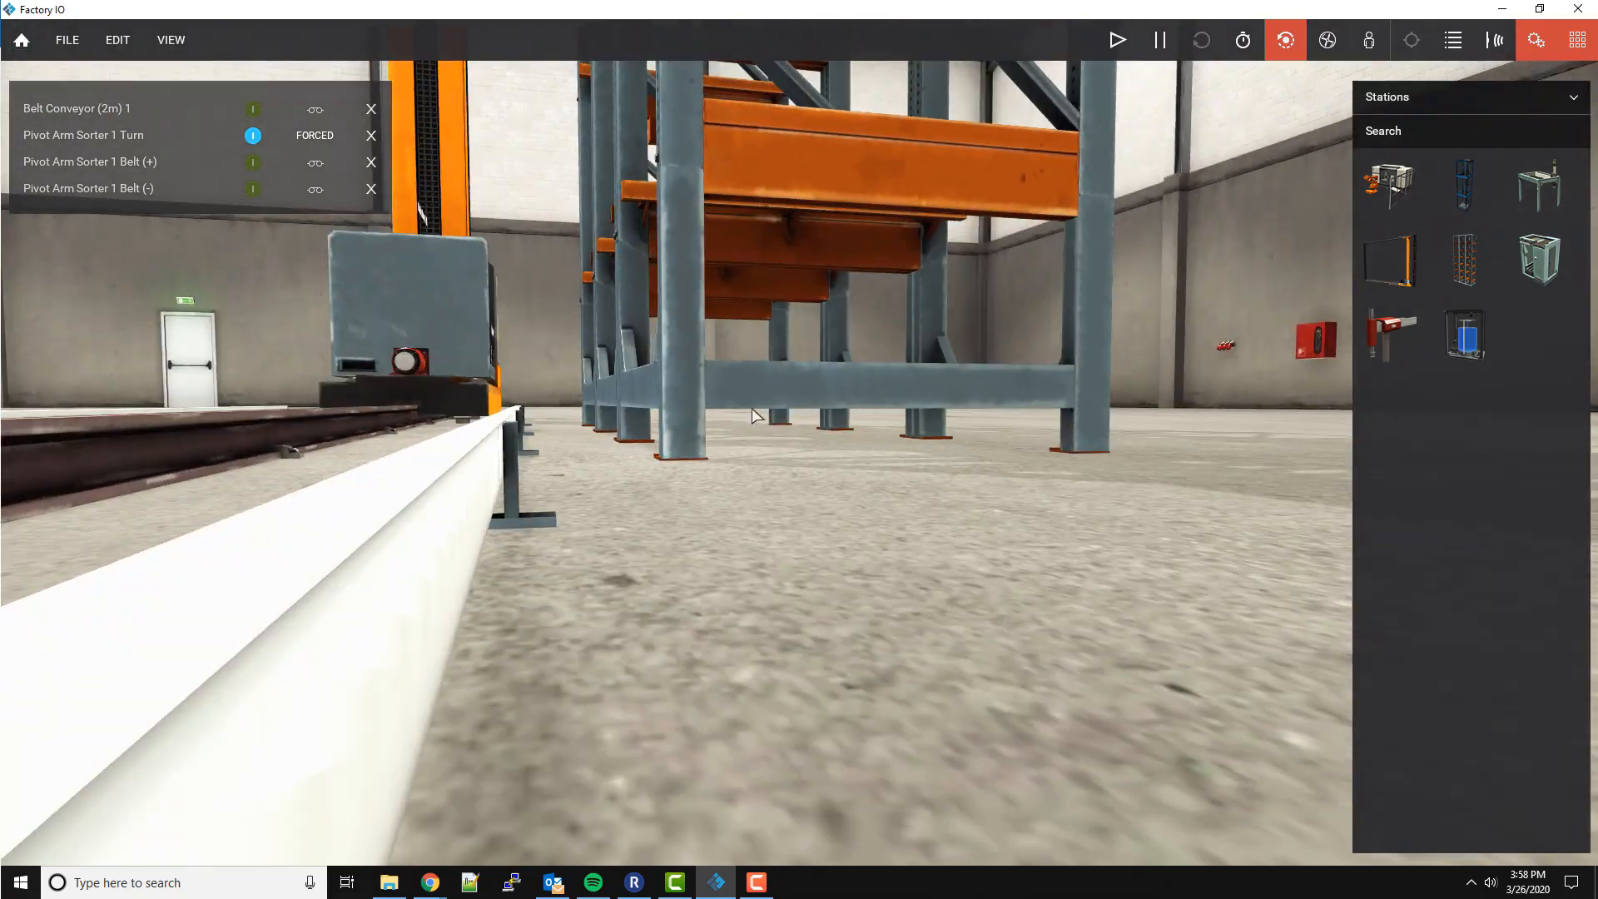
Move the rack up against the stacker crane's outer guide rail and shift it slightly along the rail.
{"action": "left_click_drag", "start_coordinate": [752, 399], "coordinate": [654, 363]}
{"action": "right_click_drag", "start_coordinate": [661, 416], "coordinate": [227, 505]}
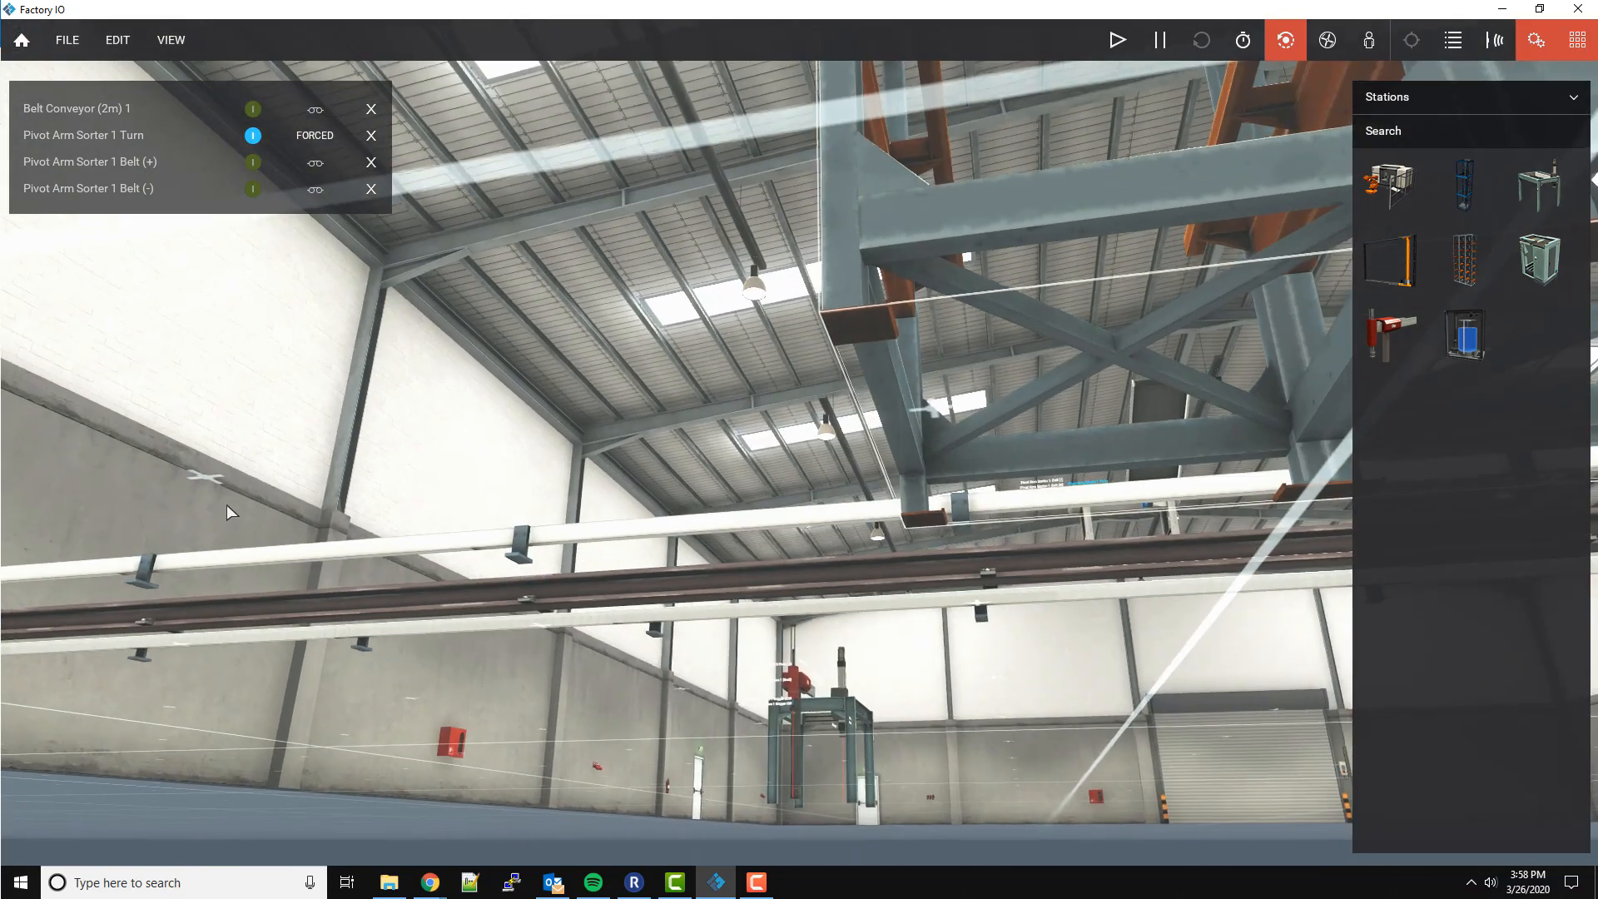
{"action": "scroll", "coordinate": [564, 501], "scroll_direction": "down", "scroll_amount": 2}
{"action": "right_click_drag", "start_coordinate": [565, 508], "coordinate": [1211, 477]}
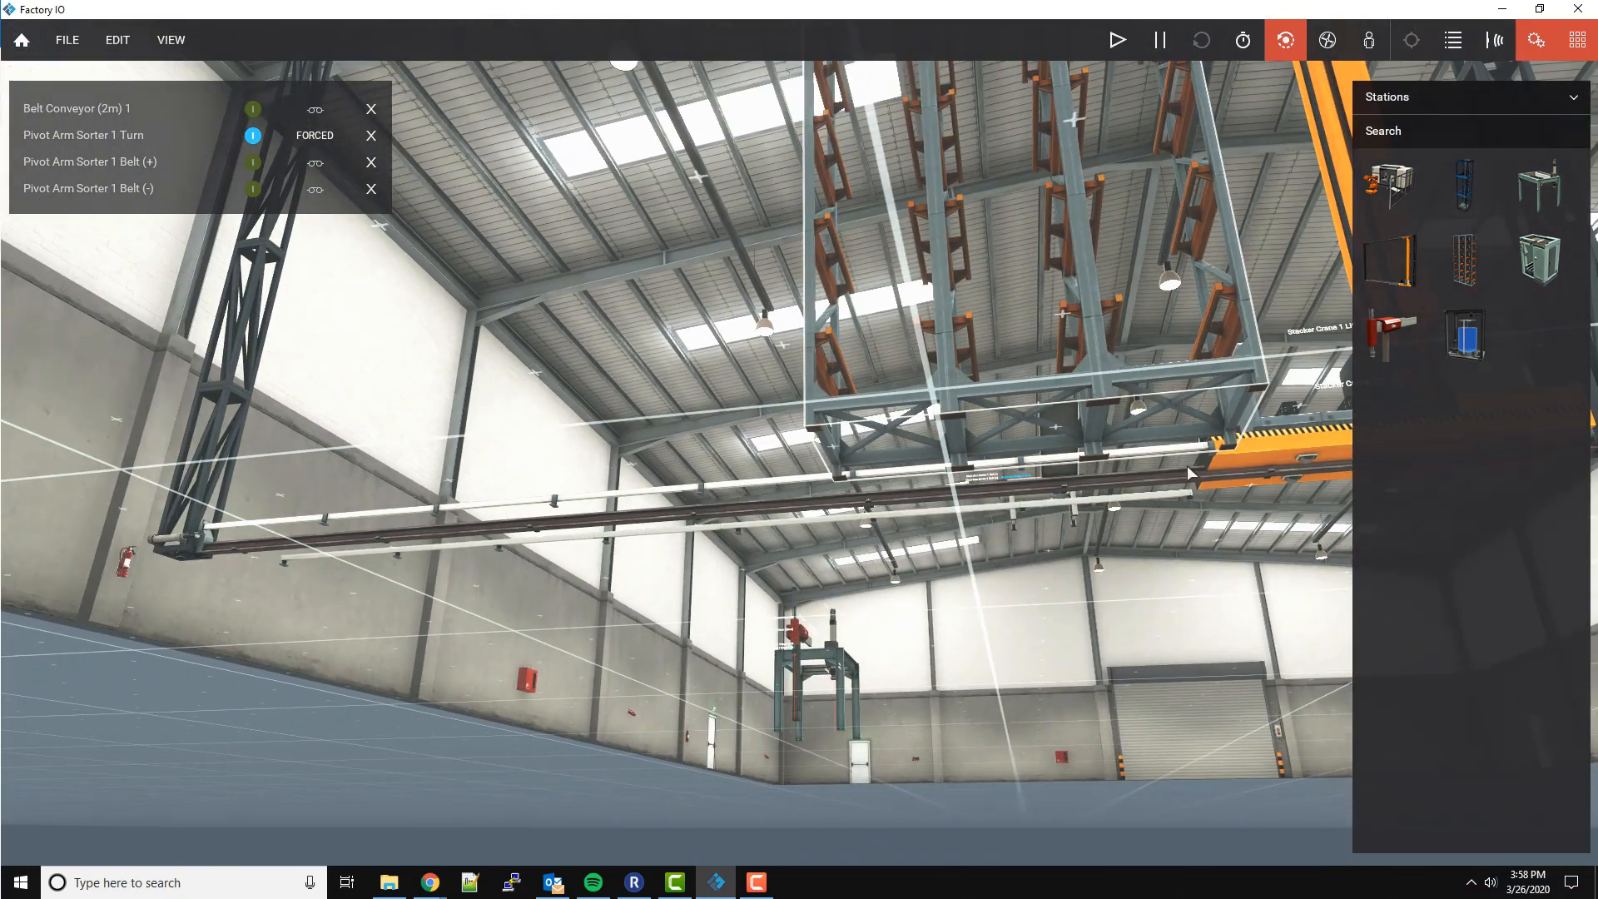
{"action": "right_click_drag", "start_coordinate": [1062, 460], "coordinate": [406, 439]}
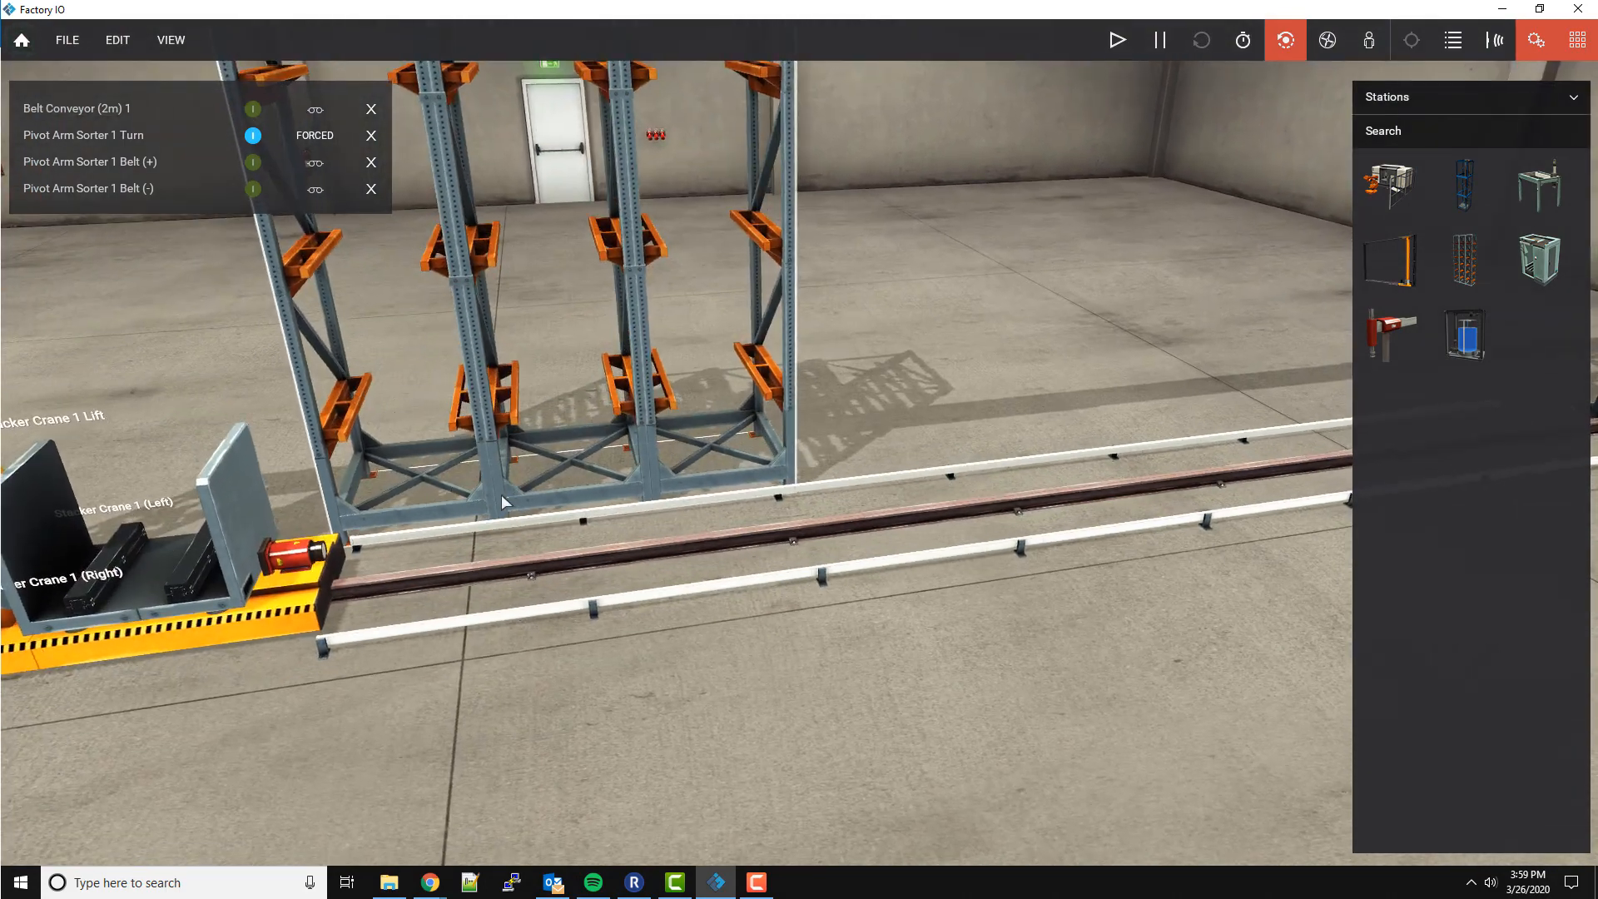
{"action": "left_click_drag", "start_coordinate": [498, 489], "coordinate": [533, 499]}
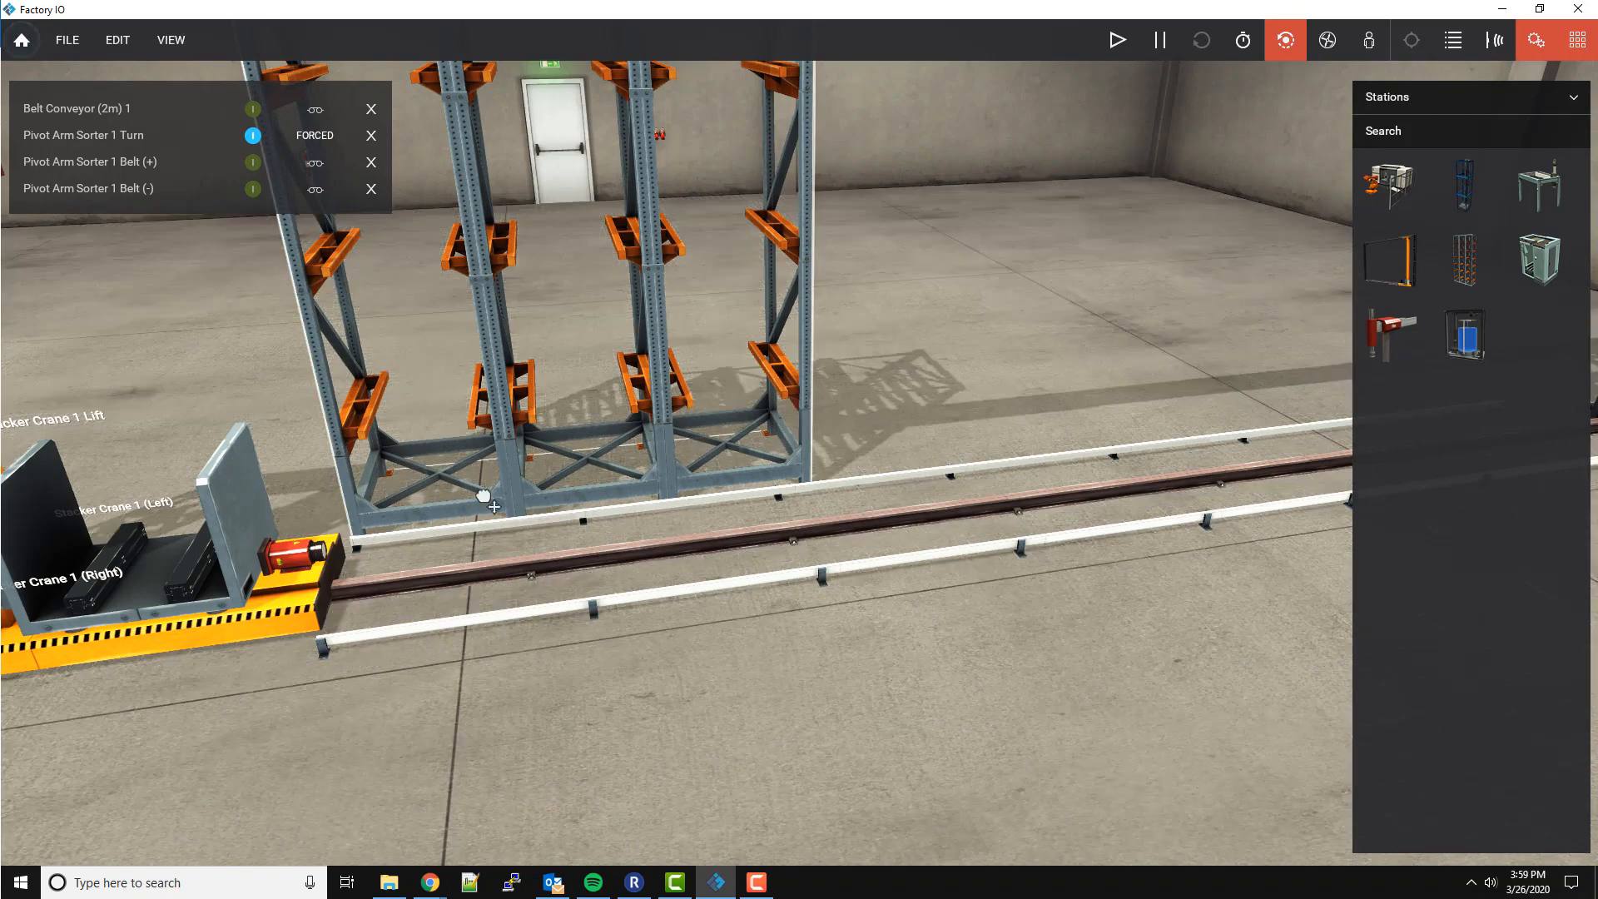
{"action": "scroll", "coordinate": [581, 526], "scroll_direction": "down", "scroll_amount": 5}
{"action": "scroll", "coordinate": [574, 521], "scroll_direction": "up", "scroll_amount": 5}
{"action": "scroll", "coordinate": [537, 505], "scroll_direction": "down", "scroll_amount": 1}
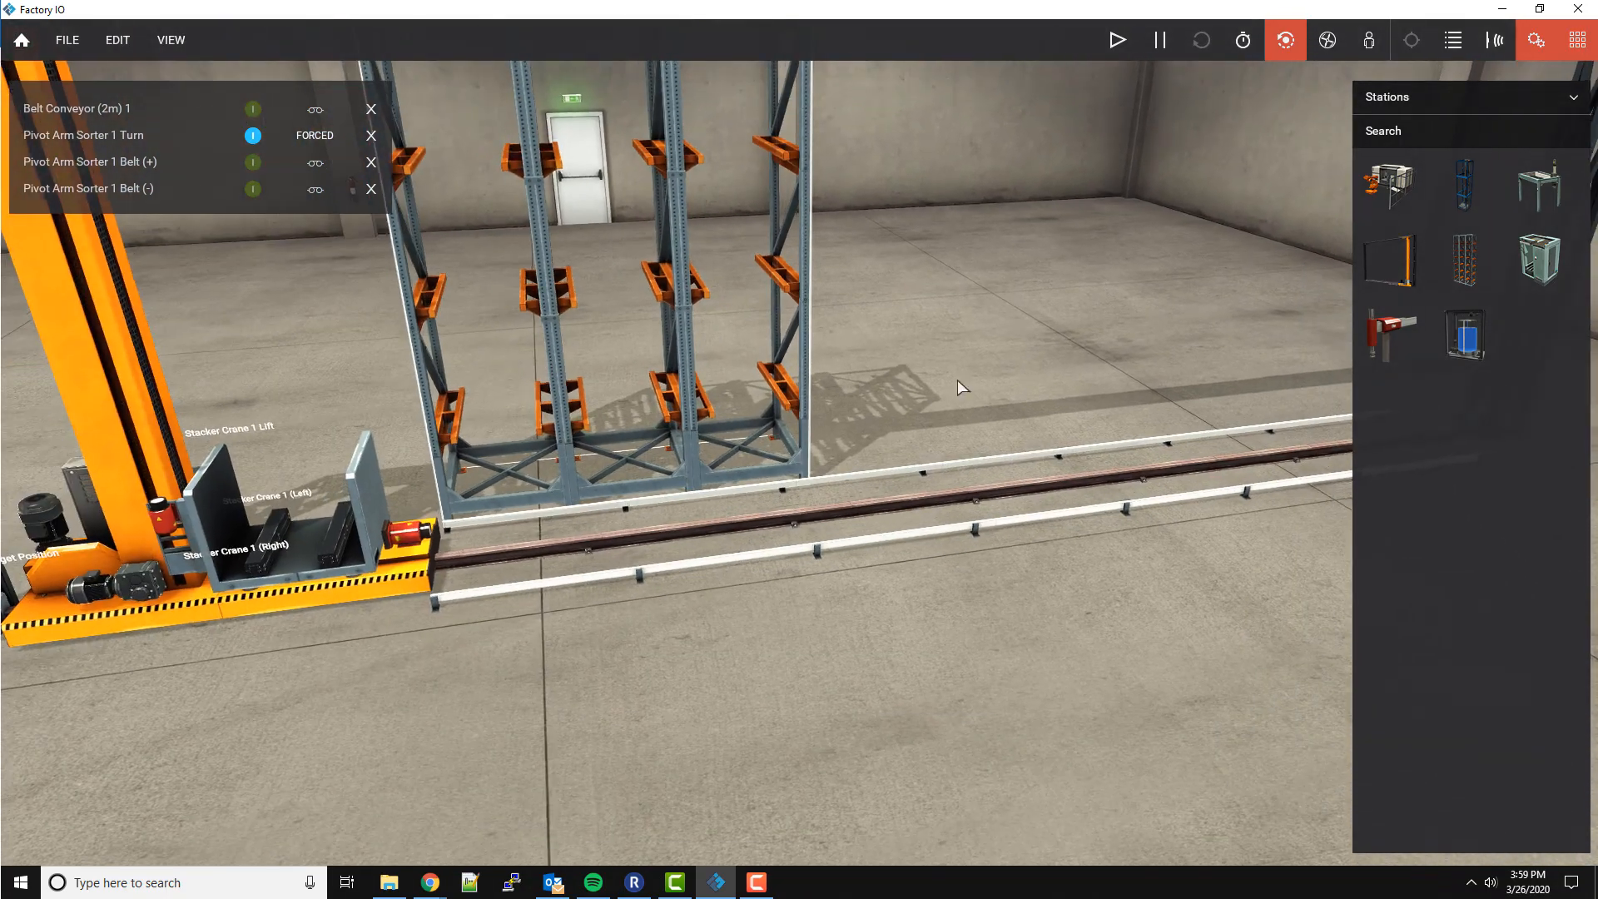
Run the simulation, pin the Stacker Crane 1 Target Position tag, and force it to 10.
{"action": "left_click", "coordinate": [1117, 42]}
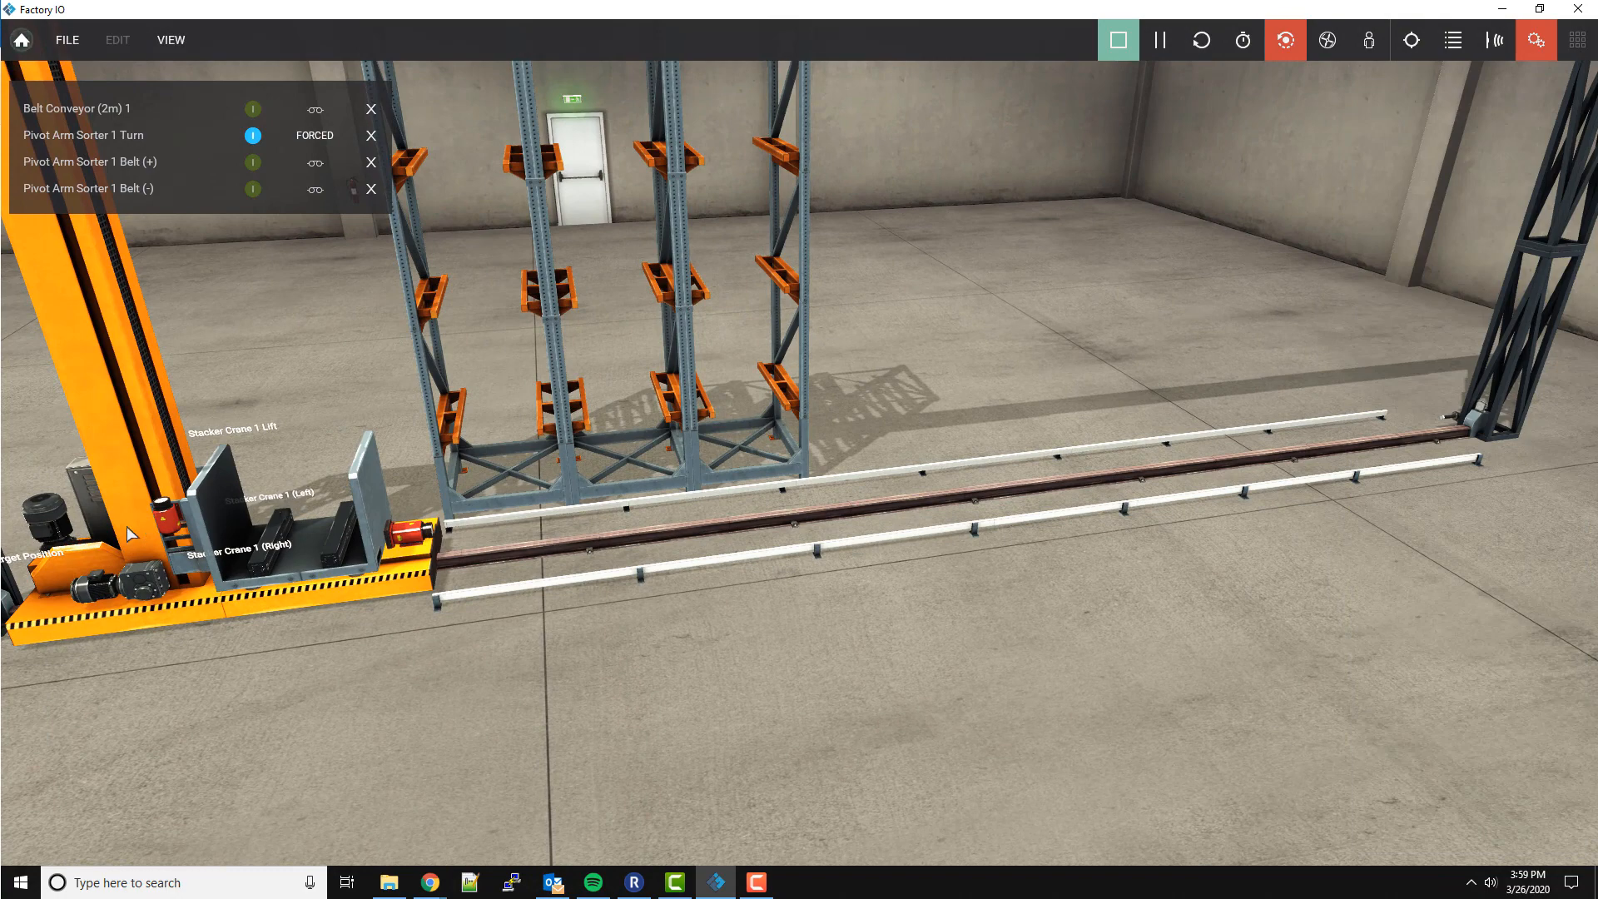
{"action": "left_click", "coordinate": [59, 556]}
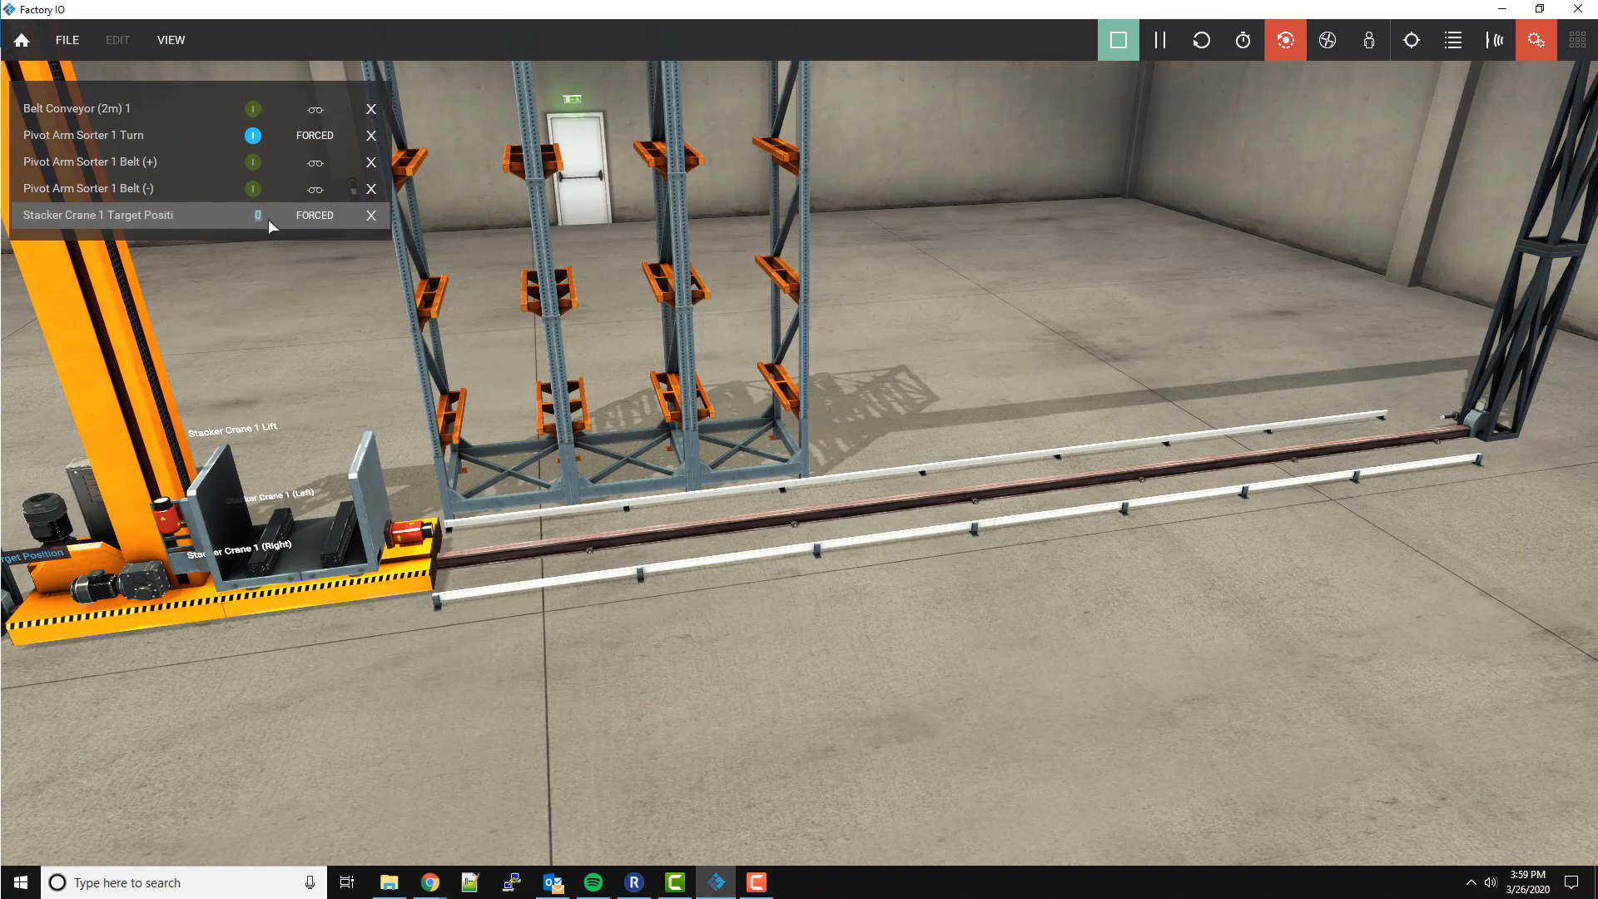
{"action": "type", "text": "10"}
{"action": "key", "text": "Return"}
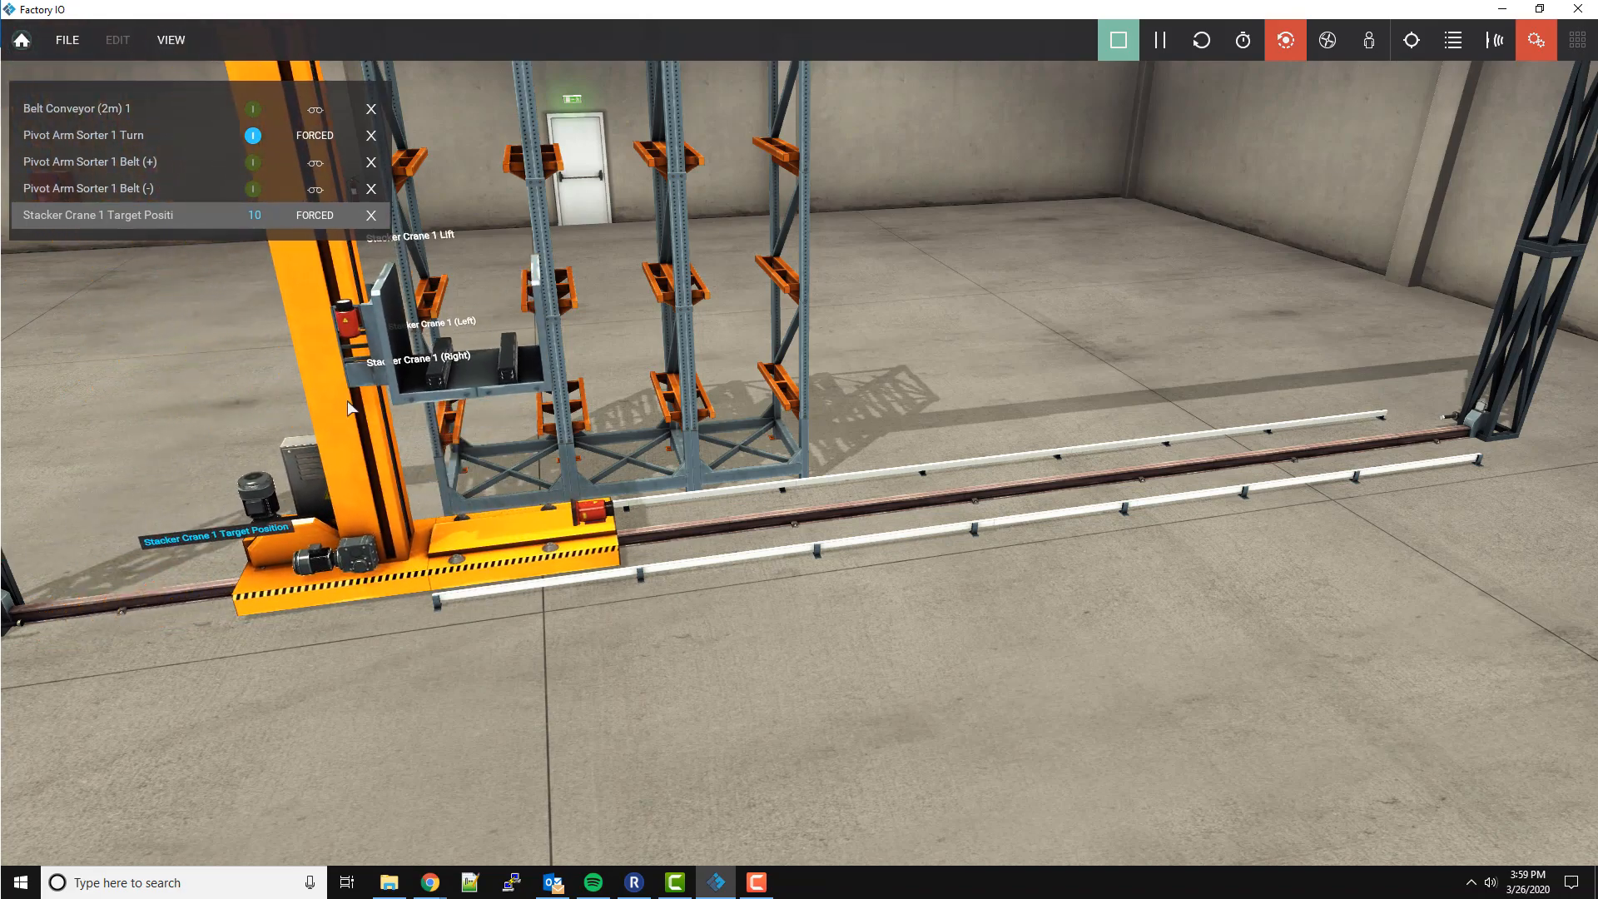
Pin the Stacker Crane 1 Lift and Stacker Crane 1 (Left) tags, and force both on.
{"action": "mouse_move", "coordinate": [467, 408]}
{"action": "right_mouse_down"}
{"action": "mouse_move", "coordinate": [566, 354]}
{"action": "mouse_move", "coordinate": [457, 378]}
{"action": "mouse_move", "coordinate": [587, 472]}
{"action": "mouse_move", "coordinate": [445, 429]}
{"action": "right_mouse_up"}
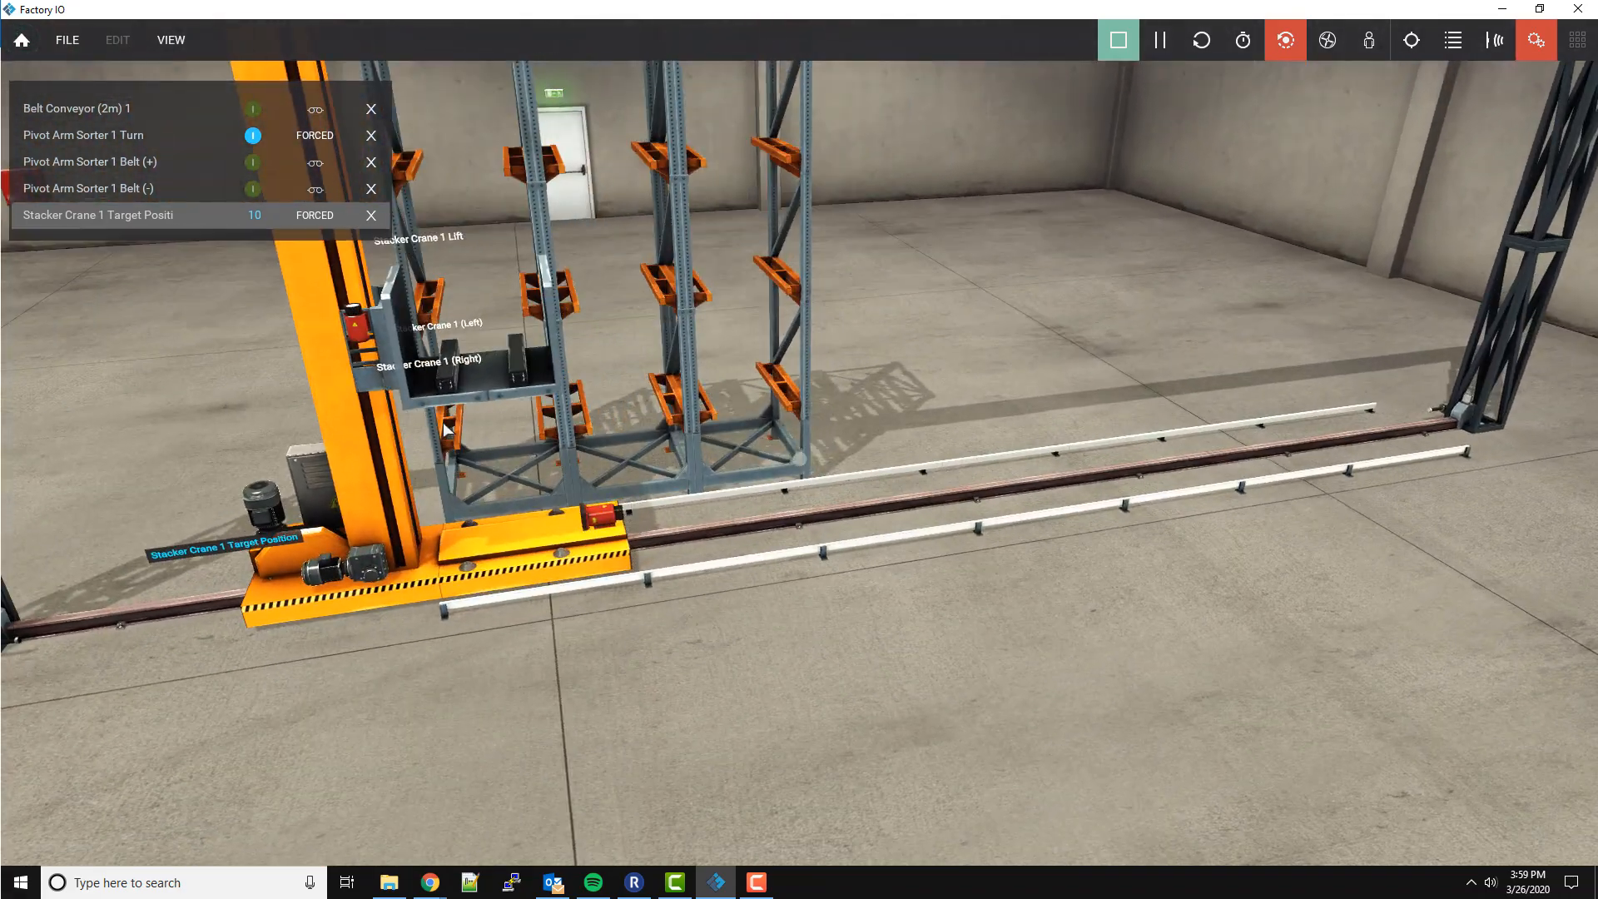
{"action": "left_click", "coordinate": [442, 242]}
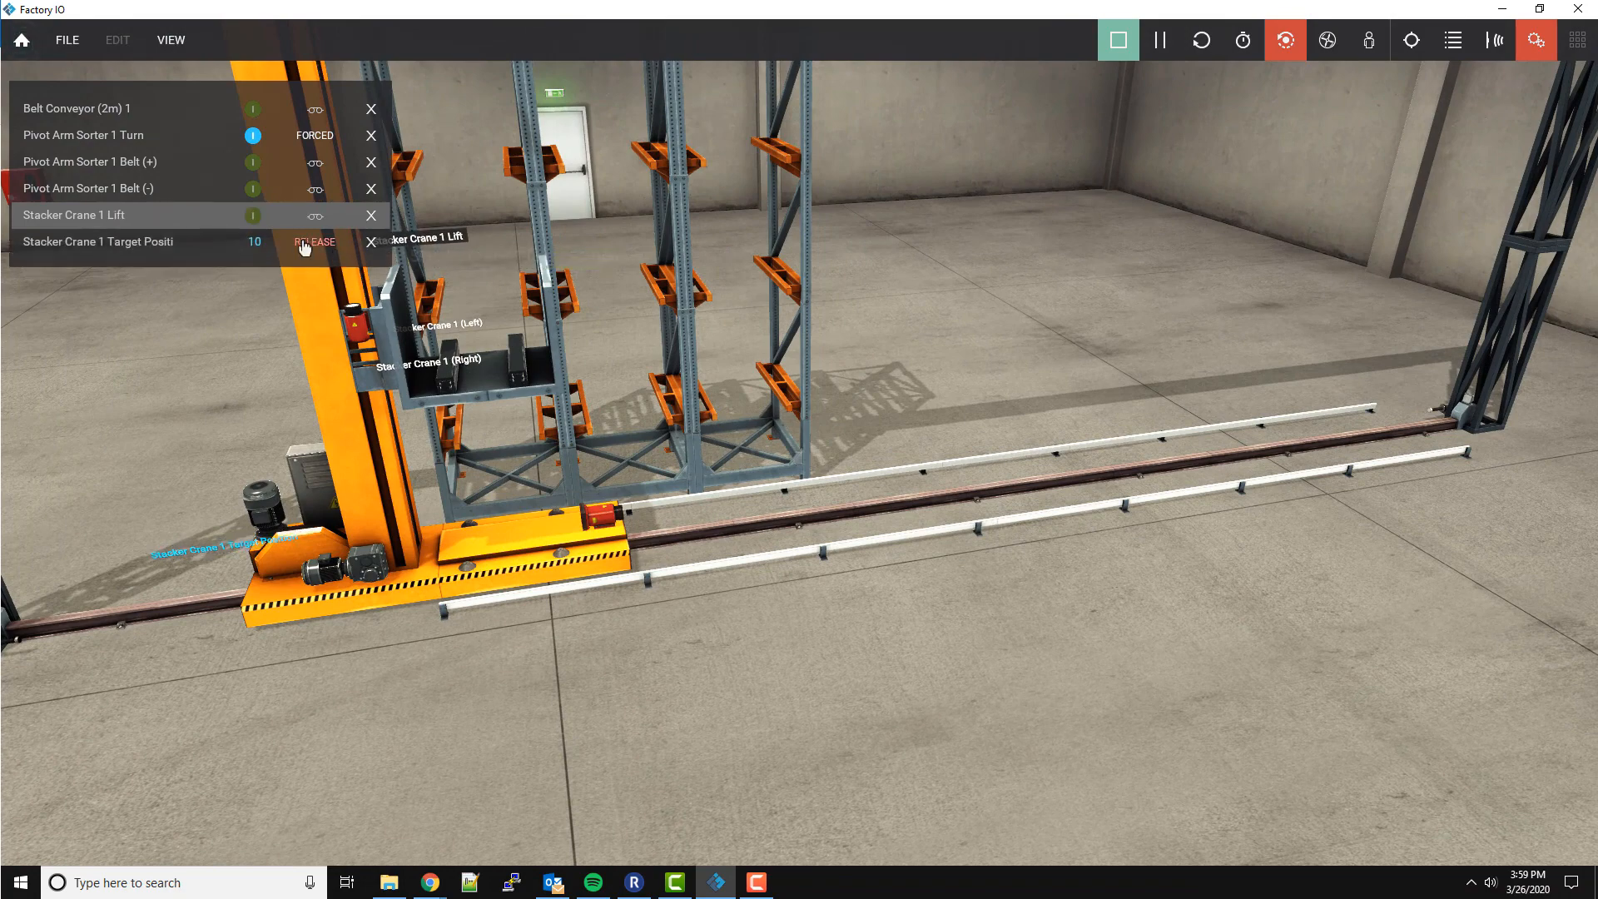
{"action": "left_click", "coordinate": [253, 216]}
{"action": "left_click", "coordinate": [457, 305]}
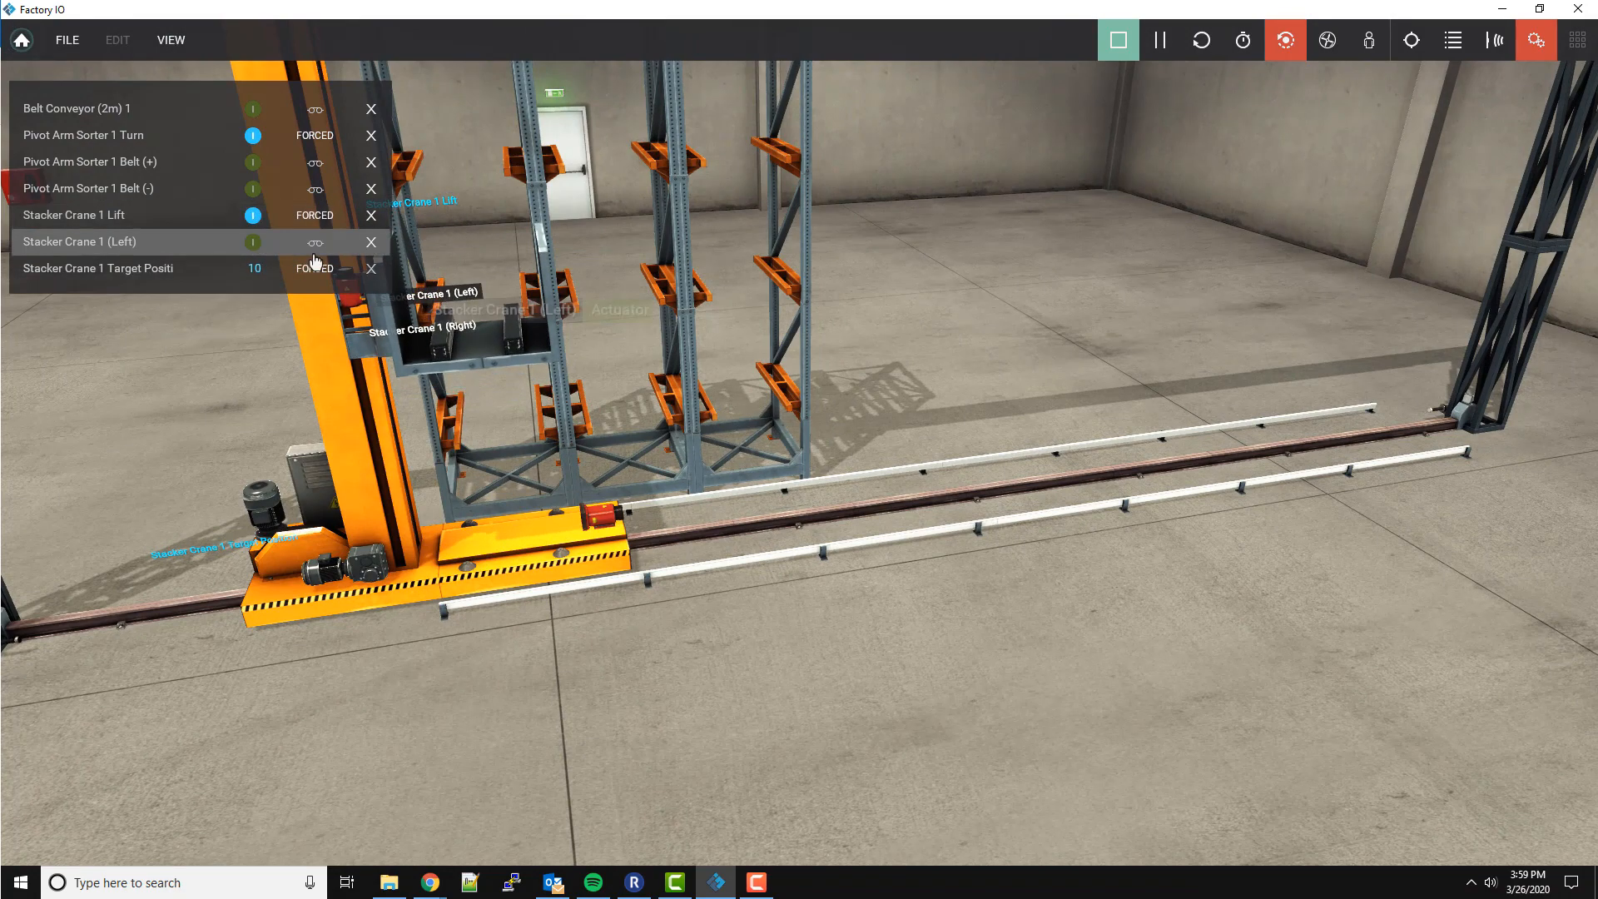
{"action": "left_click", "coordinate": [253, 242]}
Inspect the forks extended into the rack, switch the Stacker Crane 1 Lift tag off, and stop the simulation.
{"action": "right_click_drag", "start_coordinate": [587, 437], "coordinate": [1178, 313]}
{"action": "scroll", "coordinate": [501, 172], "scroll_direction": "down", "scroll_amount": 3}
{"action": "scroll", "coordinate": [533, 275], "scroll_direction": "up", "scroll_amount": 5}
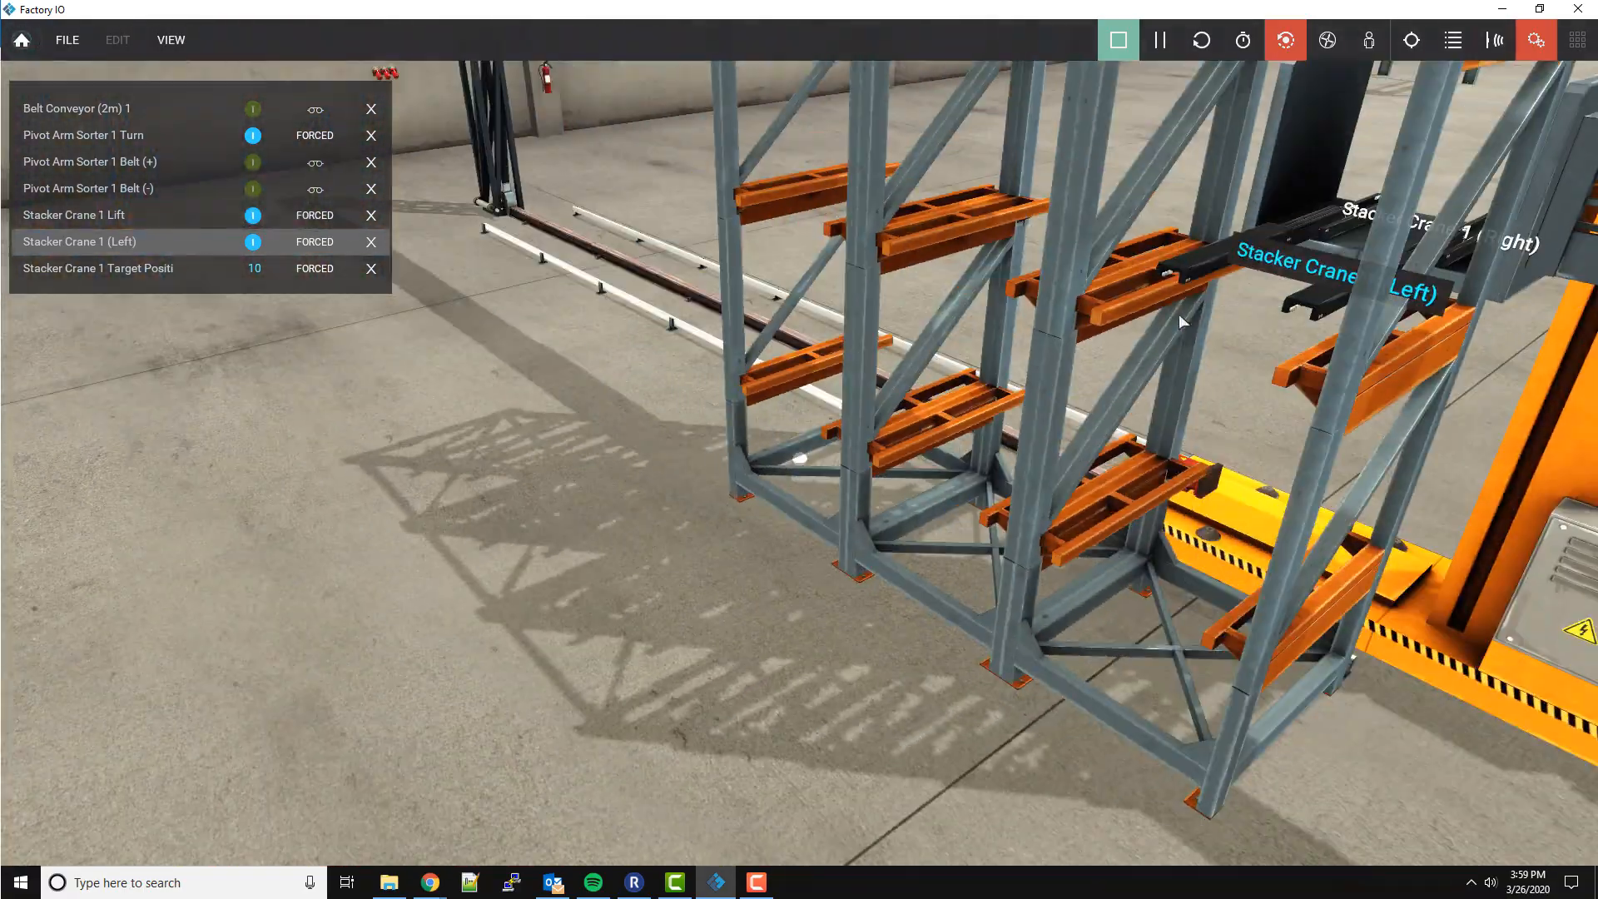
{"action": "scroll", "coordinate": [1076, 306], "scroll_direction": "up", "scroll_amount": 3}
{"action": "right_click_drag", "start_coordinate": [1077, 307], "coordinate": [844, 298]}
{"action": "scroll", "coordinate": [836, 303], "scroll_direction": "down", "scroll_amount": 3}
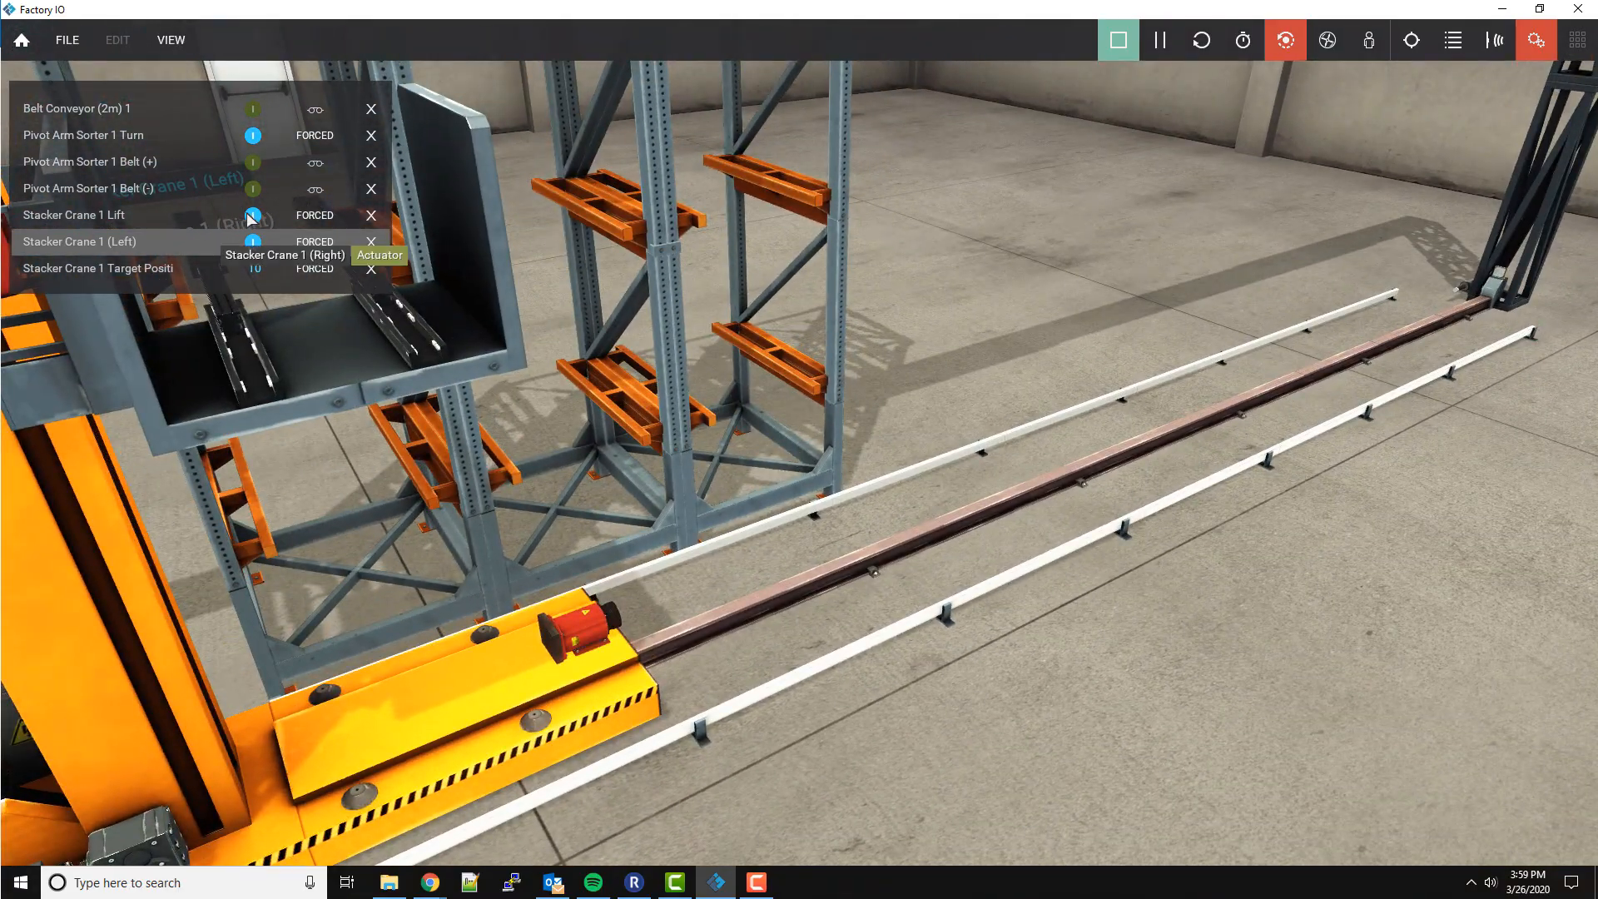
{"action": "left_click", "coordinate": [251, 218]}
{"action": "right_click_drag", "start_coordinate": [449, 422], "coordinate": [463, 347]}
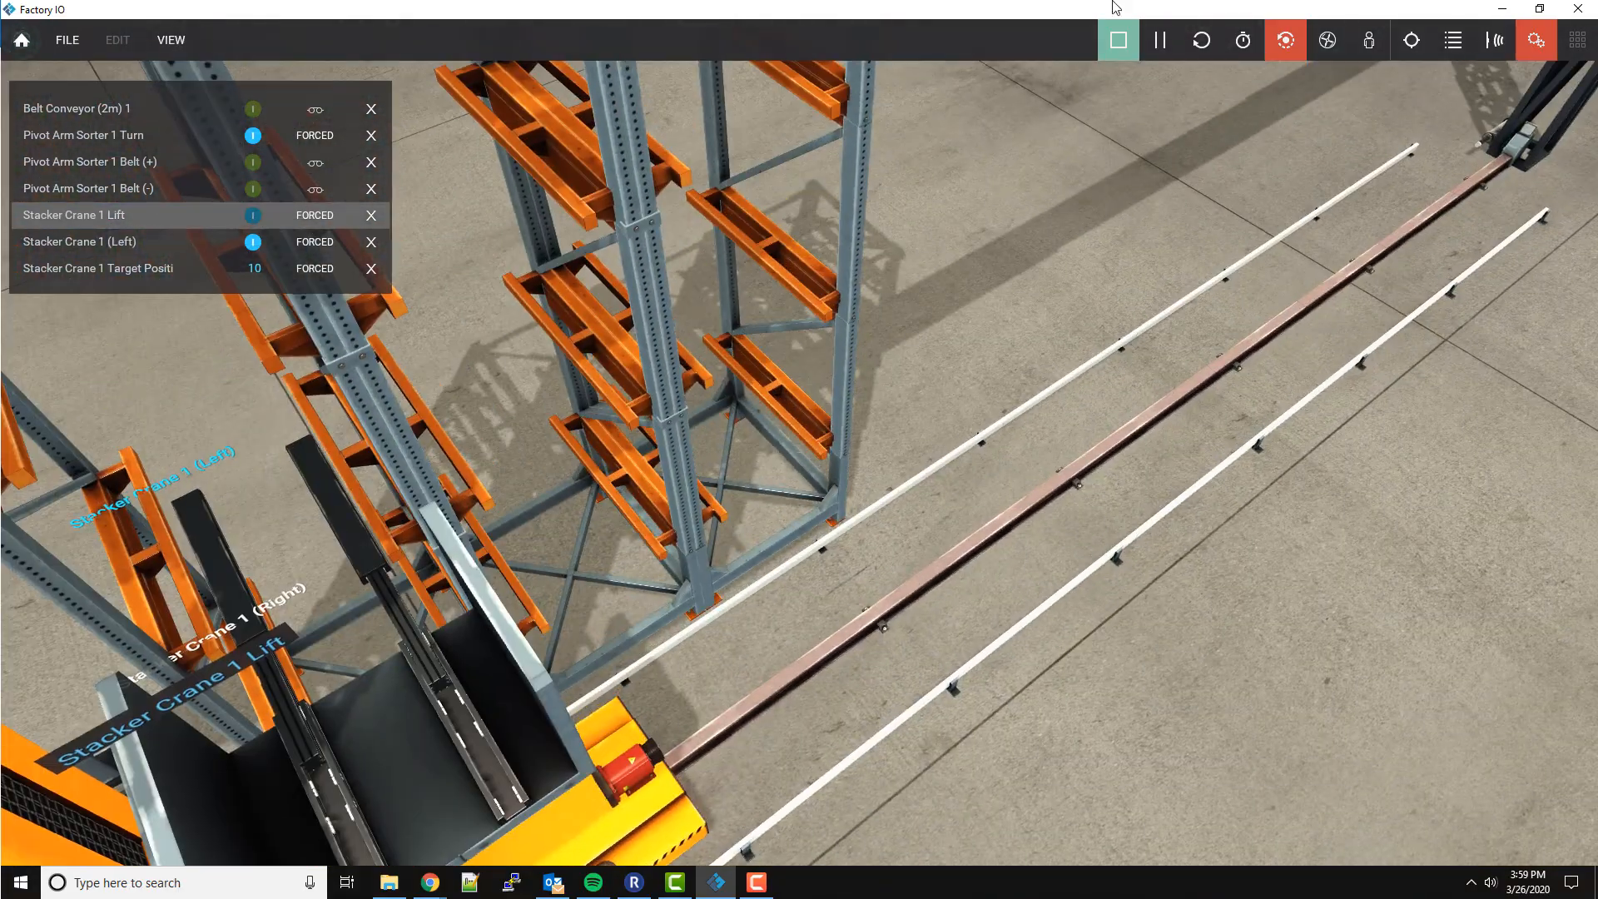
{"action": "left_click", "coordinate": [1107, 38]}
Add a pallet from the Items parts, rotate it a quarter turn, and set it on the stacker crane's platform.
{"action": "right_click_drag", "start_coordinate": [982, 371], "coordinate": [1395, 260]}
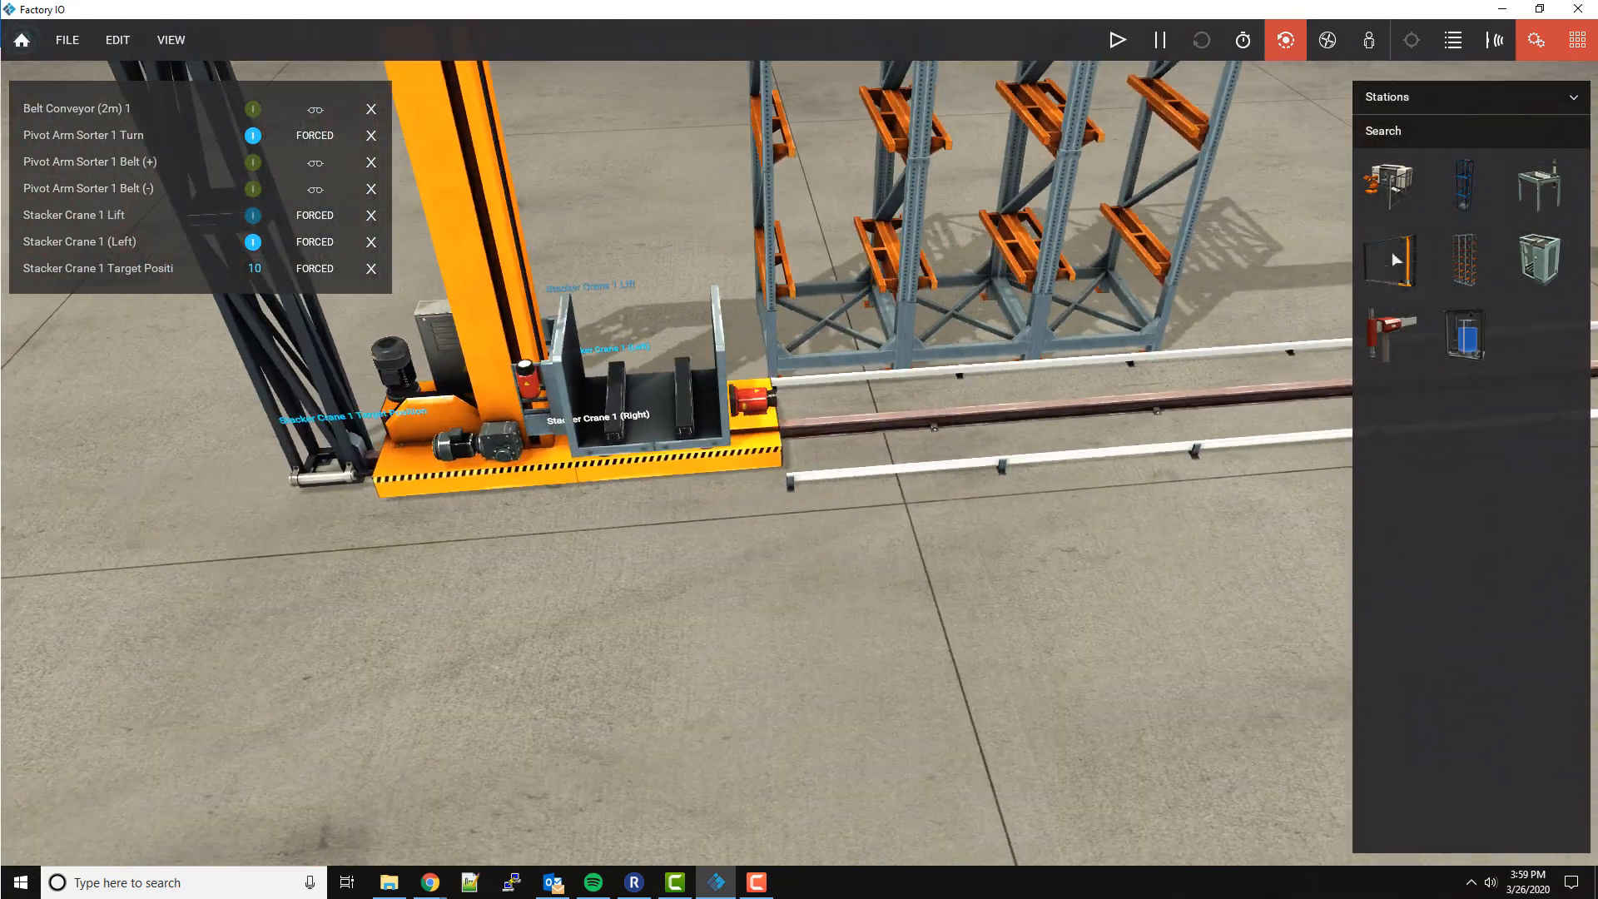
{"action": "left_click", "coordinate": [1463, 99]}
{"action": "left_click", "coordinate": [1415, 158]}
{"action": "left_click_drag", "start_coordinate": [1440, 260], "coordinate": [639, 399]}
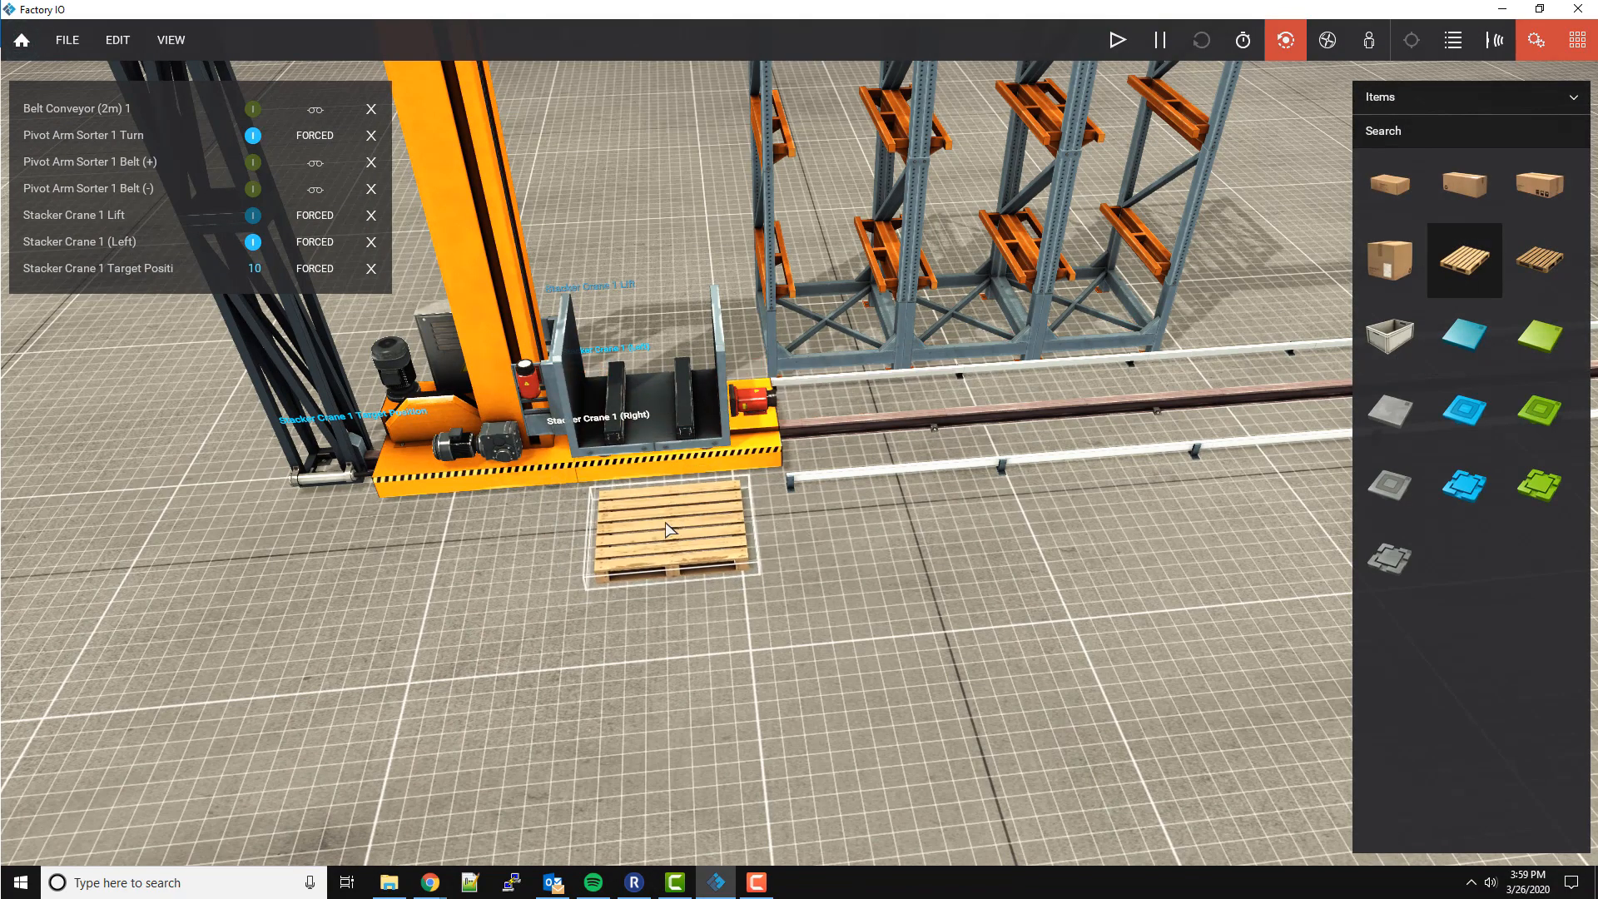
{"action": "left_click_drag", "start_coordinate": [655, 532], "coordinate": [655, 533]}
{"action": "right_click", "coordinate": [655, 533]}
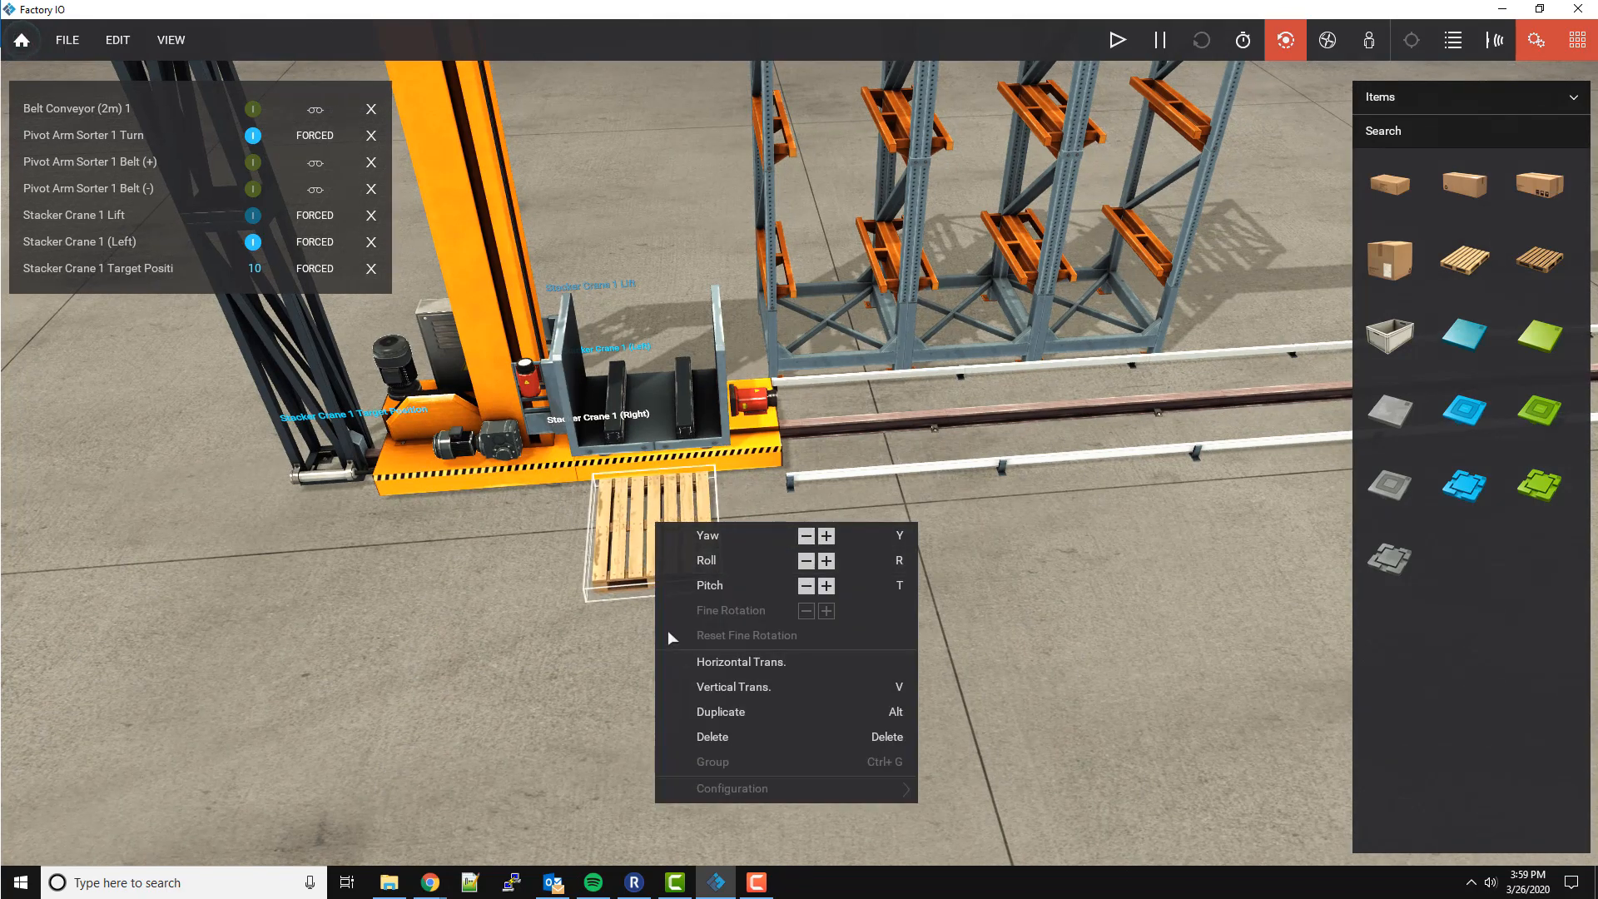
{"action": "left_click_drag", "start_coordinate": [642, 552], "coordinate": [629, 419]}
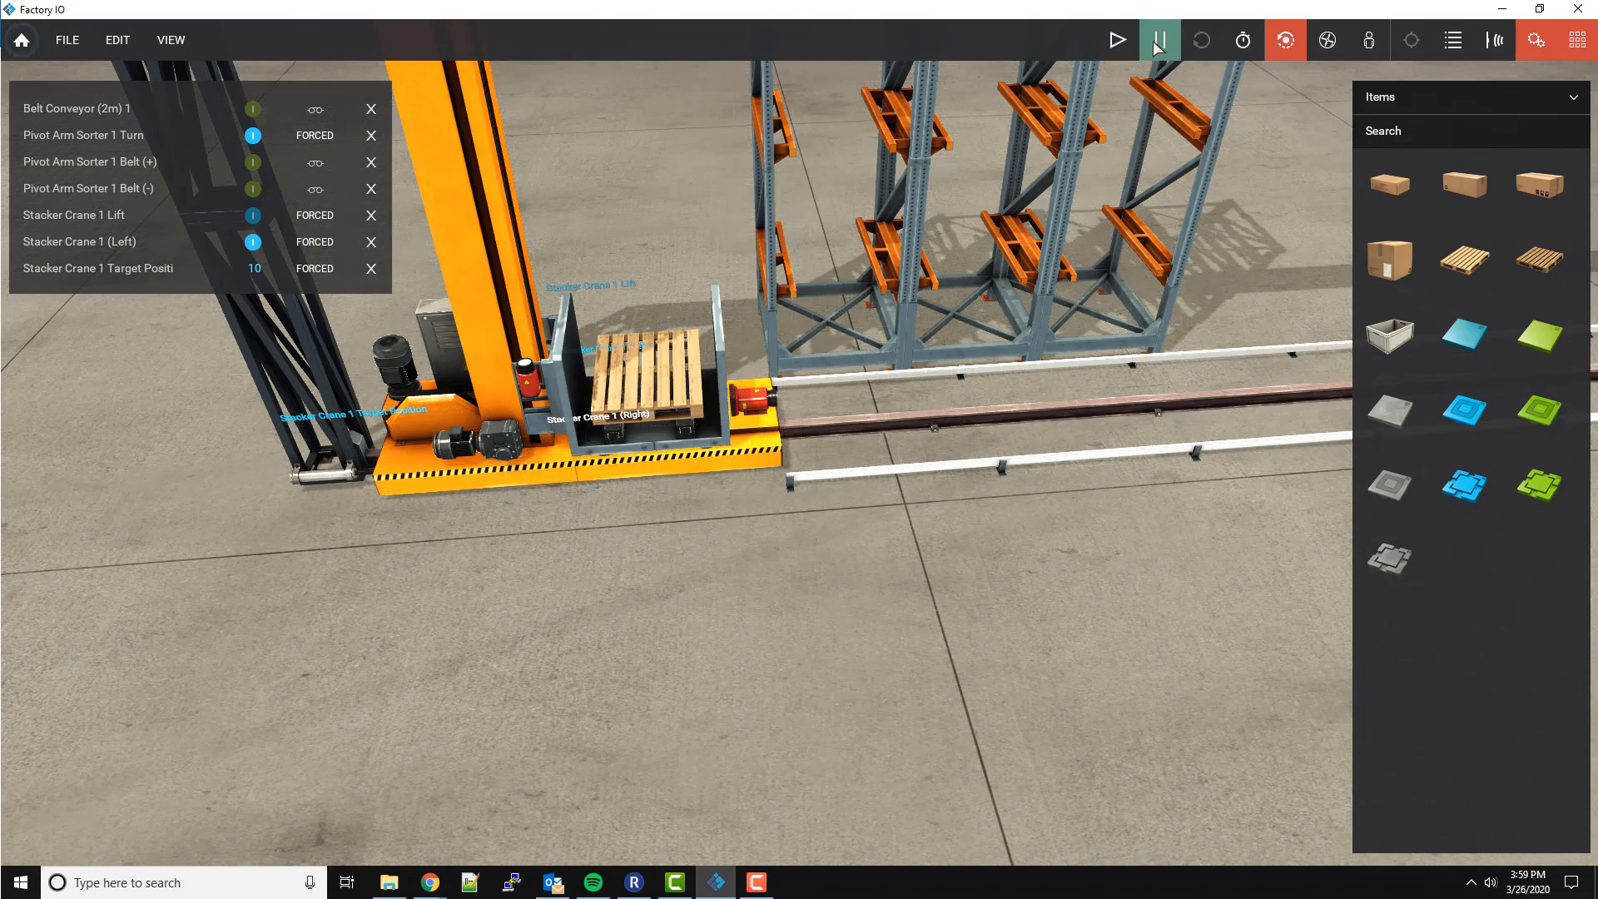
Run the simulation, switch Stacker Crane 1 Lift on and Stacker Crane 1 (Left) off, and stop the simulation.
{"action": "left_click", "coordinate": [1118, 40]}
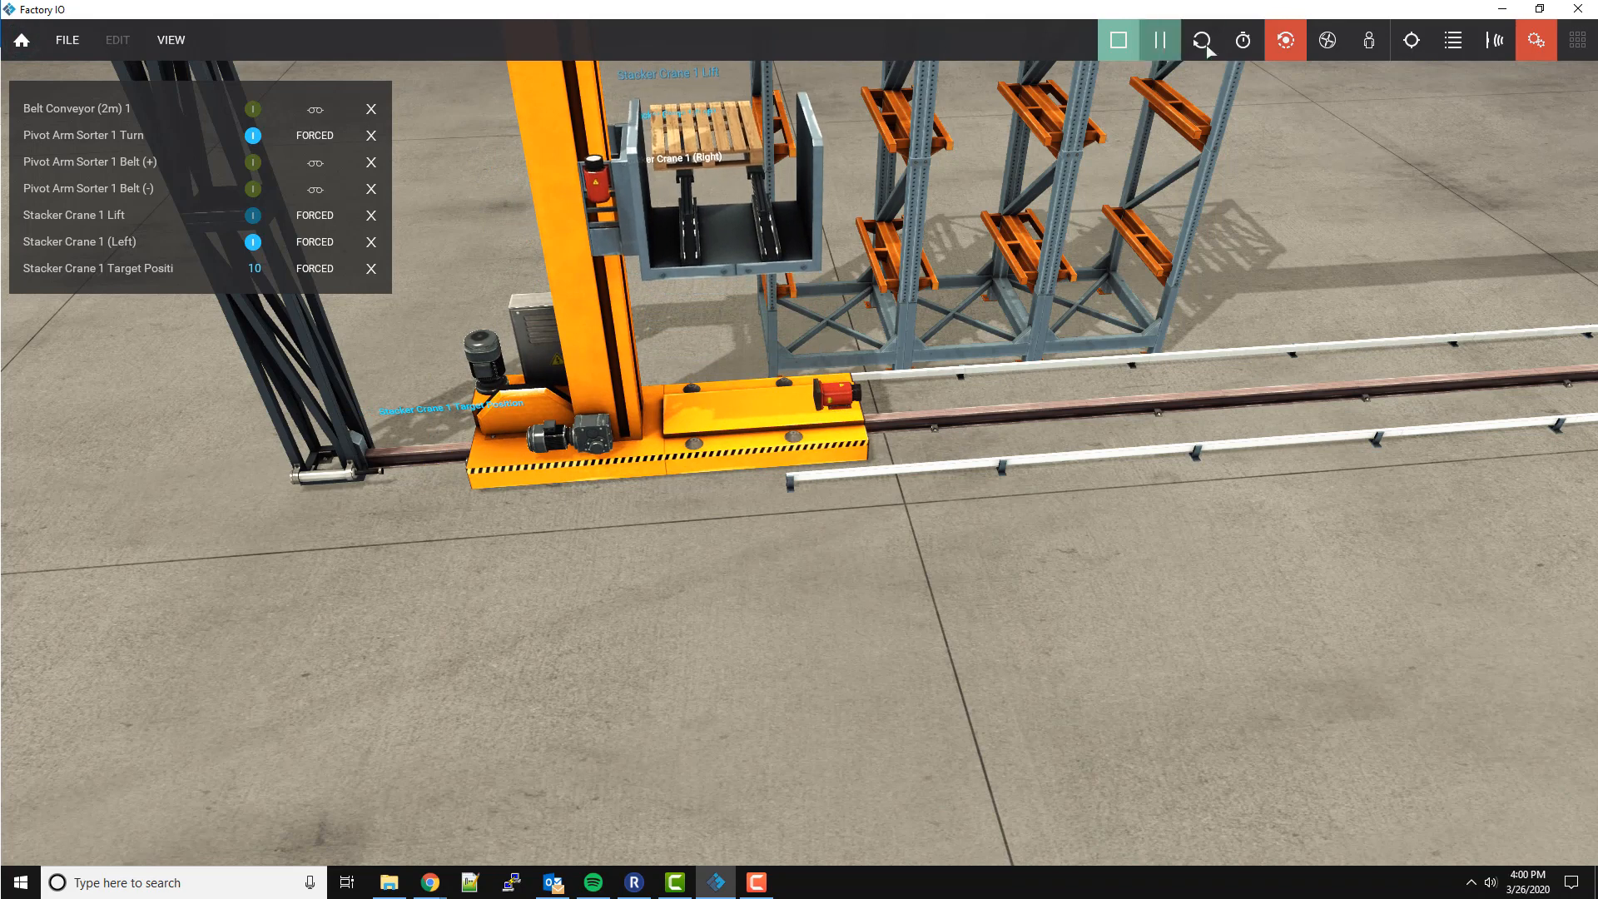
{"action": "left_click", "coordinate": [250, 219]}
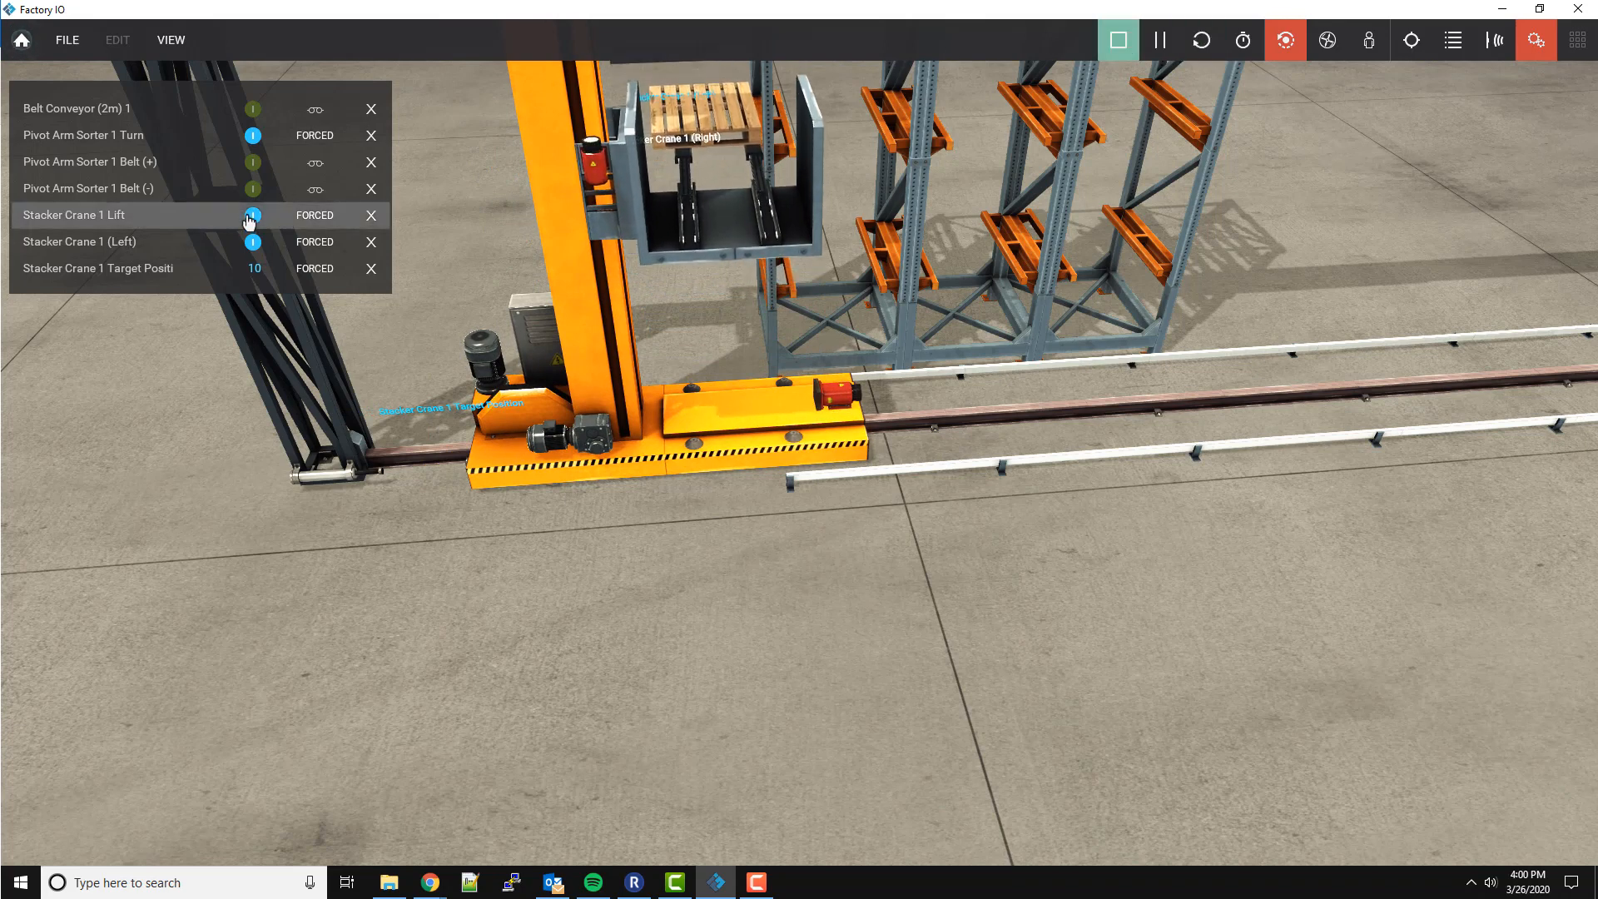
{"action": "left_click", "coordinate": [252, 242]}
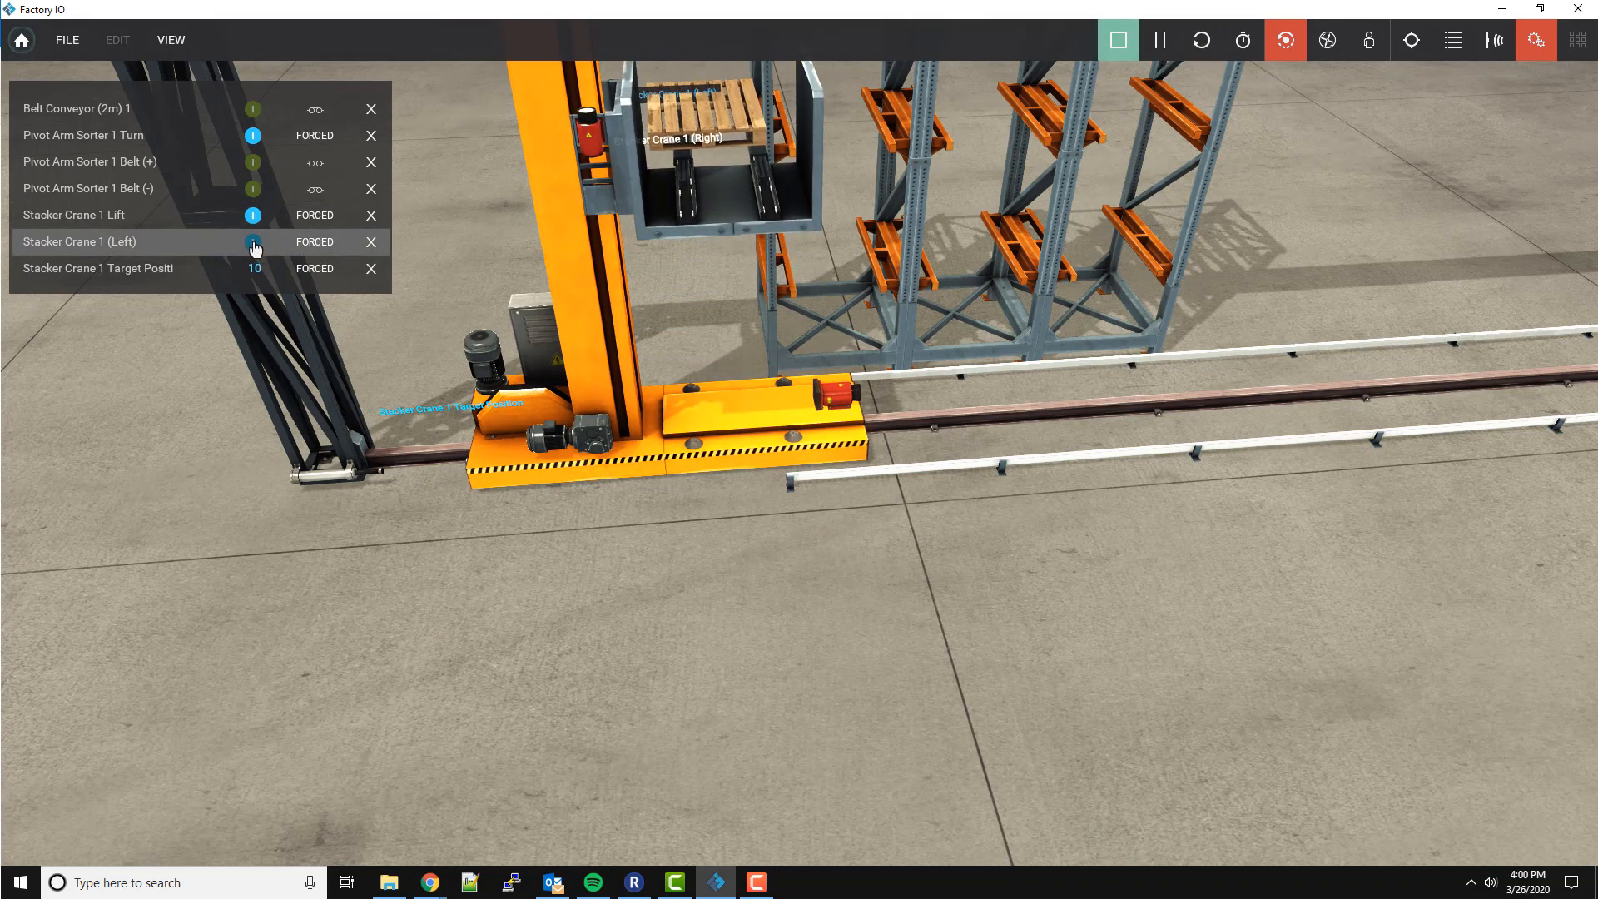
{"action": "left_click", "coordinate": [1119, 44]}
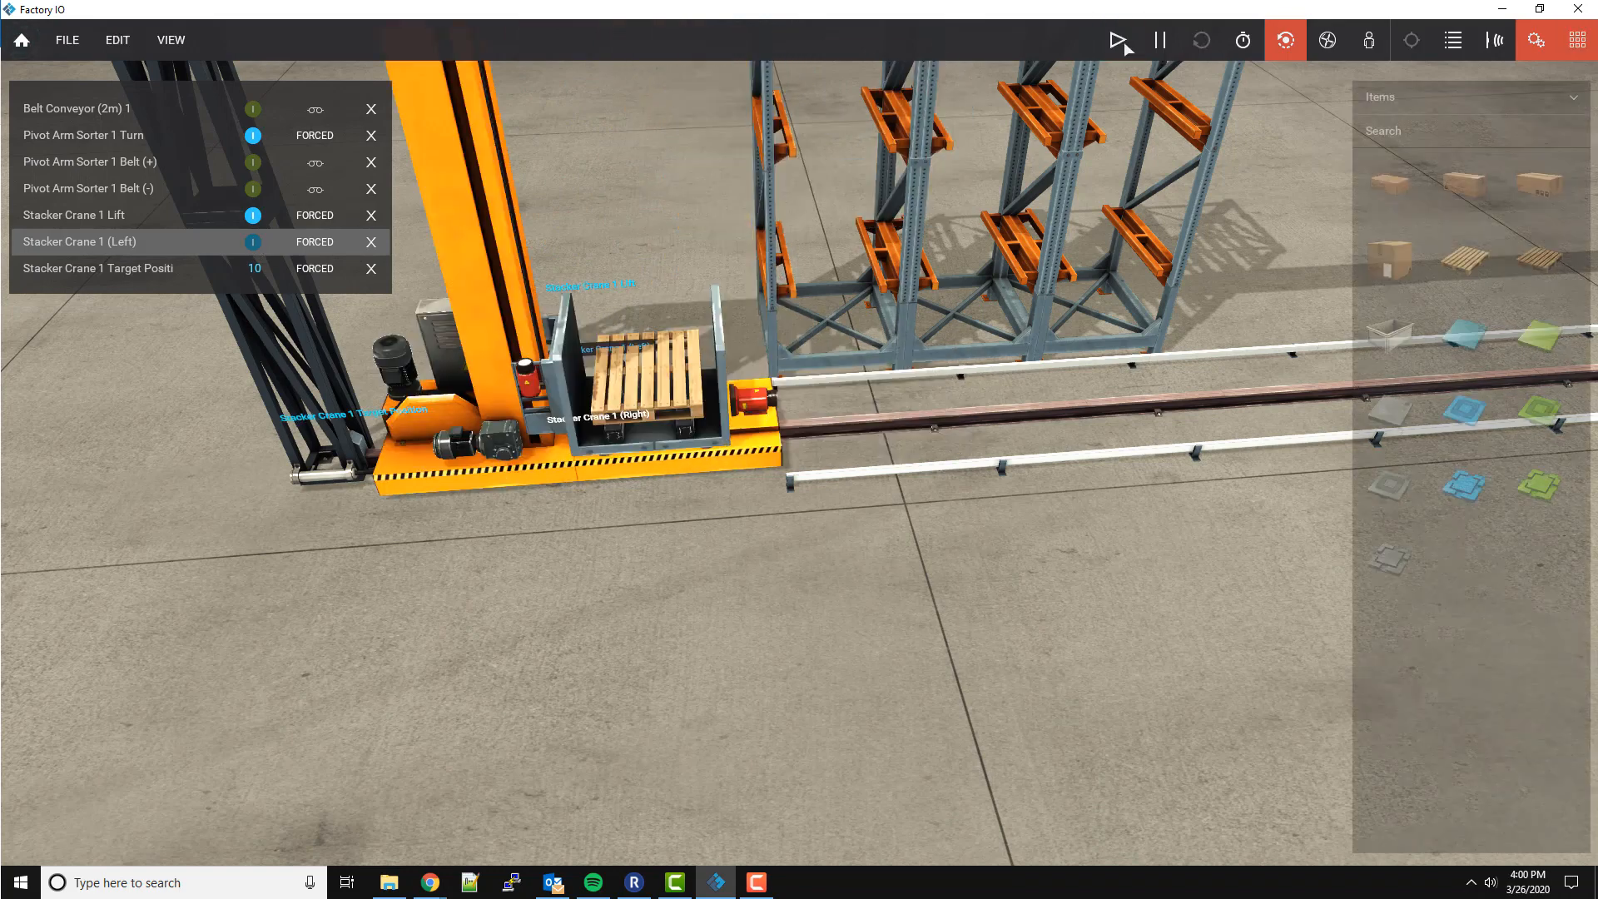
Rerun the simulation, deposit the pallet in the rack using the Lift and (Left) tags, and set the crane's Target Position to 0.
{"action": "left_click", "coordinate": [1119, 44]}
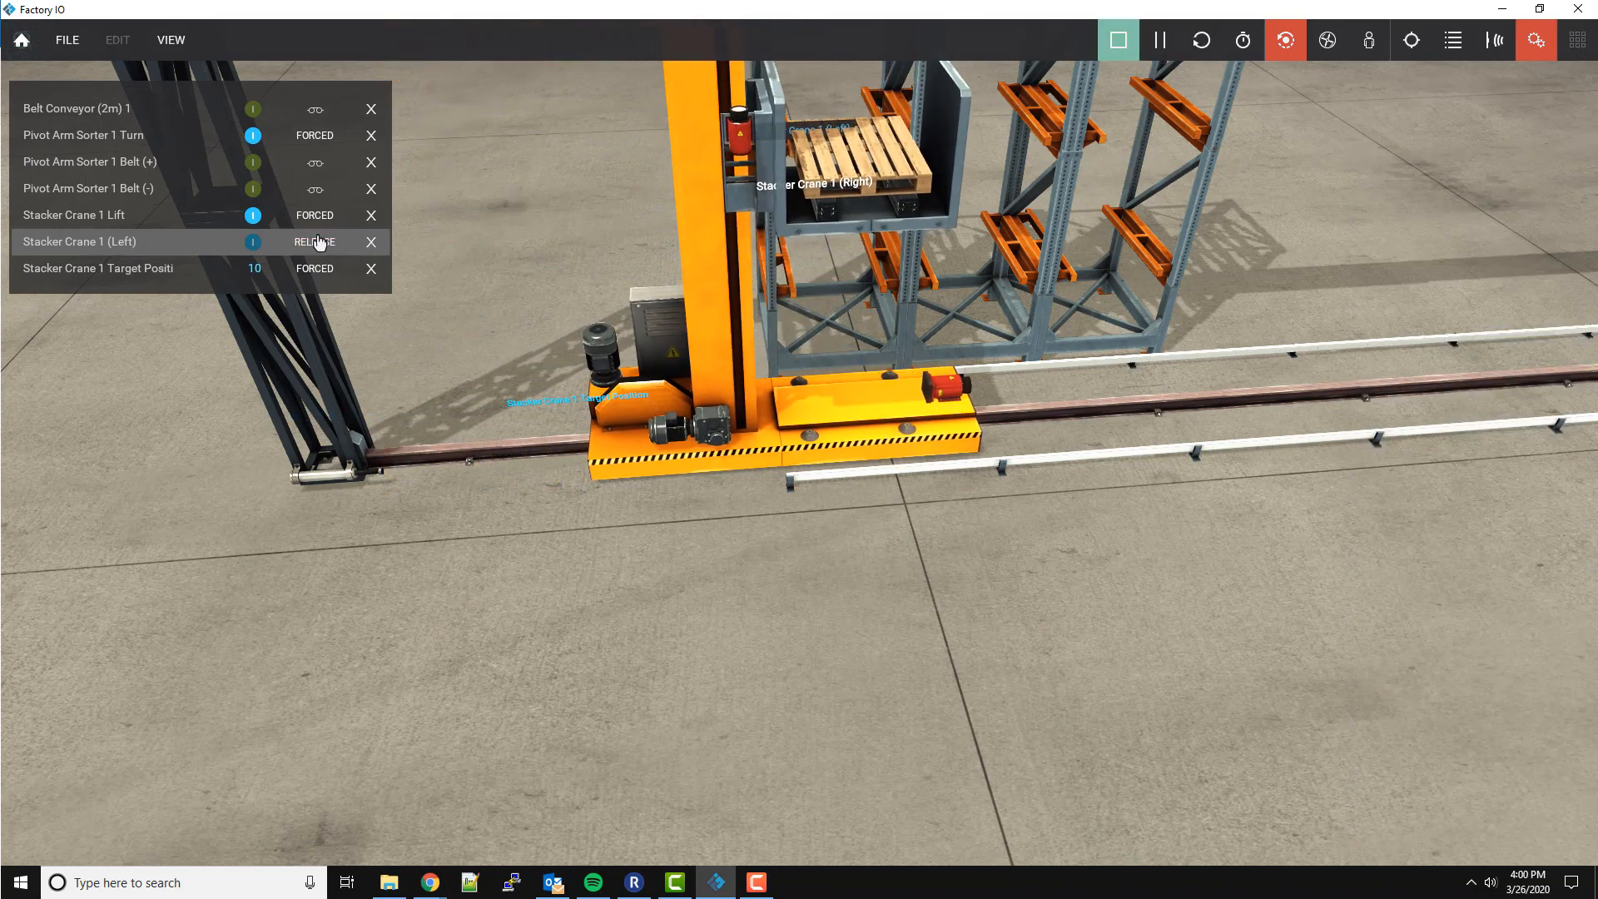
{"action": "left_click", "coordinate": [254, 217]}
{"action": "left_click", "coordinate": [253, 244]}
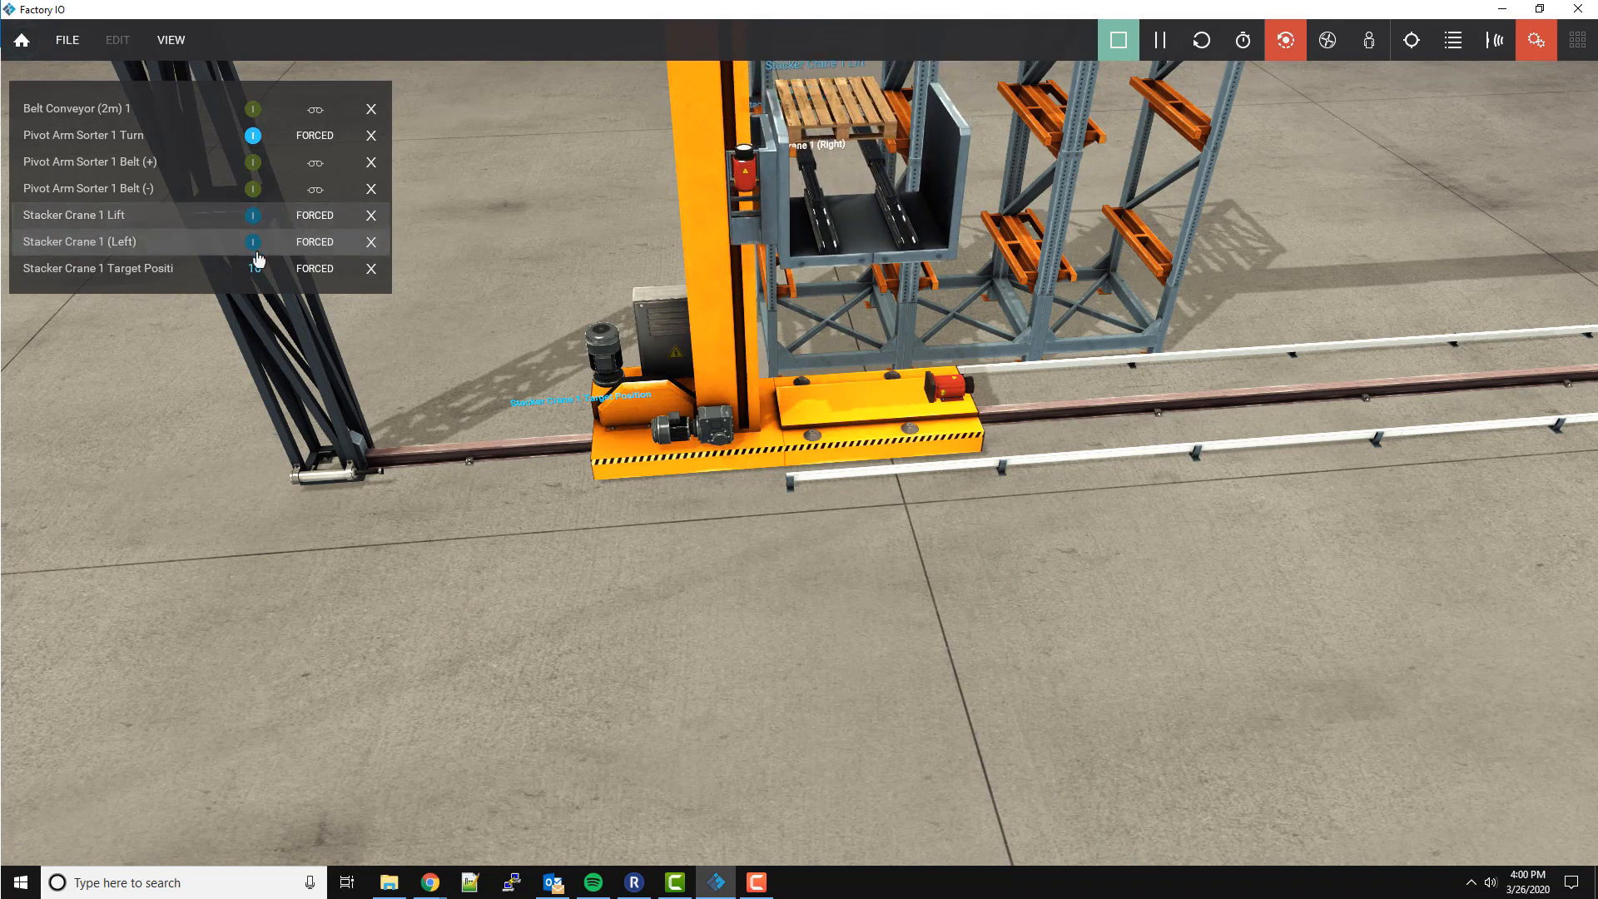
{"action": "left_click", "coordinate": [254, 269]}
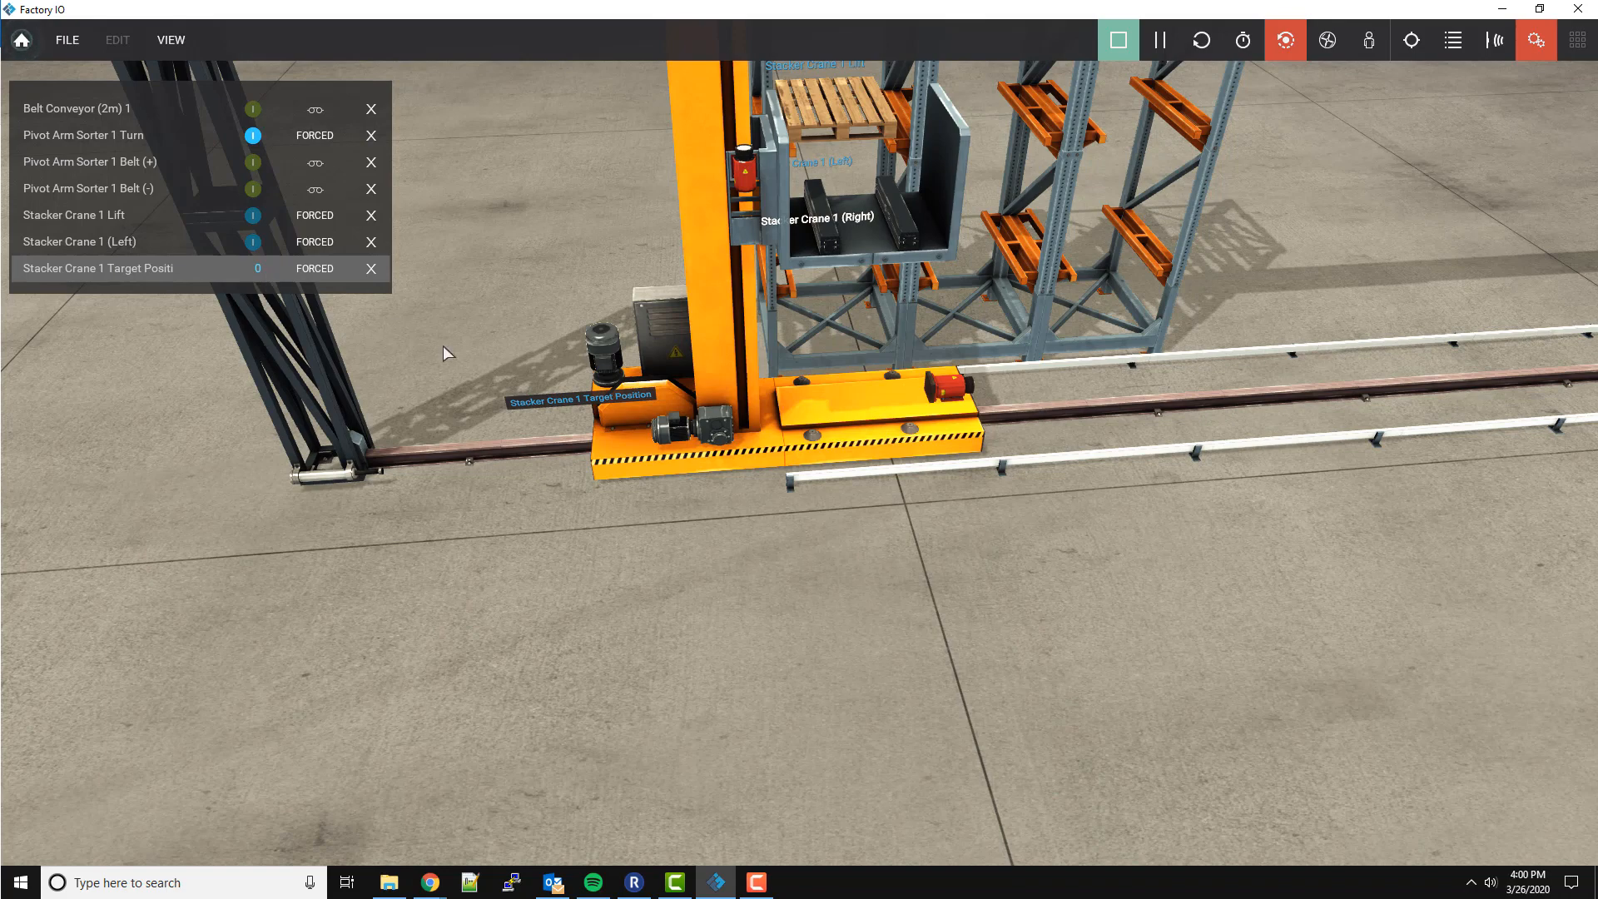
{"action": "right_click_drag", "start_coordinate": [442, 347], "coordinate": [599, 557]}
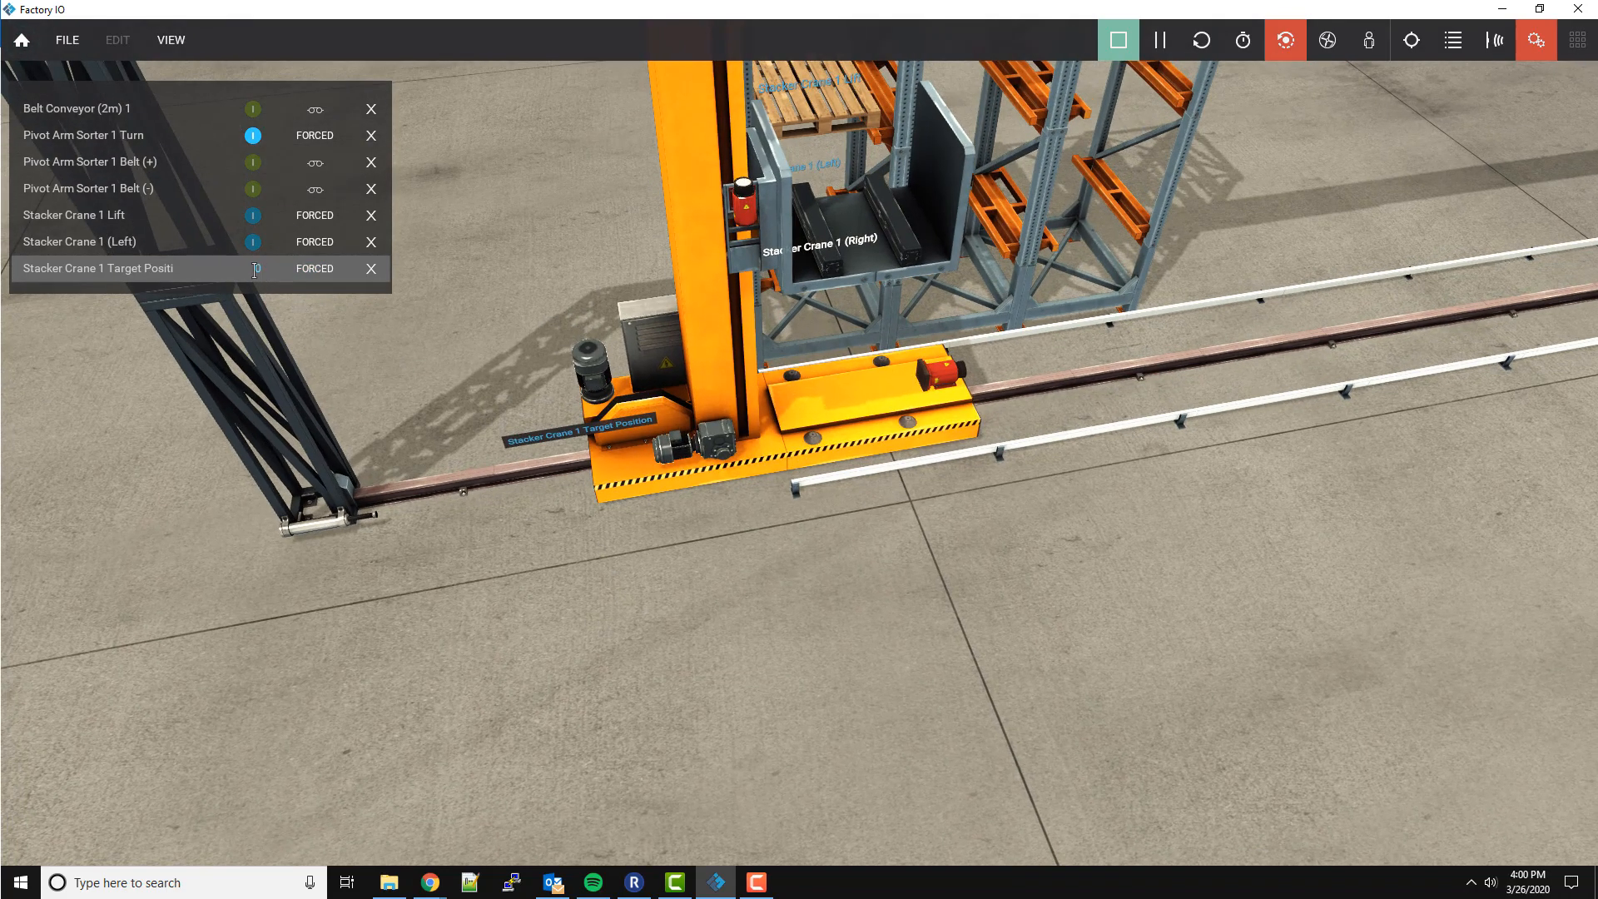
Try to set the Stacker Crane 1 Target Position to 1.
{"action": "left_click", "coordinate": [260, 269]}
{"action": "type", "text": "1"}
{"action": "key", "text": "Return"}
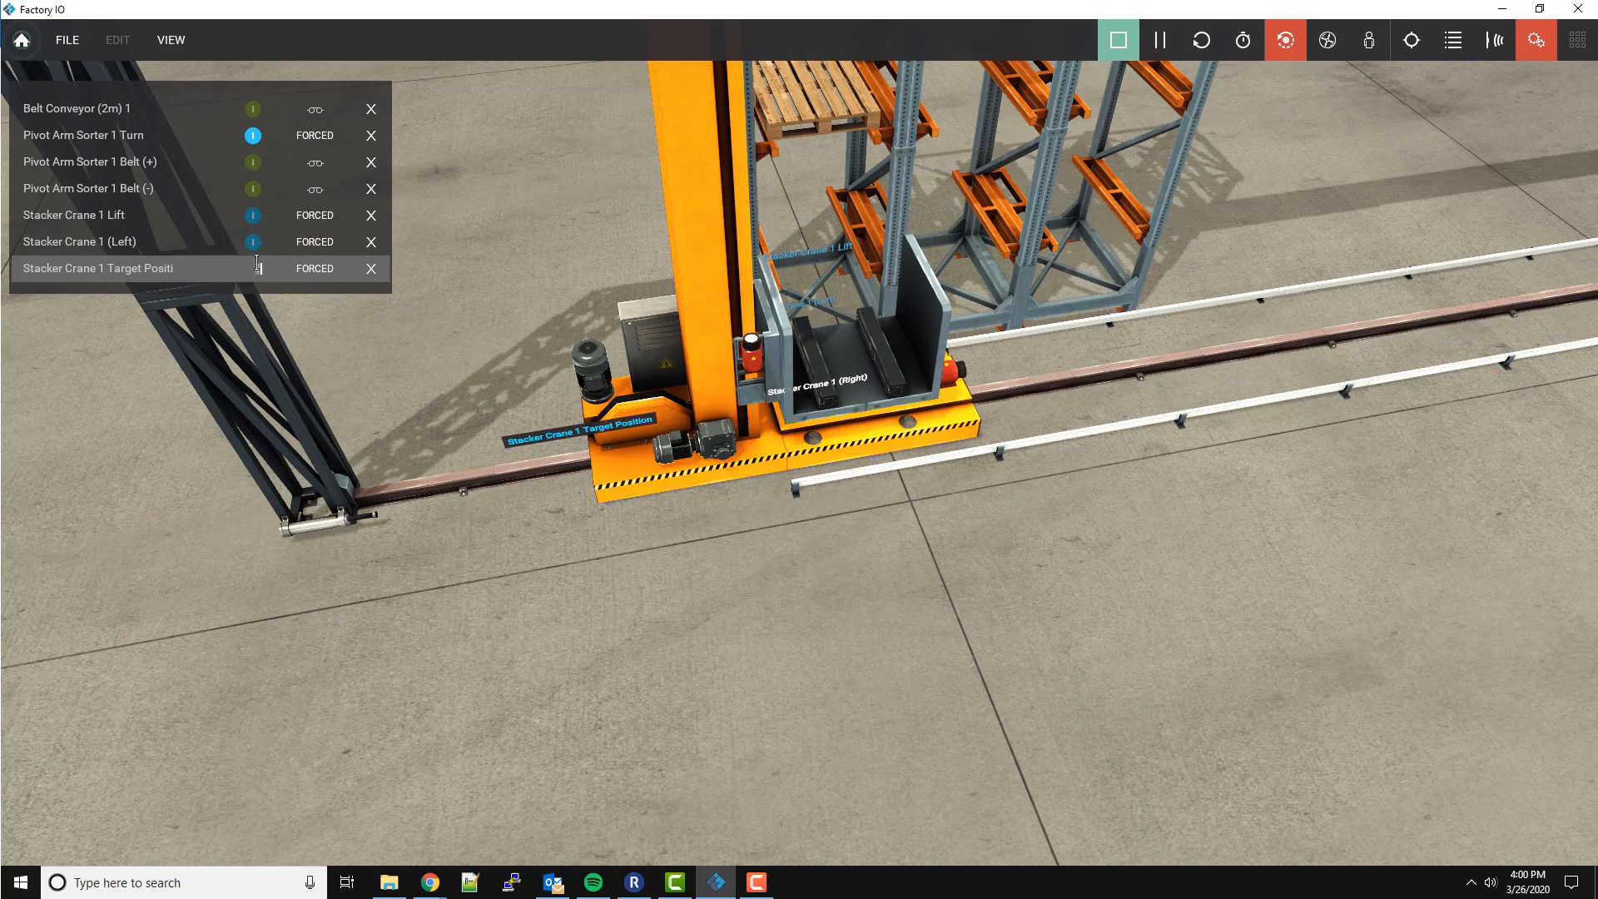
Examine the stacker crane at its rest position, then the rack and the other stations from around the hall.
{"action": "right_click_drag", "start_coordinate": [771, 544], "coordinate": [25, 12]}
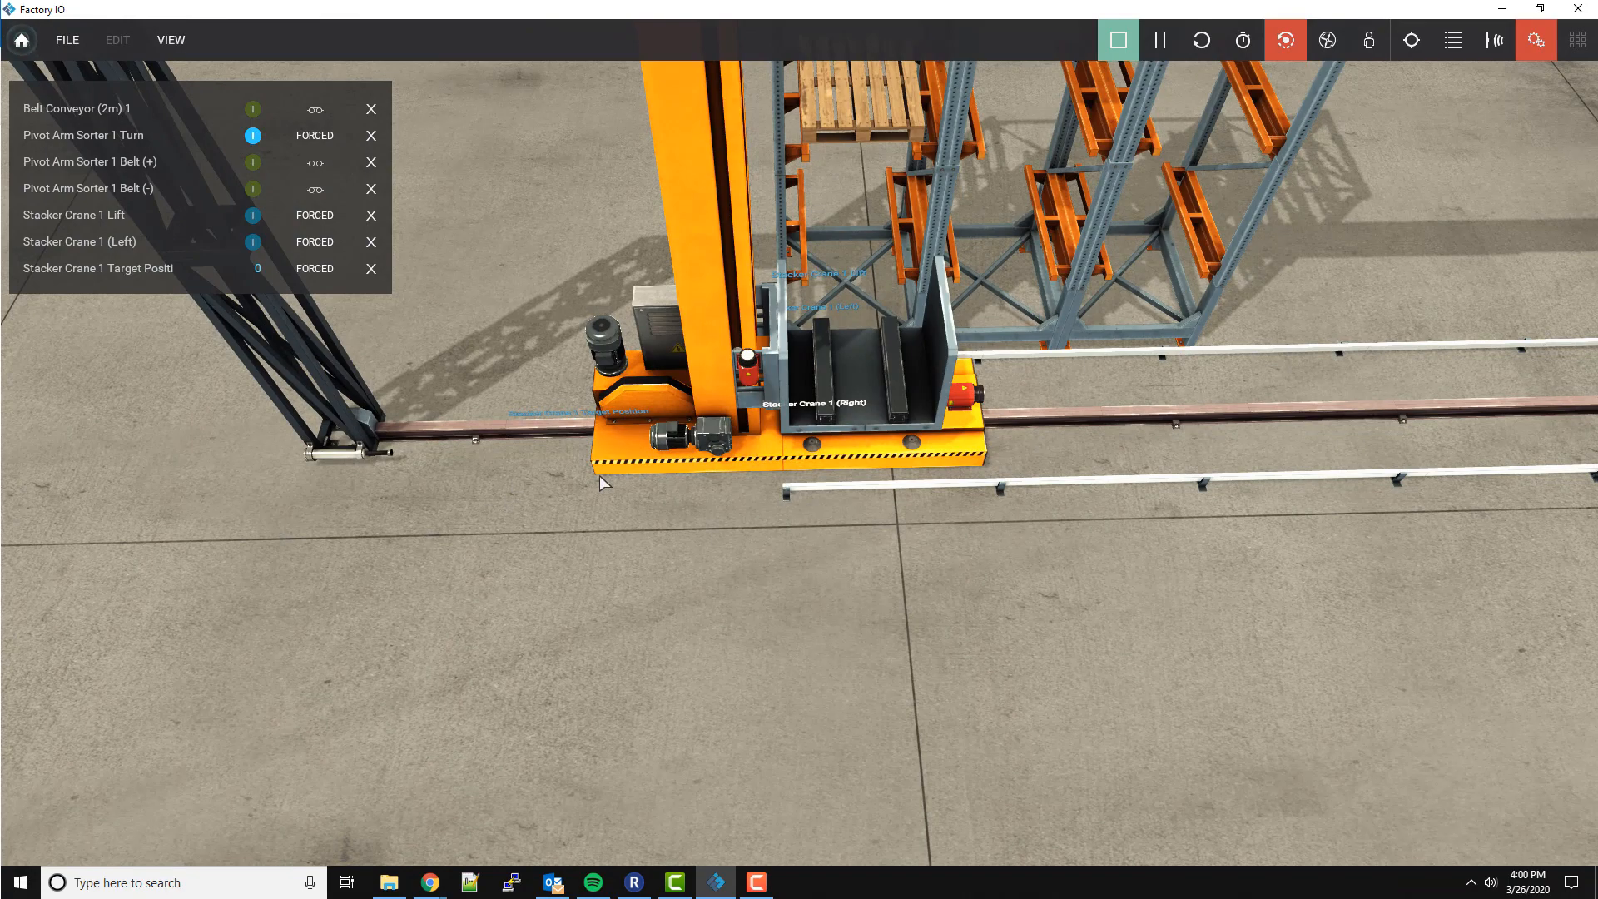
{"action": "right_click_drag", "start_coordinate": [599, 476], "coordinate": [862, 638]}
{"action": "scroll", "coordinate": [863, 637], "scroll_direction": "down", "scroll_amount": 5}
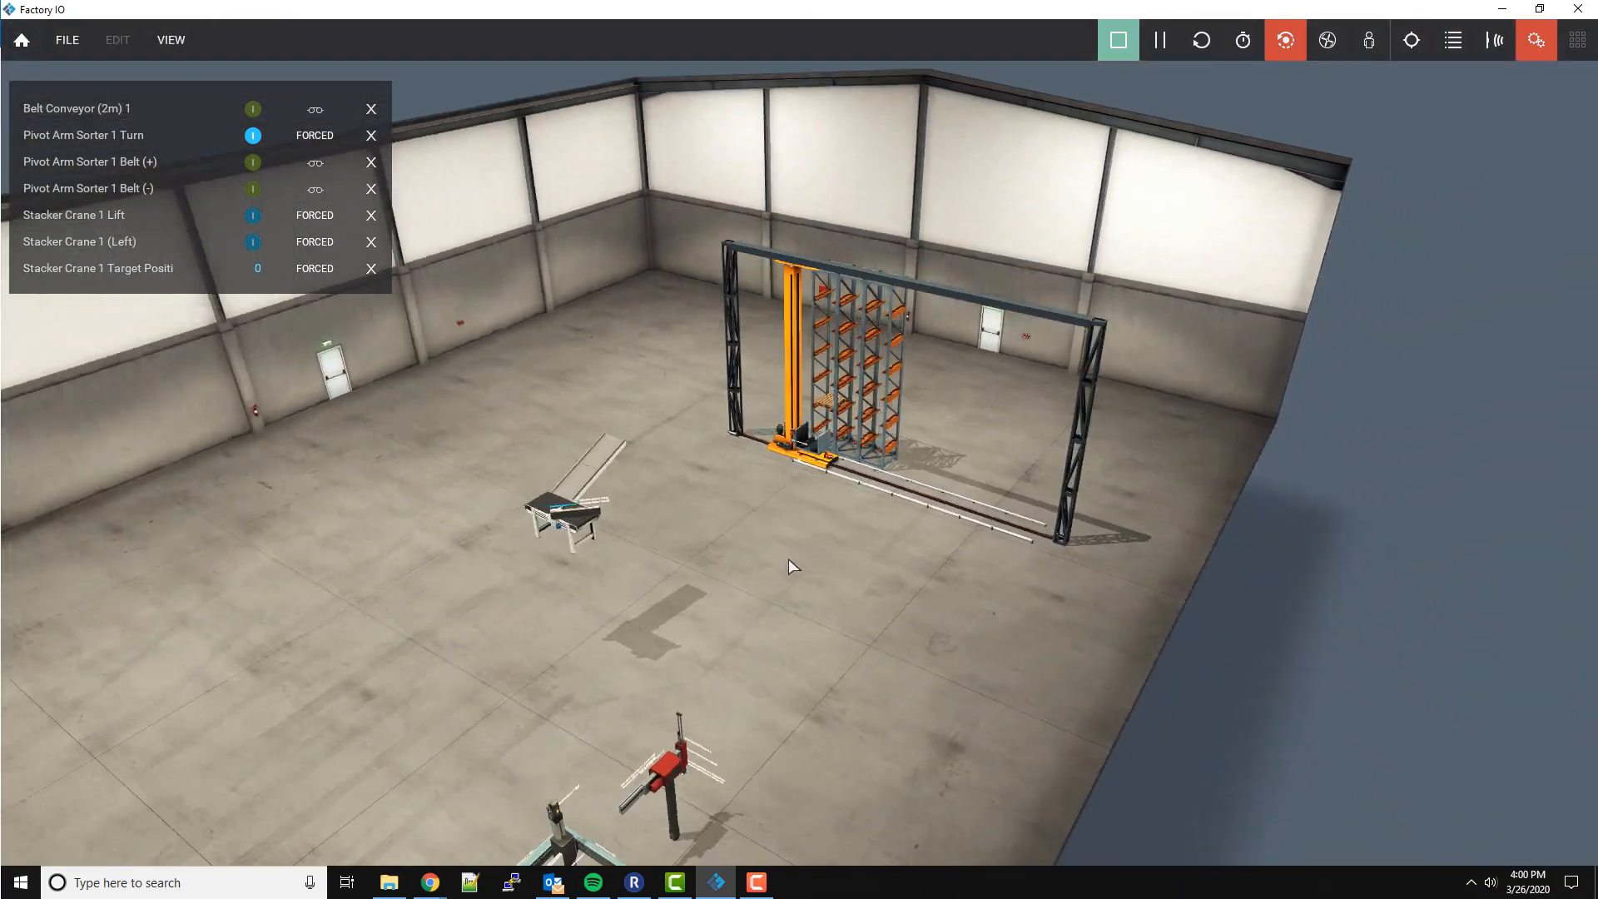
{"action": "right_click_drag", "start_coordinate": [787, 557], "coordinate": [941, 536]}
{"action": "scroll", "coordinate": [942, 616], "scroll_direction": "up", "scroll_amount": 4}
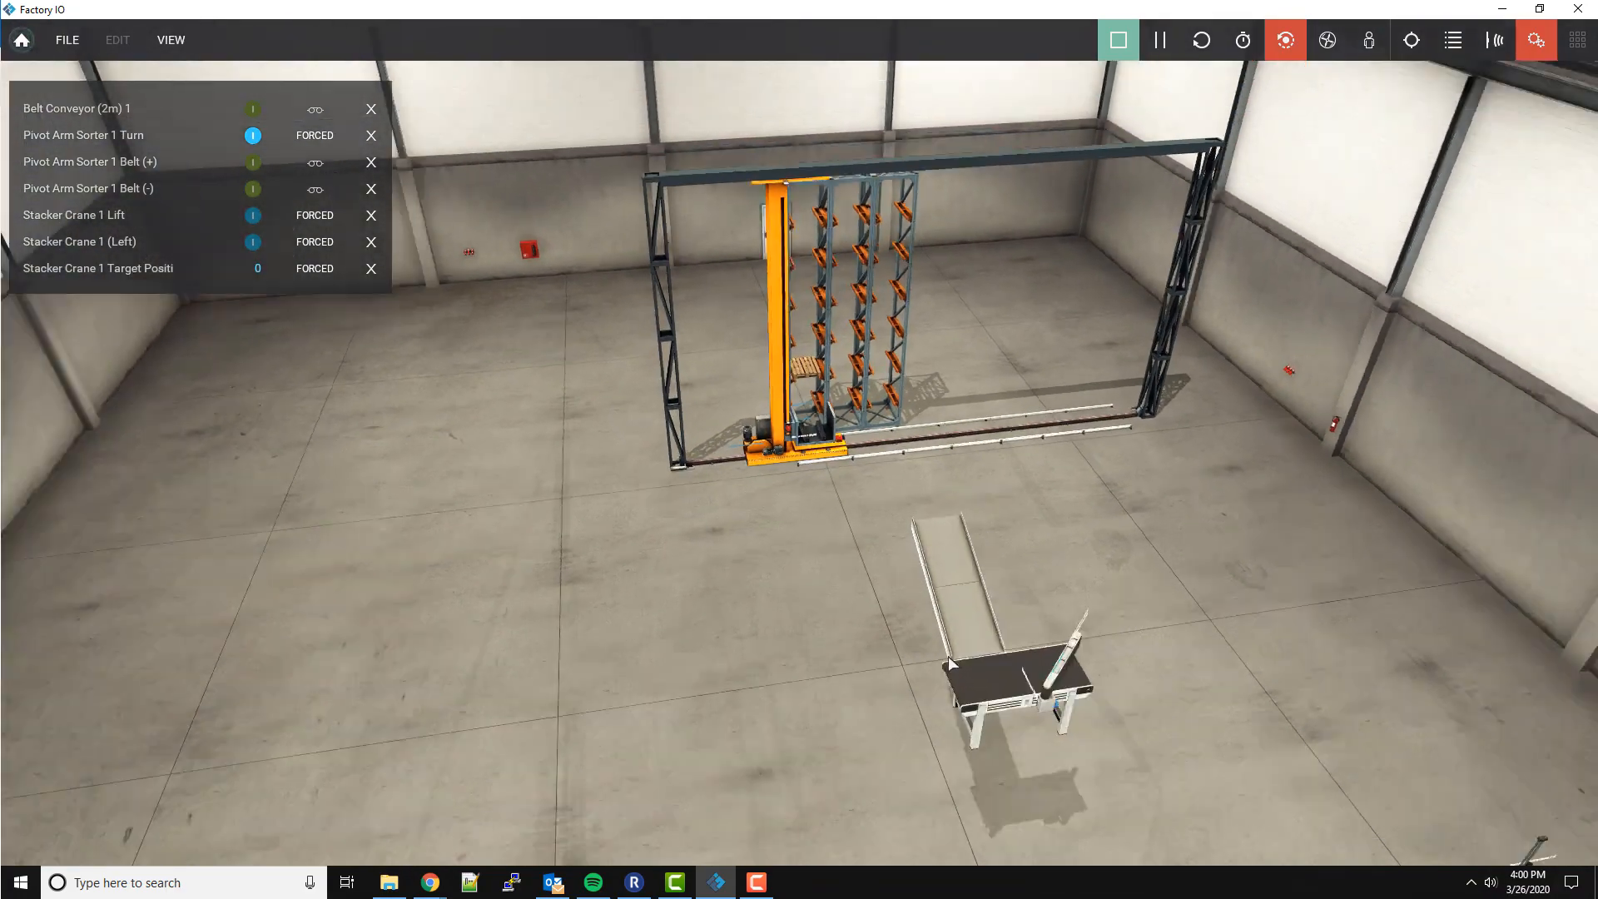
{"action": "scroll", "coordinate": [948, 658], "scroll_direction": "down", "scroll_amount": 4}
{"action": "right_click_drag", "start_coordinate": [961, 646], "coordinate": [661, 485]}
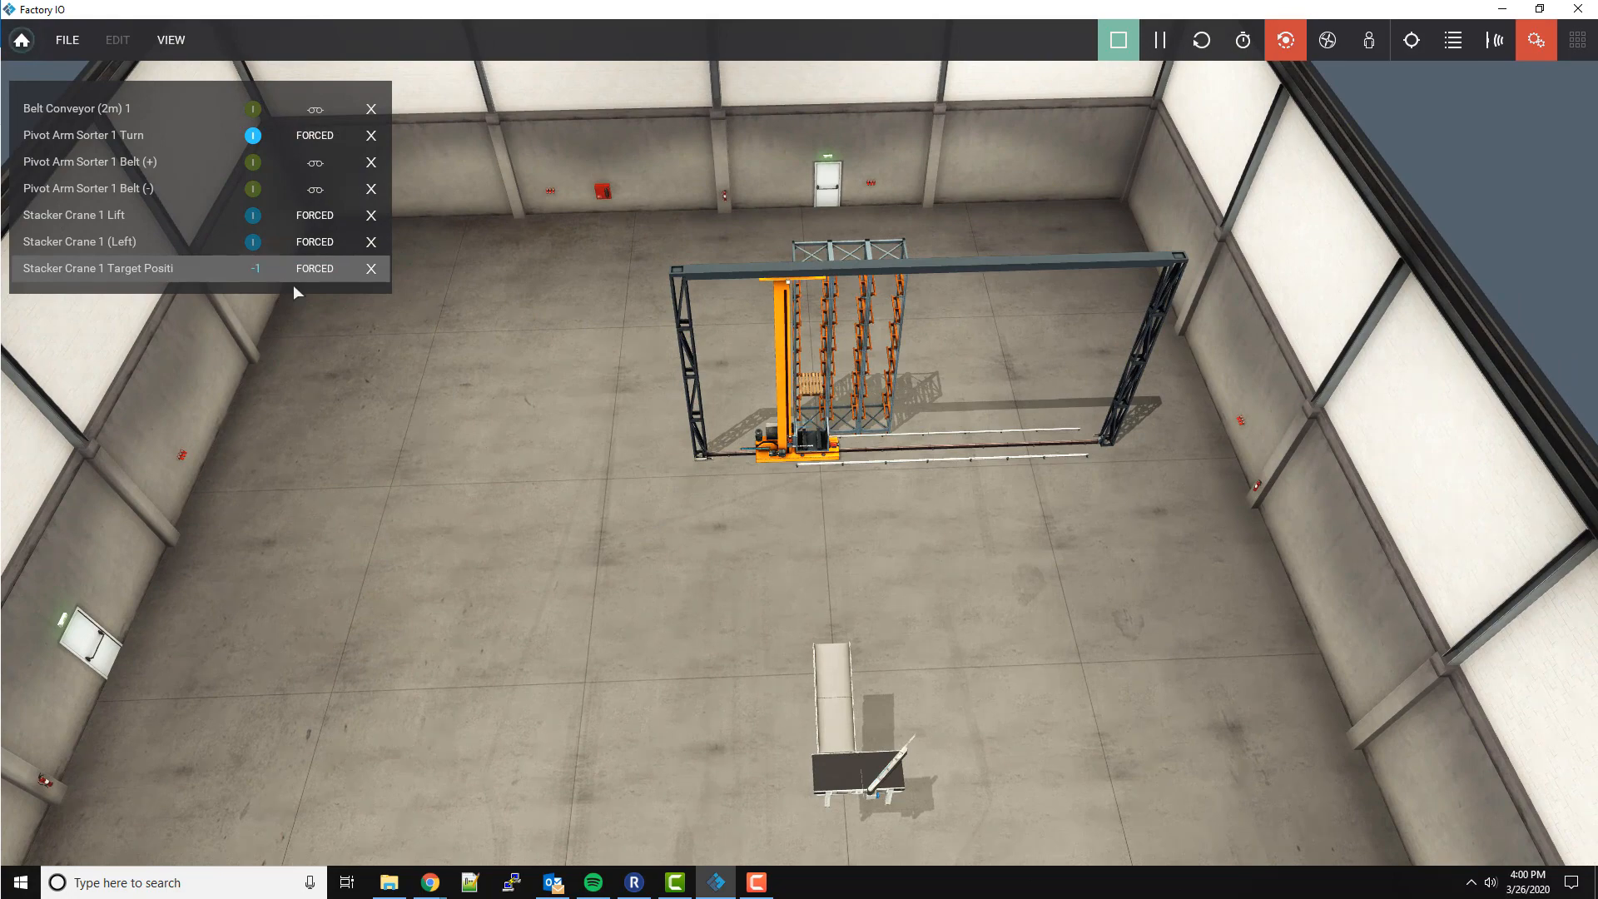
Add the Stacker Crane 1 (Right) tag to the list of monitored tags.
{"action": "scroll", "coordinate": [736, 423], "scroll_direction": "up", "scroll_amount": 5}
{"action": "scroll", "coordinate": [768, 447], "scroll_direction": "up", "scroll_amount": 5}
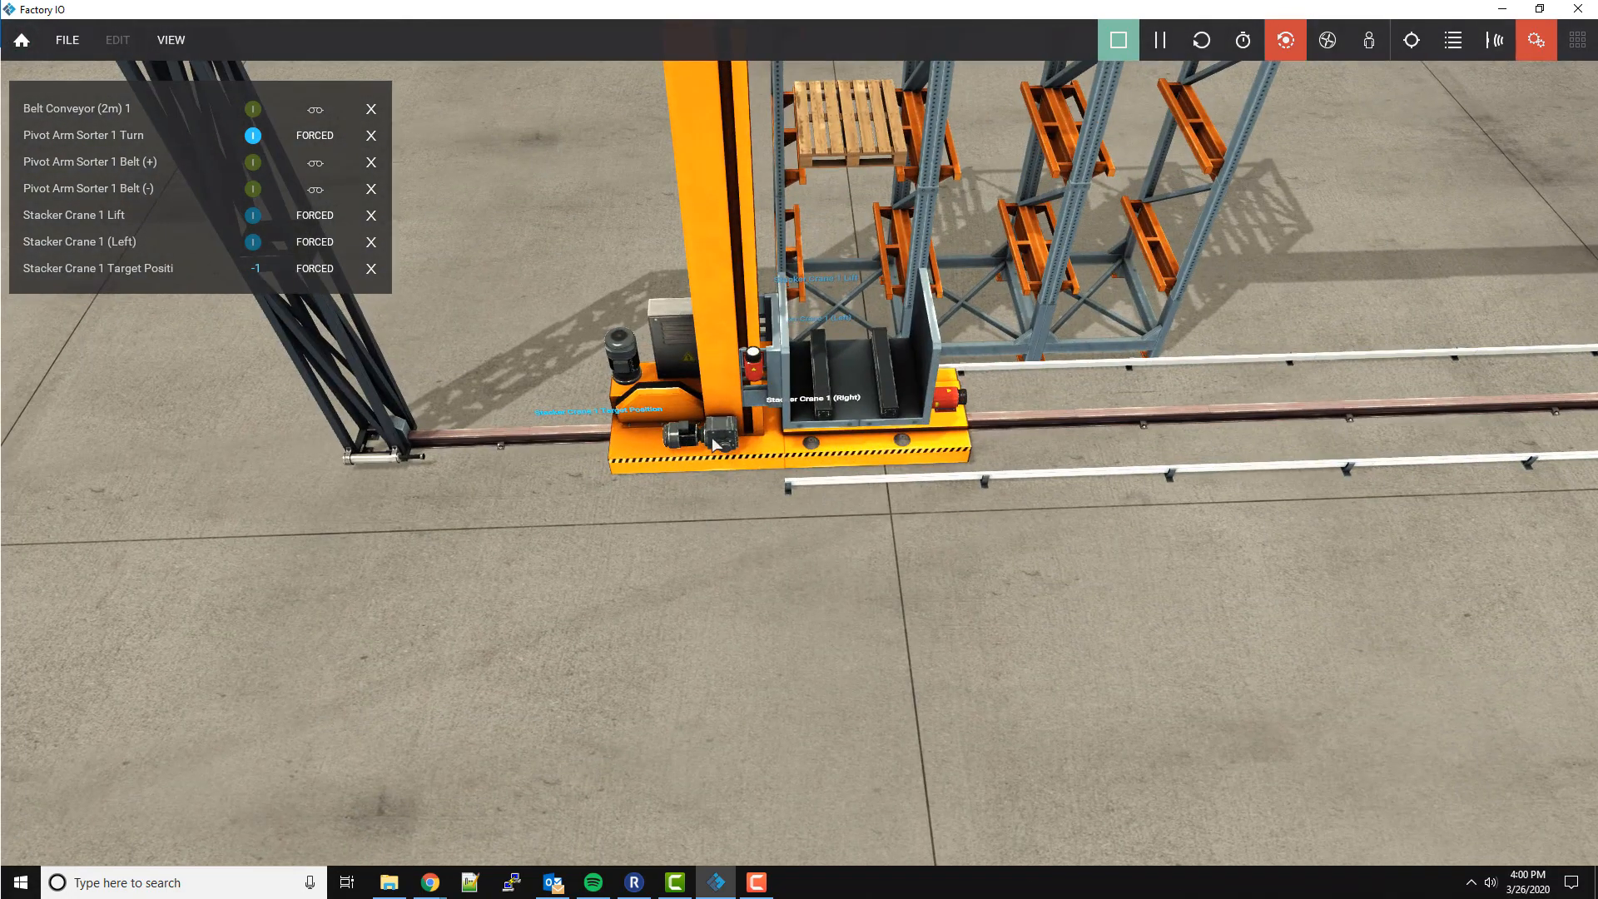
{"action": "left_click", "coordinate": [801, 403]}
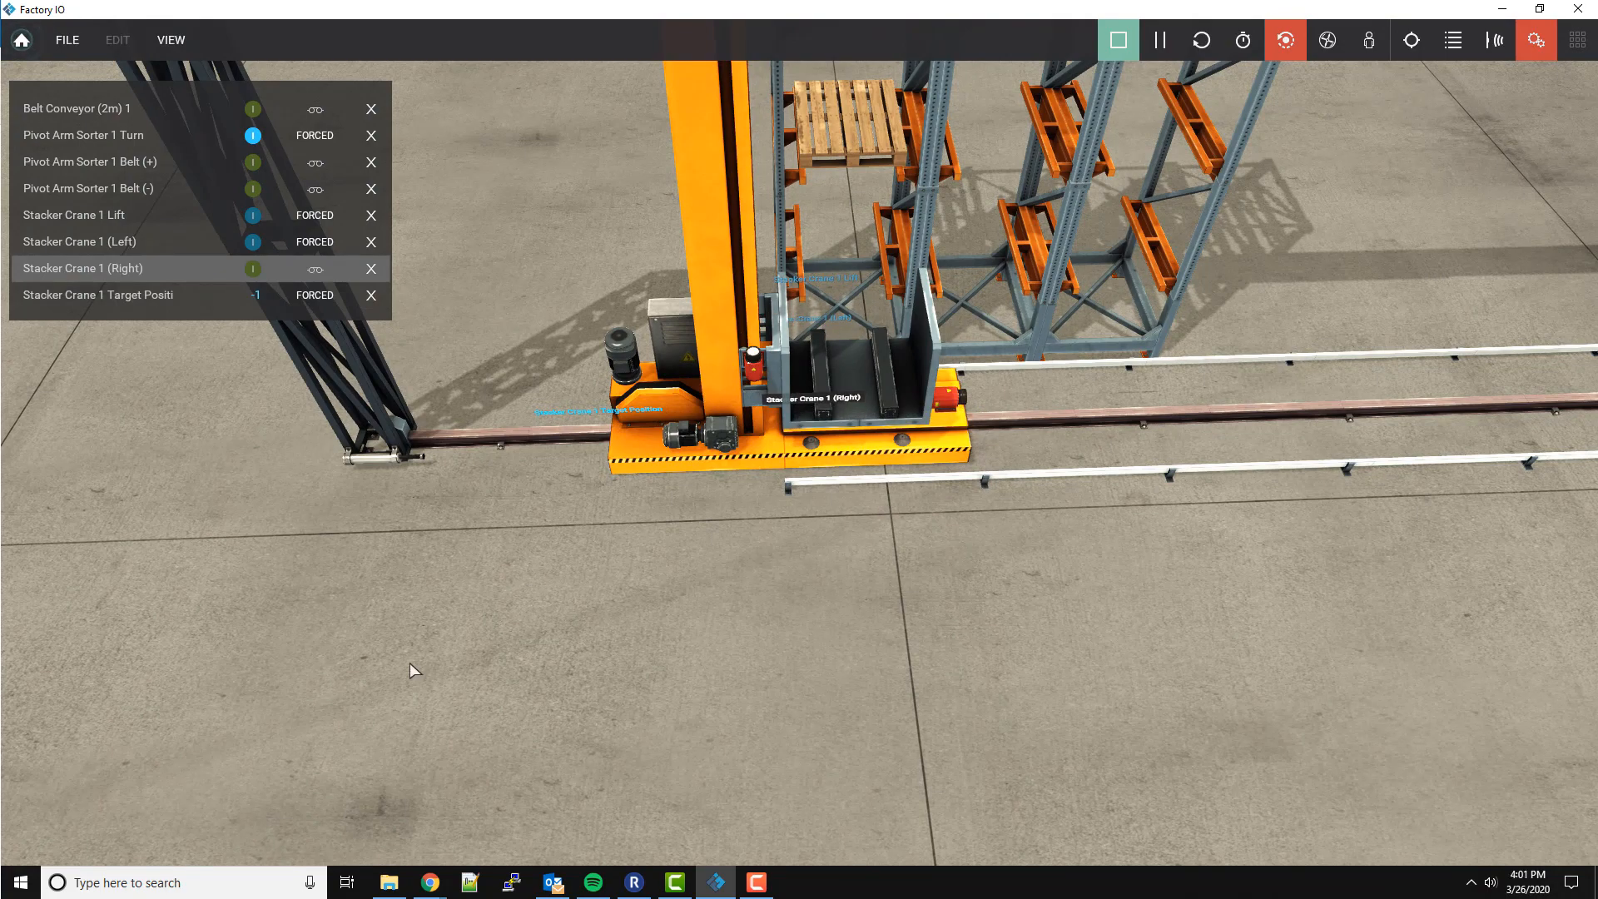
{"action": "scroll", "coordinate": [416, 649], "scroll_direction": "down", "scroll_amount": 10}
{"action": "right_click_drag", "start_coordinate": [499, 644], "coordinate": [688, 352]}
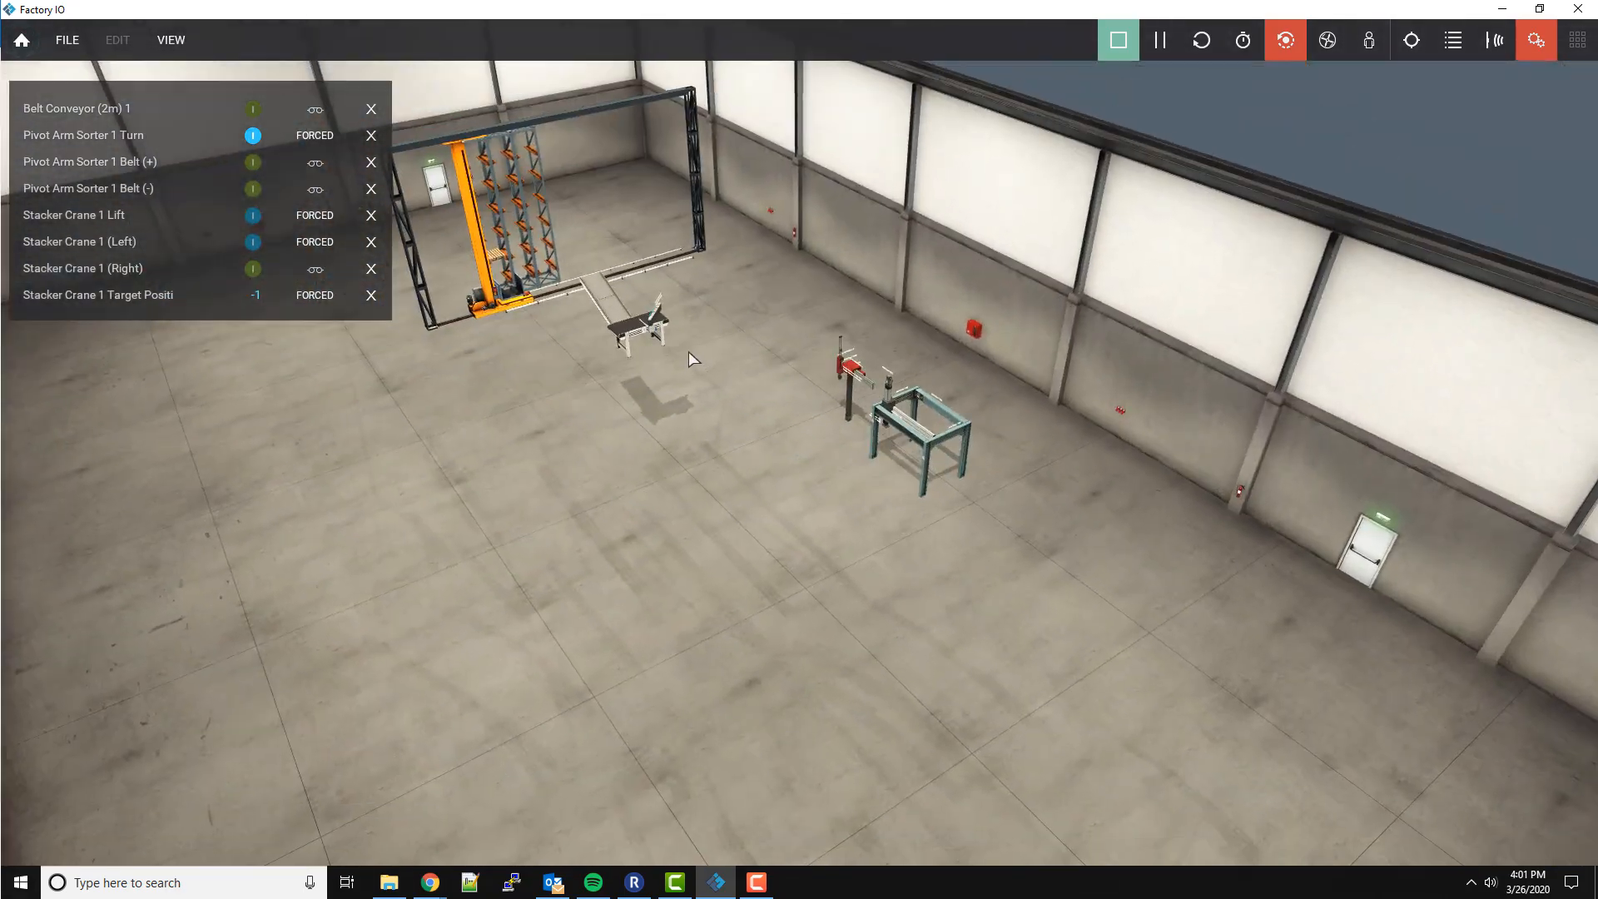
{"action": "scroll", "coordinate": [553, 312], "scroll_direction": "up", "scroll_amount": 3}
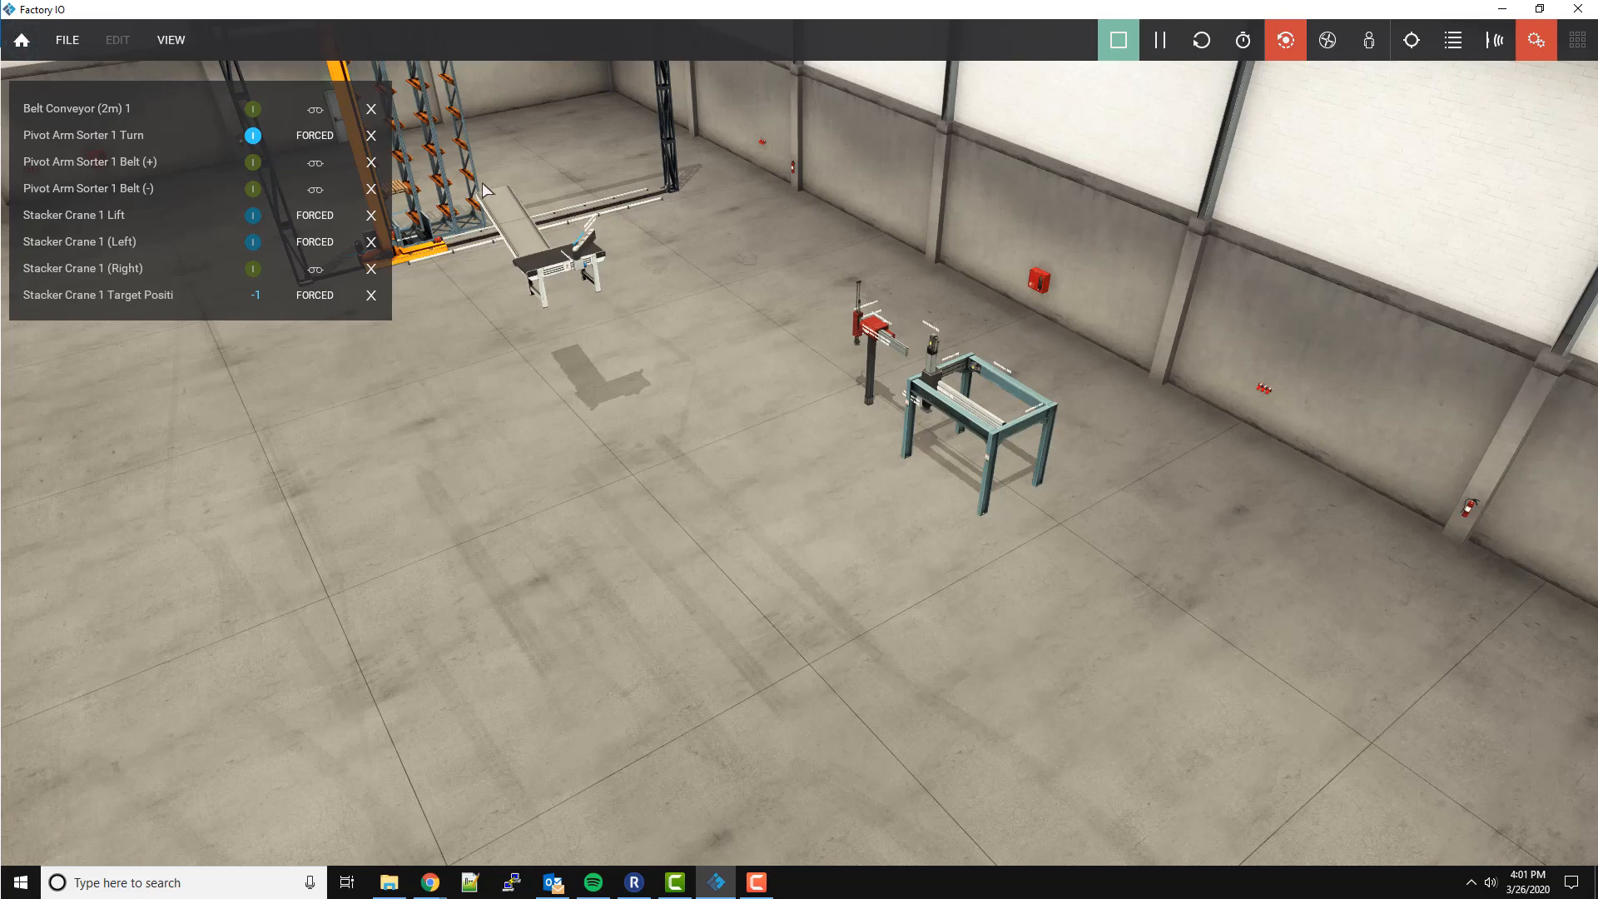